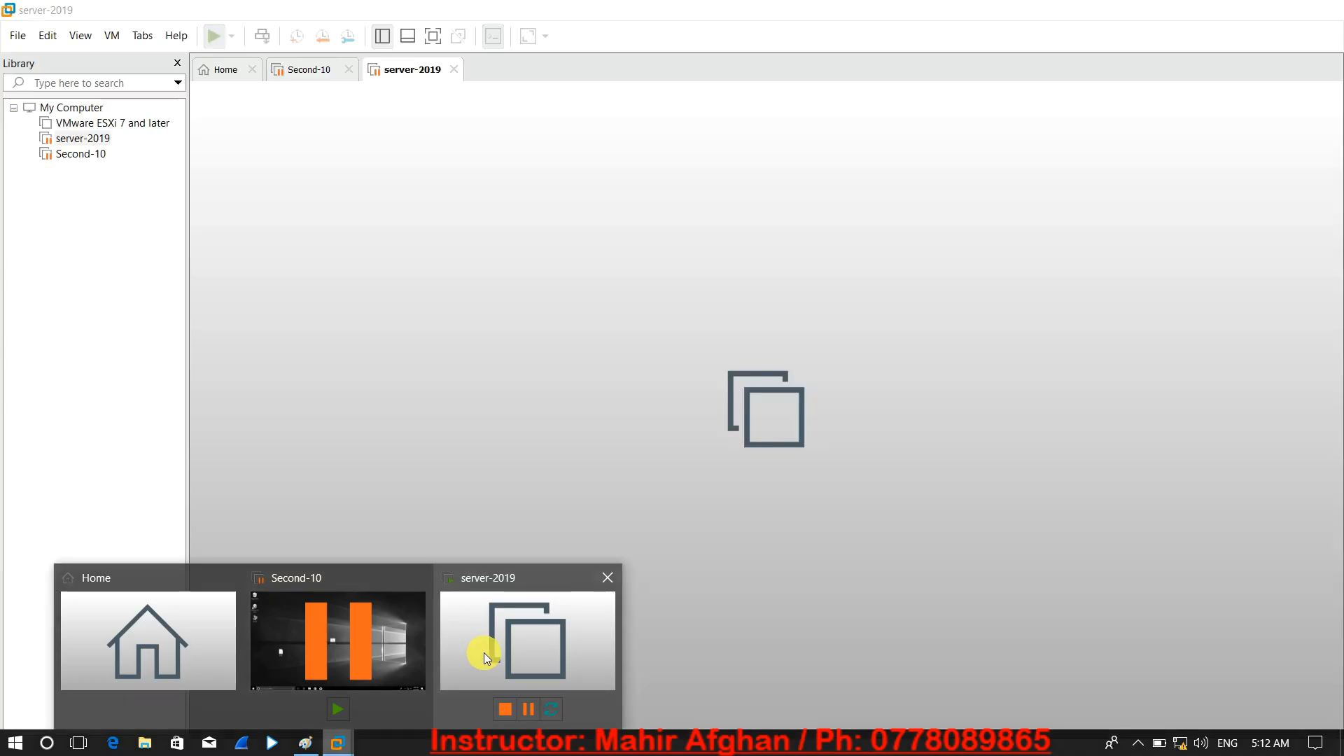
- Show the server-2019 virtual machine in full screen and open Server Manager in it
click(434, 35)
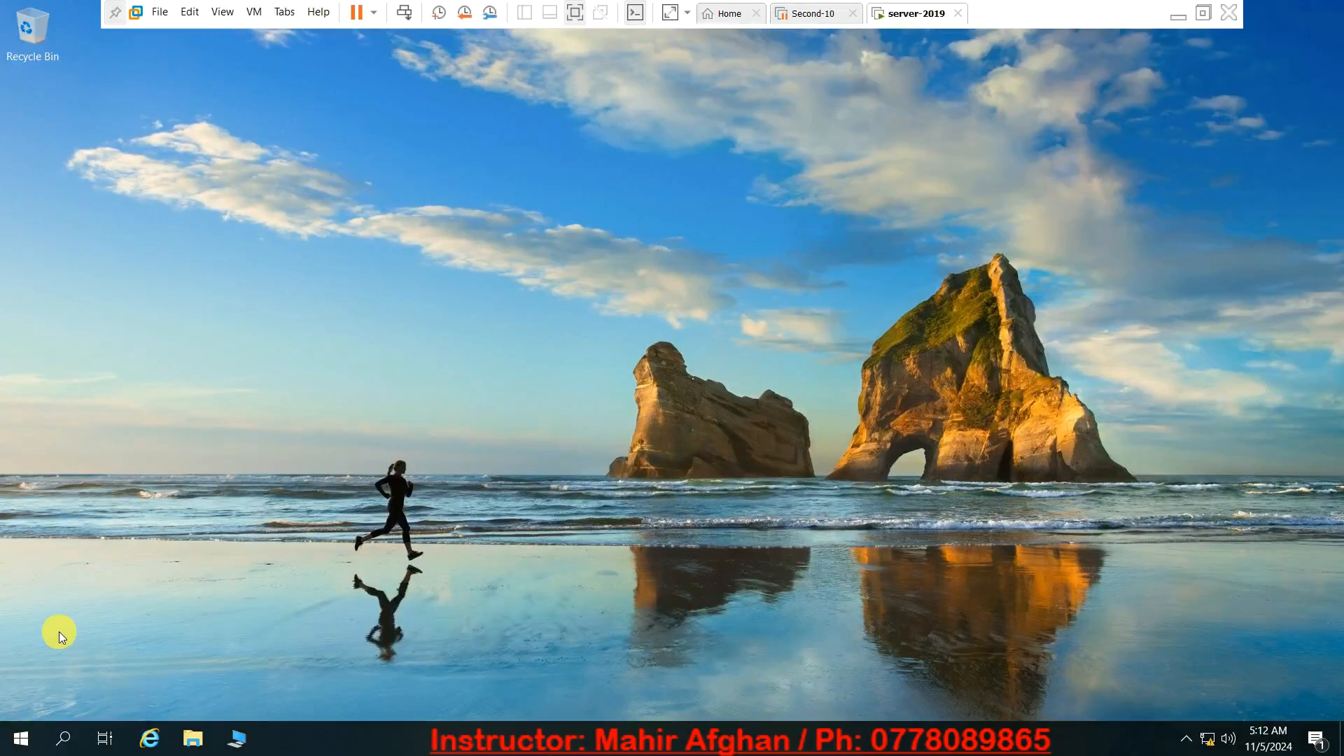
click(21, 738)
click(321, 279)
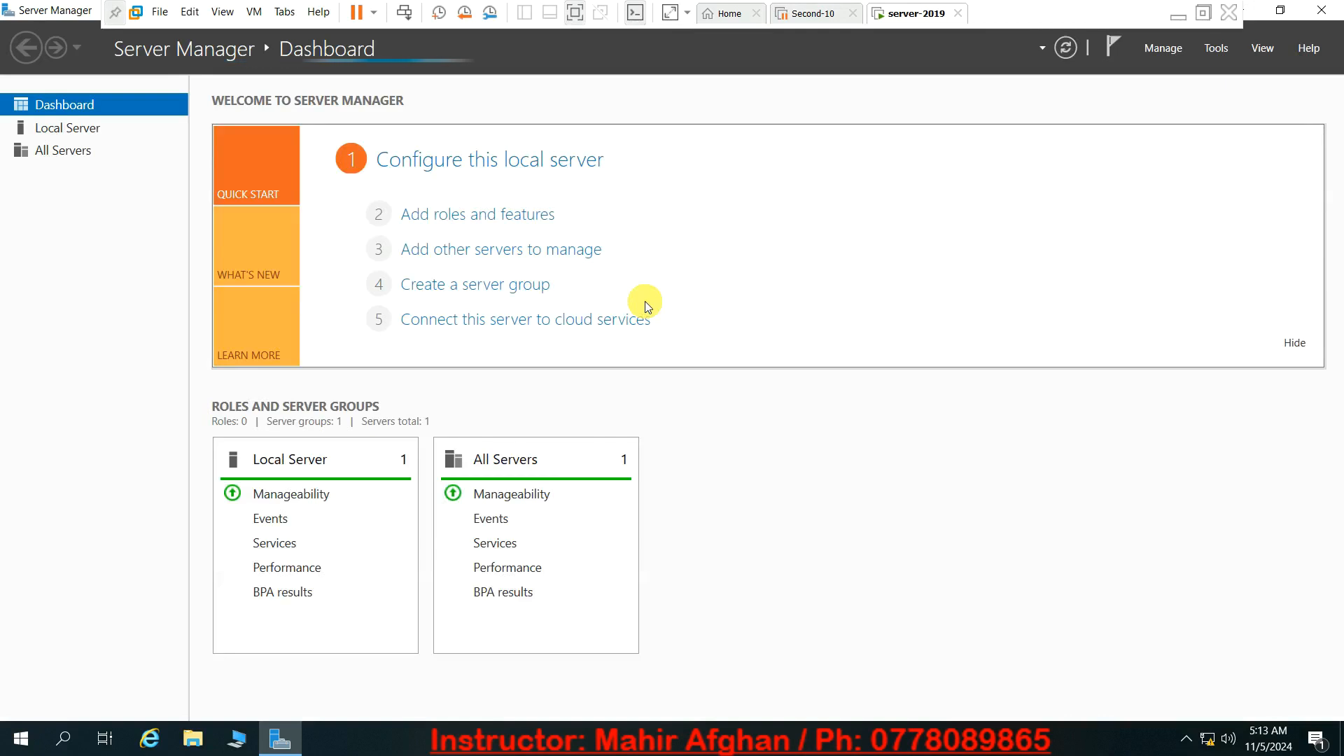
- Start a role-based installation on the local server and select the Print and Document Services role with its required management tools
click(487, 218)
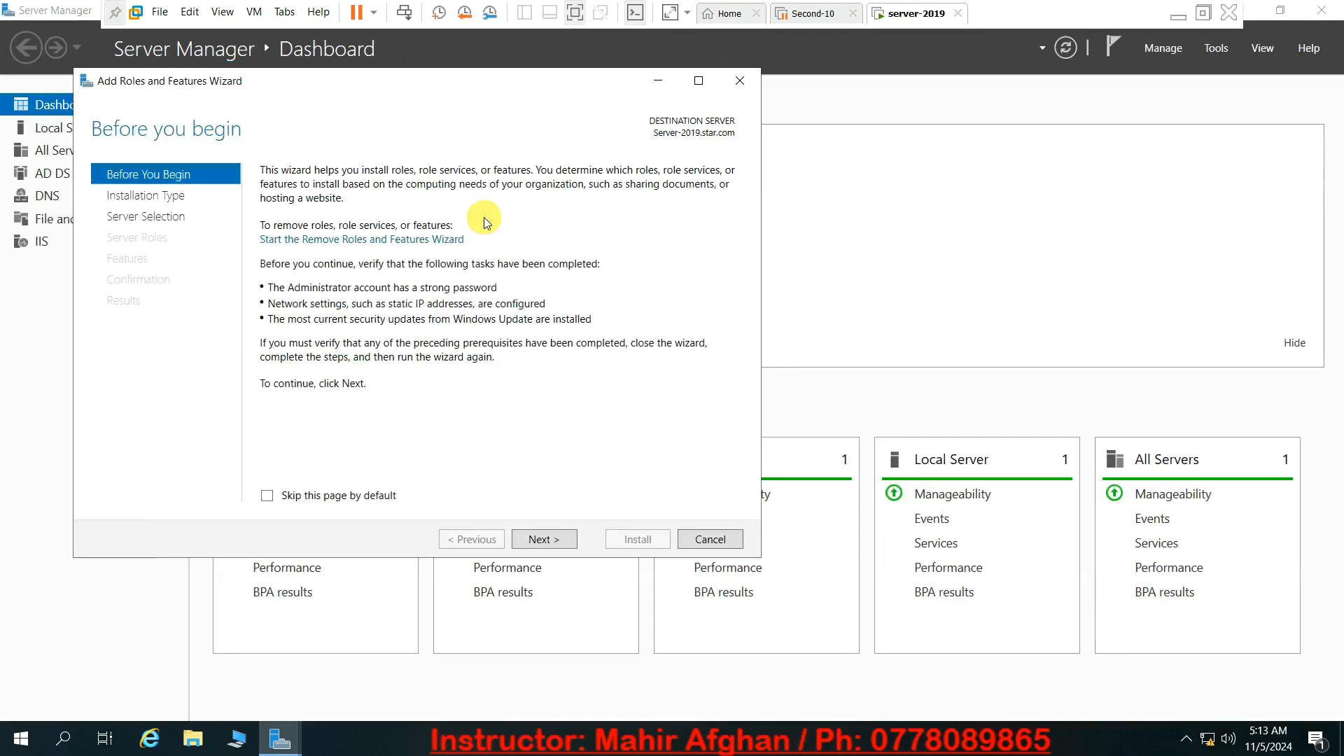
click(542, 543)
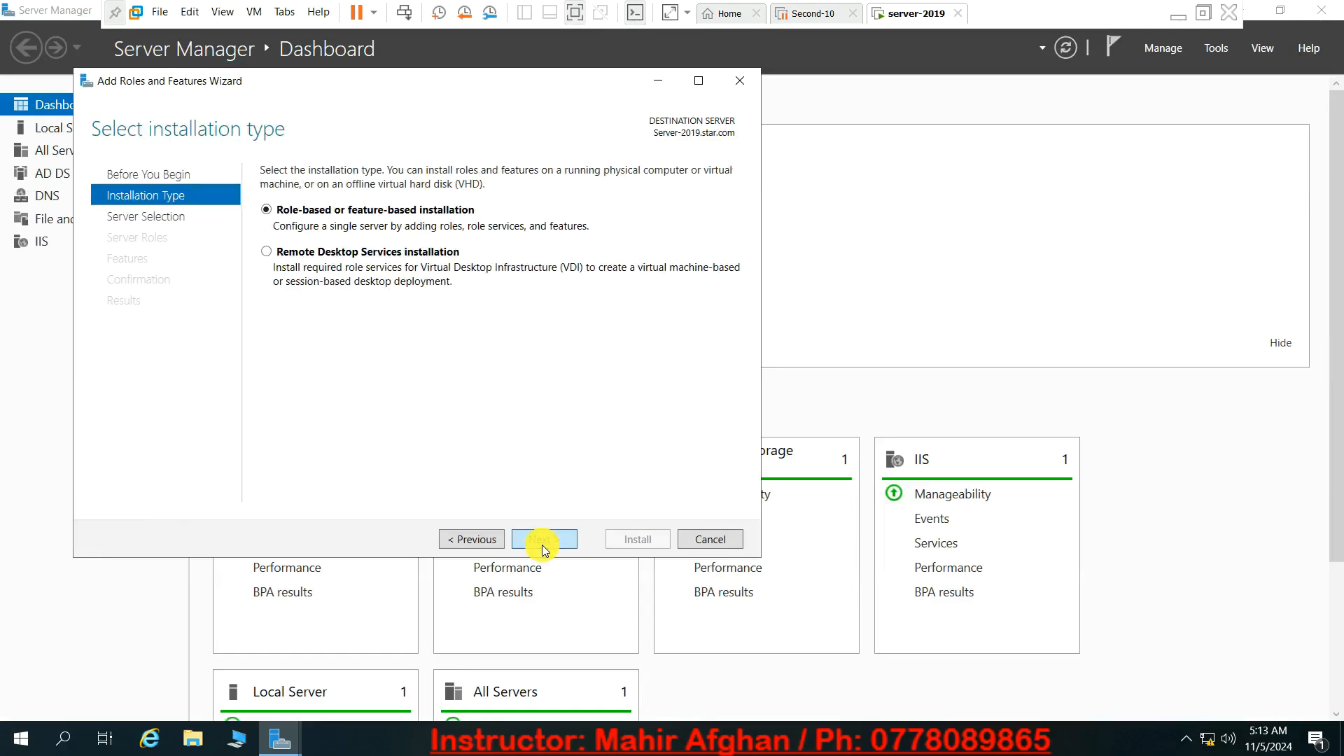
click(542, 541)
click(542, 541)
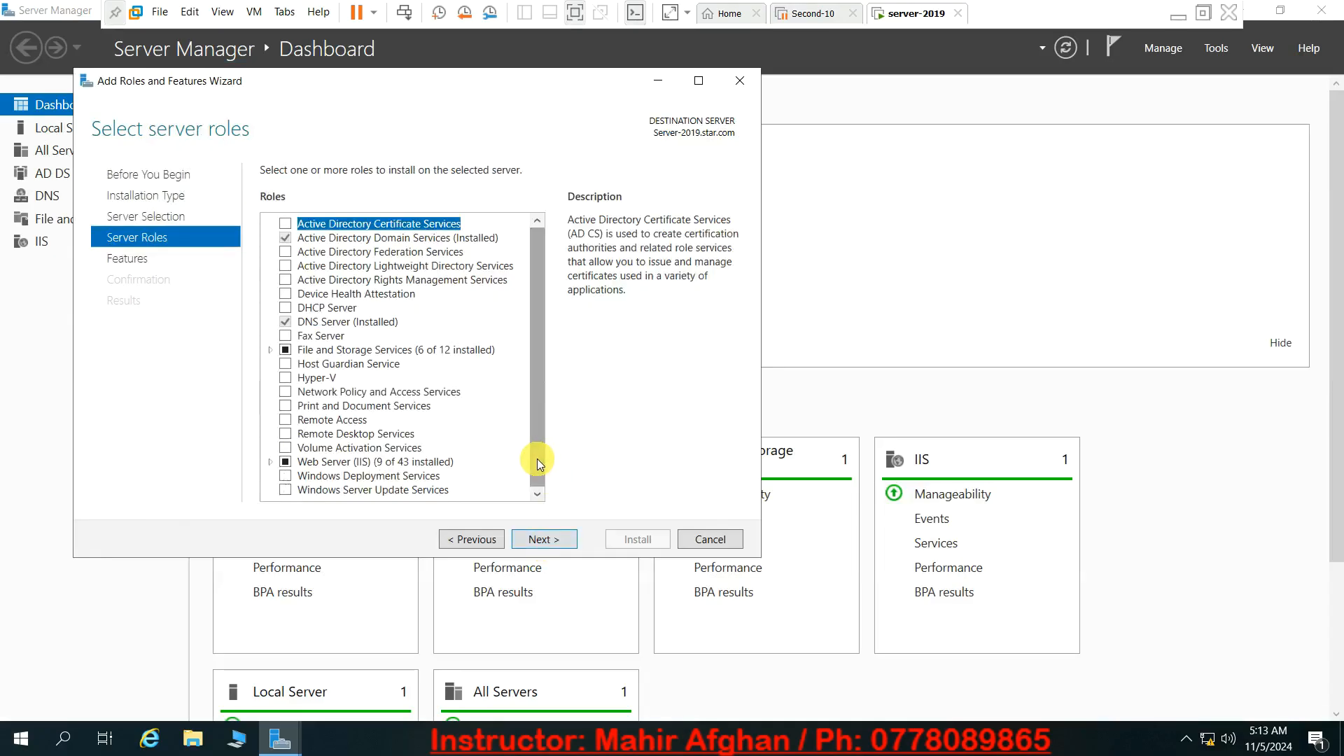
click(287, 406)
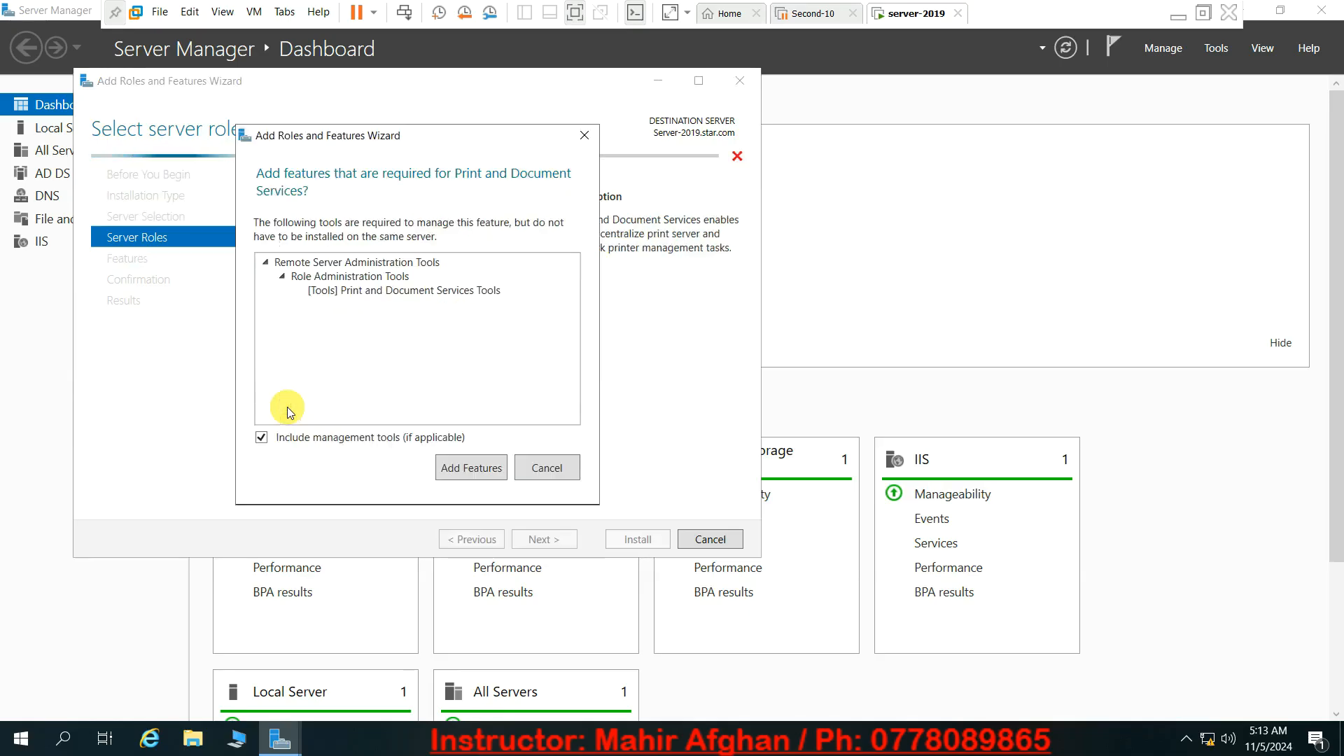
click(464, 465)
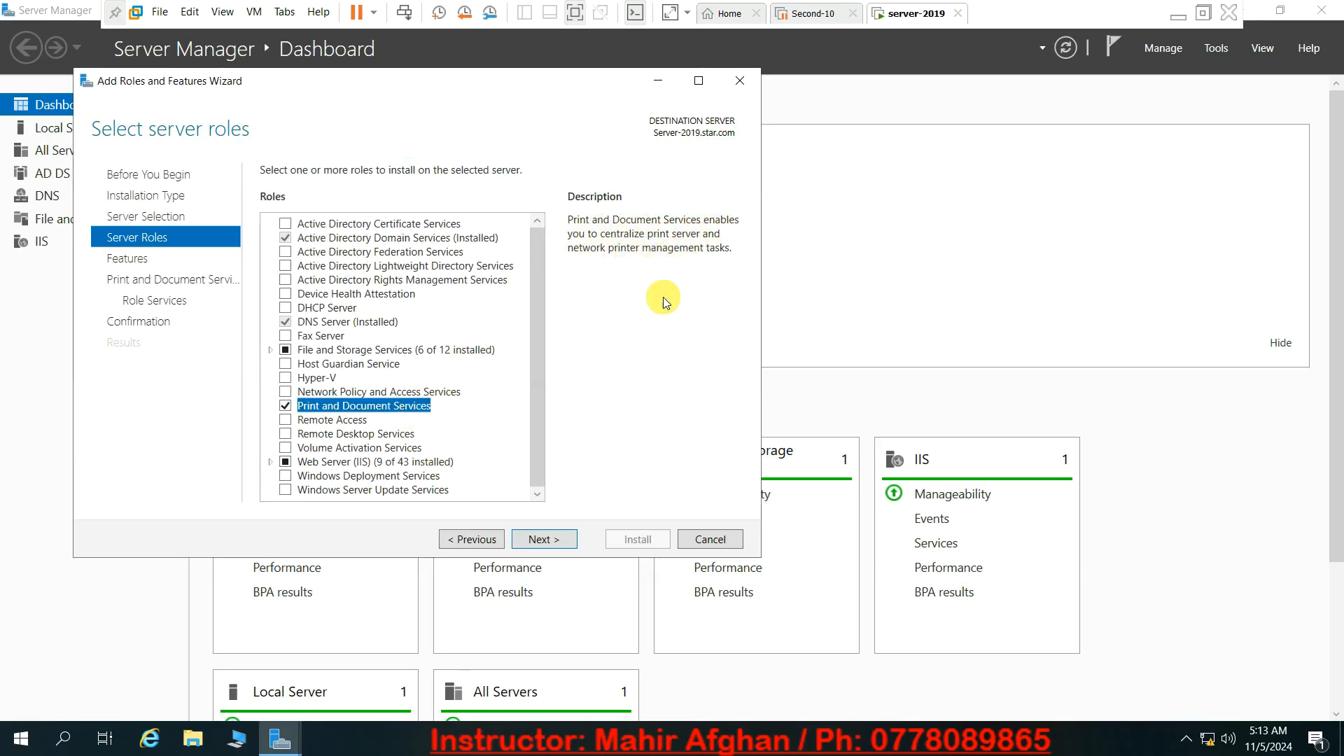
- Keep the default features and only the Print Server role service, proceeding to the confirmation of the installation selections
click(550, 540)
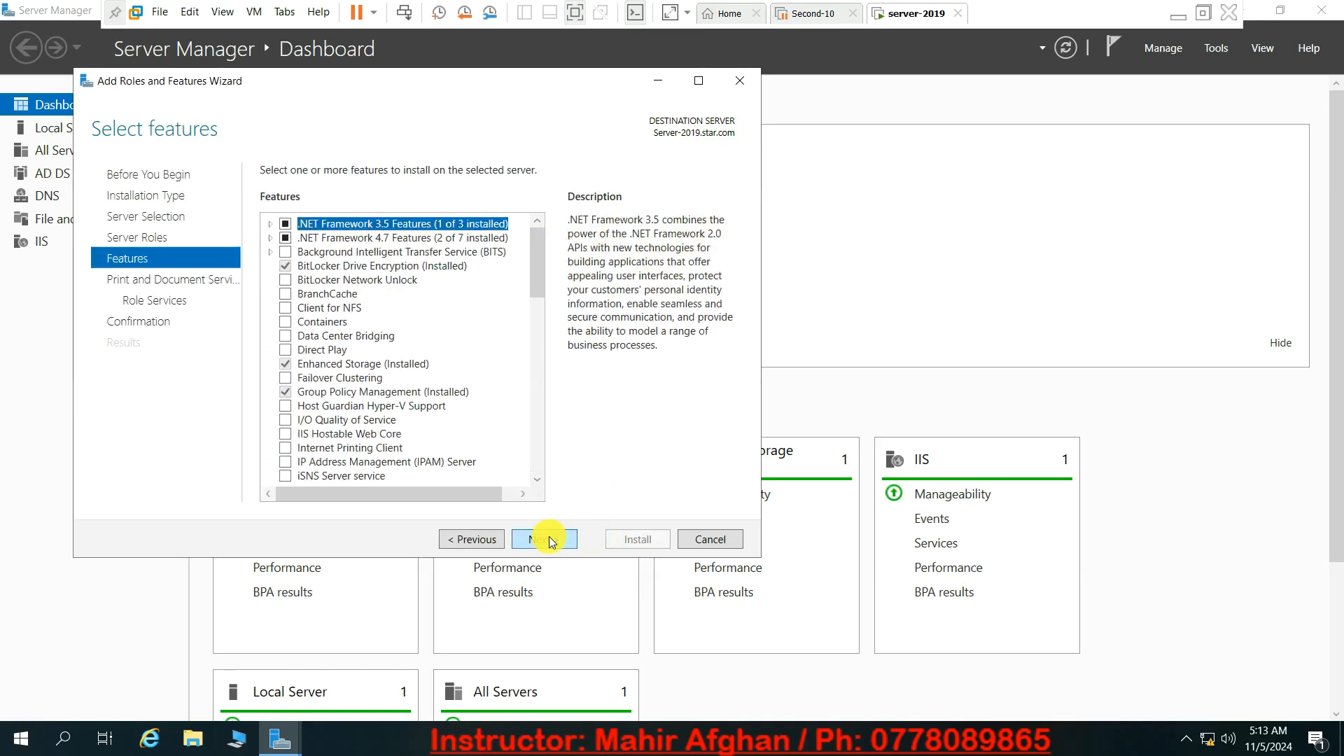
click(550, 540)
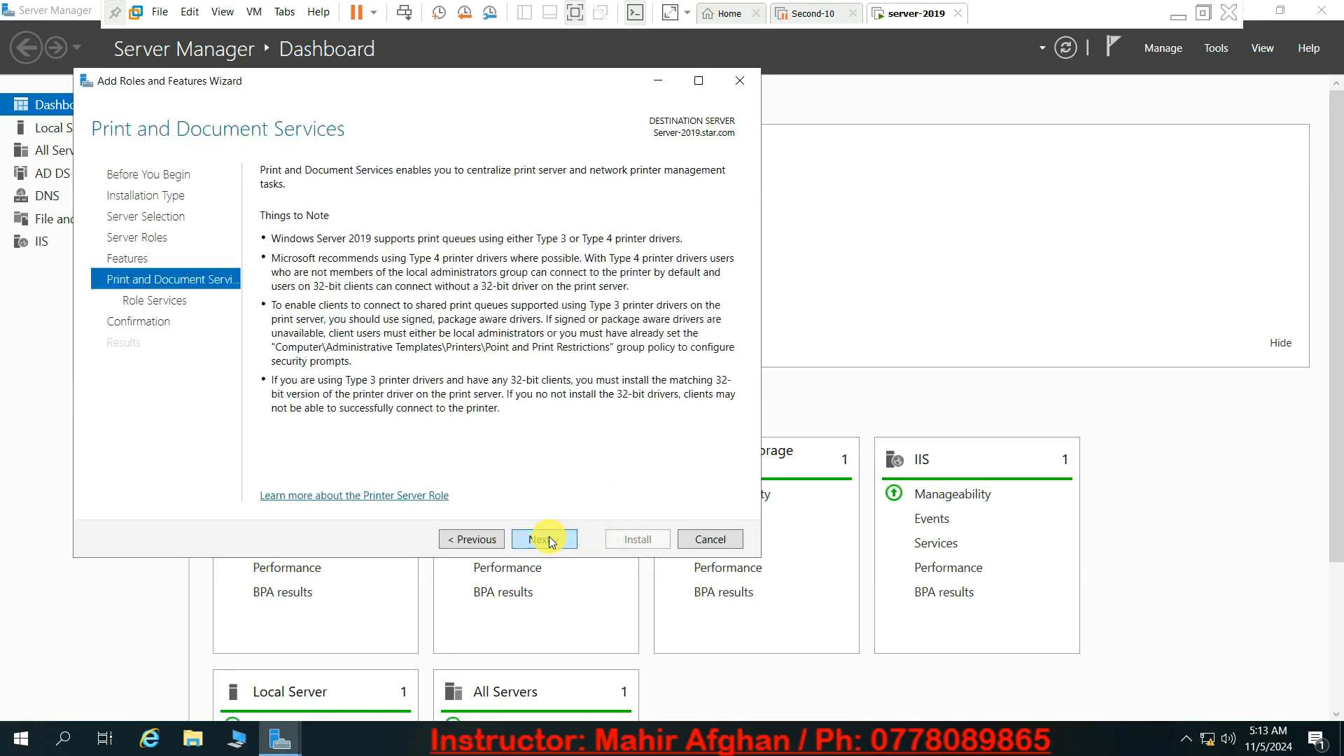
click(549, 540)
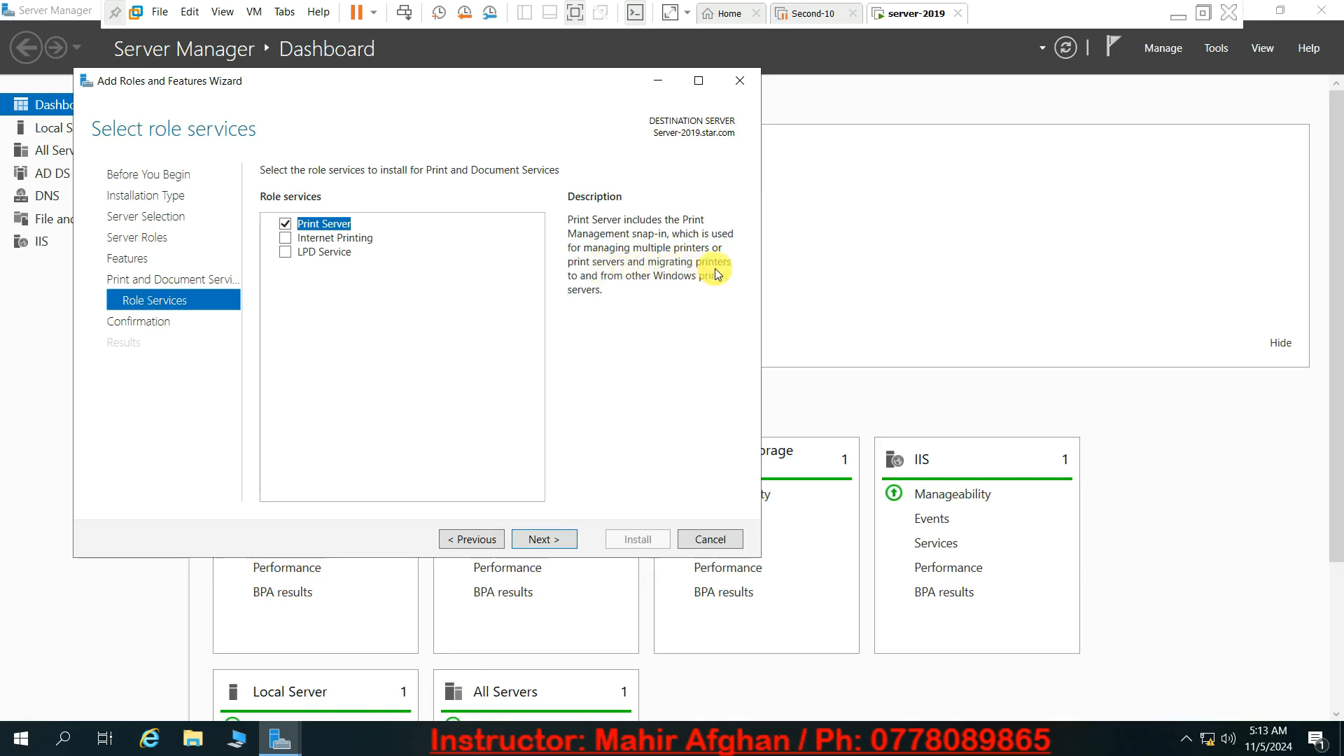
click(334, 238)
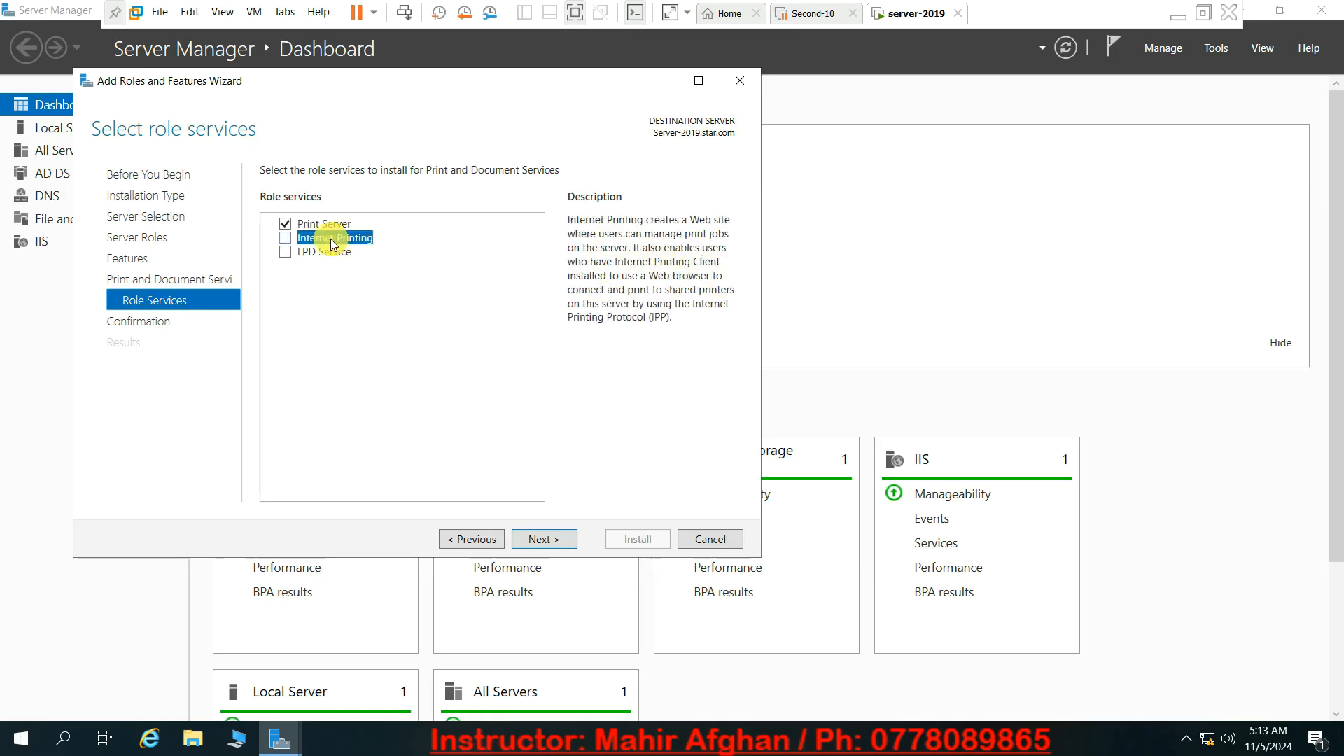
click(329, 253)
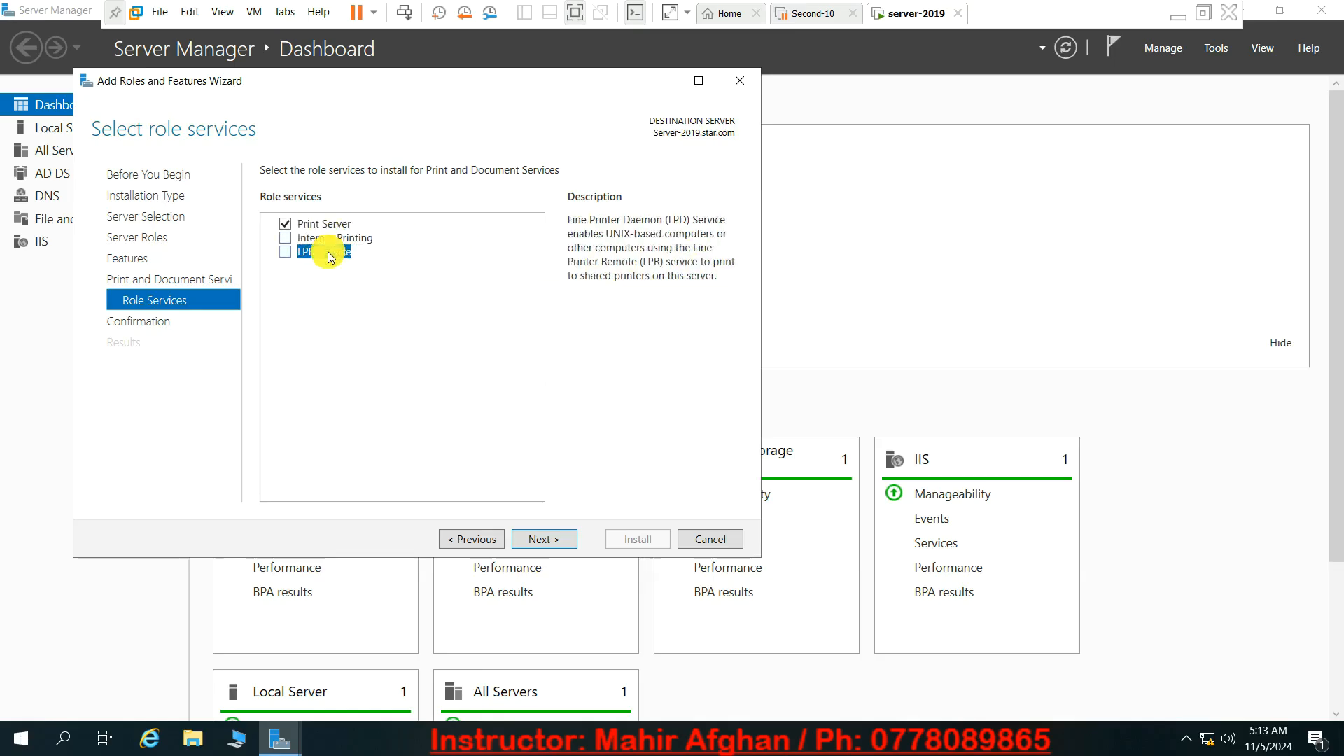
click(308, 224)
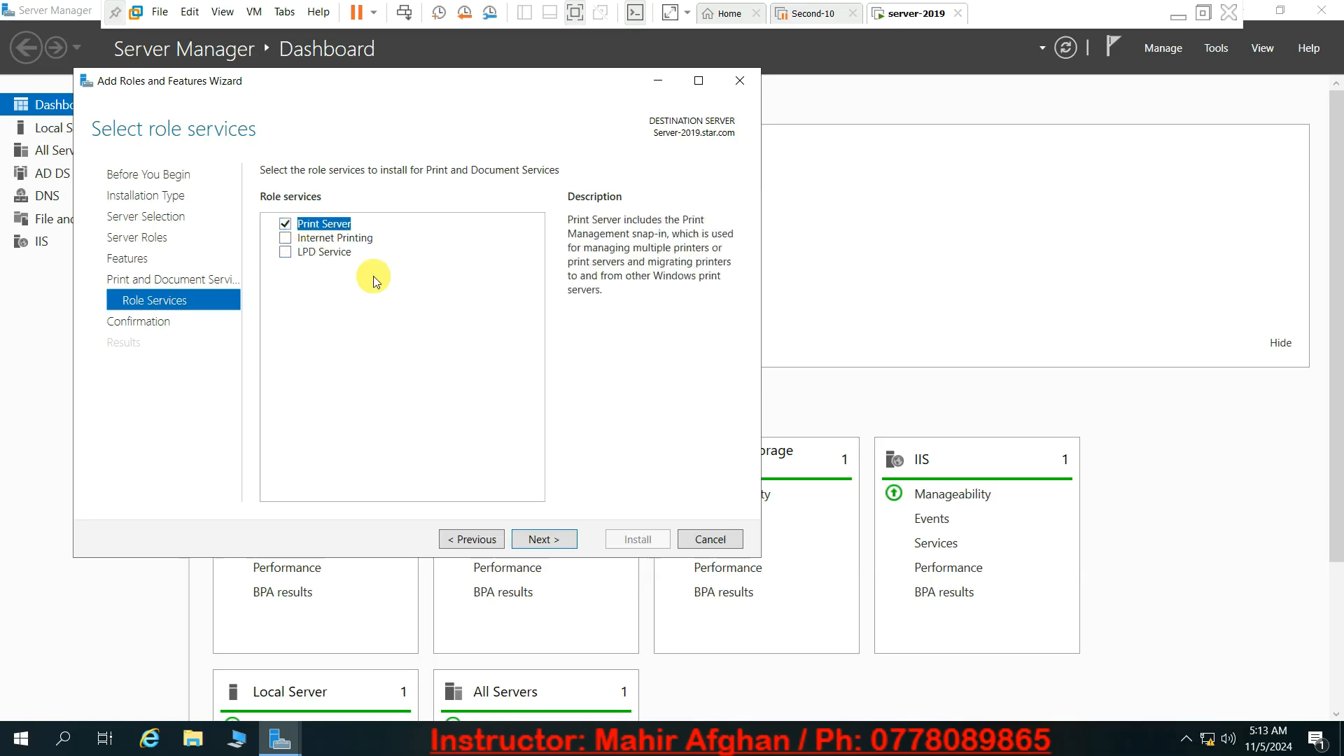
click(549, 547)
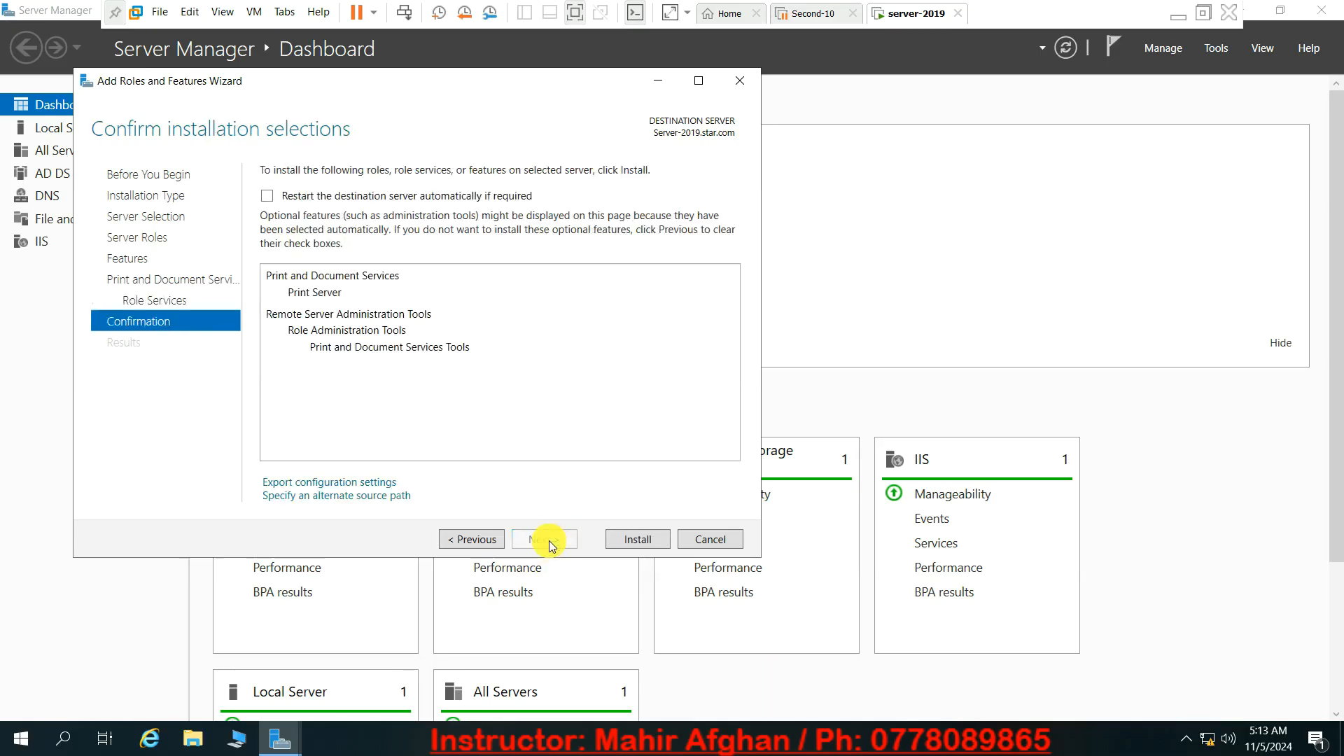
- Allow automatic restart of the destination server, install the print role and close the wizard when it finishes
click(356, 196)
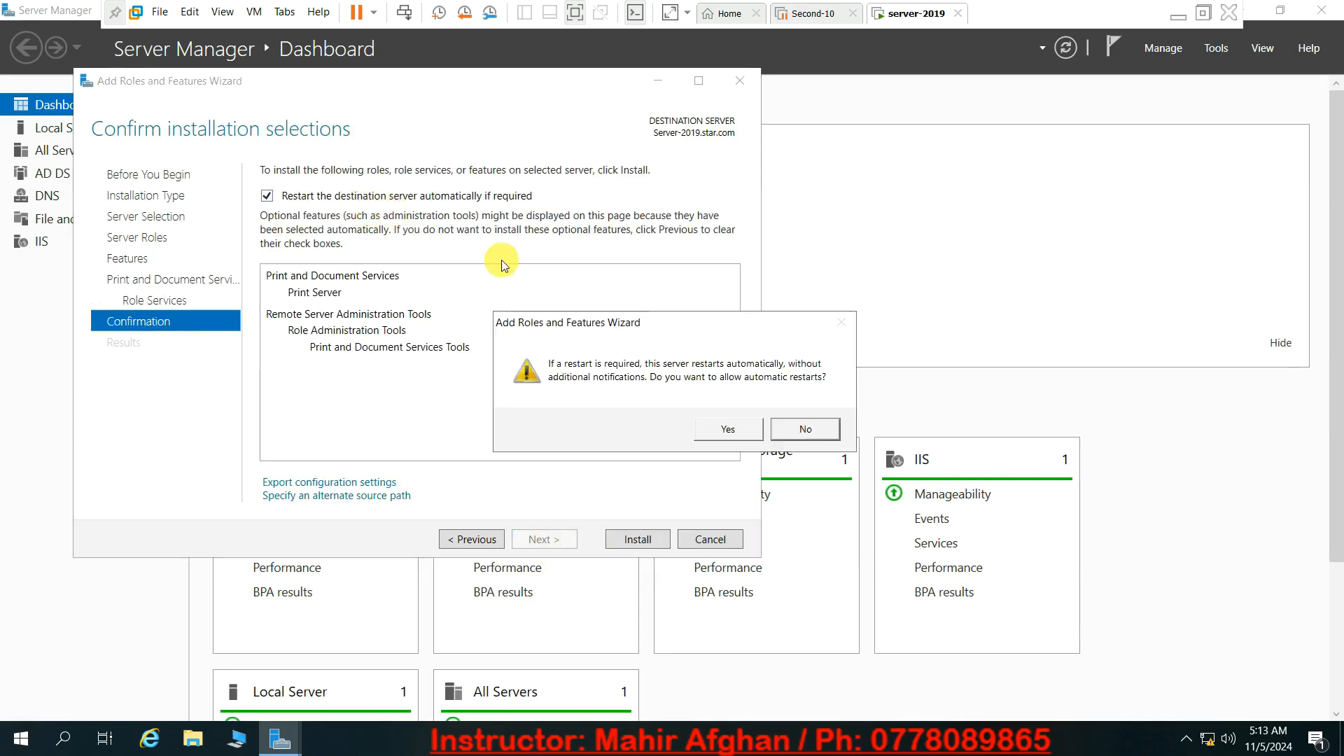
click(721, 422)
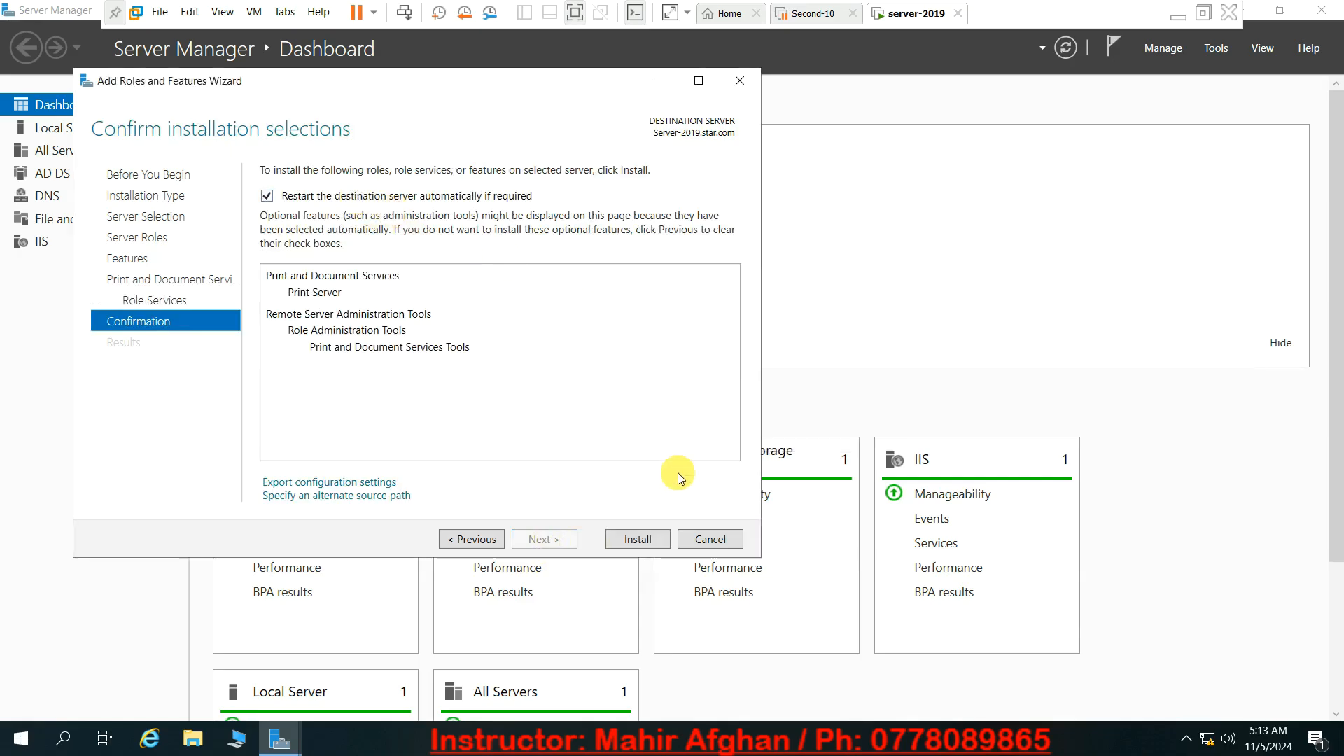
click(646, 539)
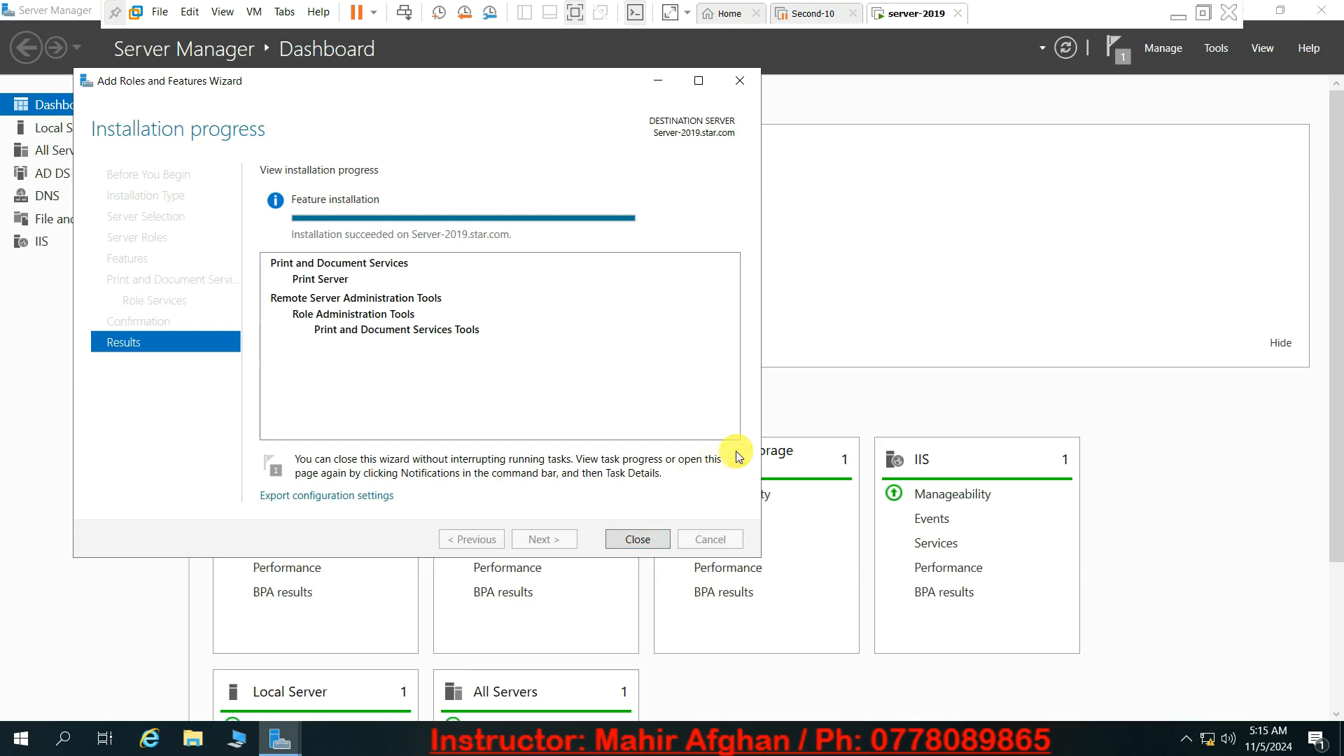
click(644, 539)
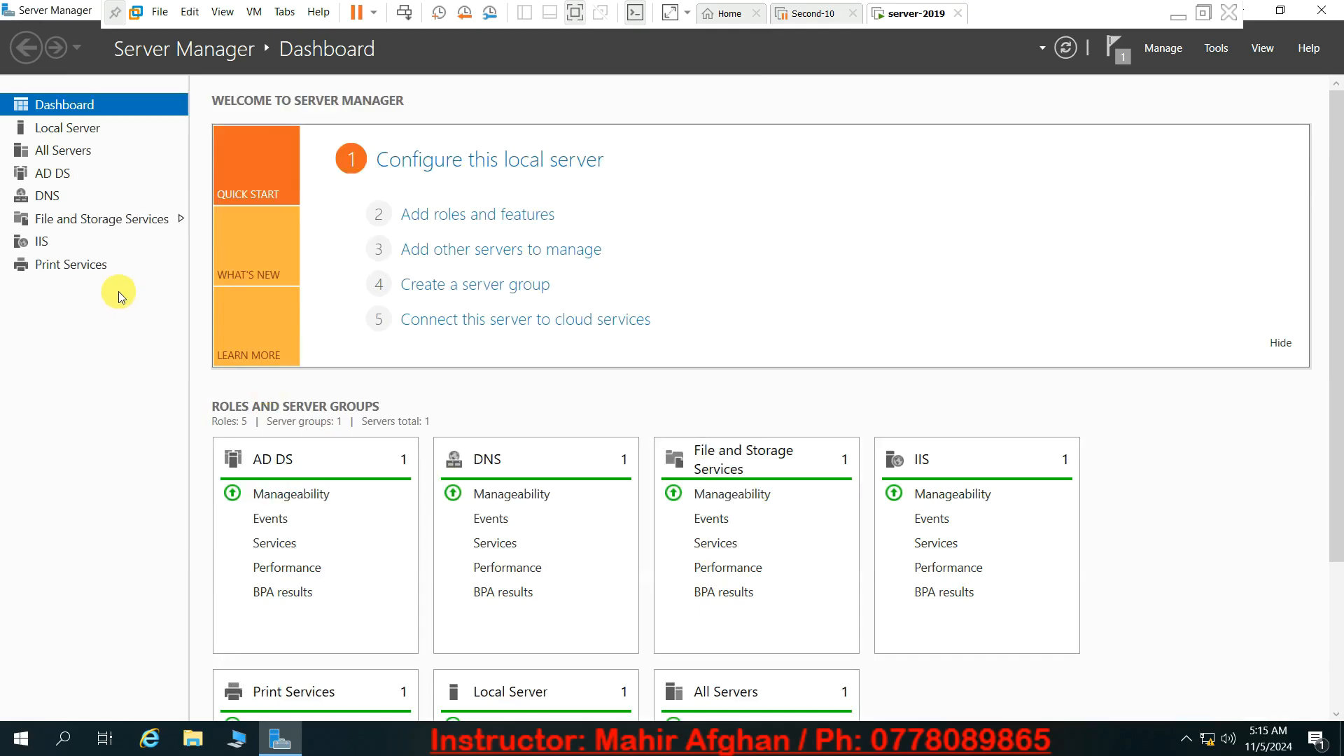
- View the Print Services page, return to the dashboard, and open the Print Management console maximized
click(86, 265)
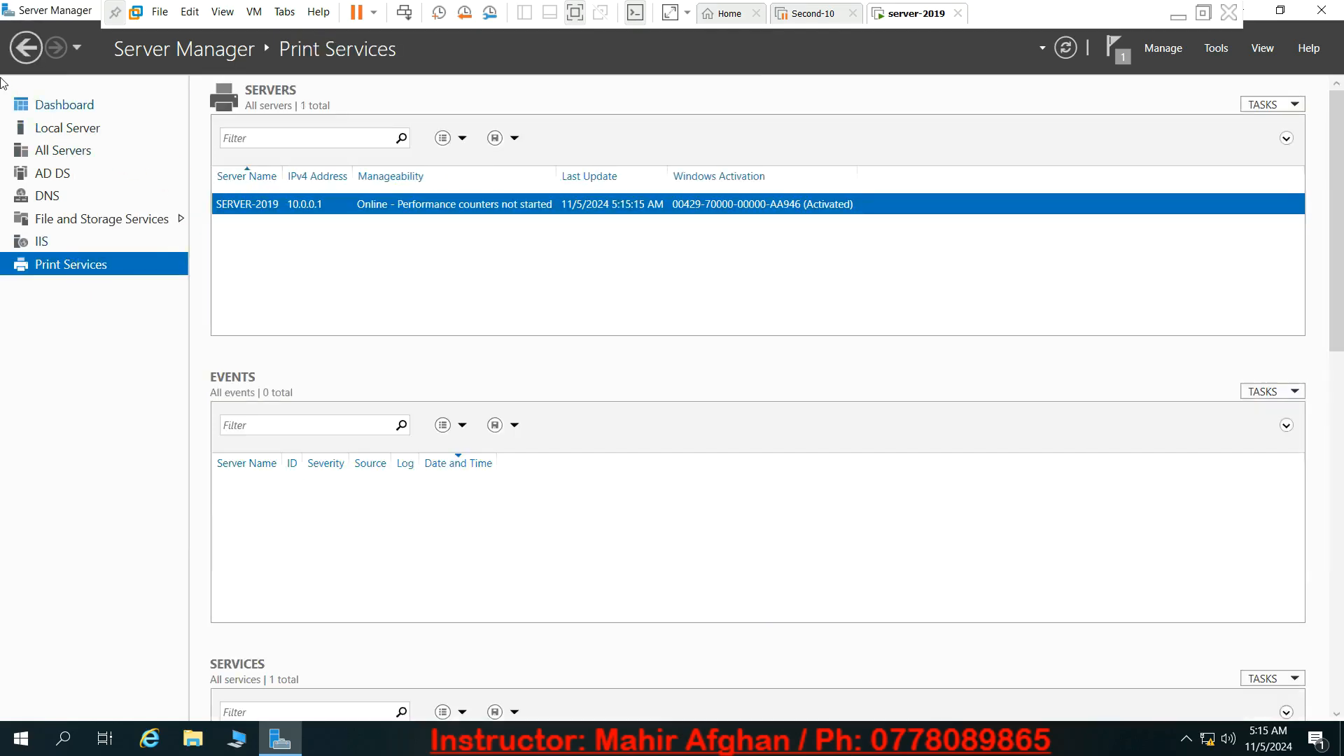
click(35, 49)
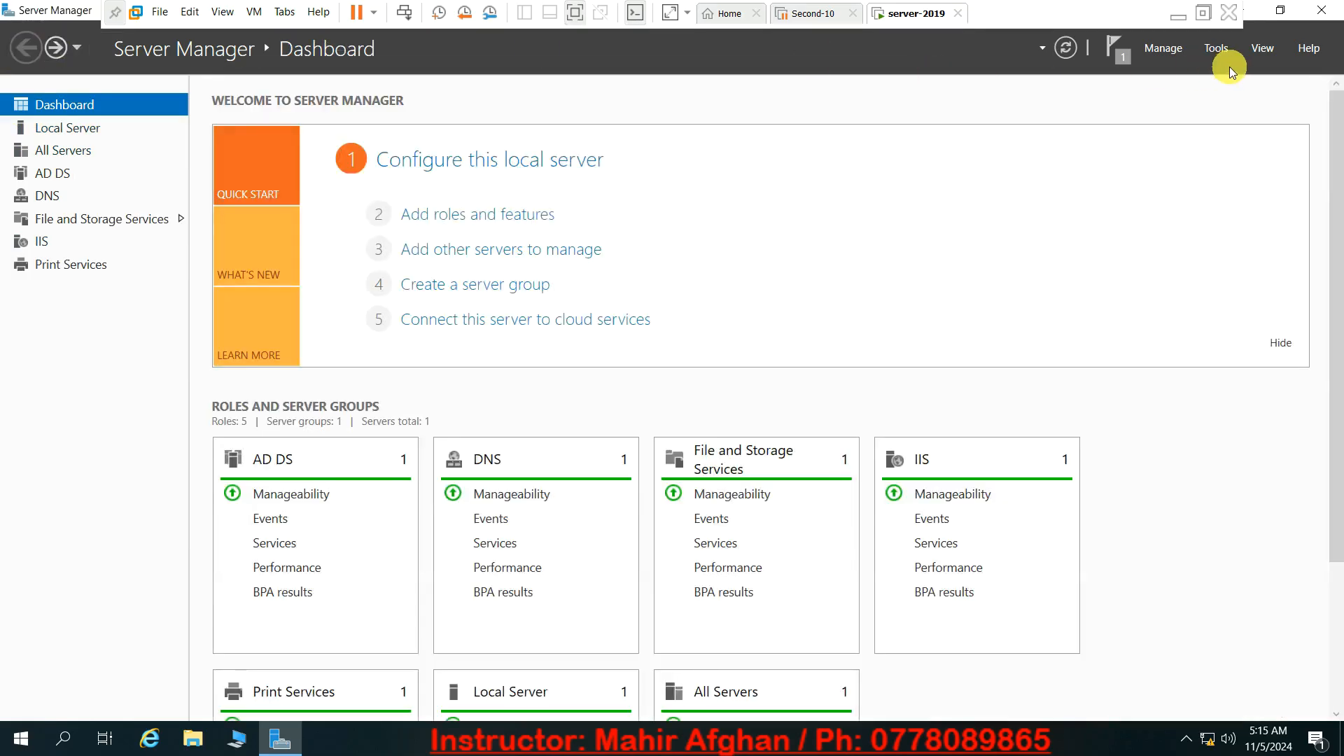
click(1216, 47)
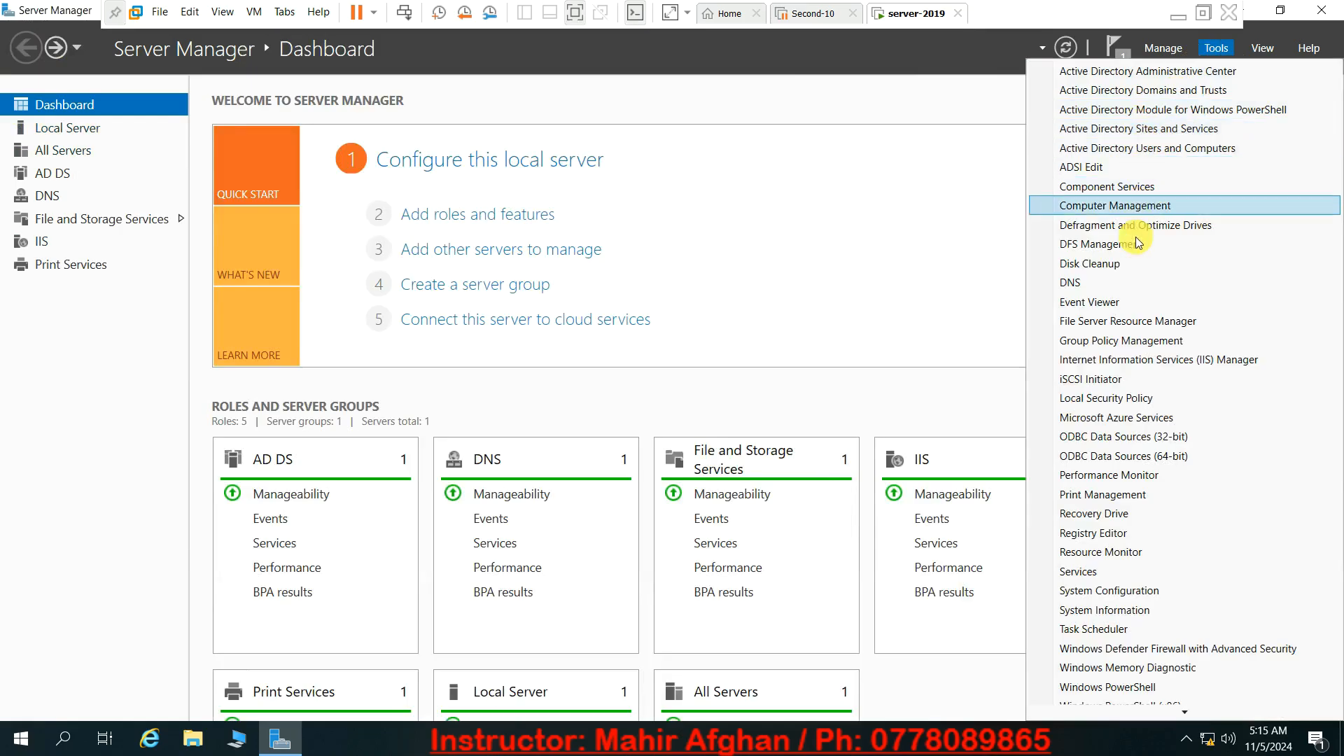
scroll(1128, 602, down, 3)
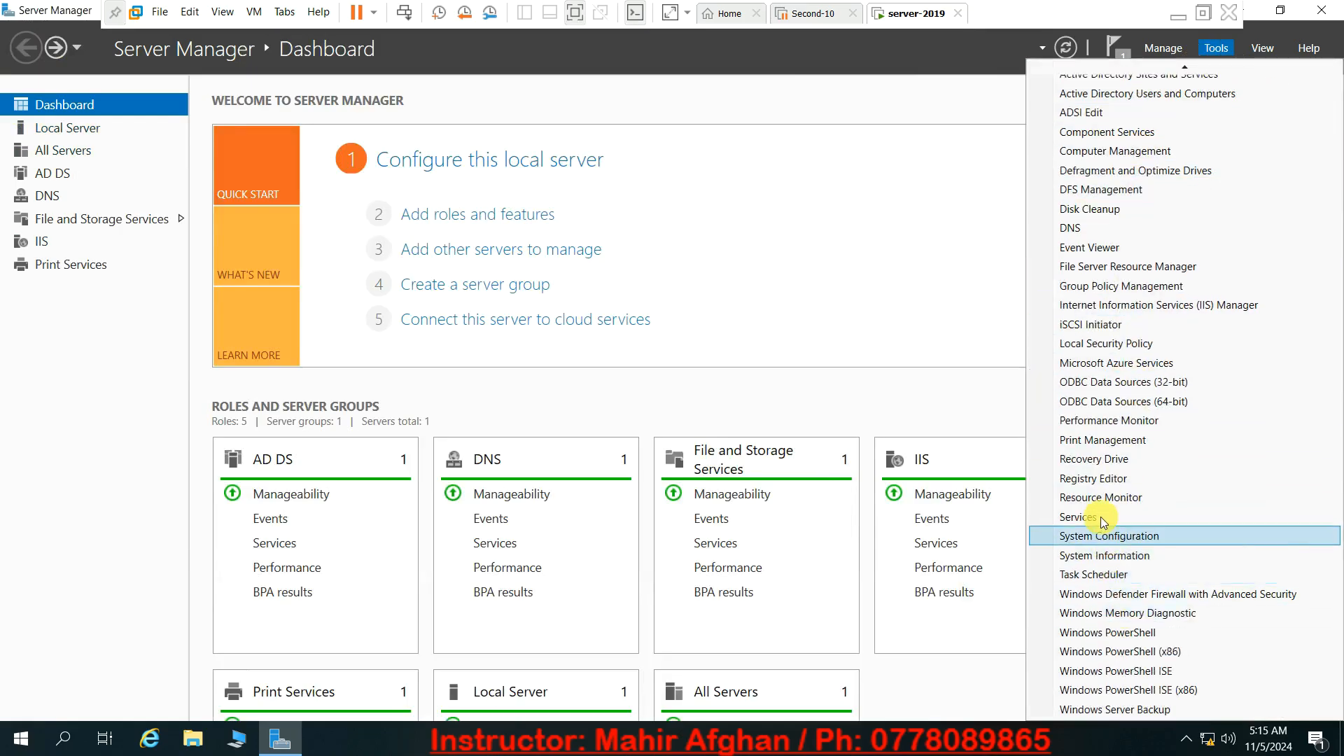
click(1079, 441)
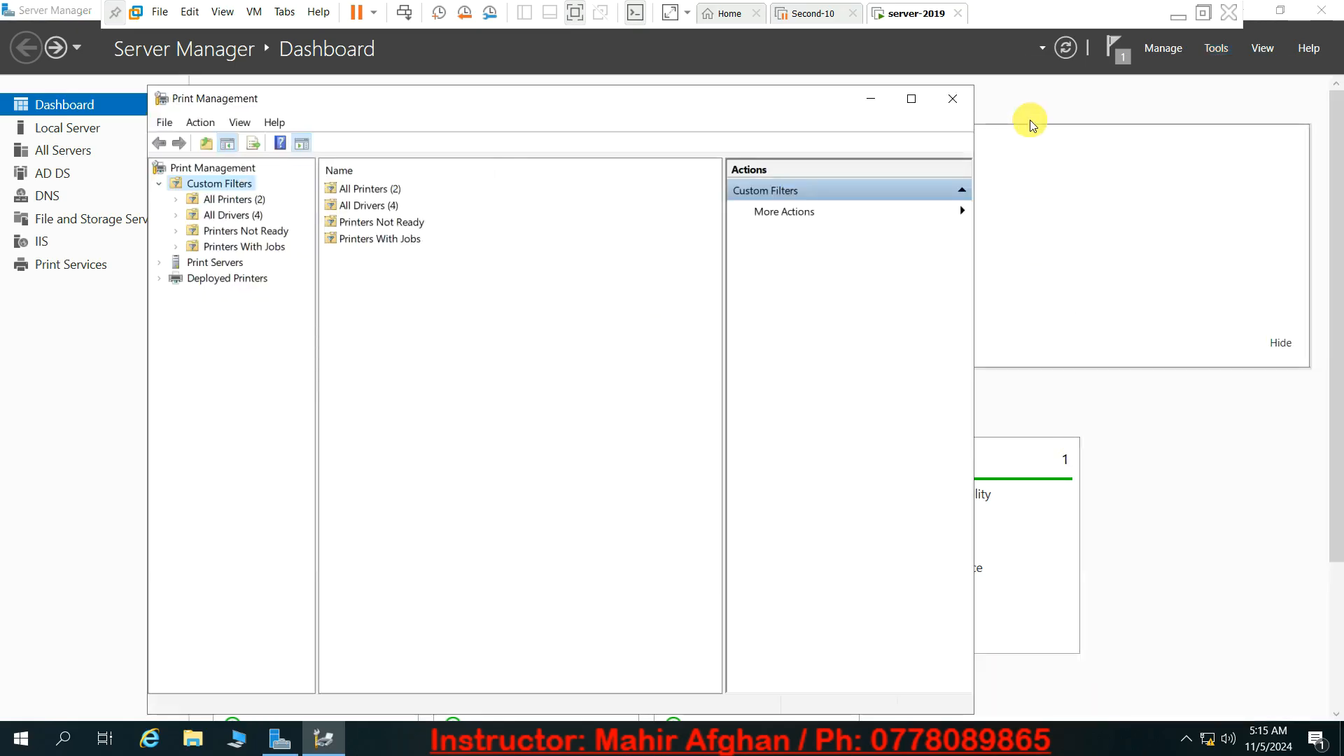
click(911, 99)
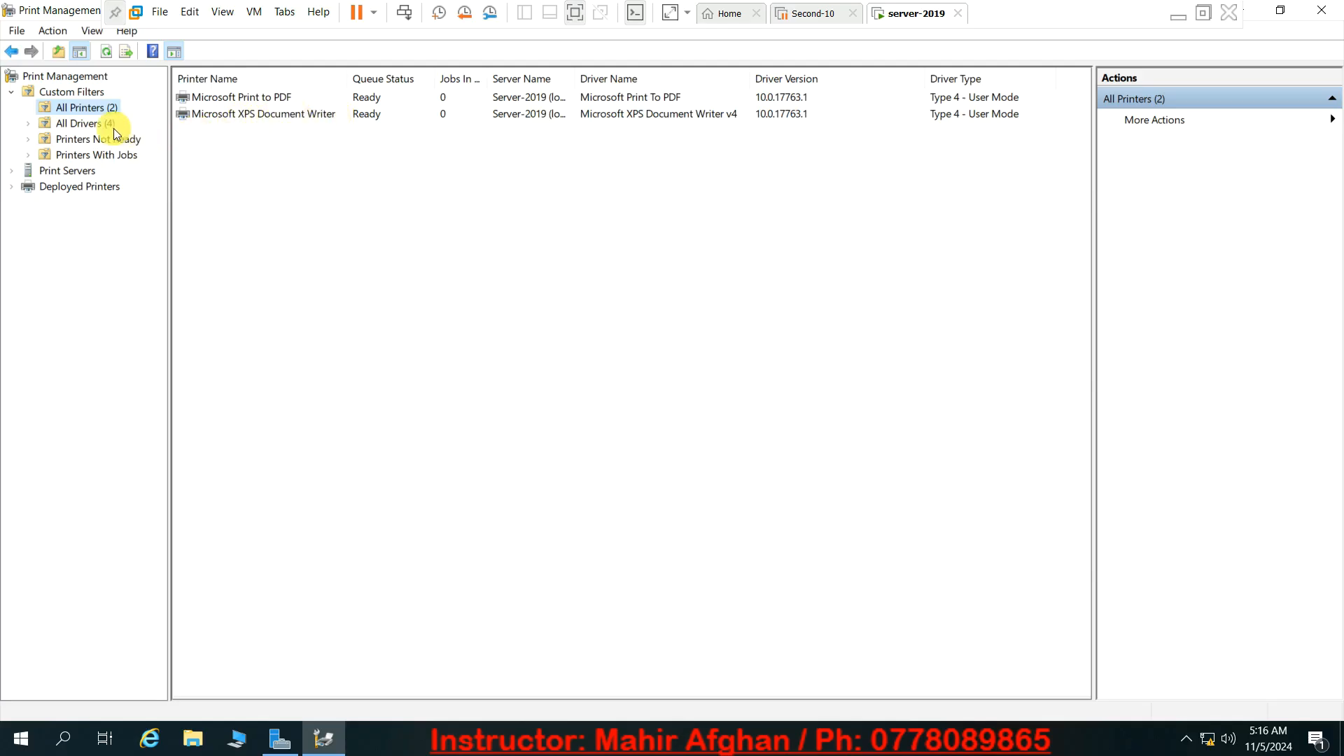
- Review the All Drivers, Printers Not Ready and Printers With Jobs custom filters
click(92, 128)
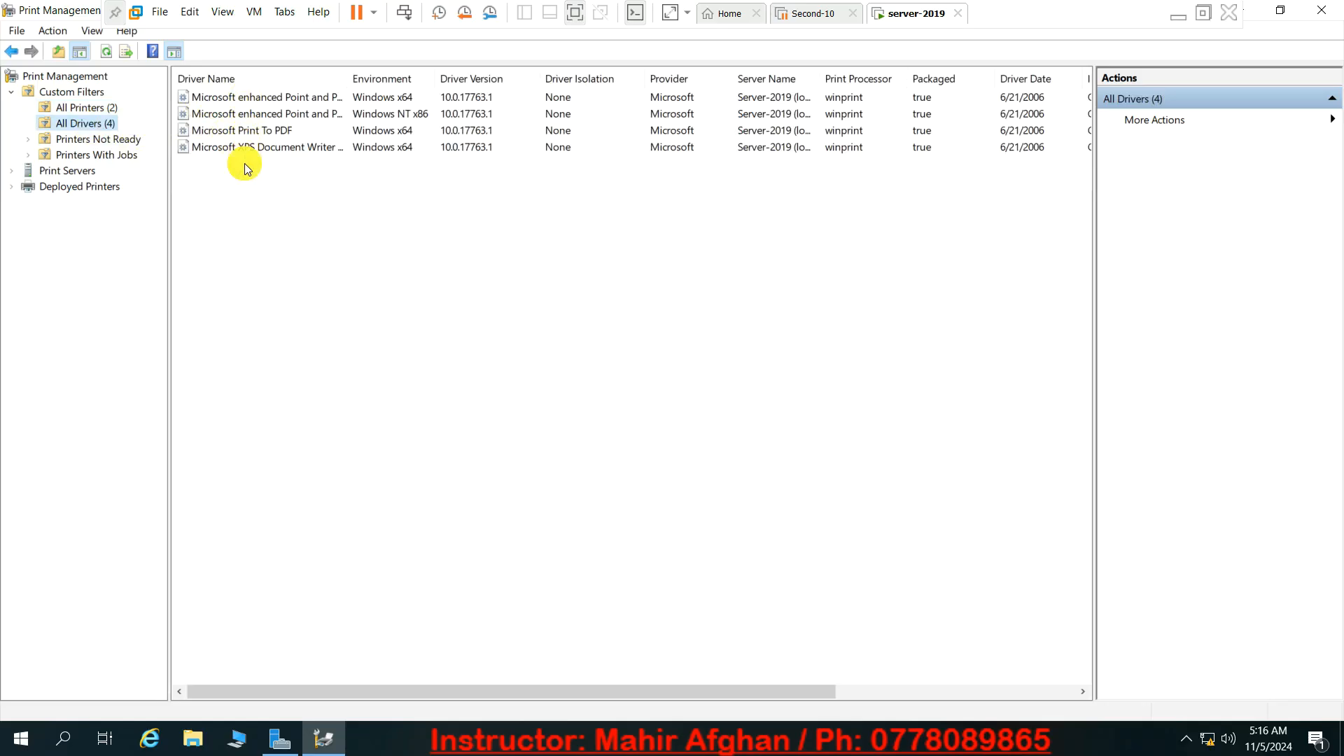
click(68, 143)
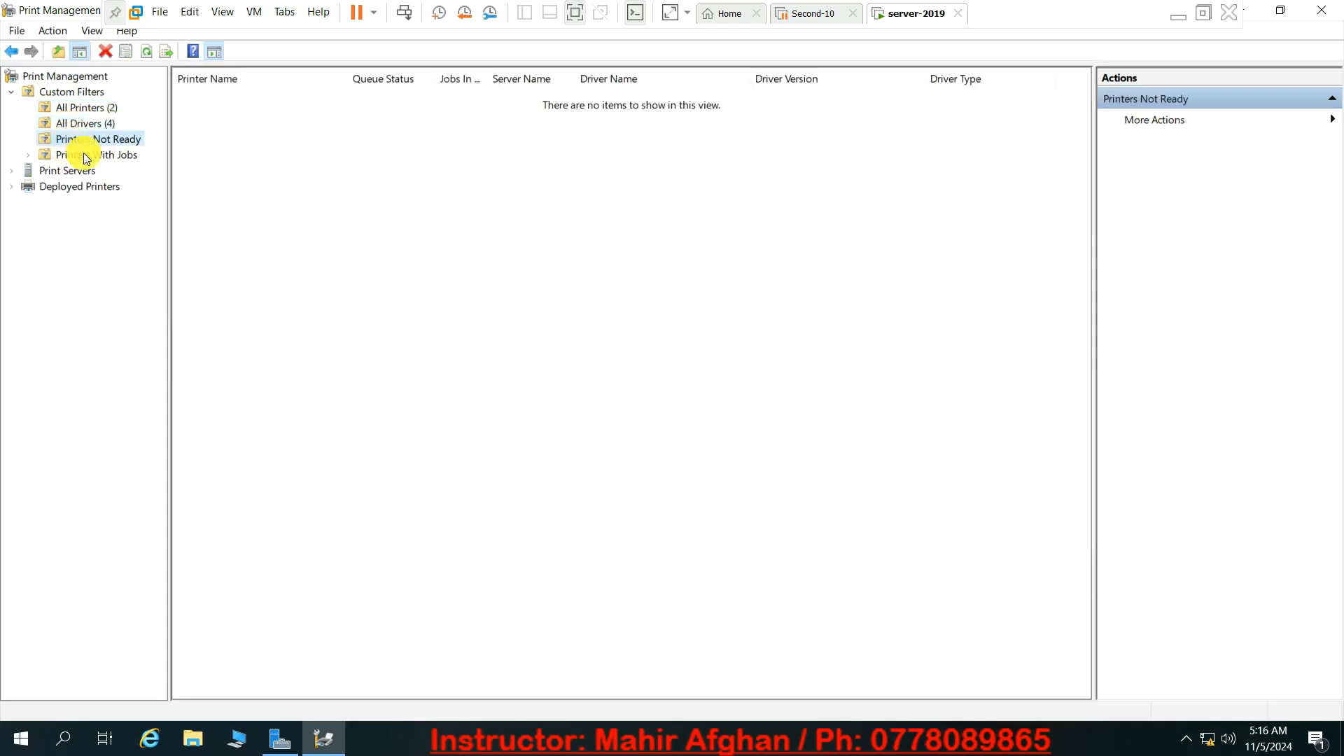
click(87, 157)
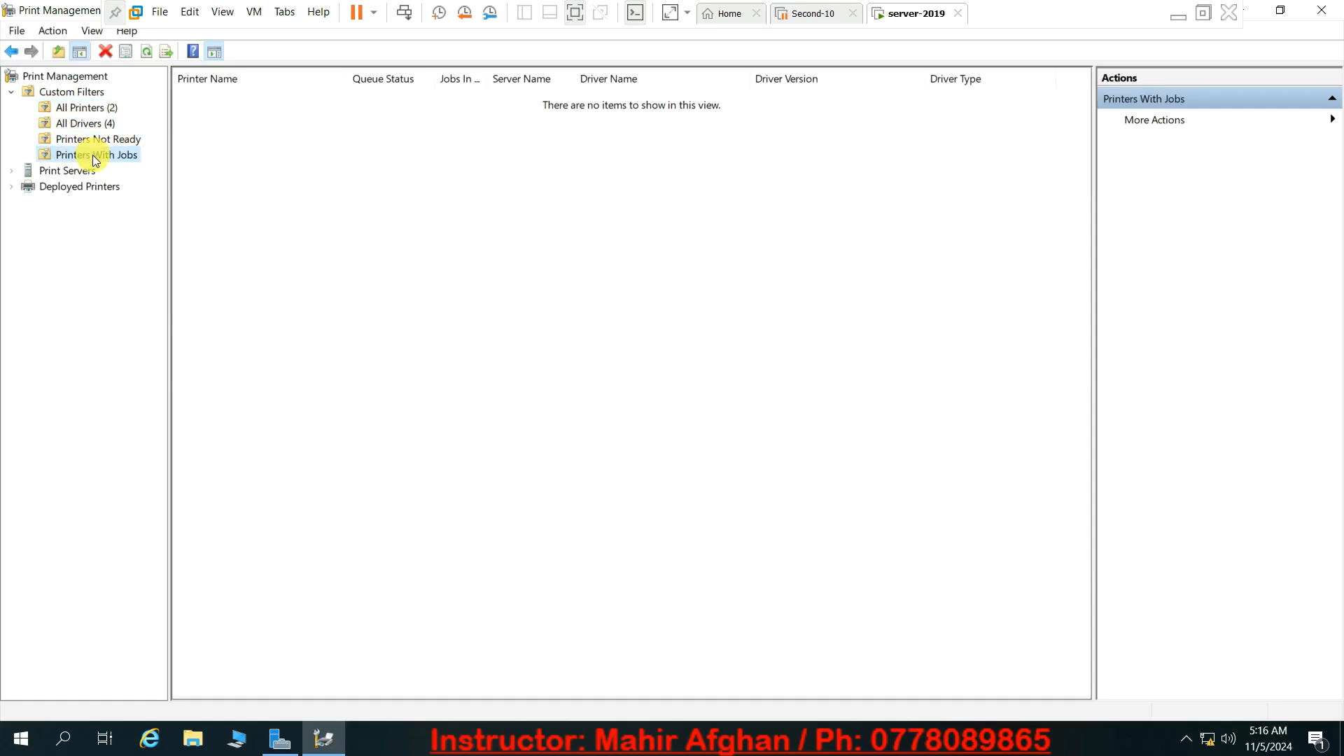
- Expand the local Server-2019 print server and examine its drivers, forms, ports and printers
click(13, 171)
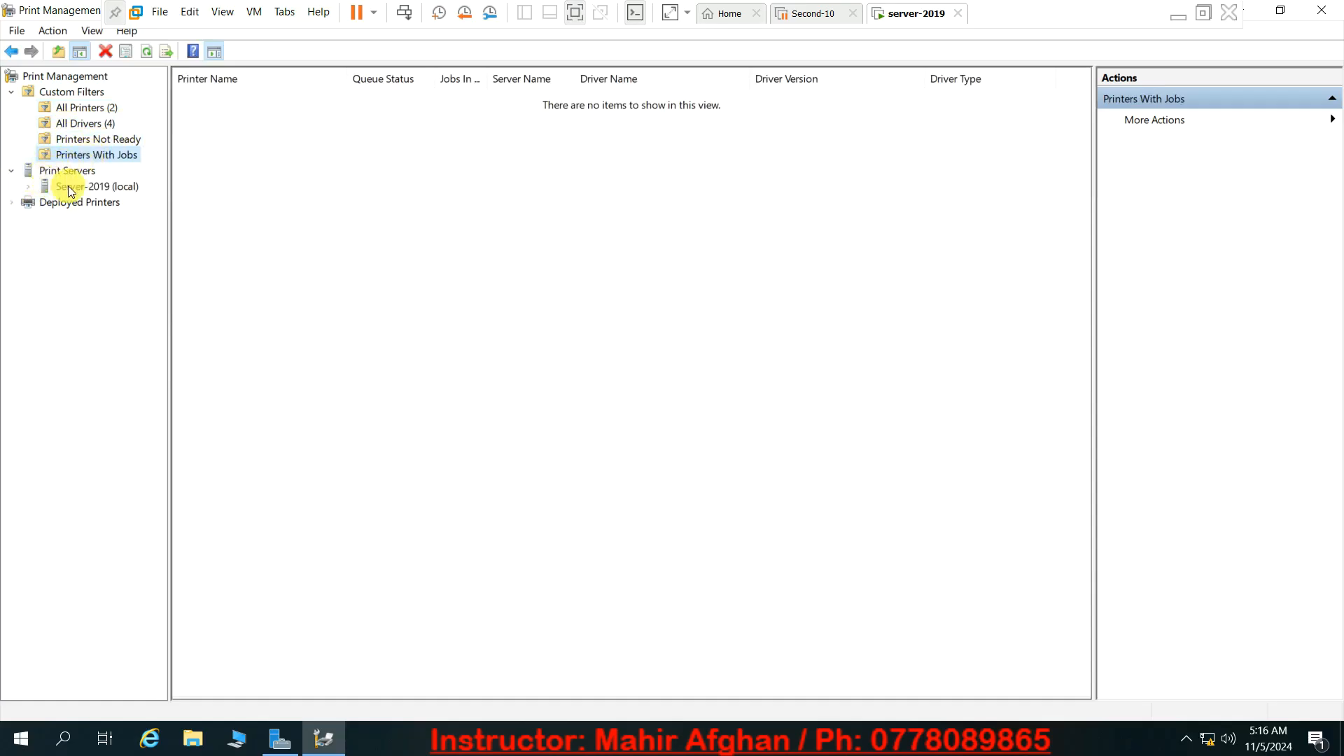
click(28, 187)
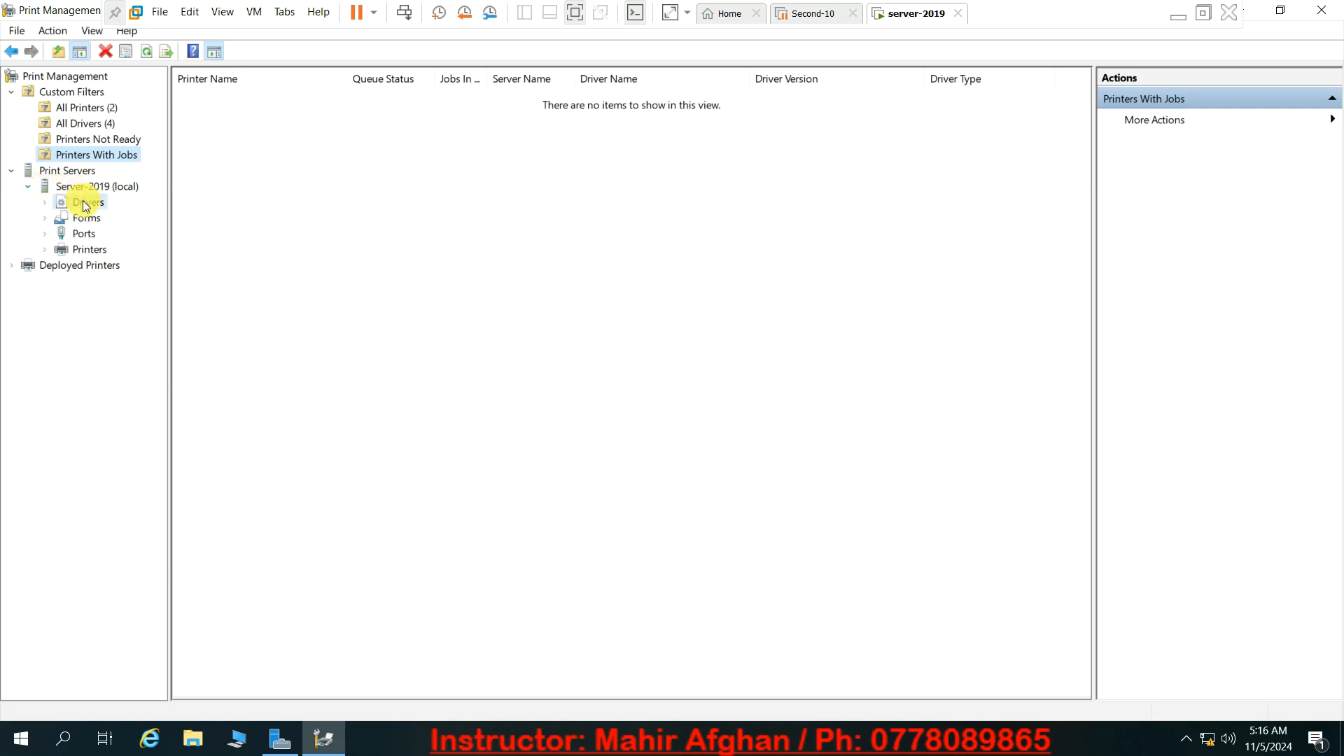
click(84, 203)
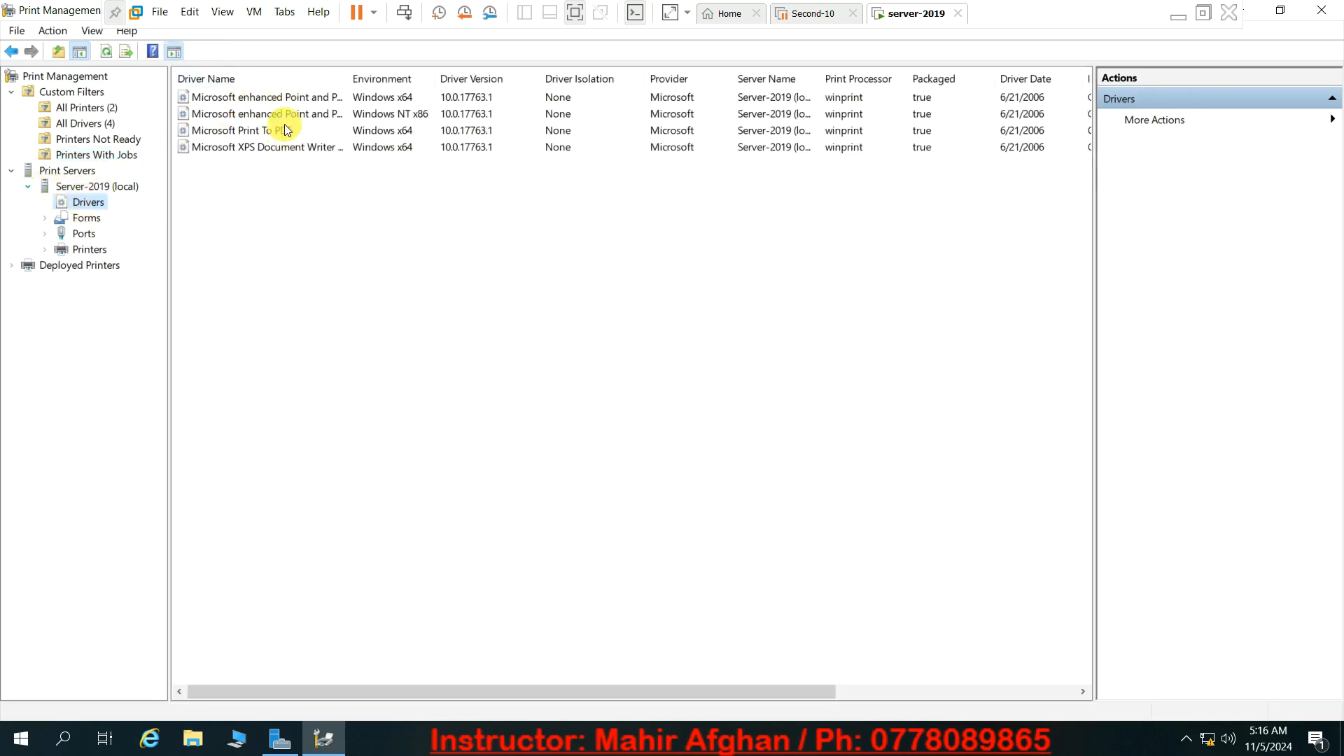
click(87, 218)
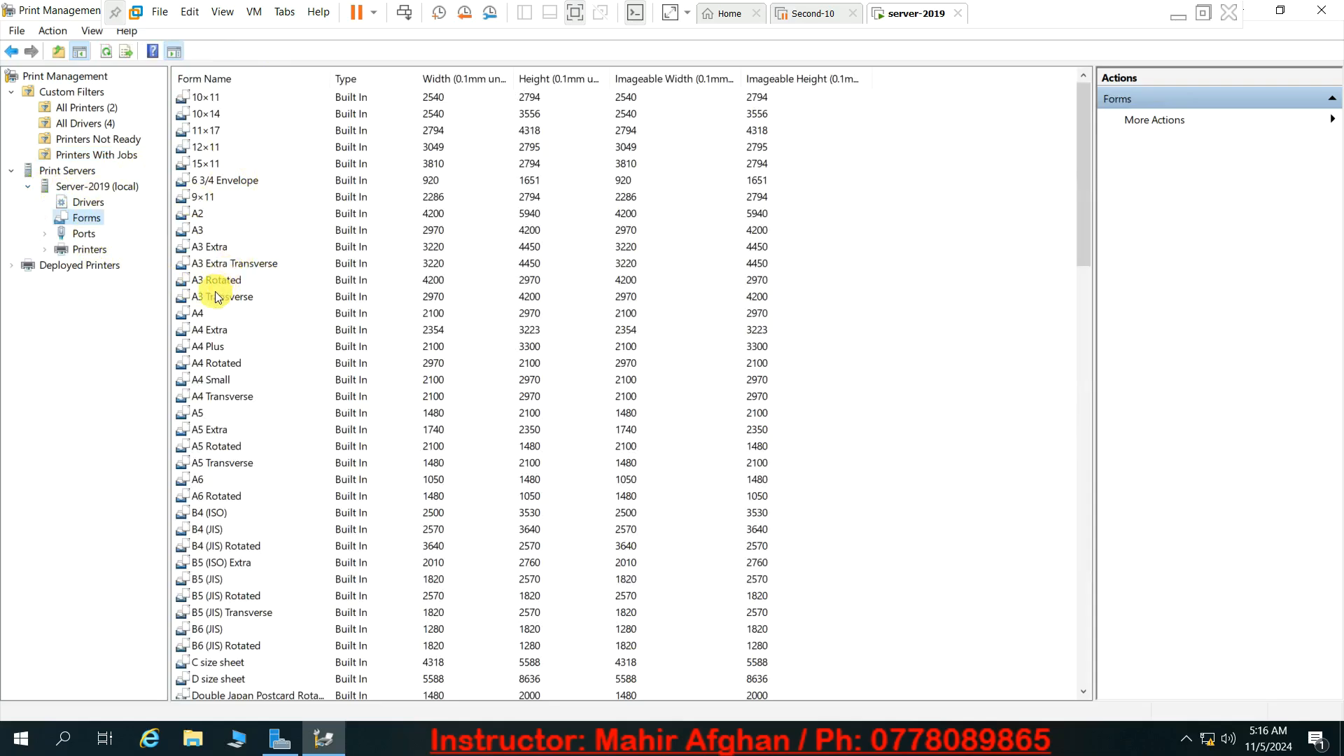
click(81, 234)
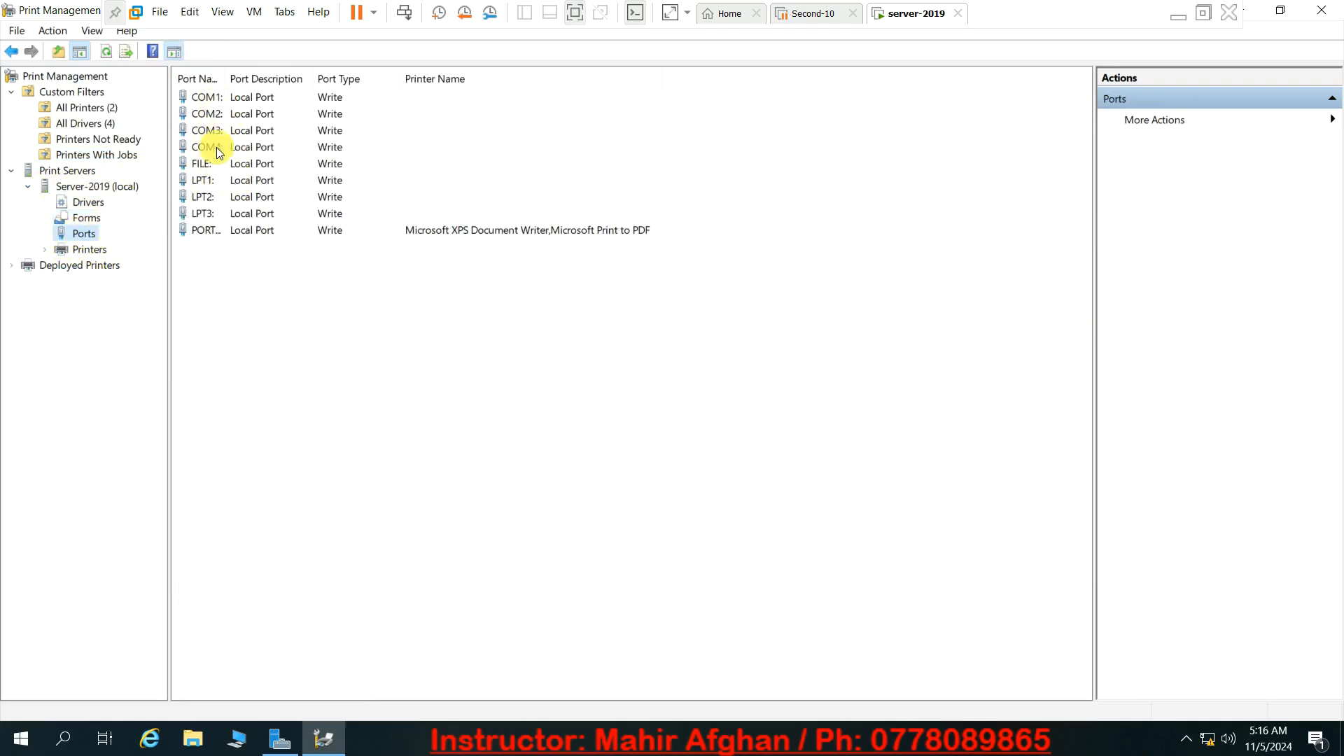
click(215, 113)
click(88, 249)
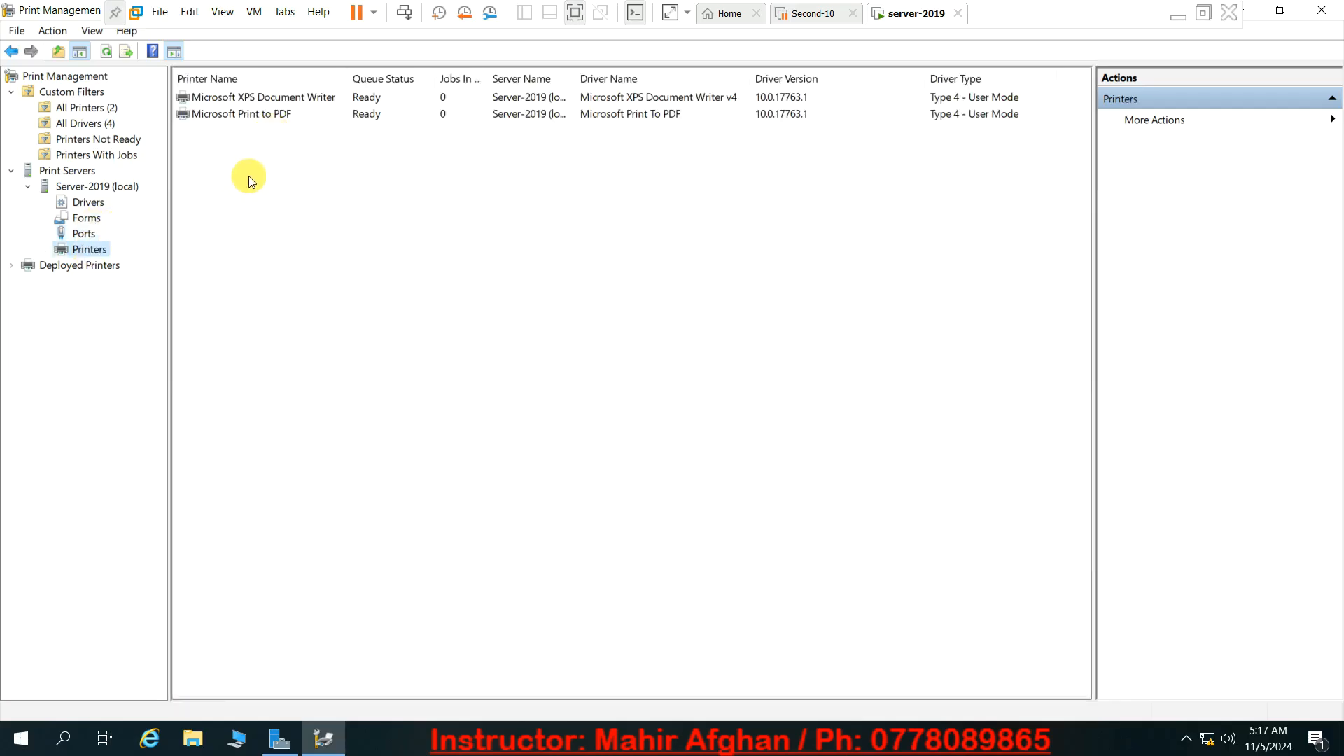
- Start adding a new printer to the local Server-2019 print server's printers
right_click(82, 253)
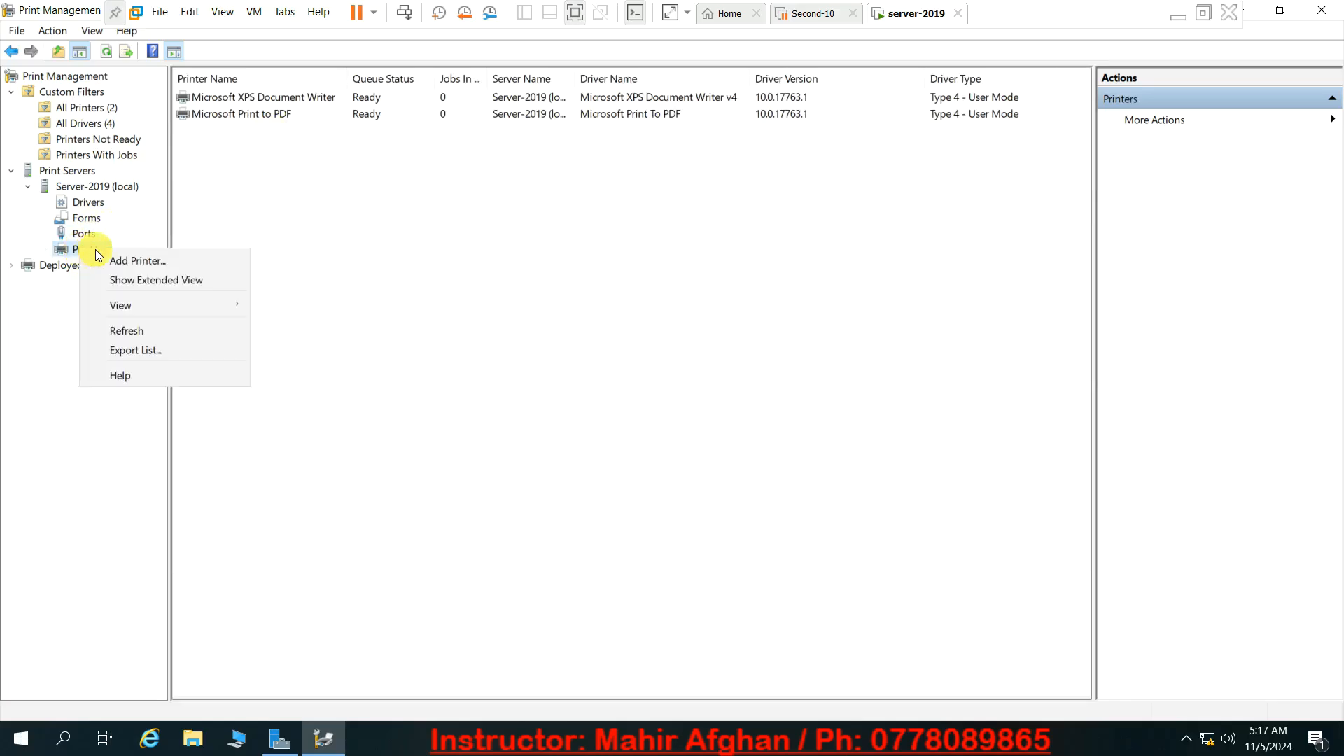
click(136, 260)
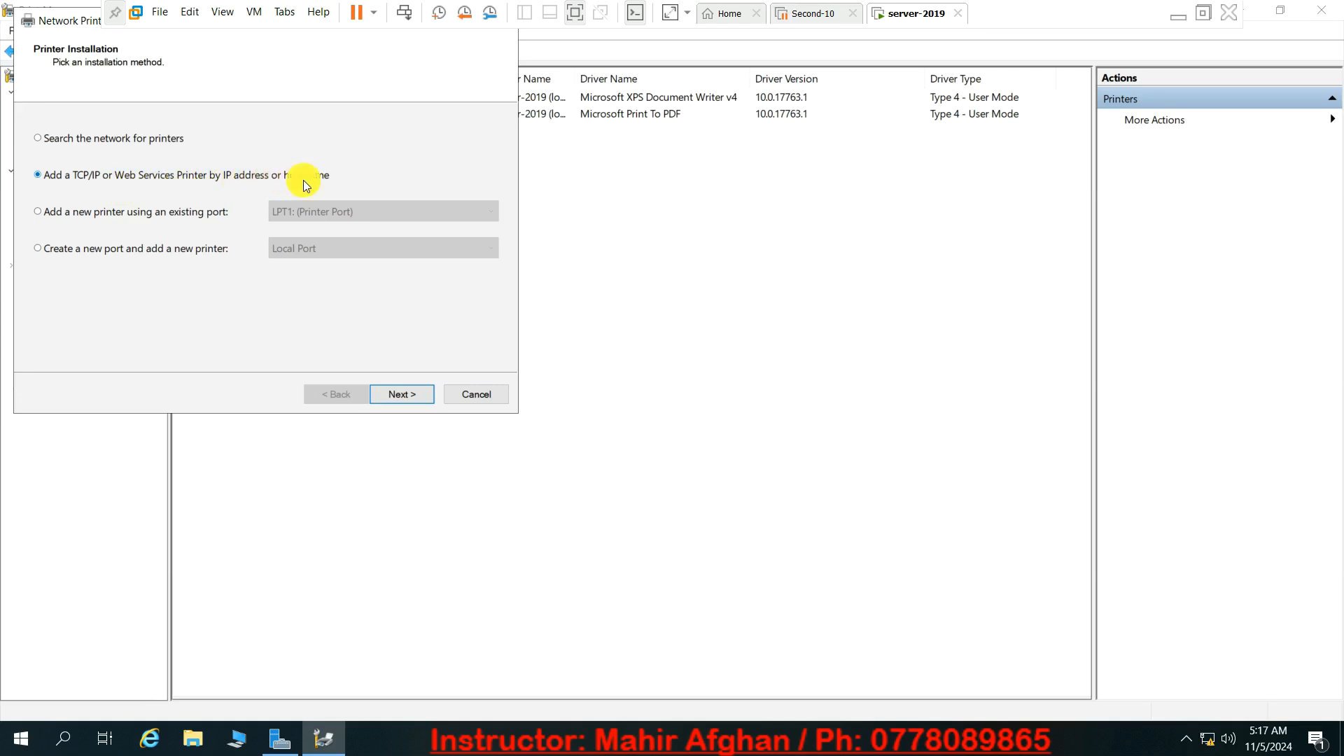
click(43, 211)
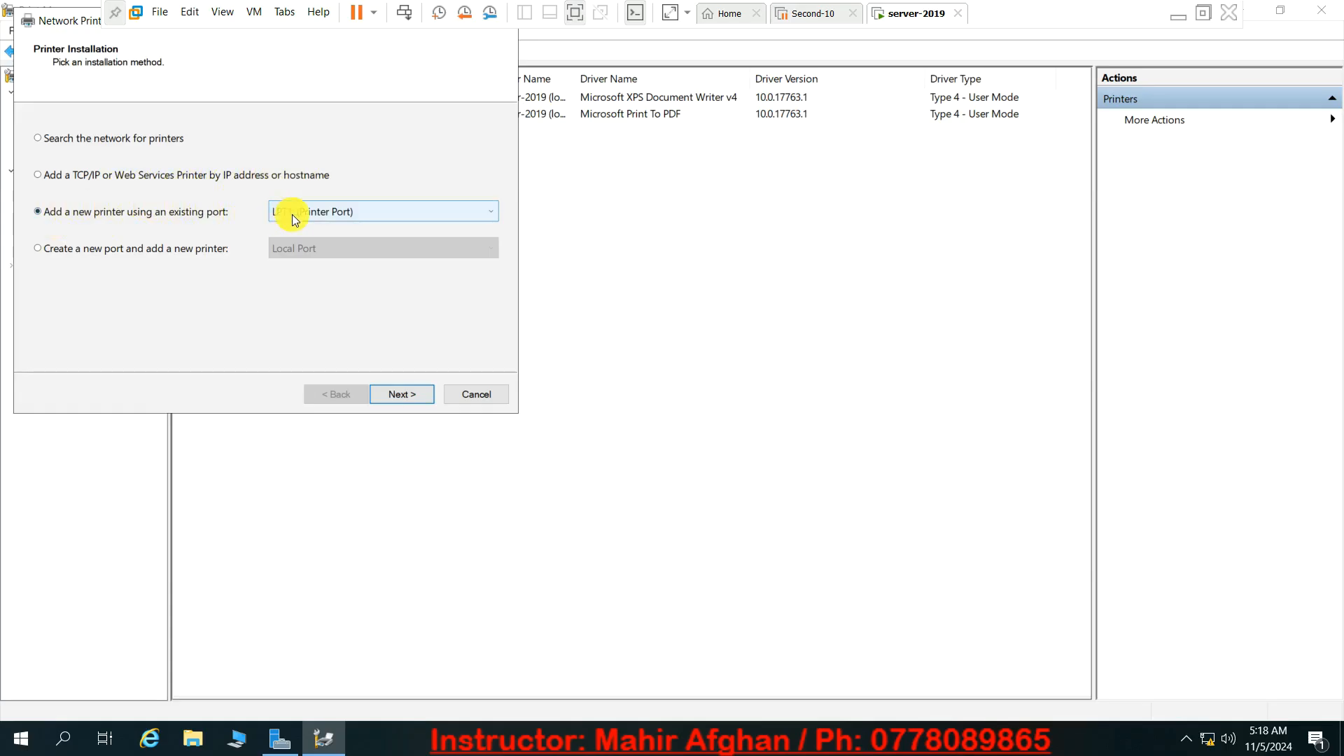
click(135, 180)
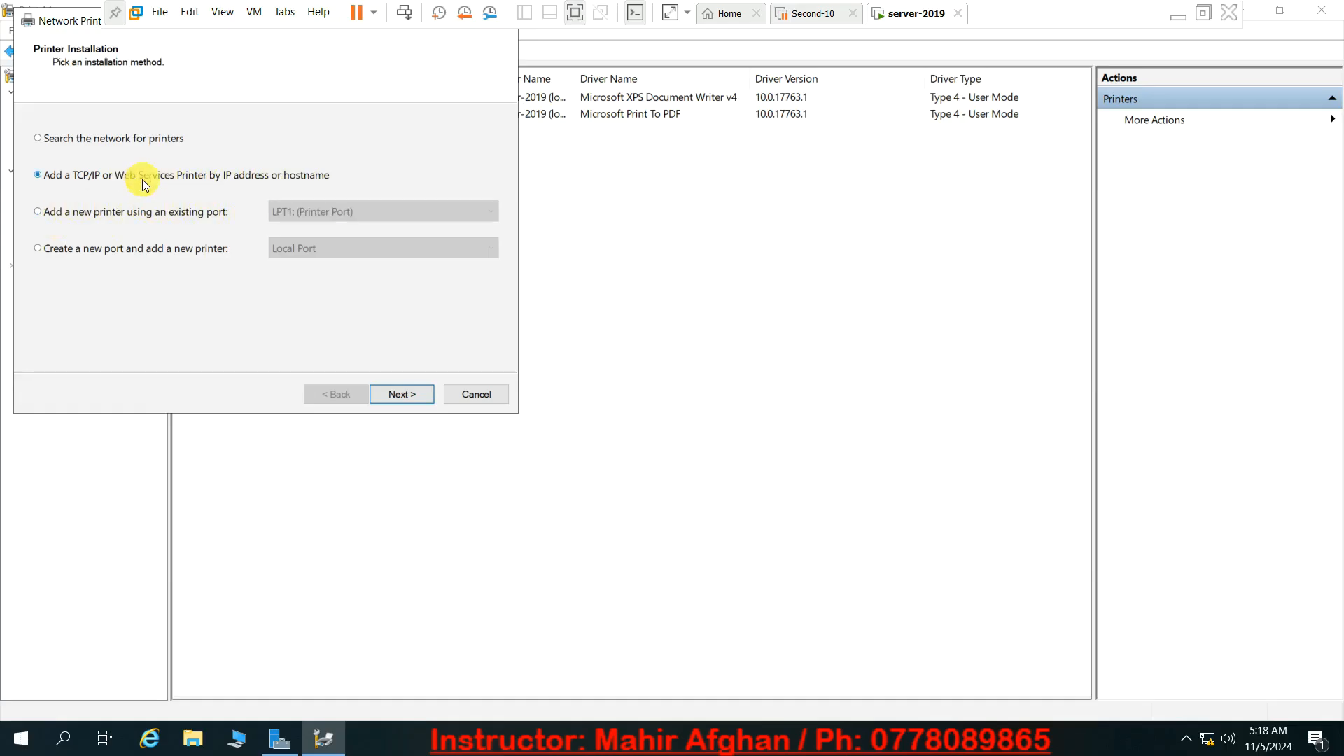
click(409, 395)
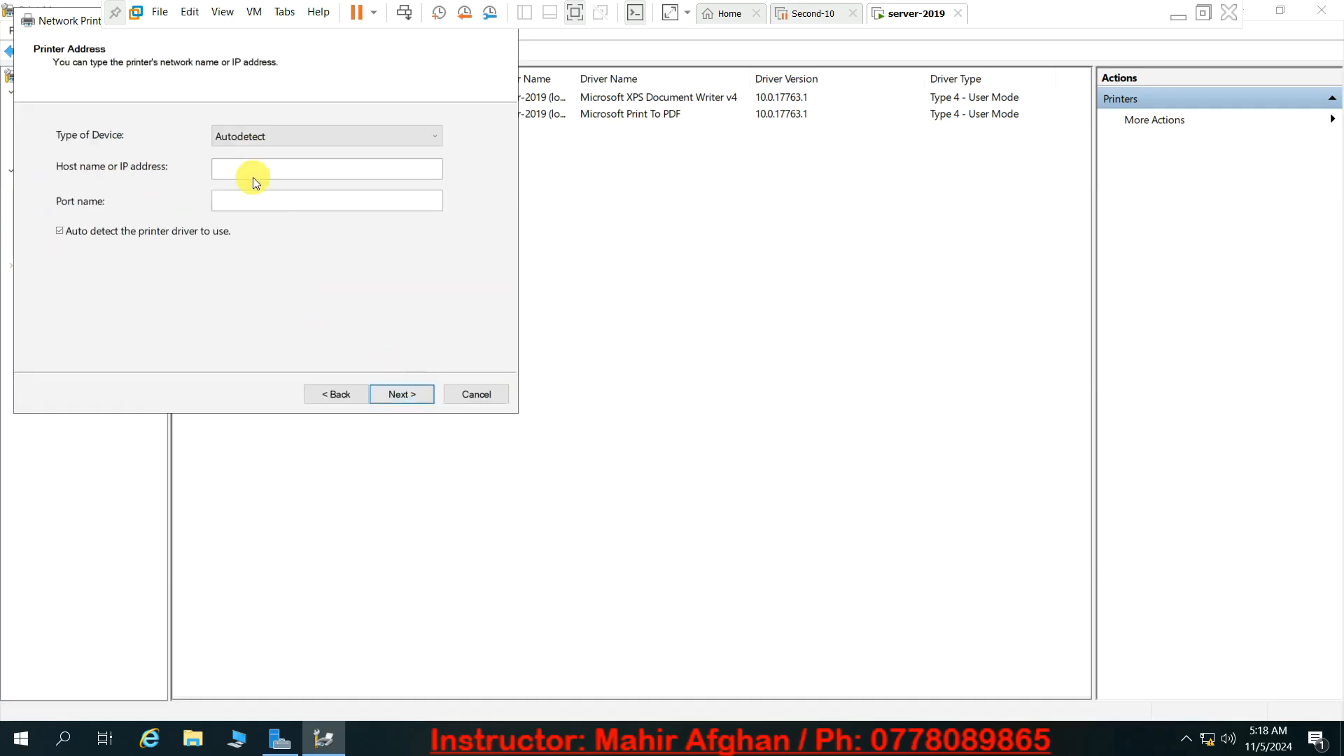
click(242, 142)
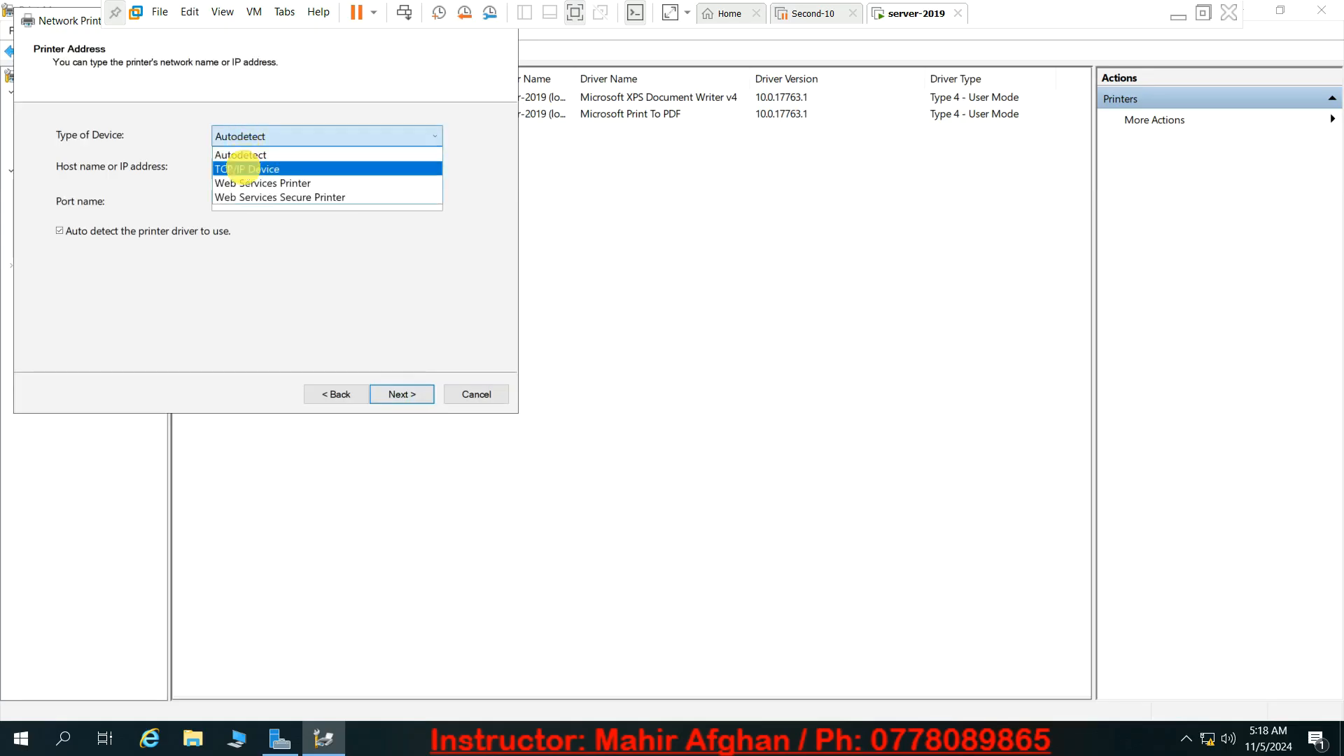
click(243, 168)
click(243, 170)
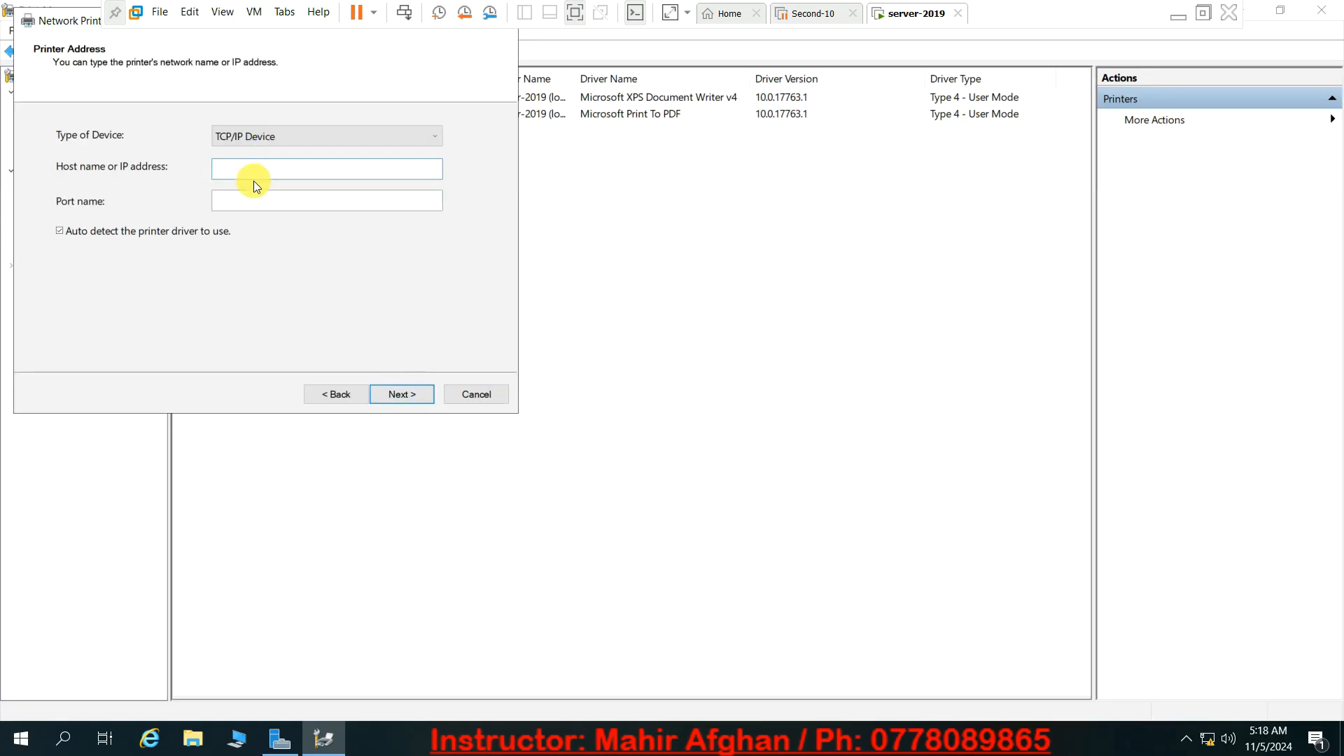
click(326, 393)
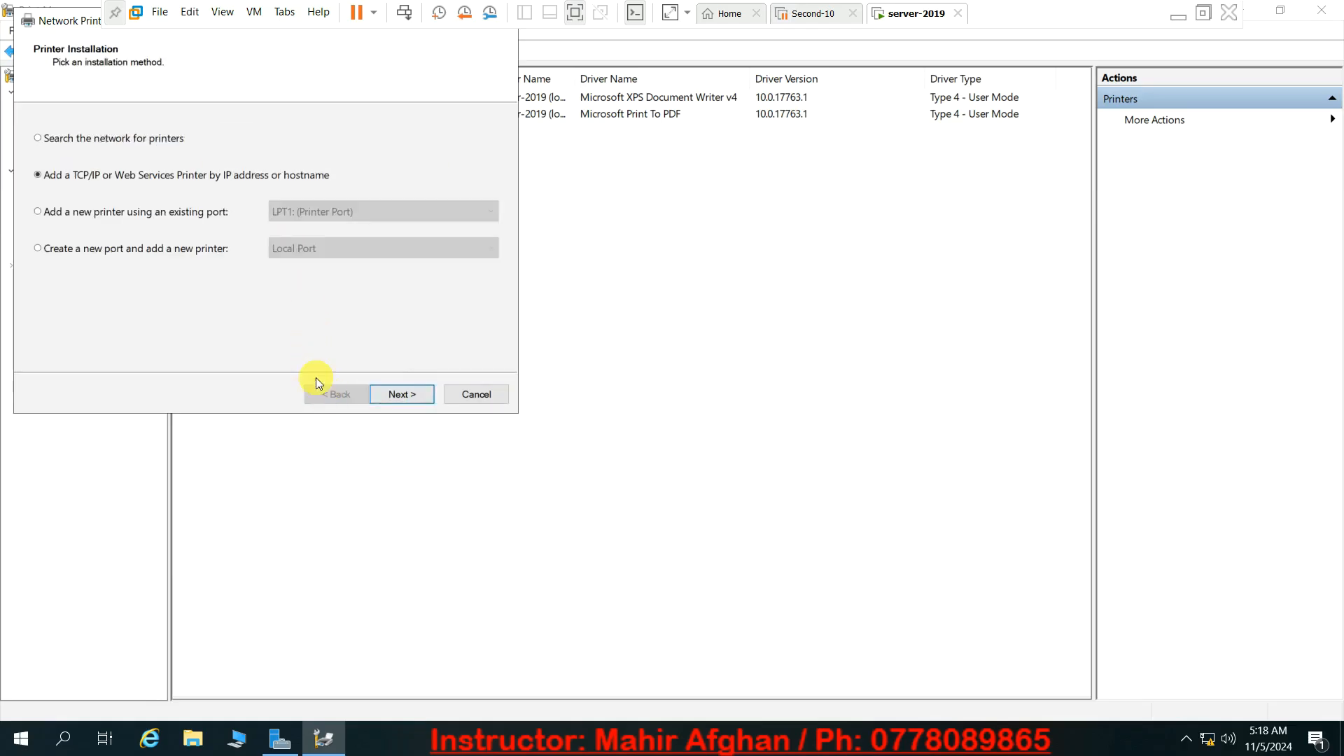
- Choose to add the printer on the existing port LPT1: (Printer Port) and install a new driver for it
click(96, 213)
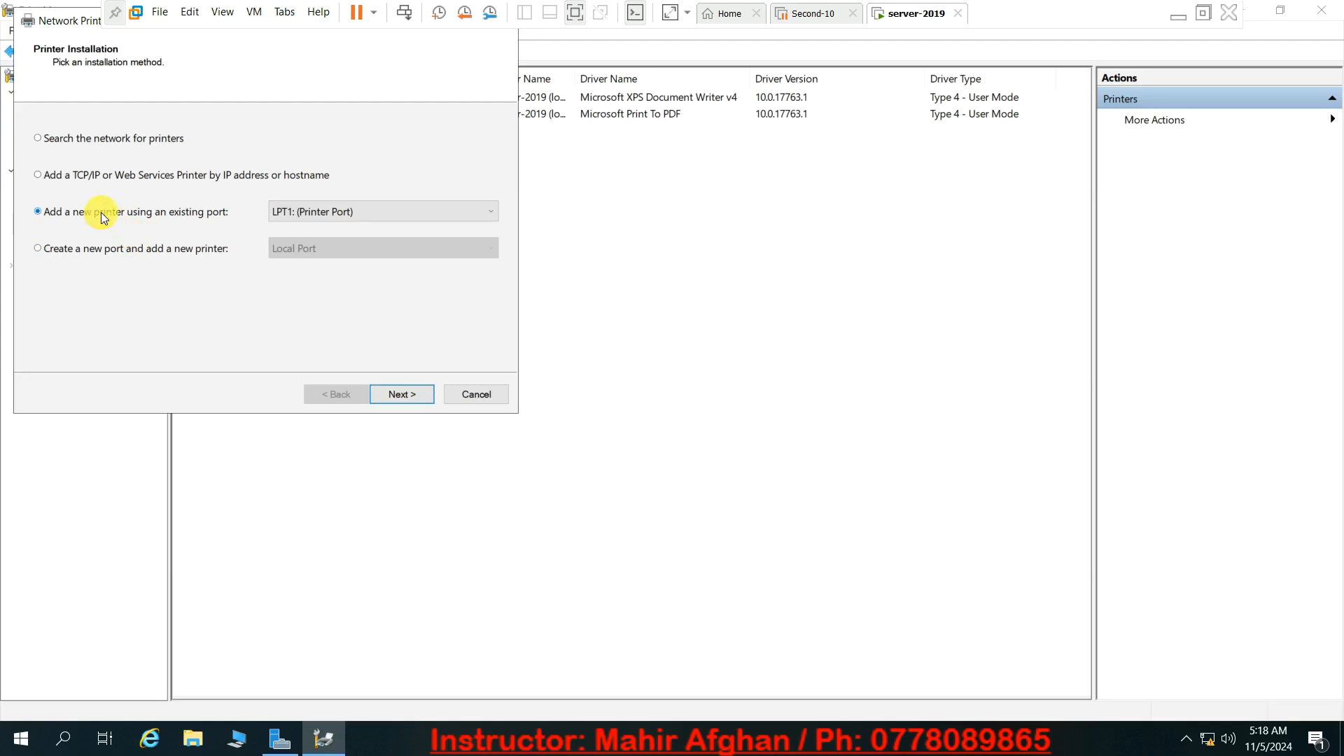
click(291, 212)
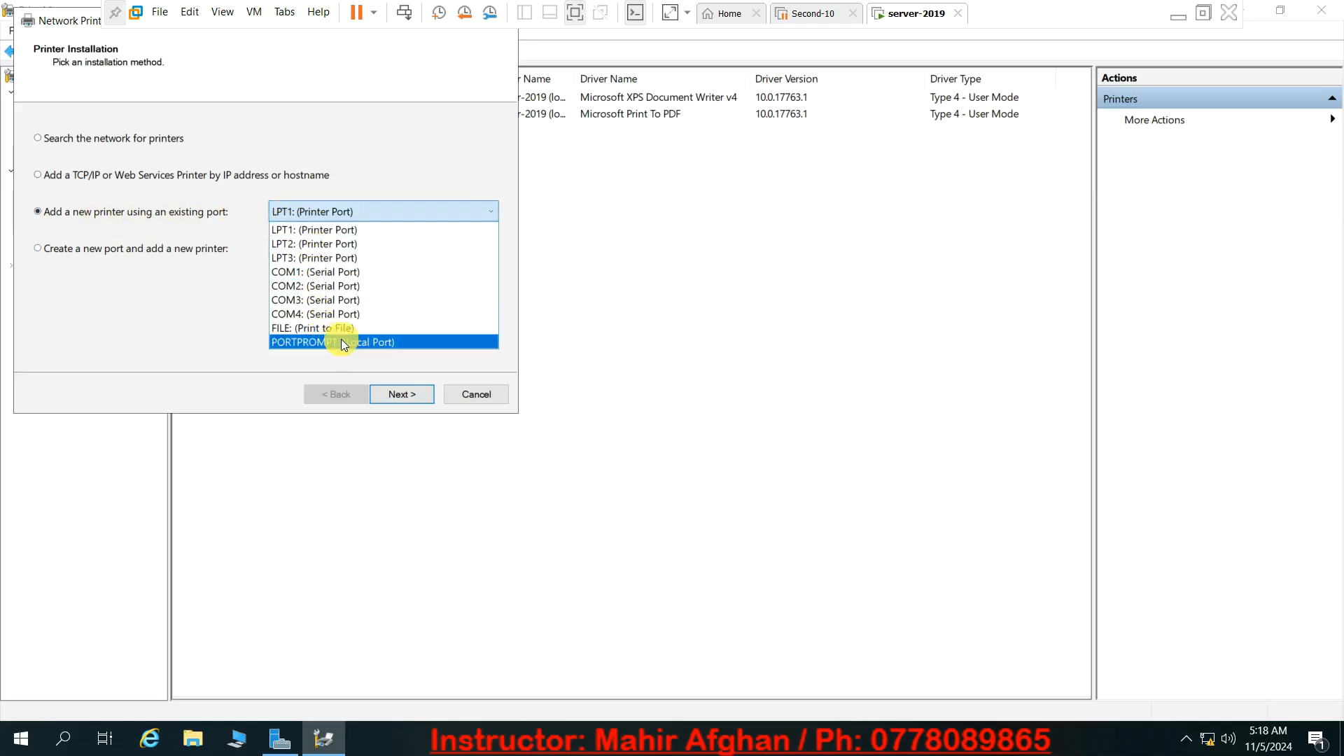
click(337, 231)
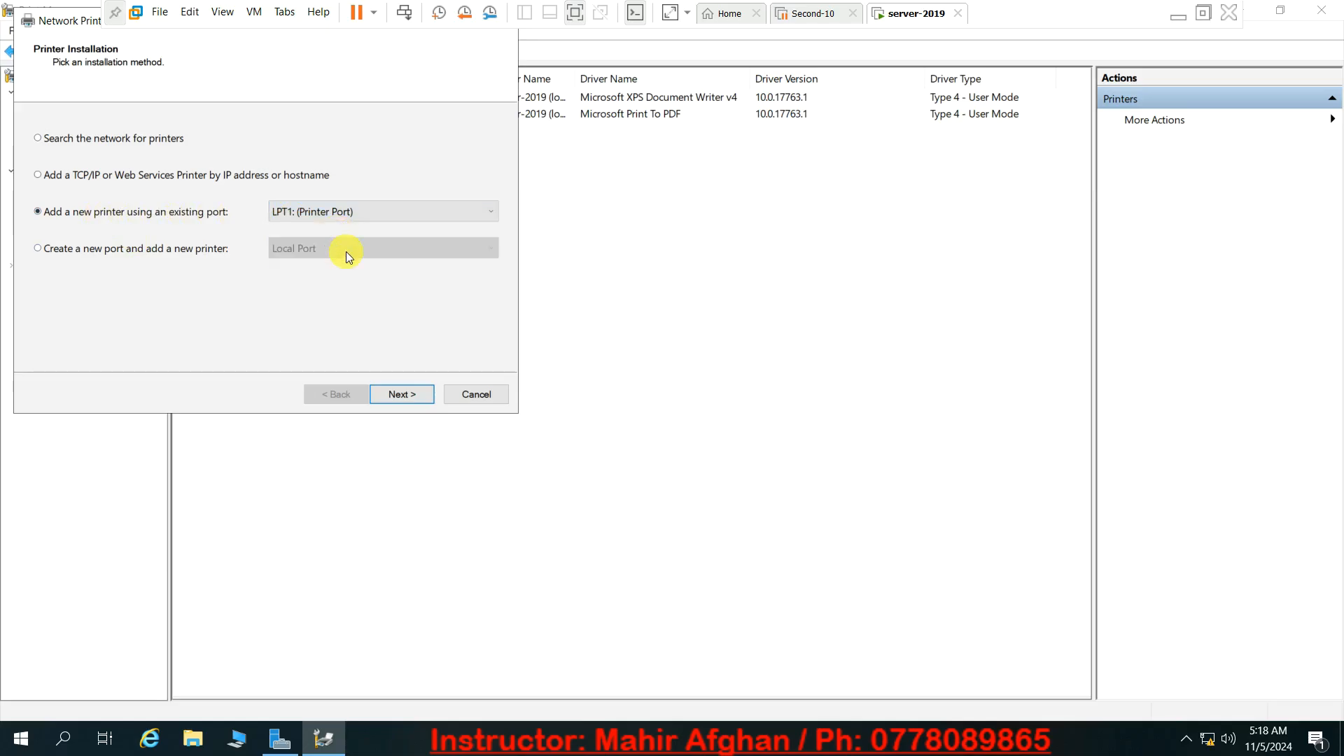
click(384, 397)
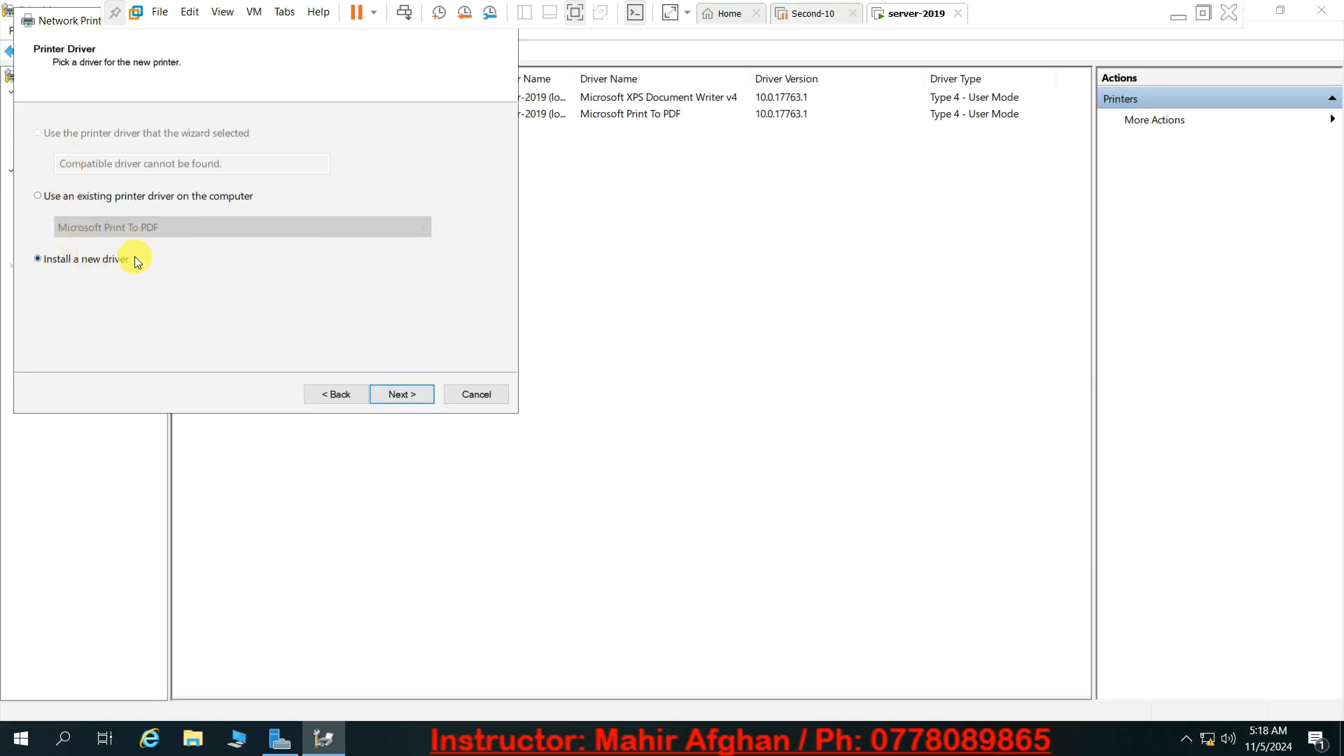
click(408, 389)
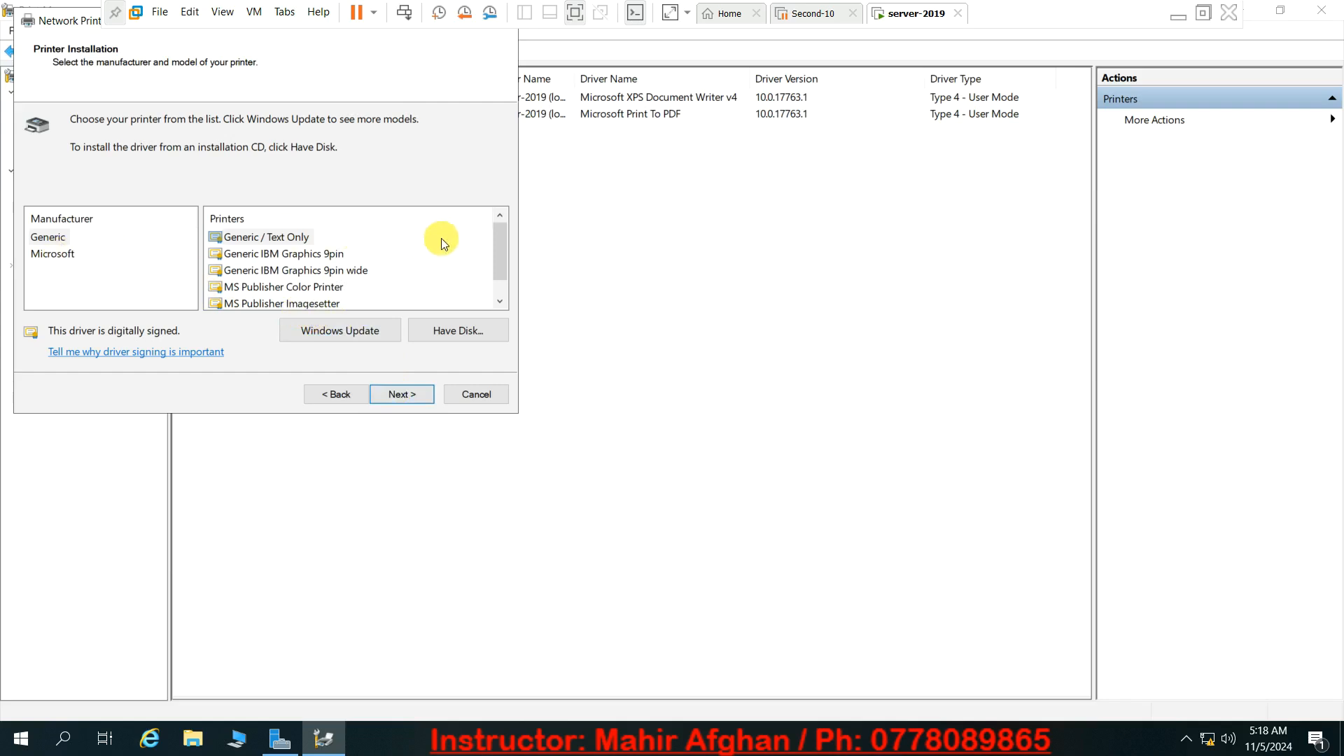
- Browse the available printer drivers and select Microsoft MS-XPS Class Driver 2 from the manufacturer Microsoft
drag(501, 259, 490, 211)
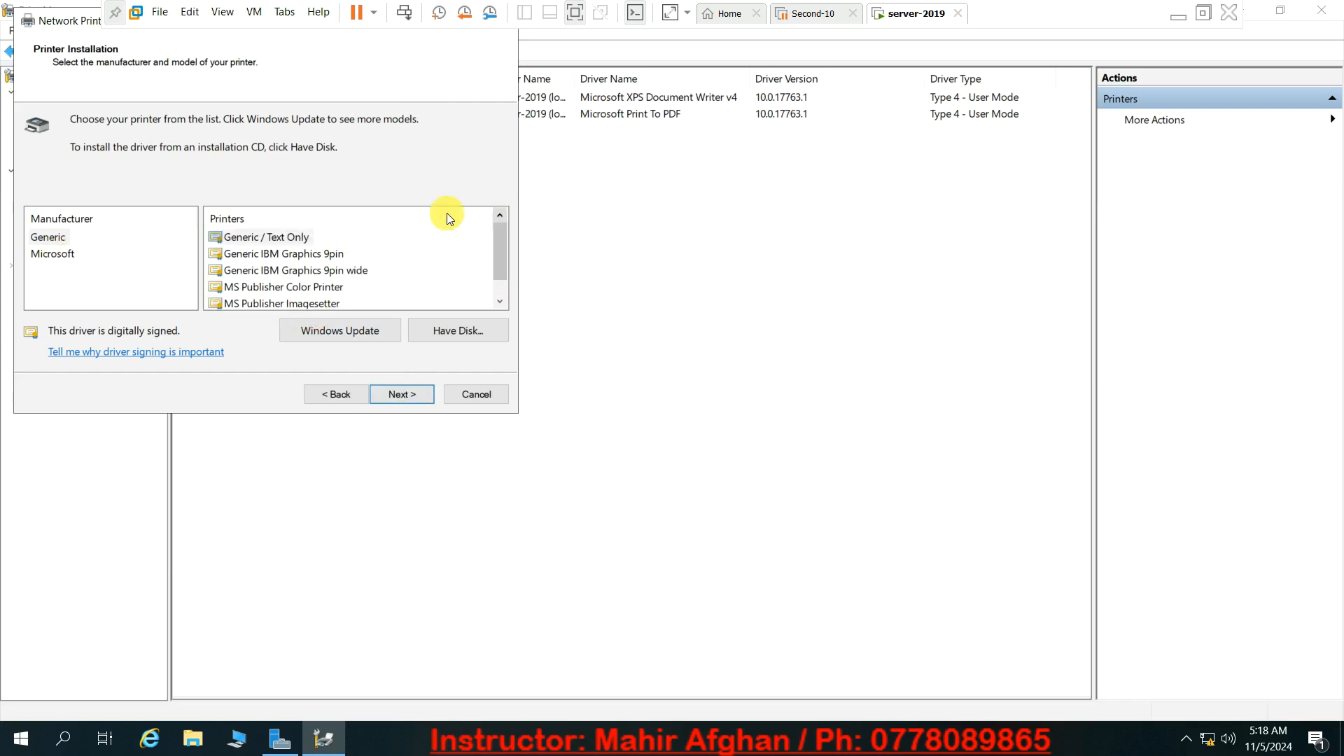
click(47, 252)
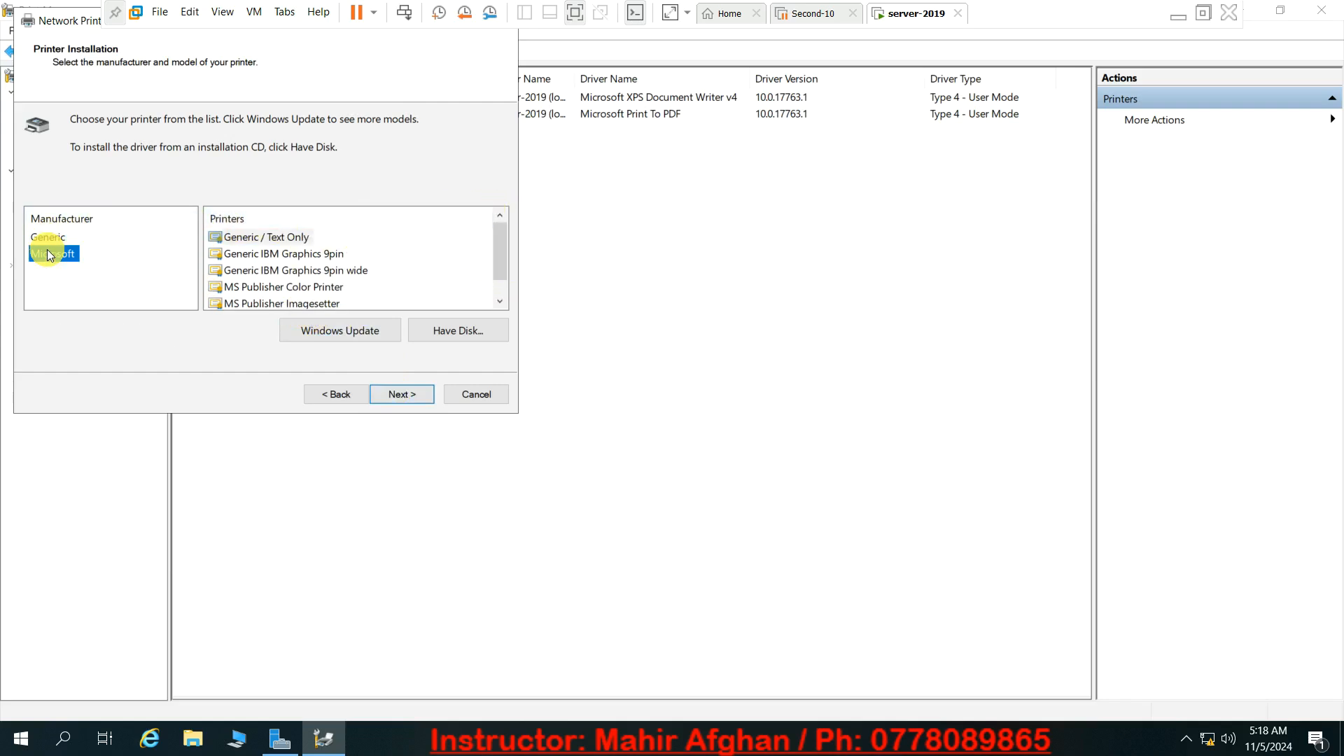
drag(499, 237, 503, 271)
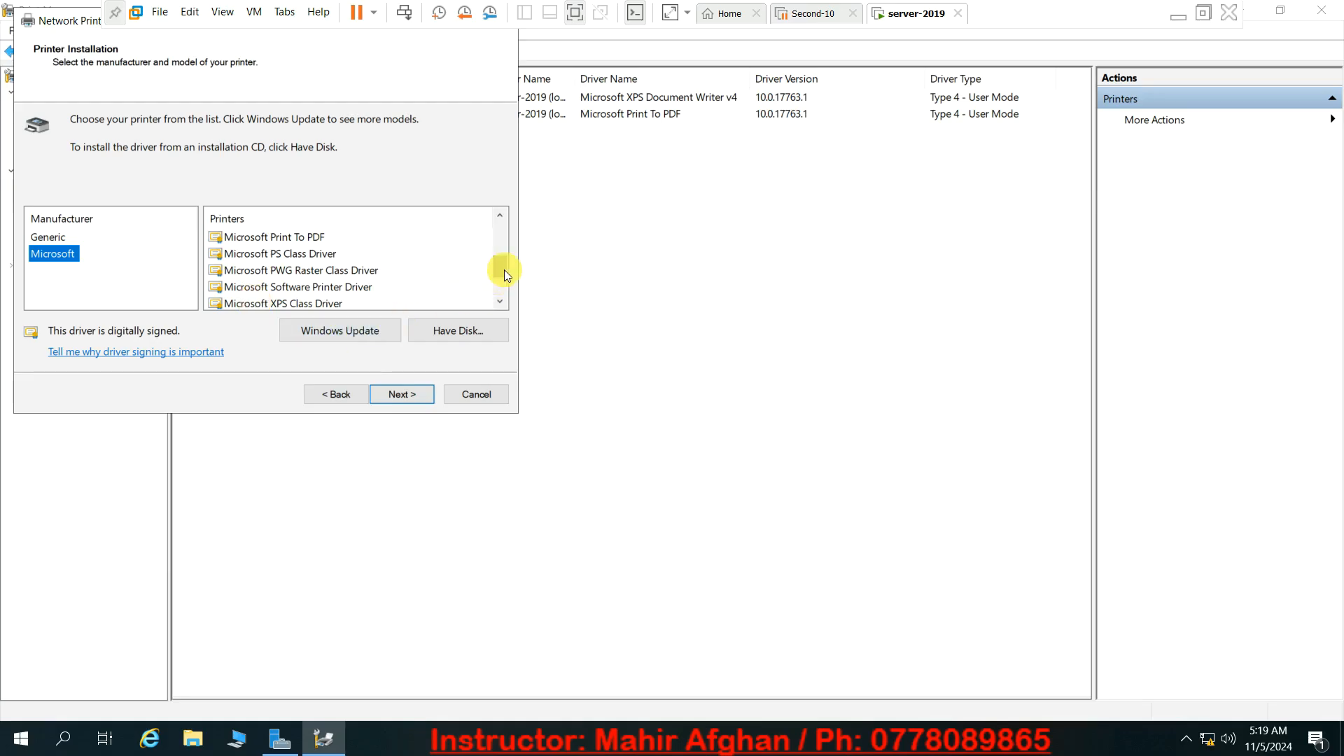
drag(503, 272, 503, 238)
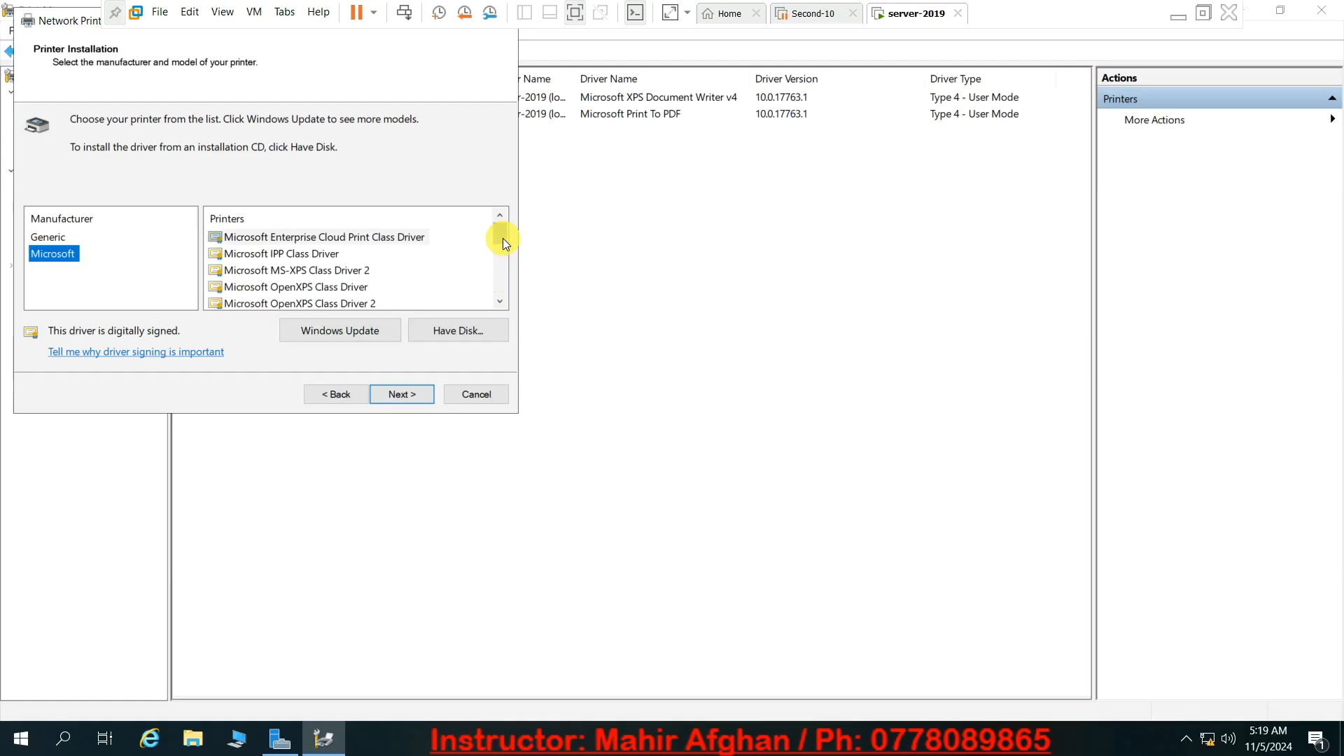
click(332, 271)
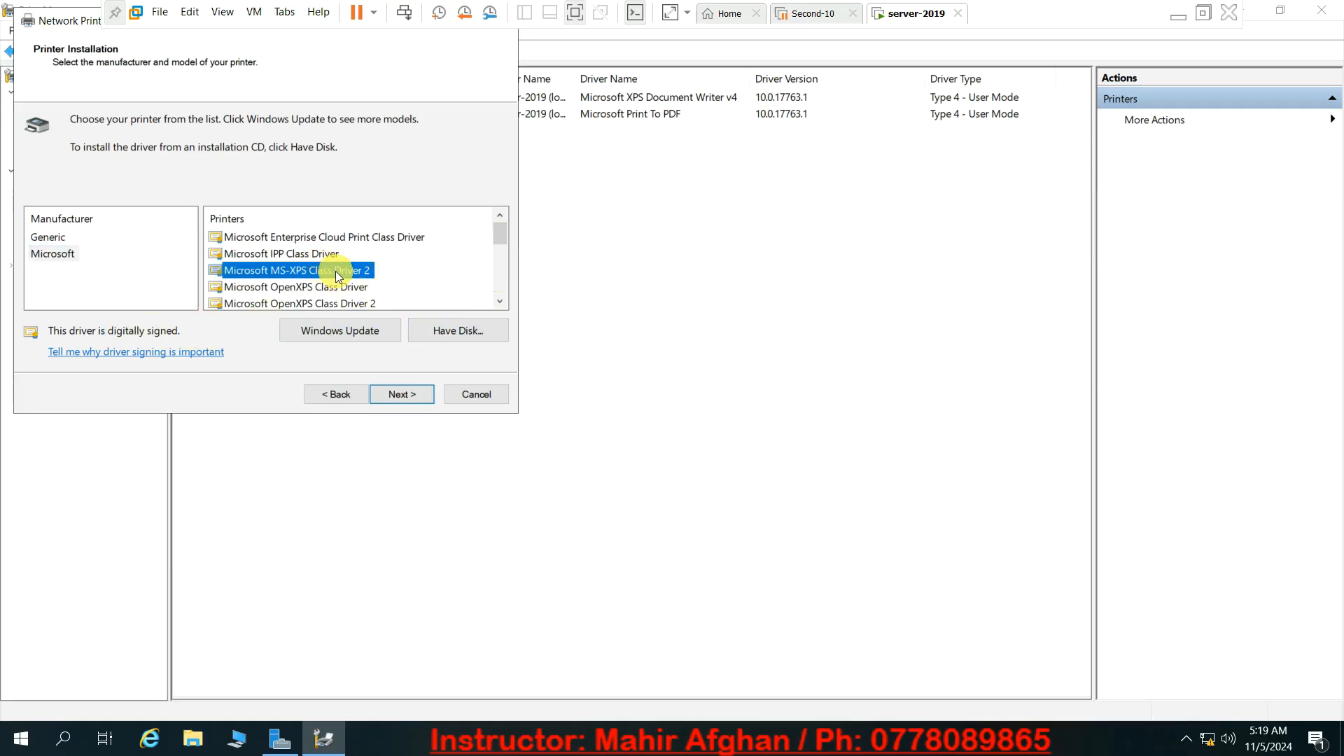
click(440, 334)
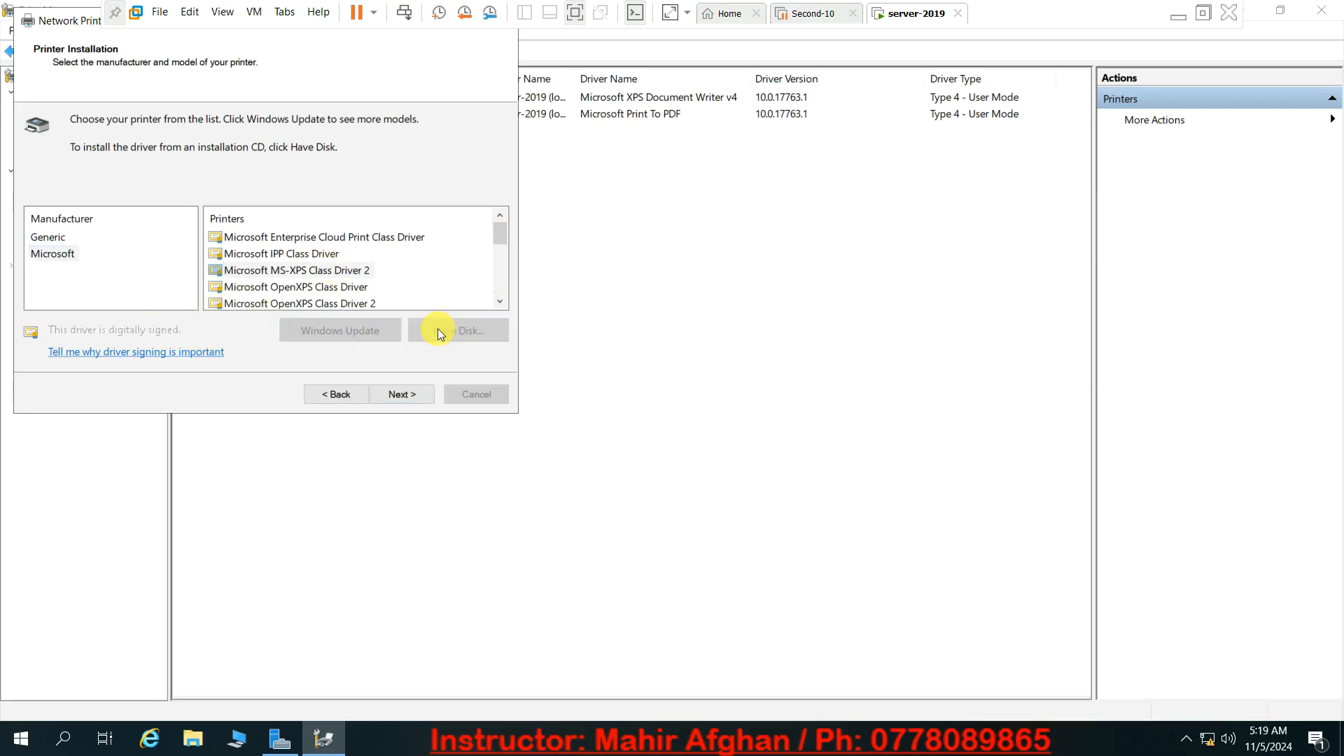
click(403, 296)
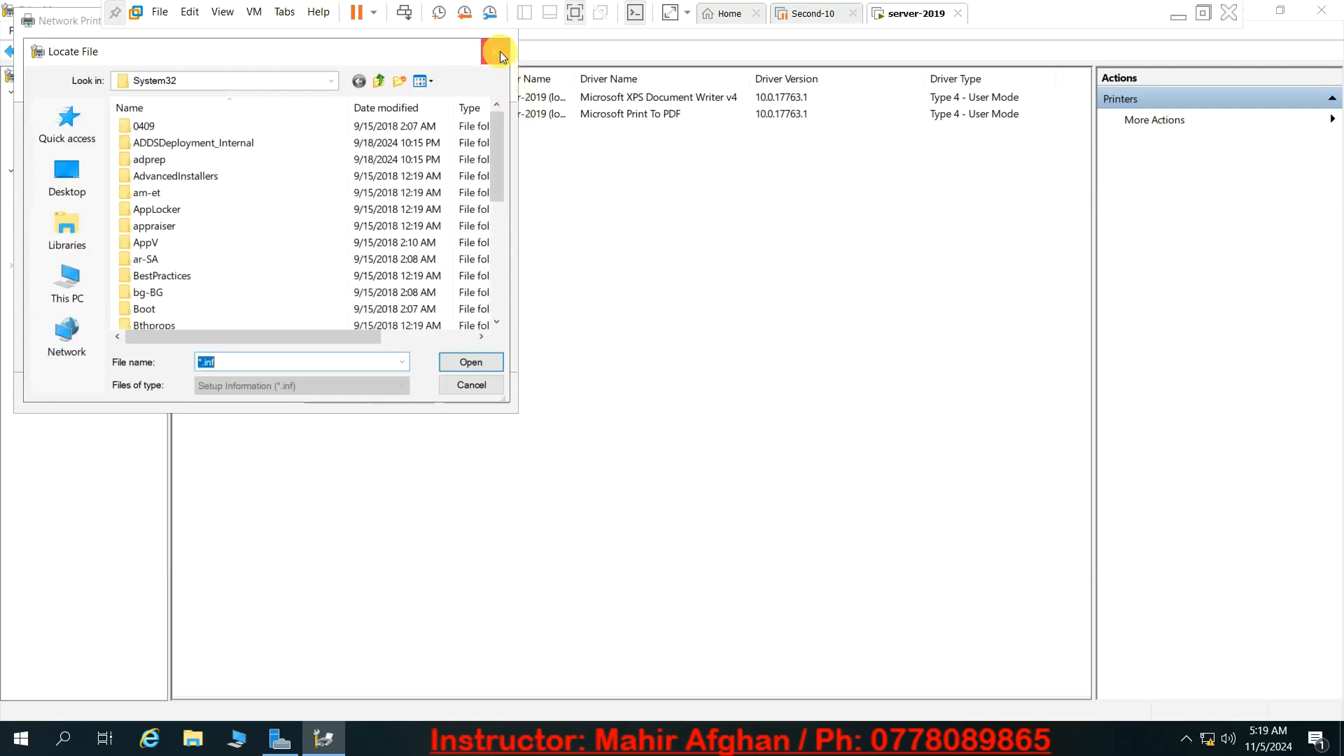
click(495, 52)
click(436, 136)
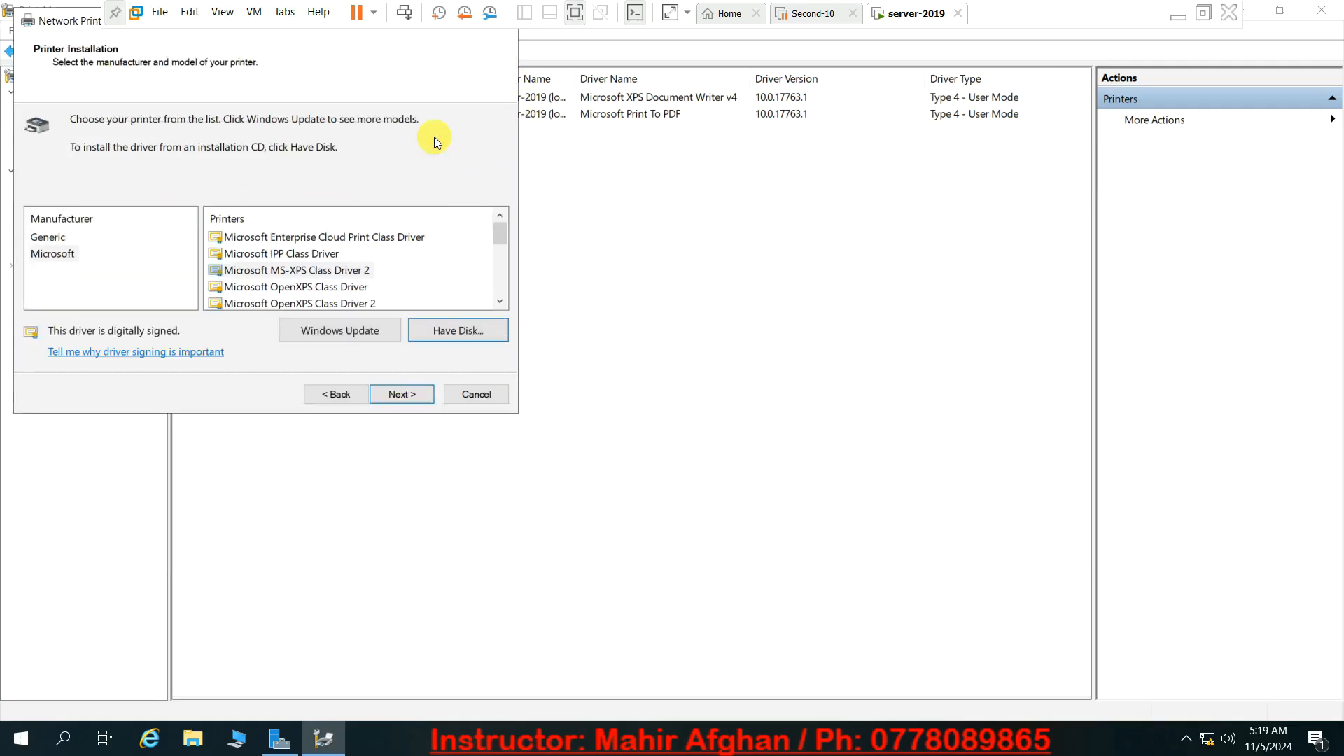
- Accept the selected driver, set the printer's share name to myprinter, and install the printer through to the end of the wizard
click(401, 395)
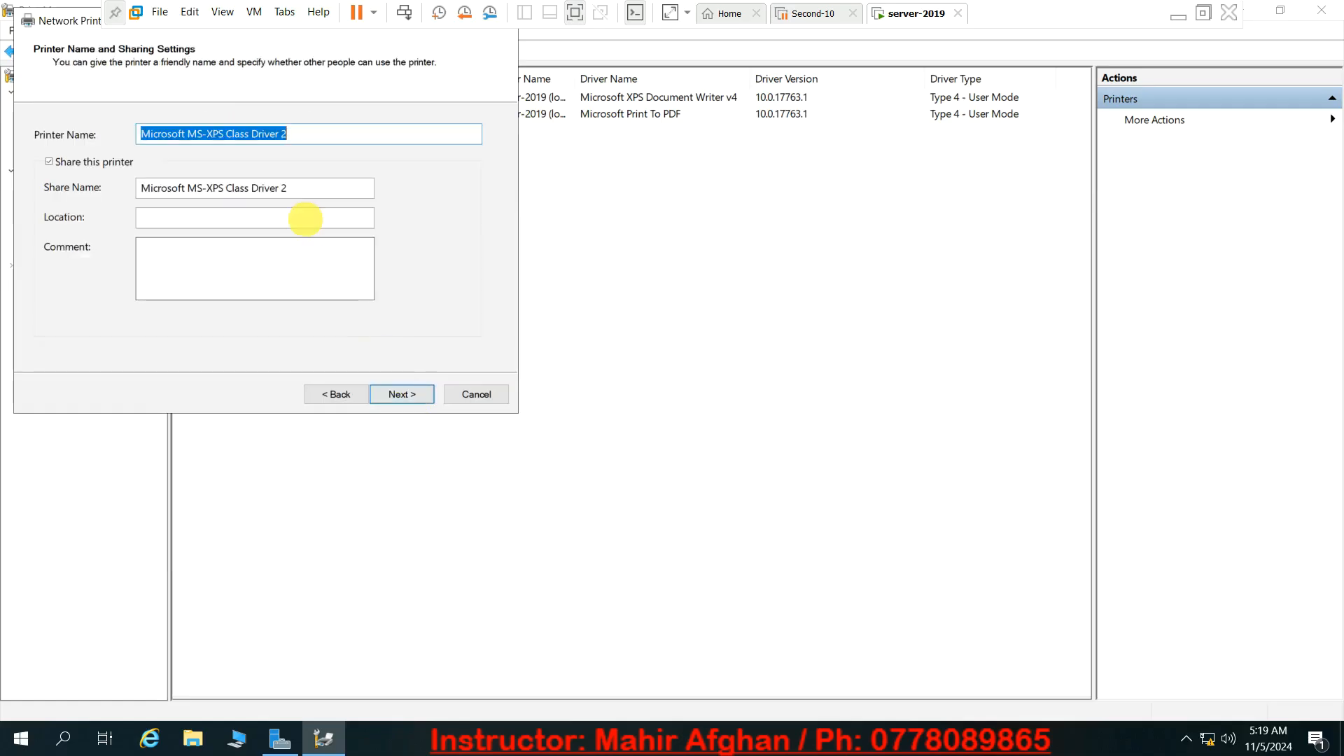
double_click(284, 188)
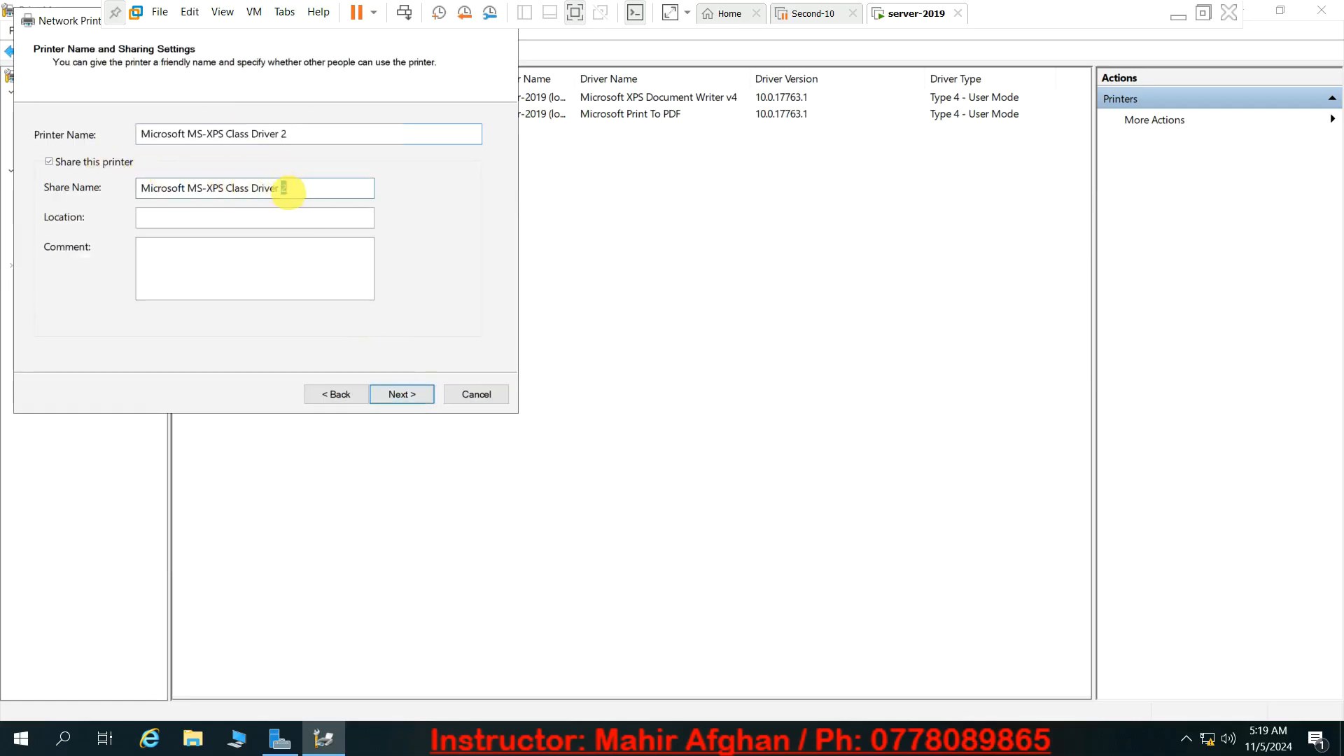
key(BackSpace)
key(BackSpace)
key(BackSpace)
key(BackSpace)
key(BackSpace)
key(BackSpace)
key(BackSpace)
key(BackSpace)
key(BackSpace)
key(BackSpace)
key(BackSpace)
key(BackSpace)
key(BackSpace)
key(BackSpace)
key(BackSpace)
key(BackSpace)
key(BackSpace)
key(BackSpace)
key(BackSpace)
key(BackSpace)
text(myprinter)
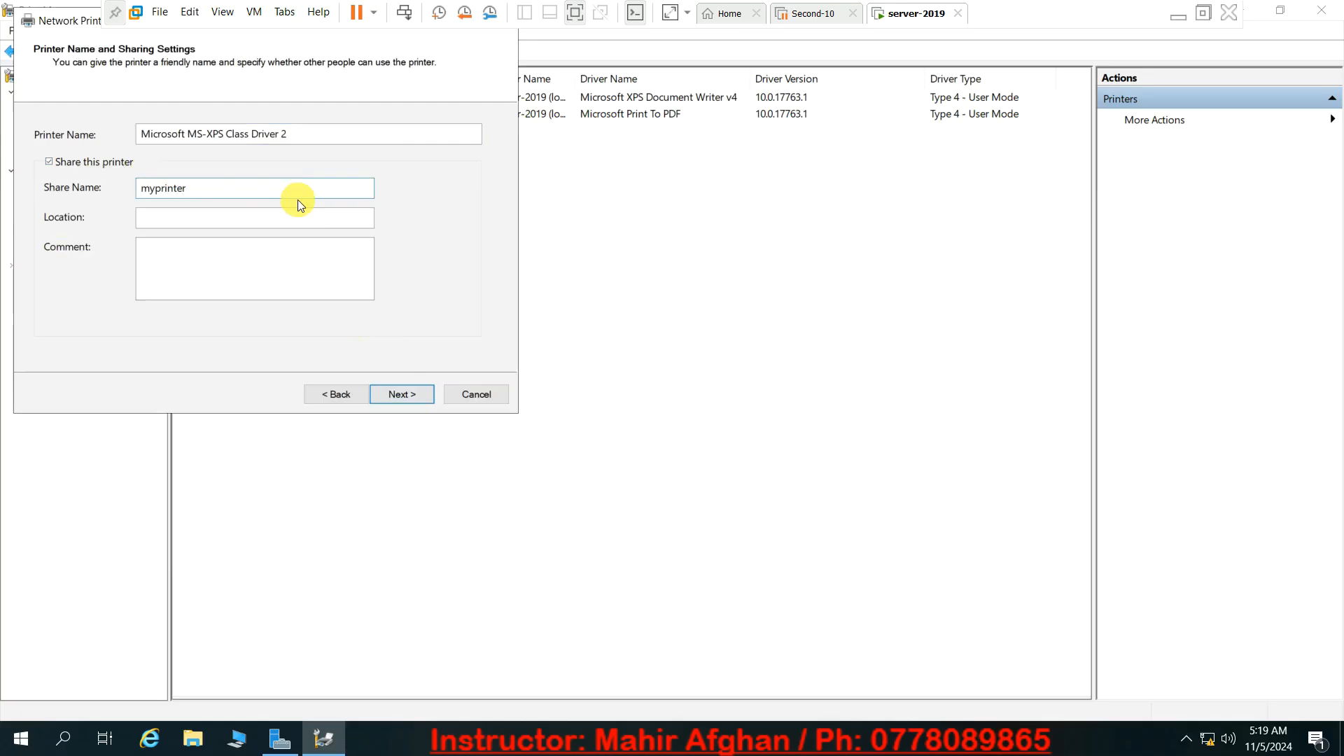
click(405, 394)
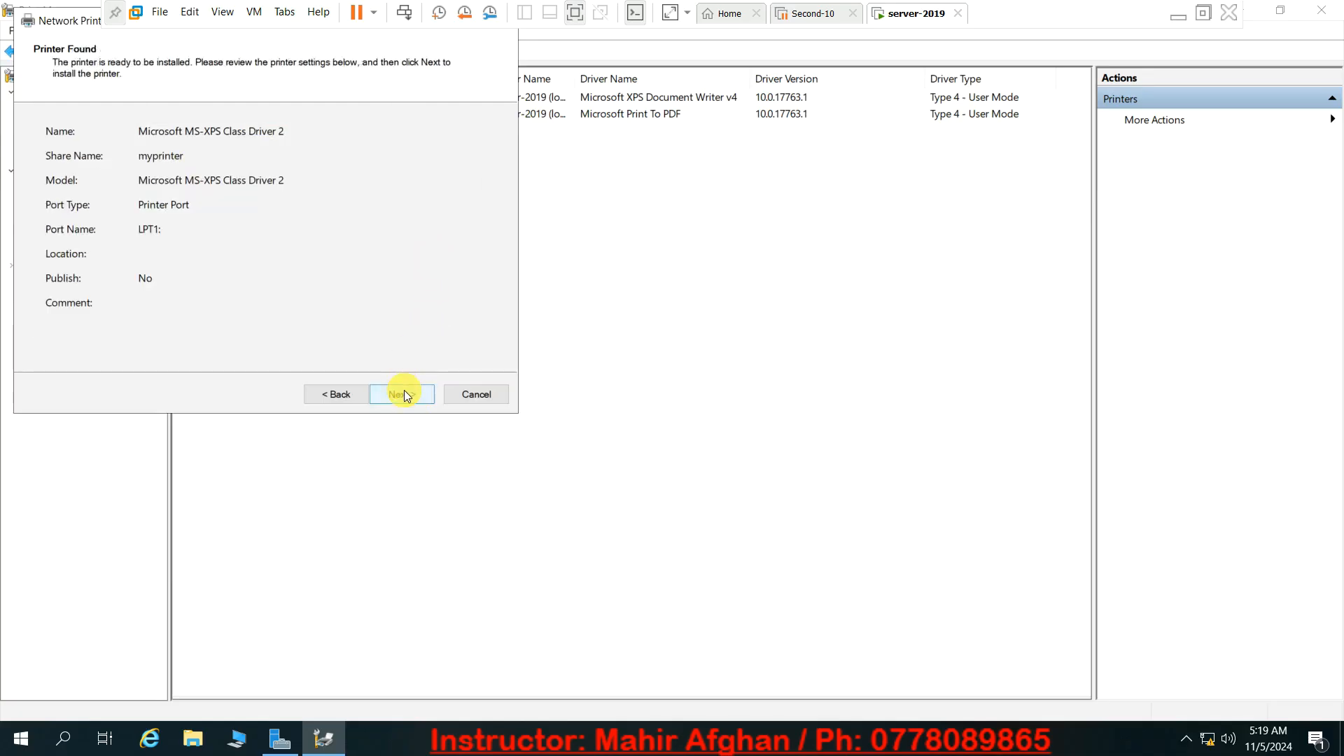
click(405, 393)
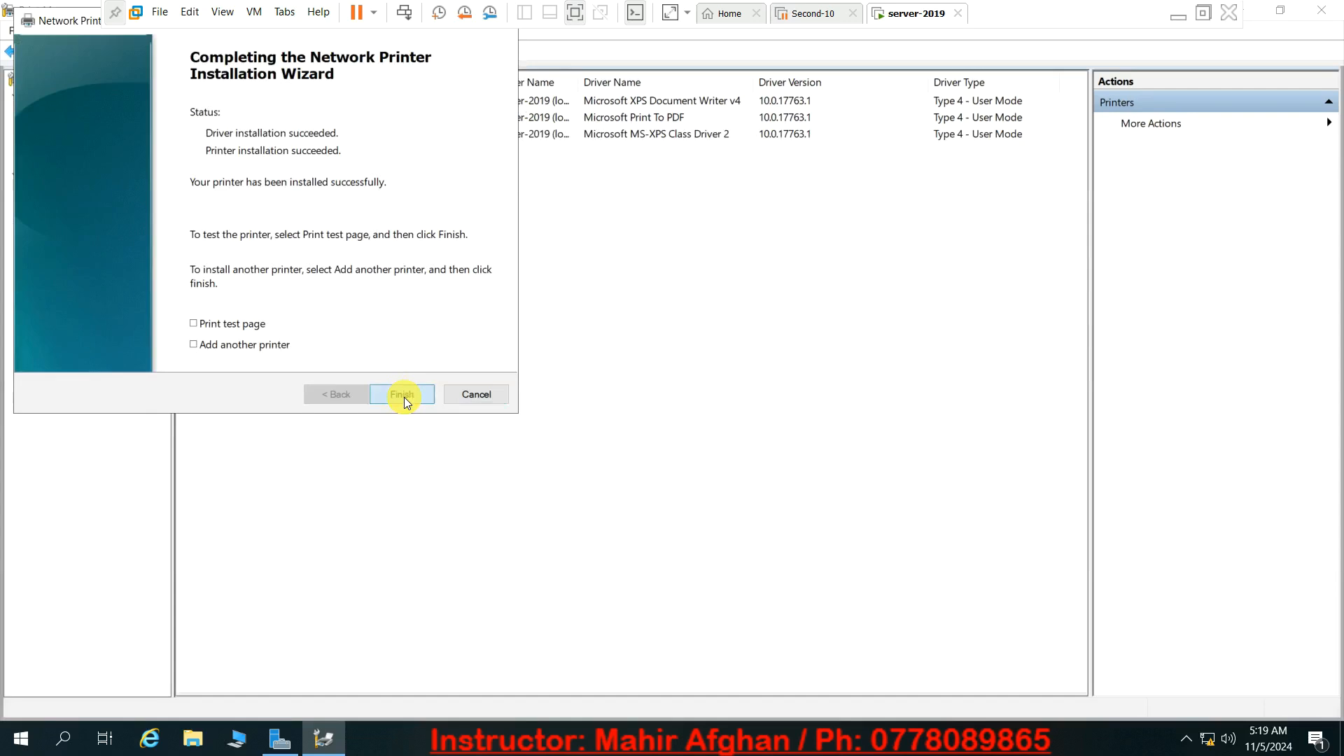
click(405, 395)
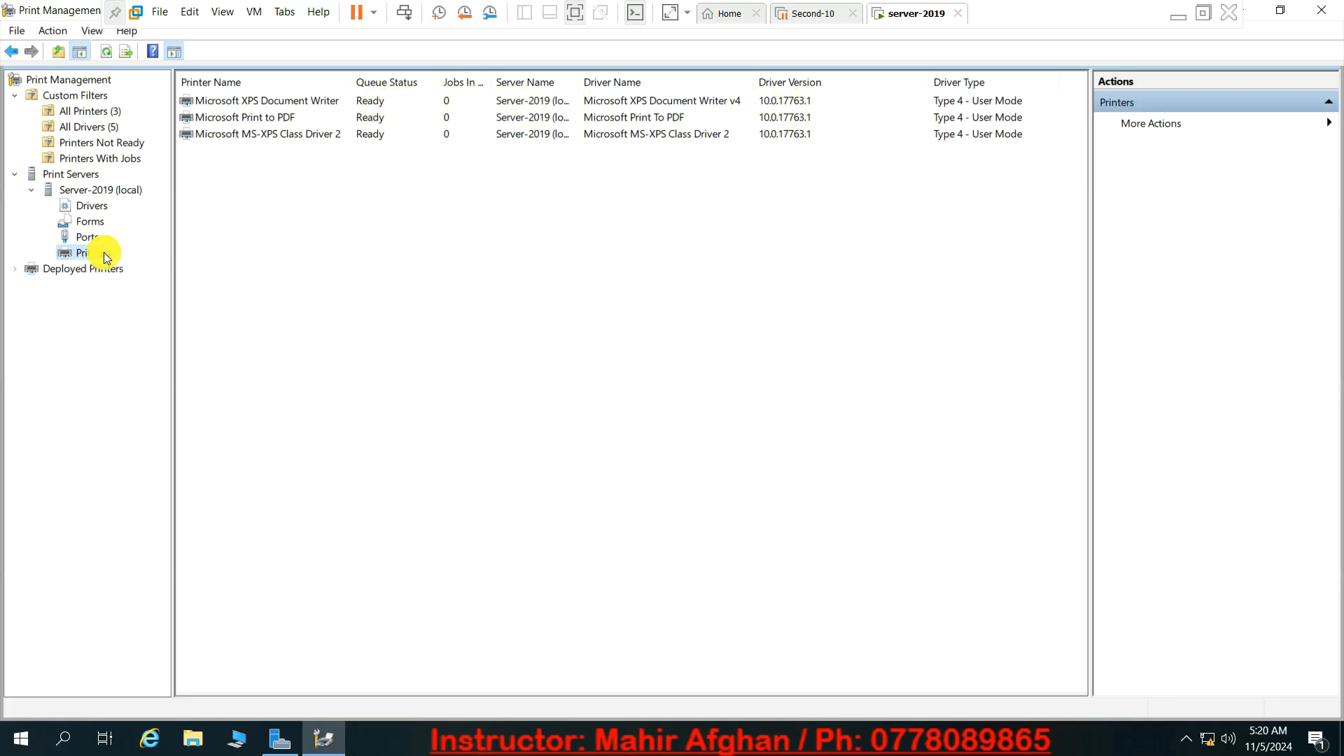
- Check the sharing settings in the Microsoft XPS Document Writer's properties and close them
click(270, 102)
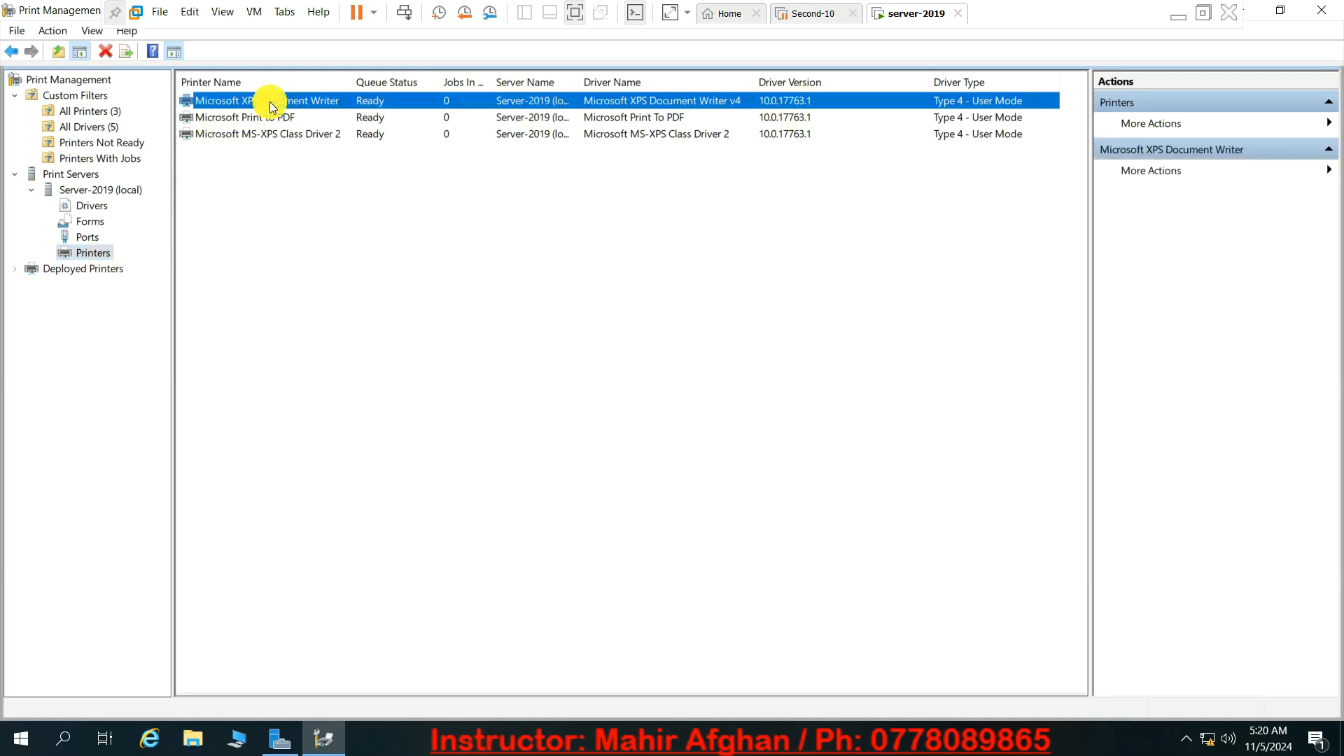
right_click(287, 98)
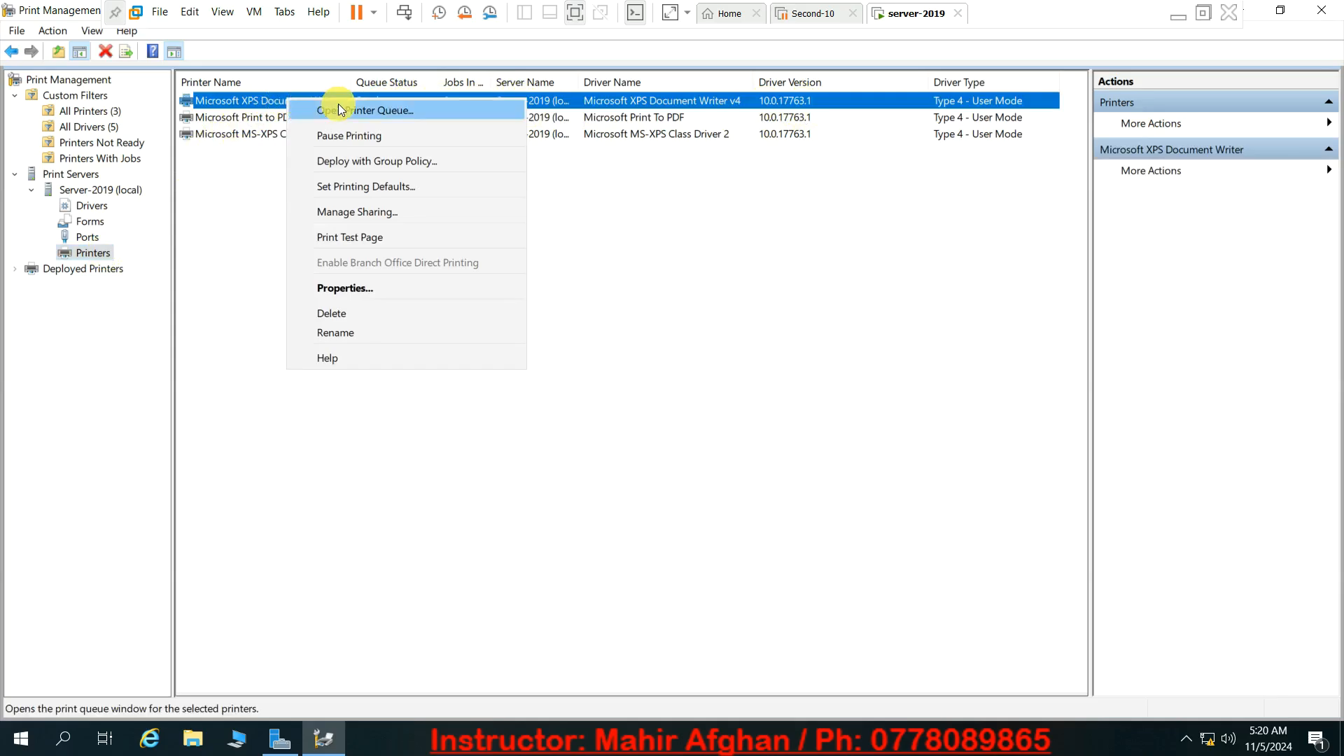
click(359, 289)
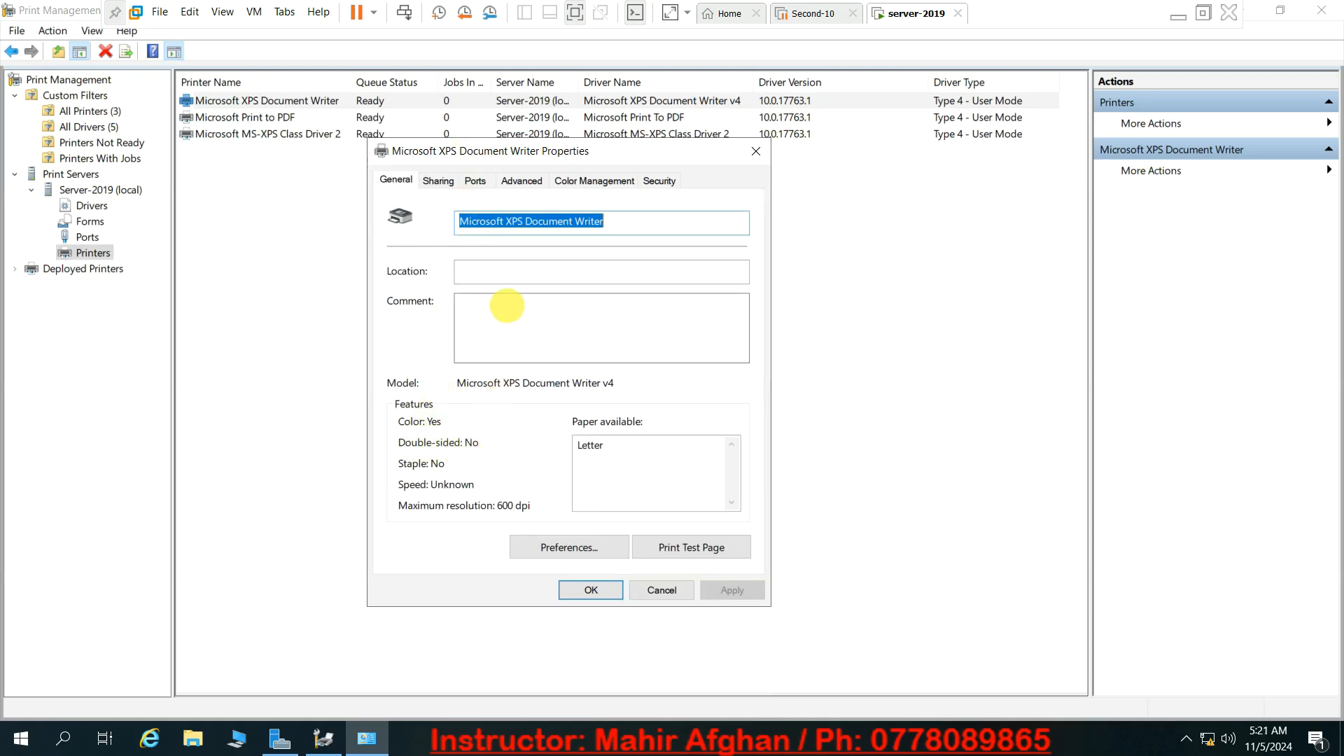
click(439, 182)
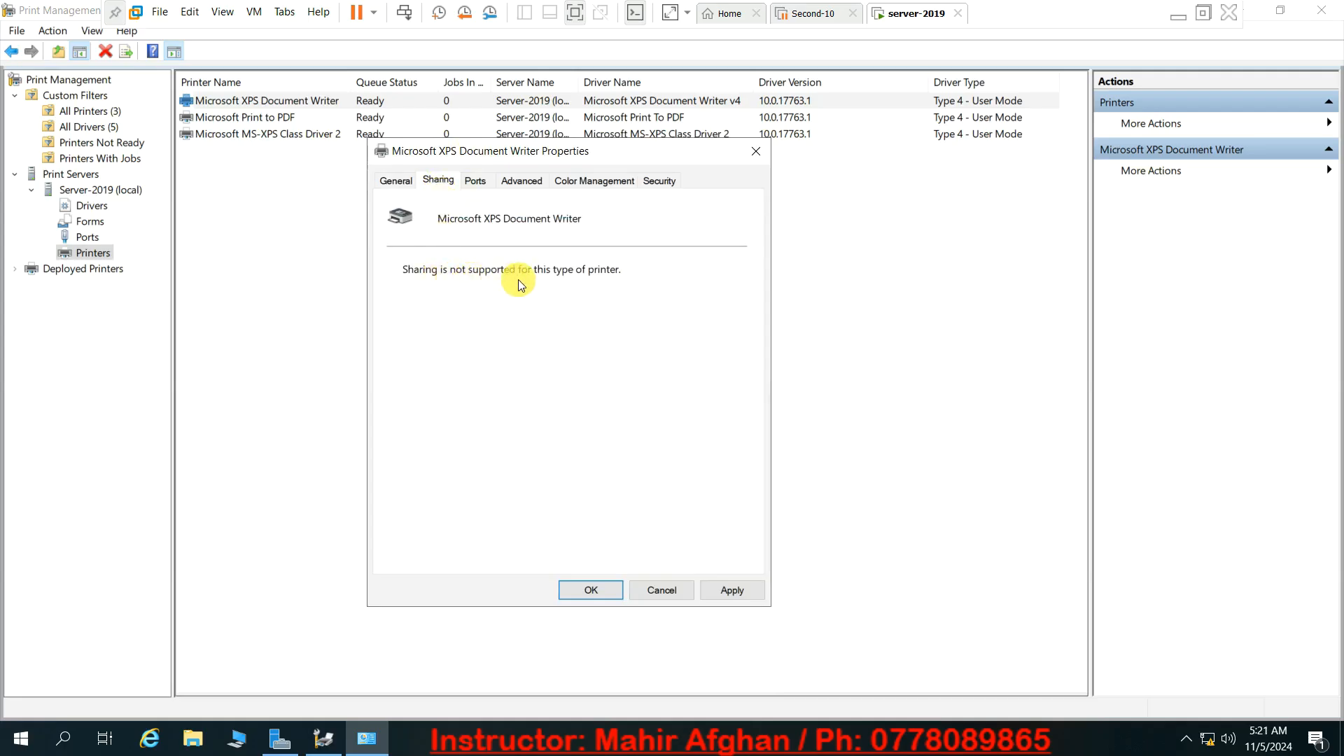
click(758, 154)
click(495, 179)
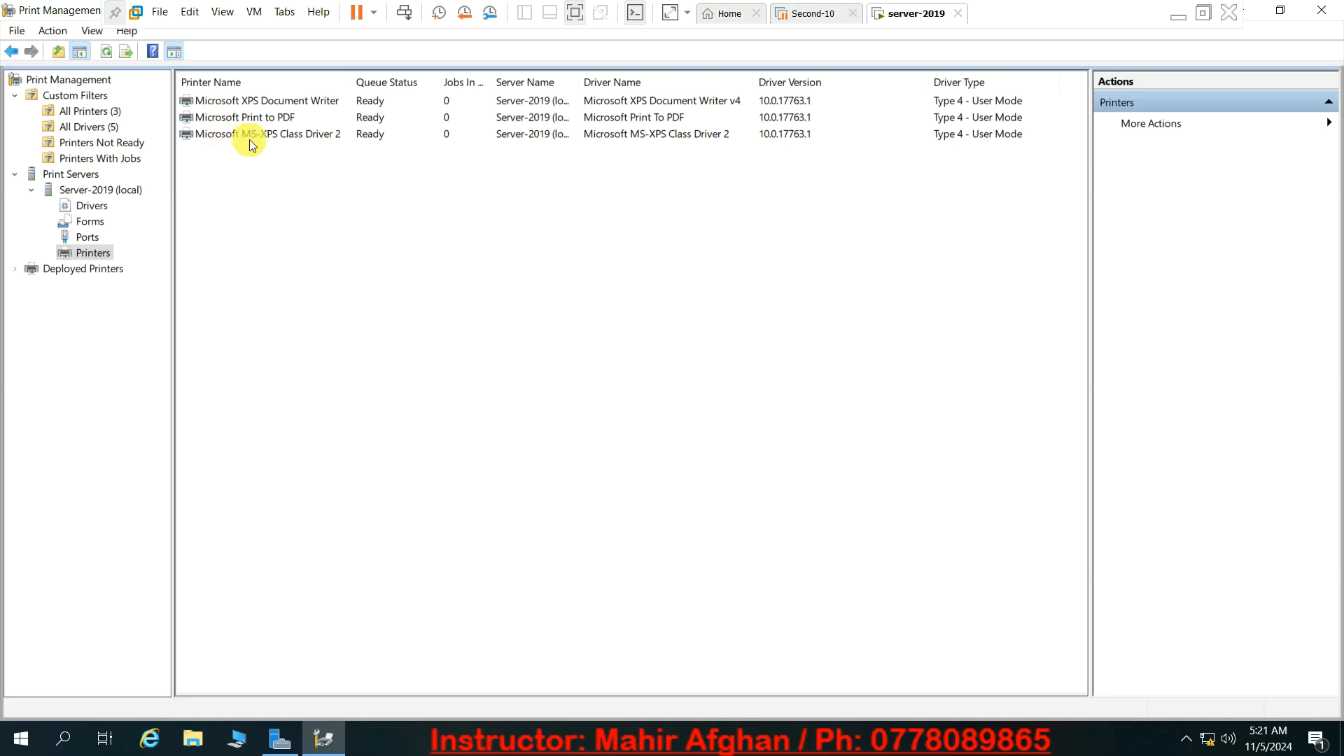
- Open the properties of the Microsoft MS-XPS Class Driver 2 printer and review its general and sharing settings
click(287, 136)
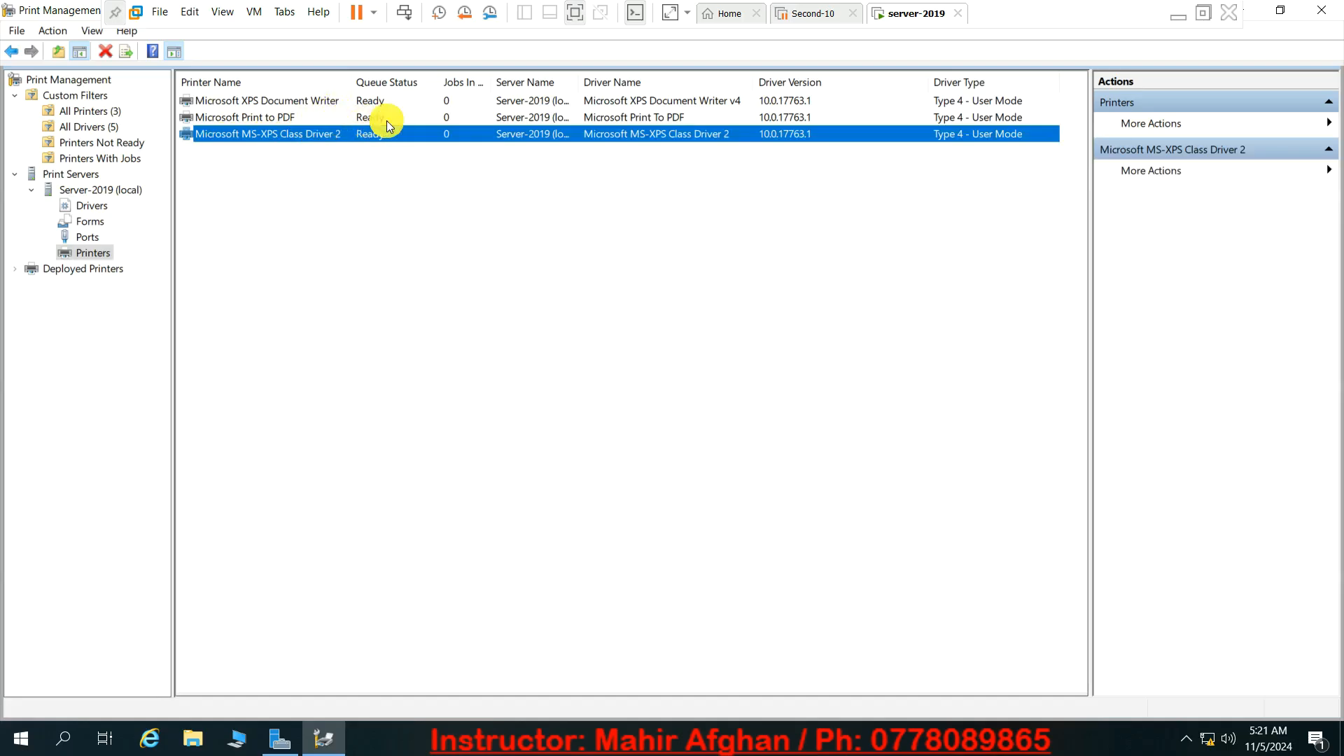
right_click(325, 133)
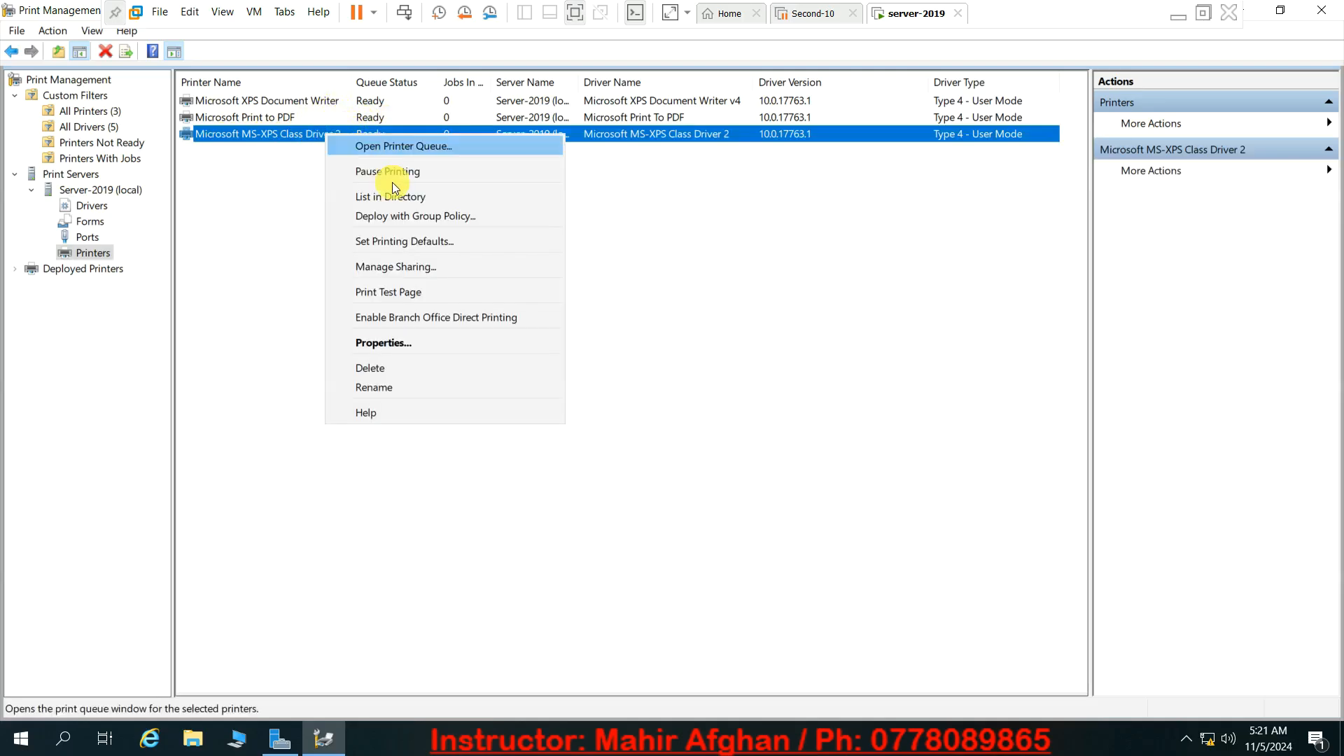
click(405, 341)
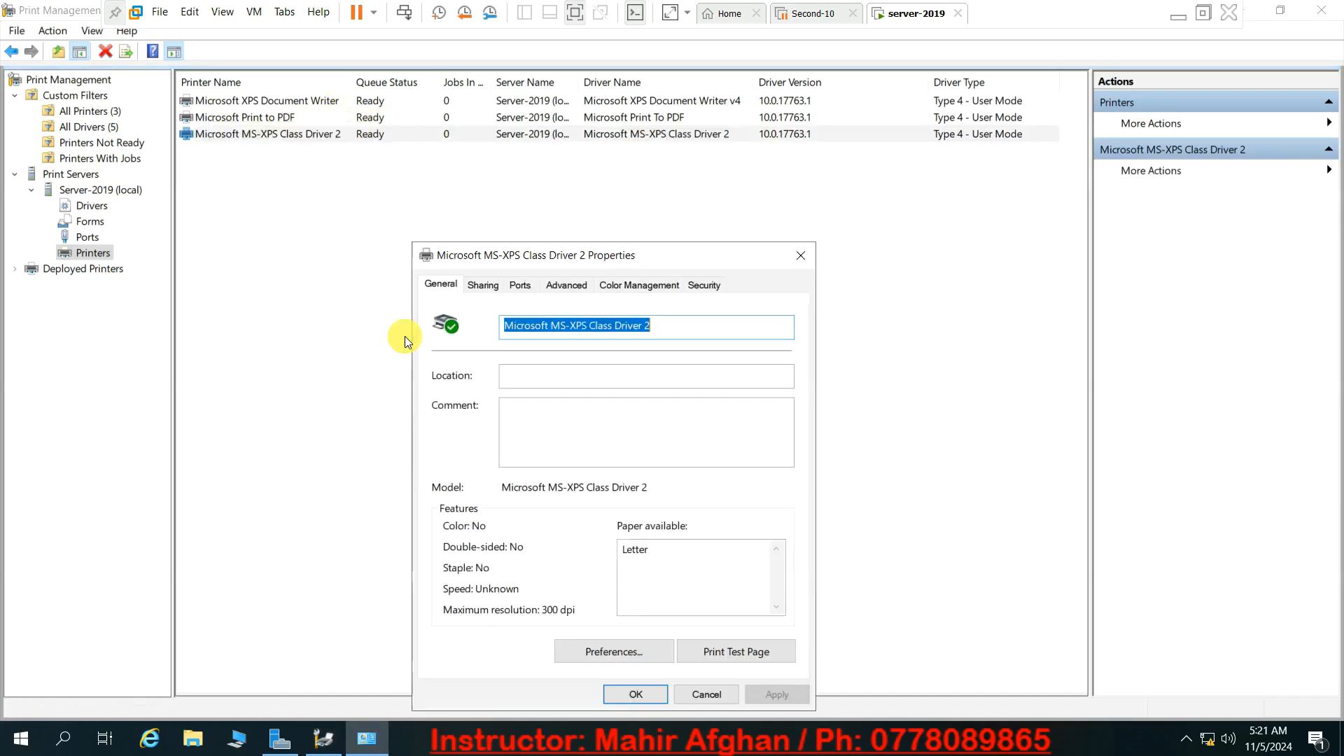
click(482, 287)
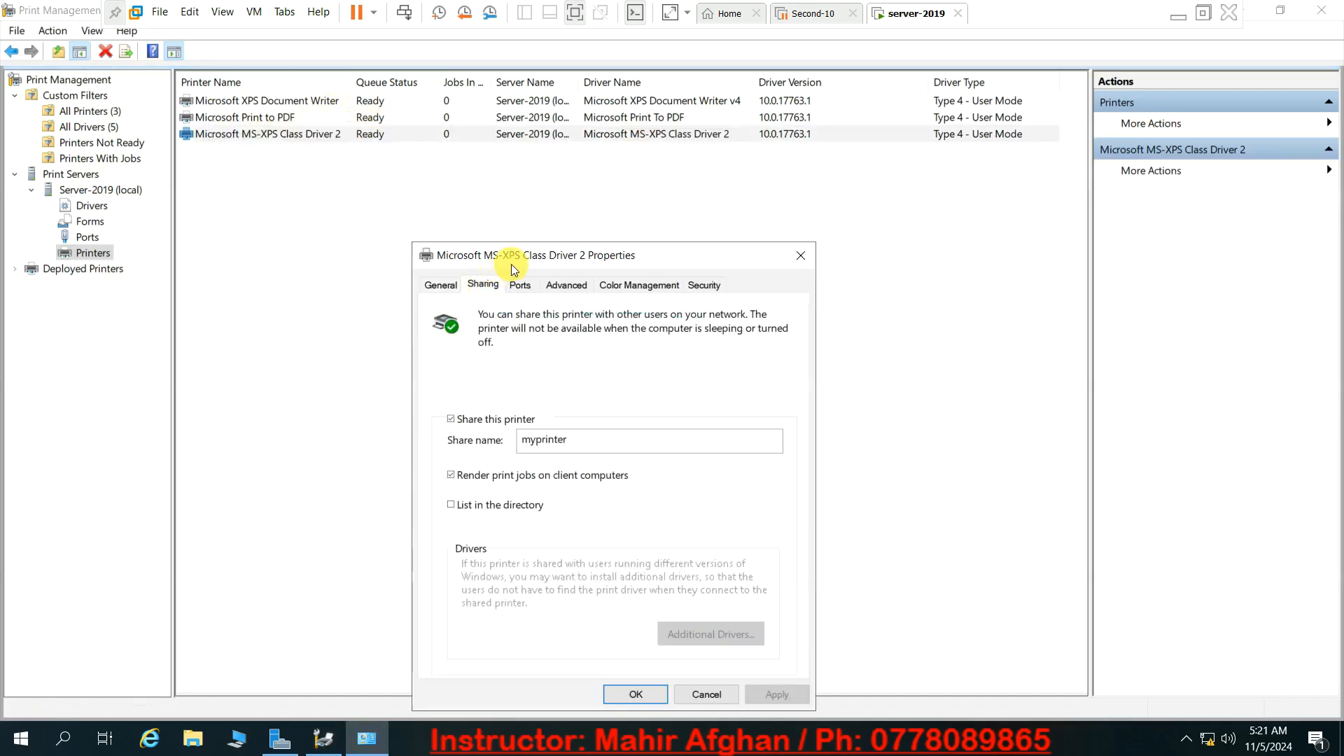
drag(509, 260, 530, 138)
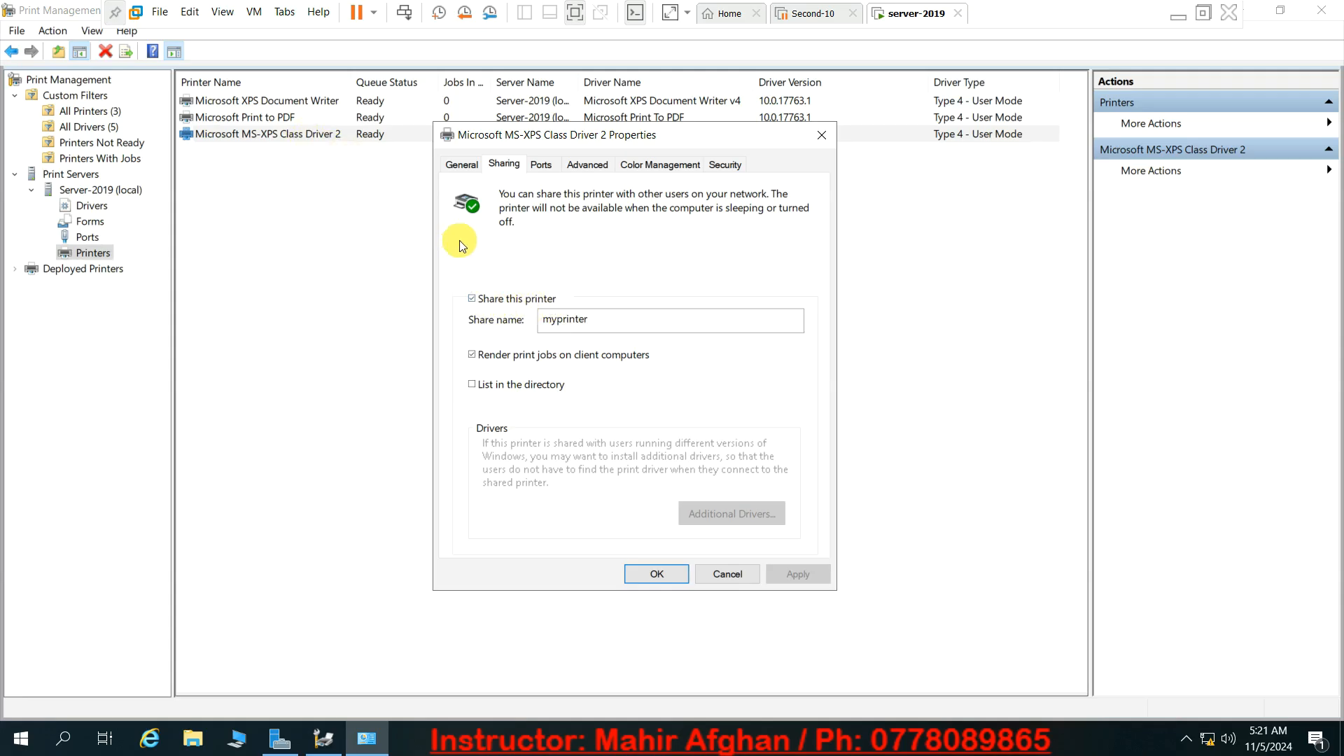
click(459, 166)
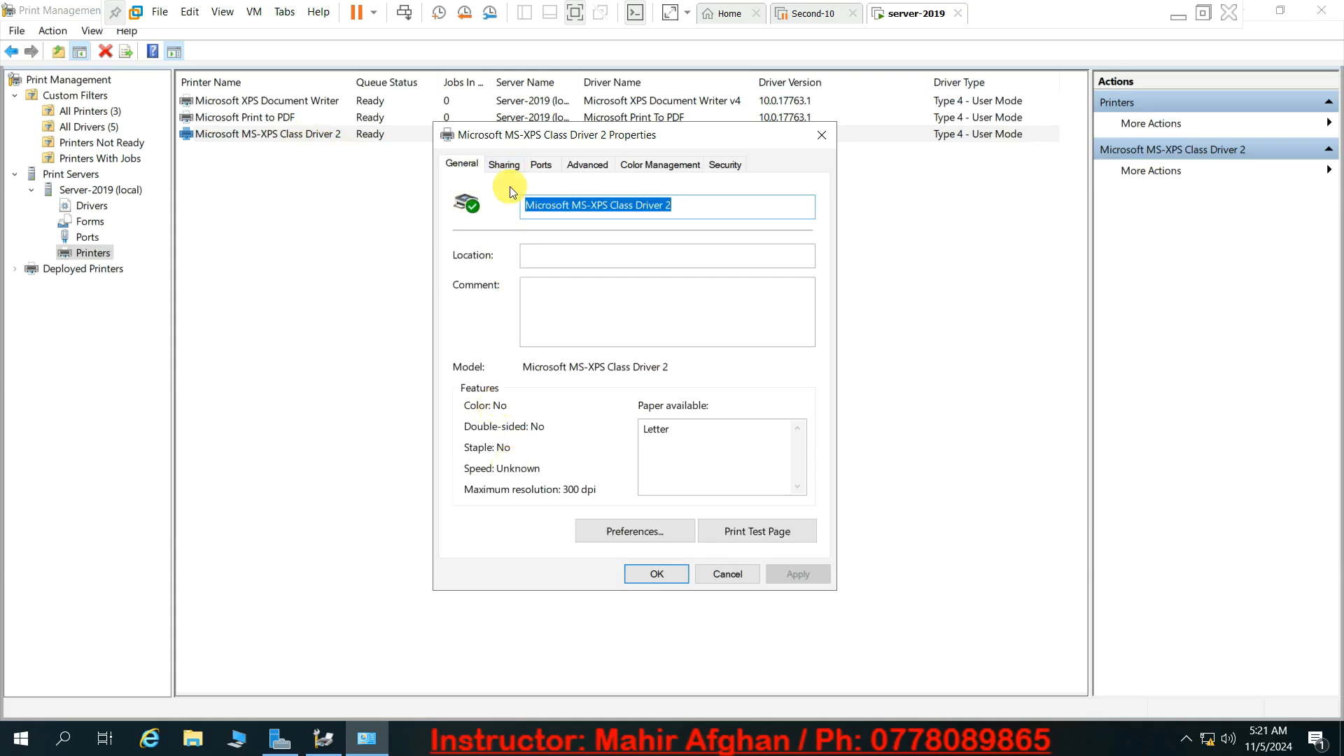
click(508, 168)
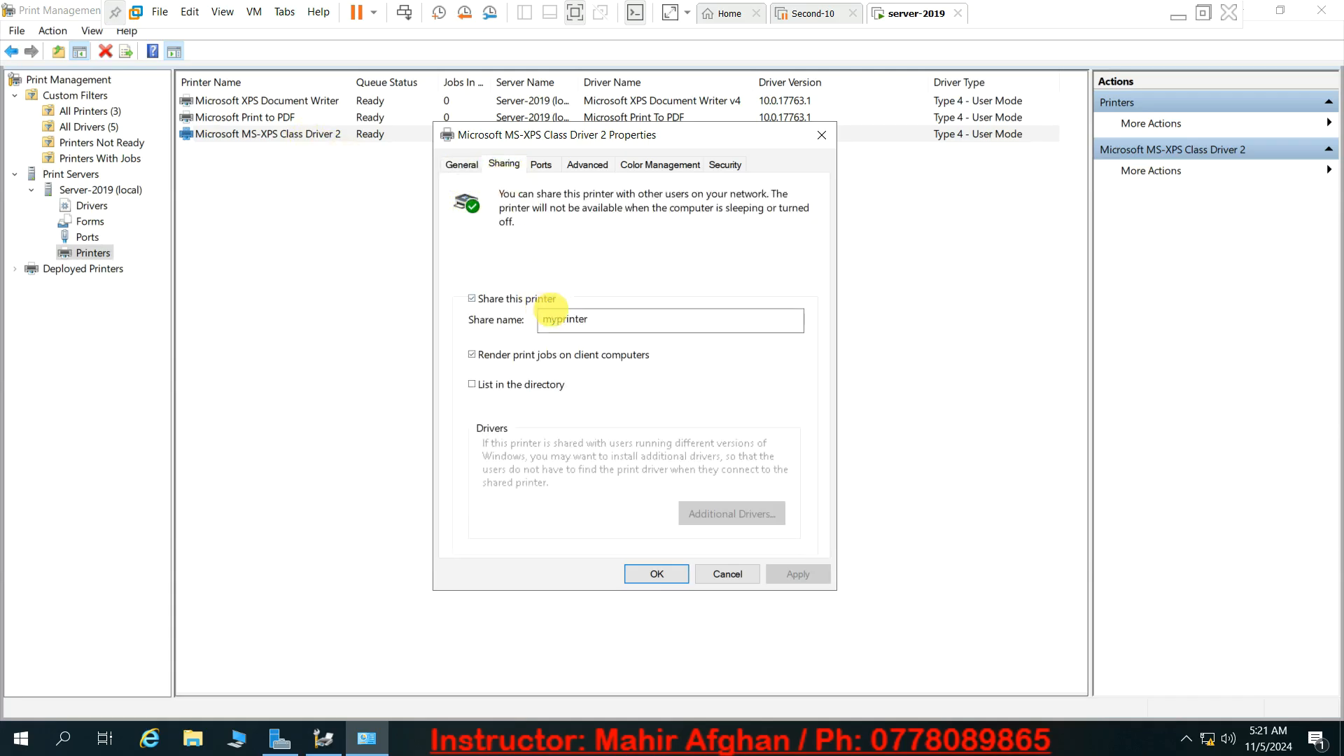
- Toggle the printer's sharing off and back on, and mark it for listing in the directory
click(515, 297)
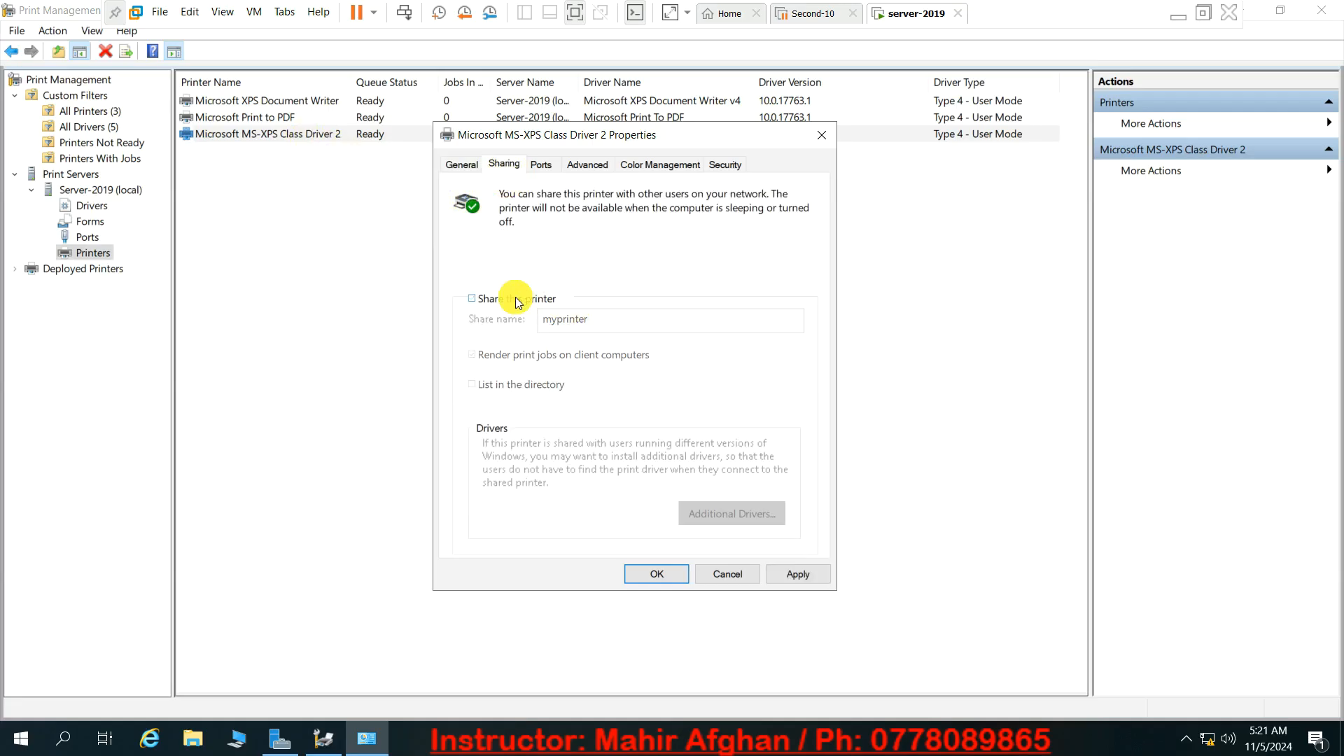
click(516, 297)
click(596, 320)
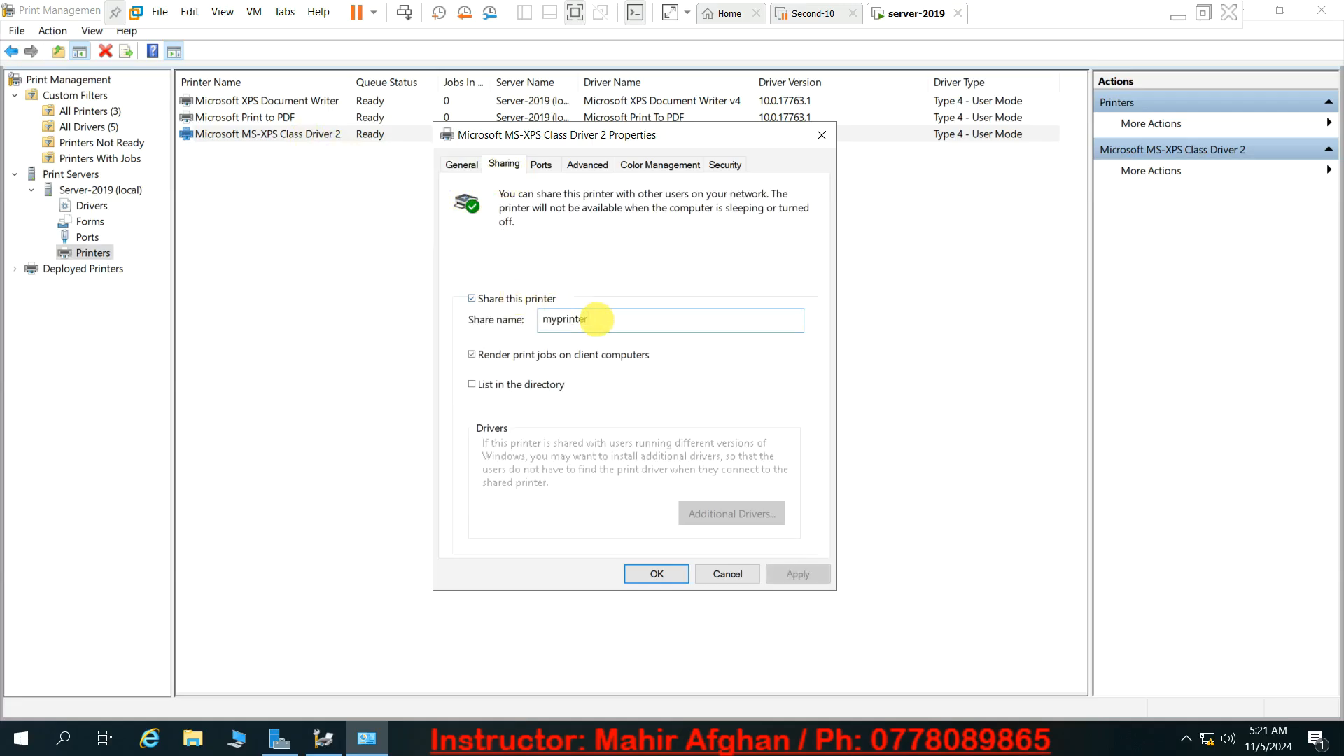
click(502, 388)
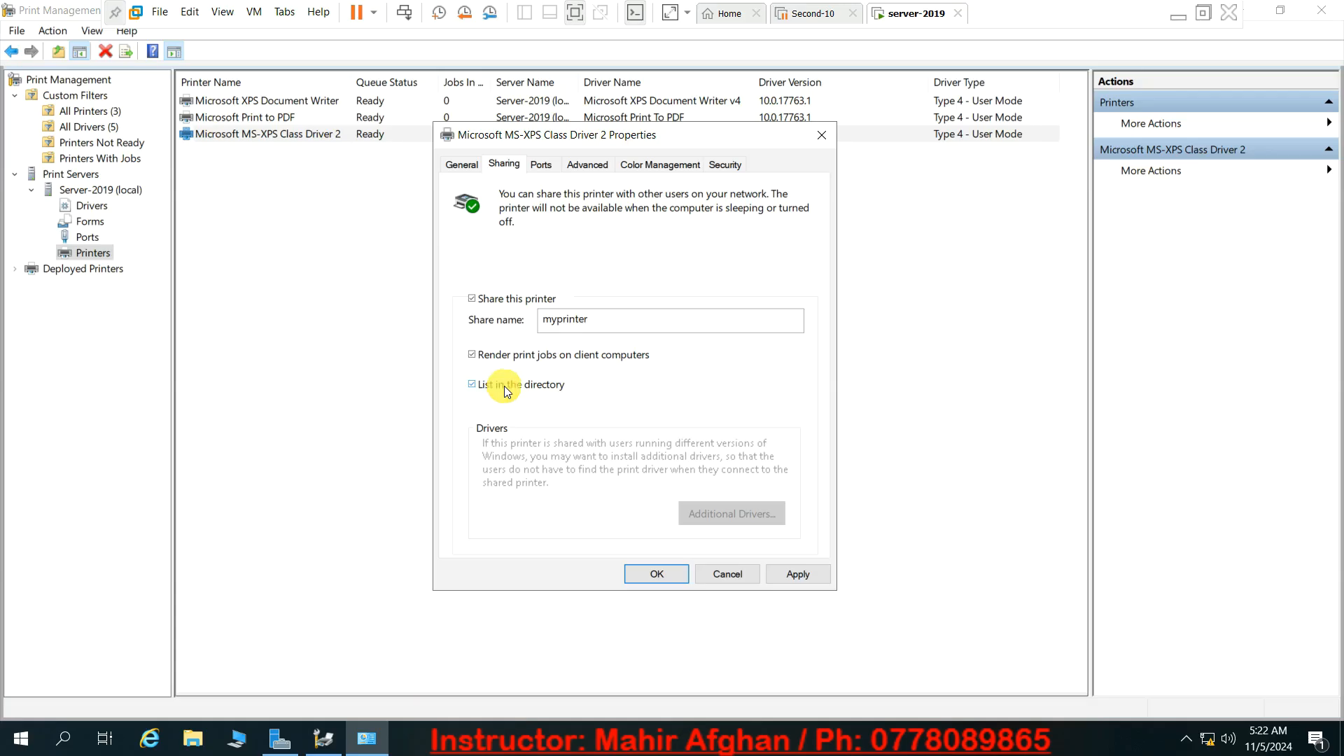
- Check the printer's security settings and the selection dialog for adding users or groups
click(733, 164)
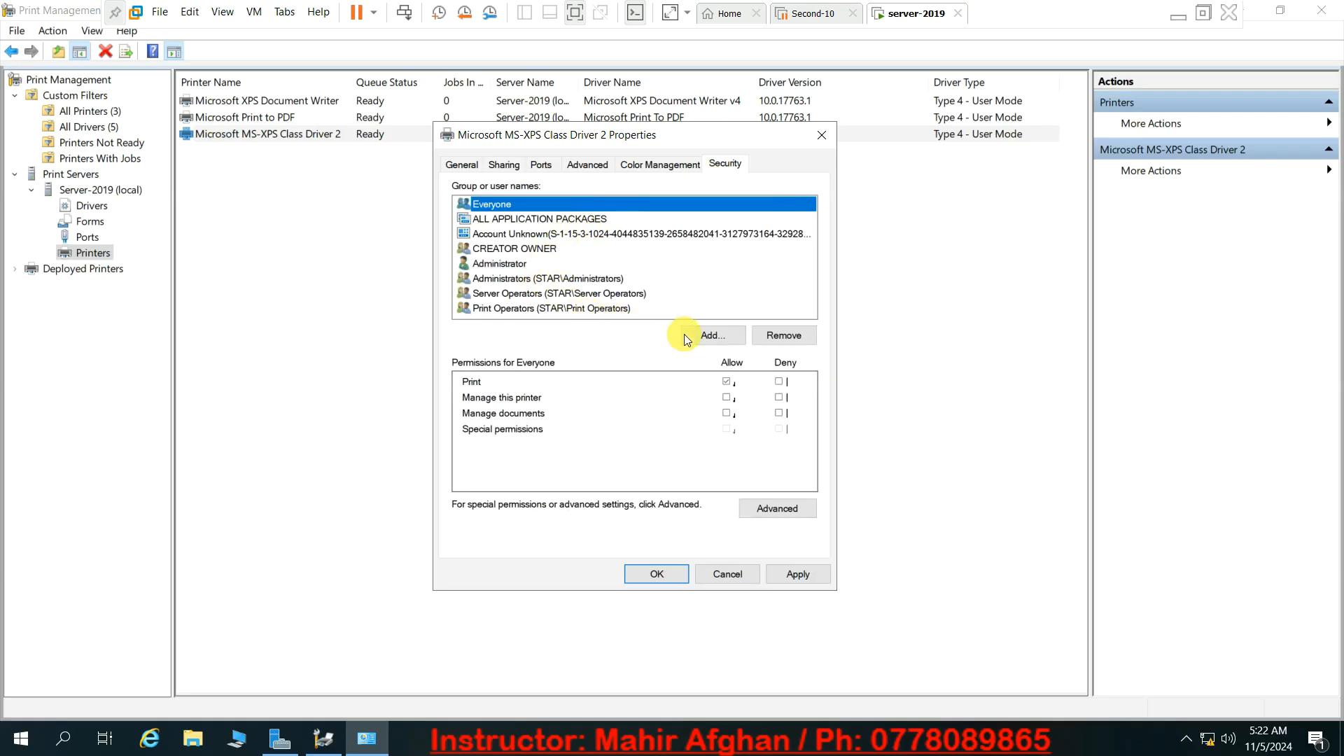
click(714, 336)
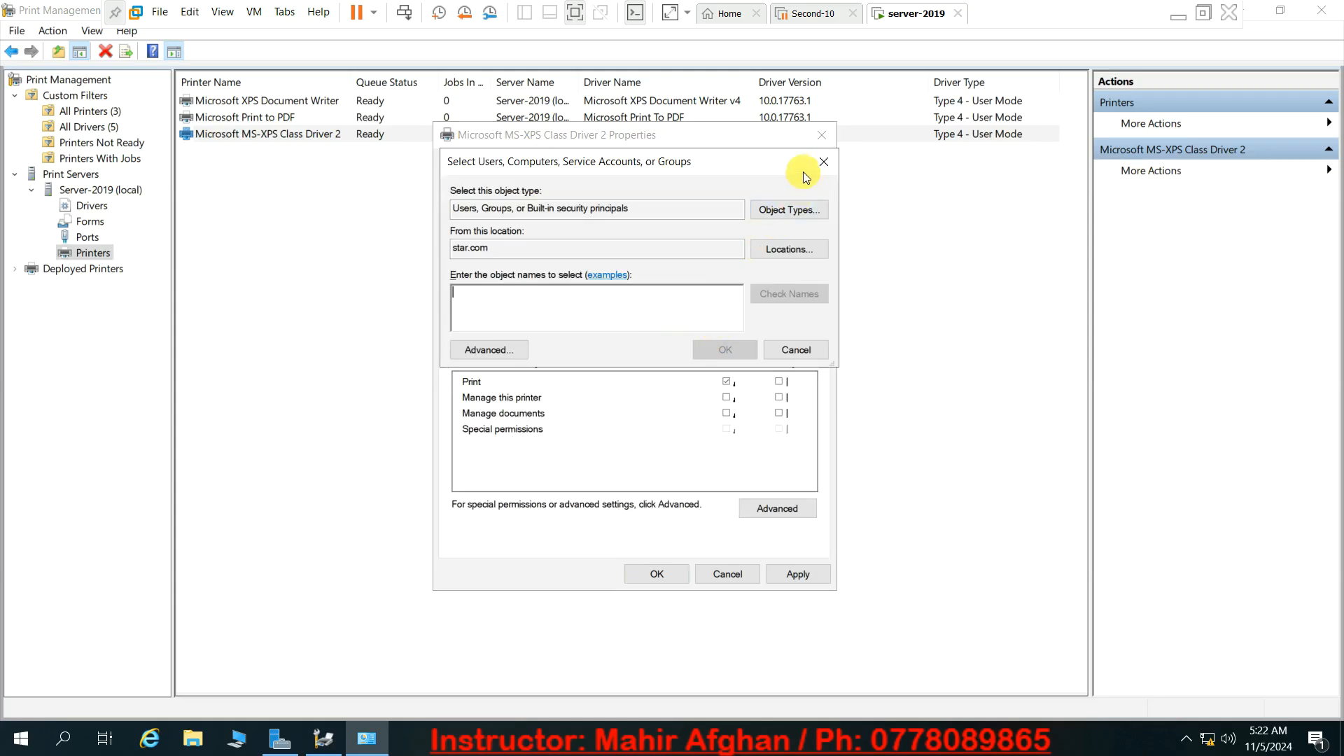
click(821, 162)
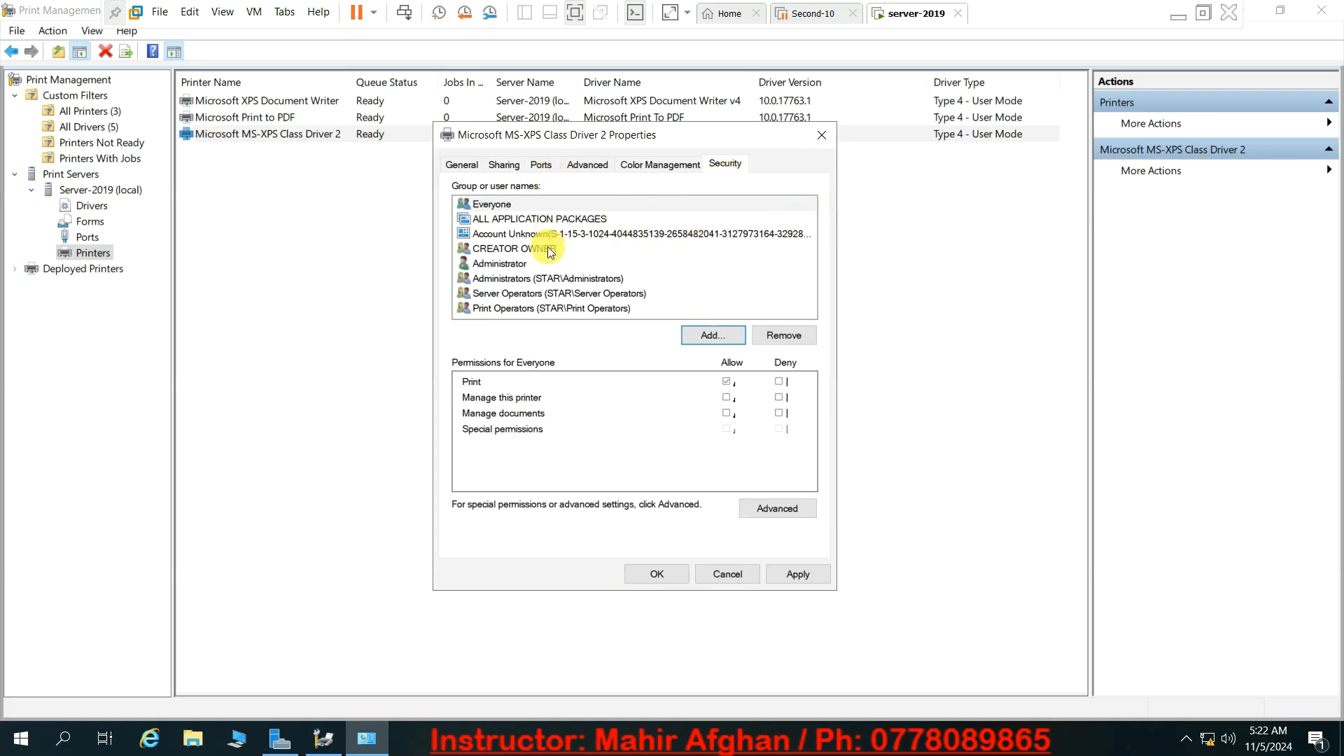
- Examine the printer permissions assigned to Everyone, Administrator and Print Operators
click(526, 203)
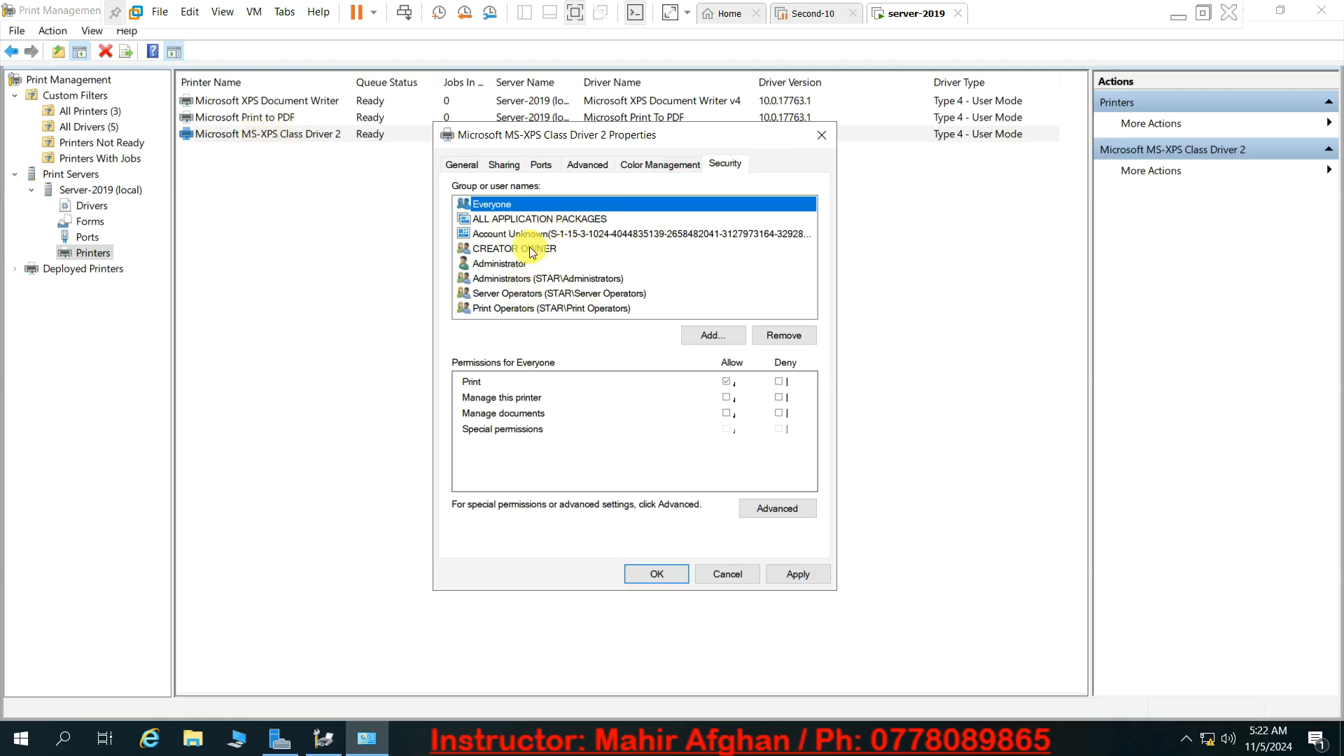
click(506, 215)
click(502, 206)
click(726, 382)
click(516, 266)
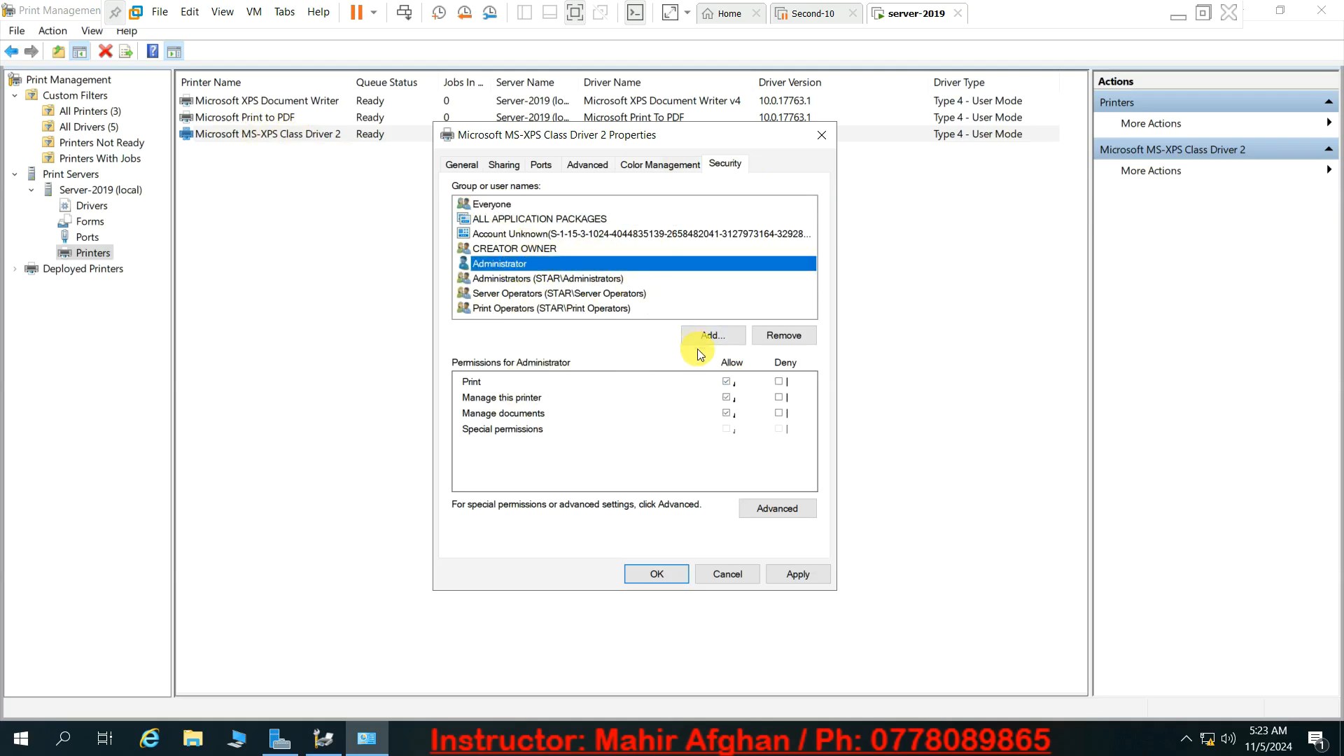
click(727, 413)
click(544, 306)
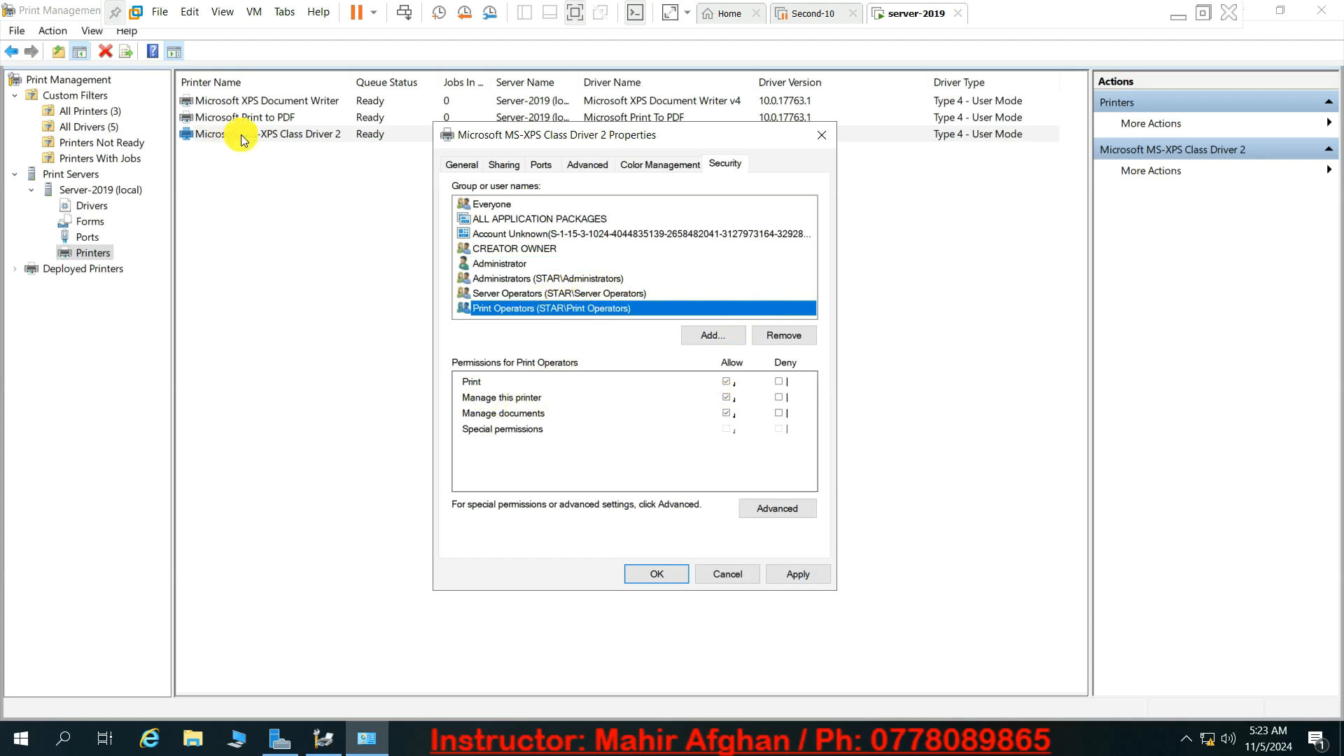
click(494, 200)
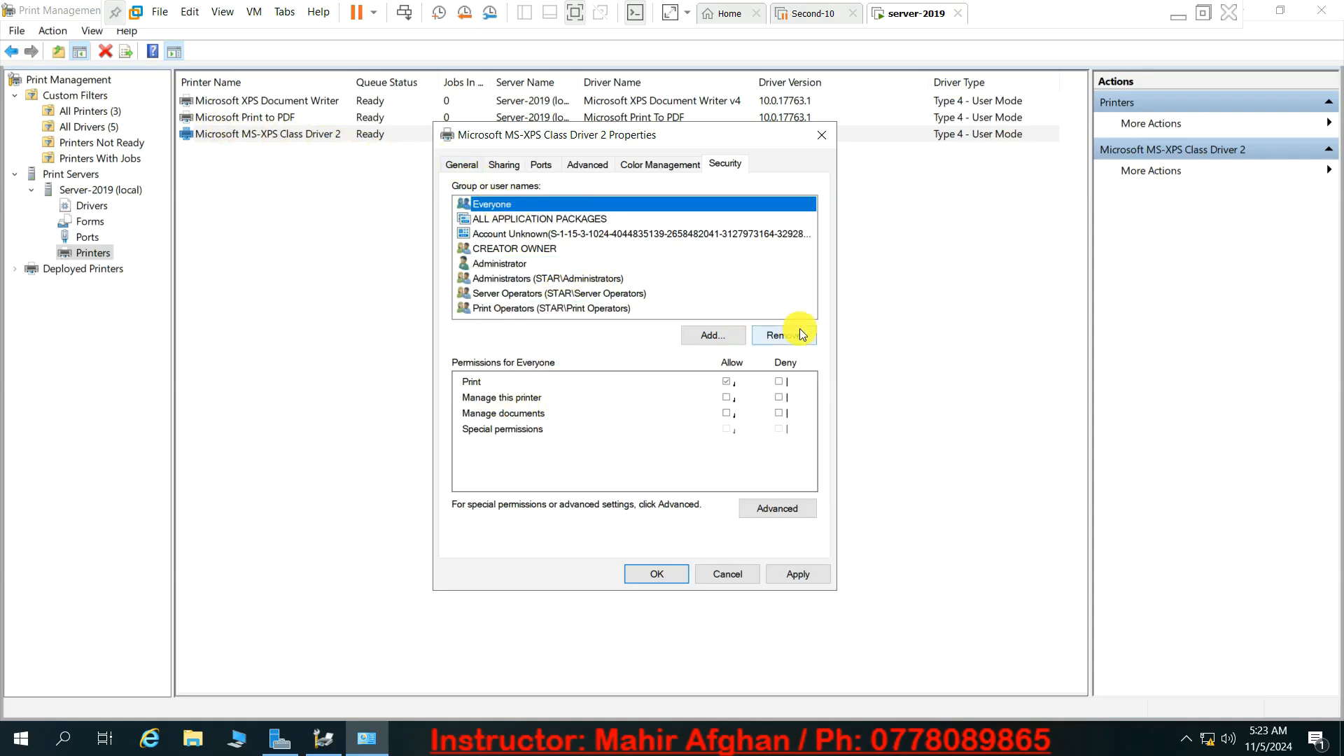
- Try to add an object named sale to the printer's permissions, and cancel the properties
click(741, 337)
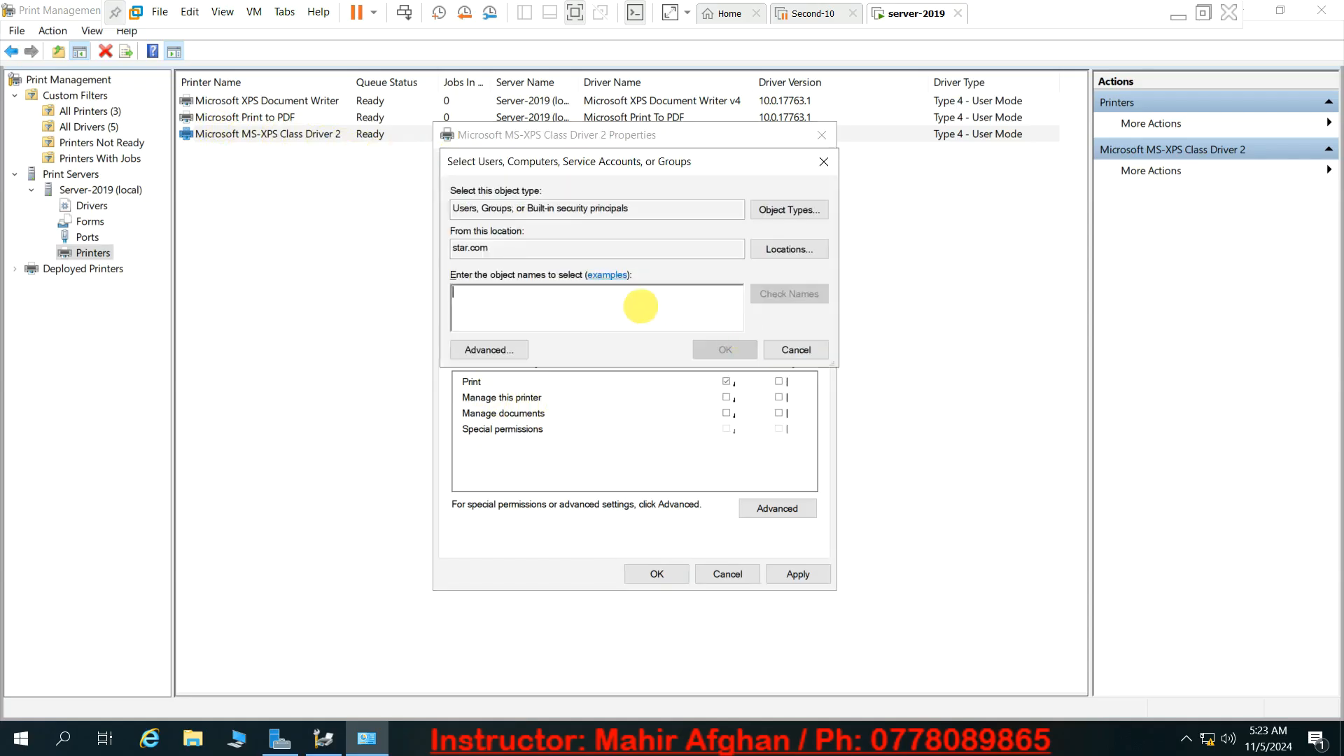
text(sale)
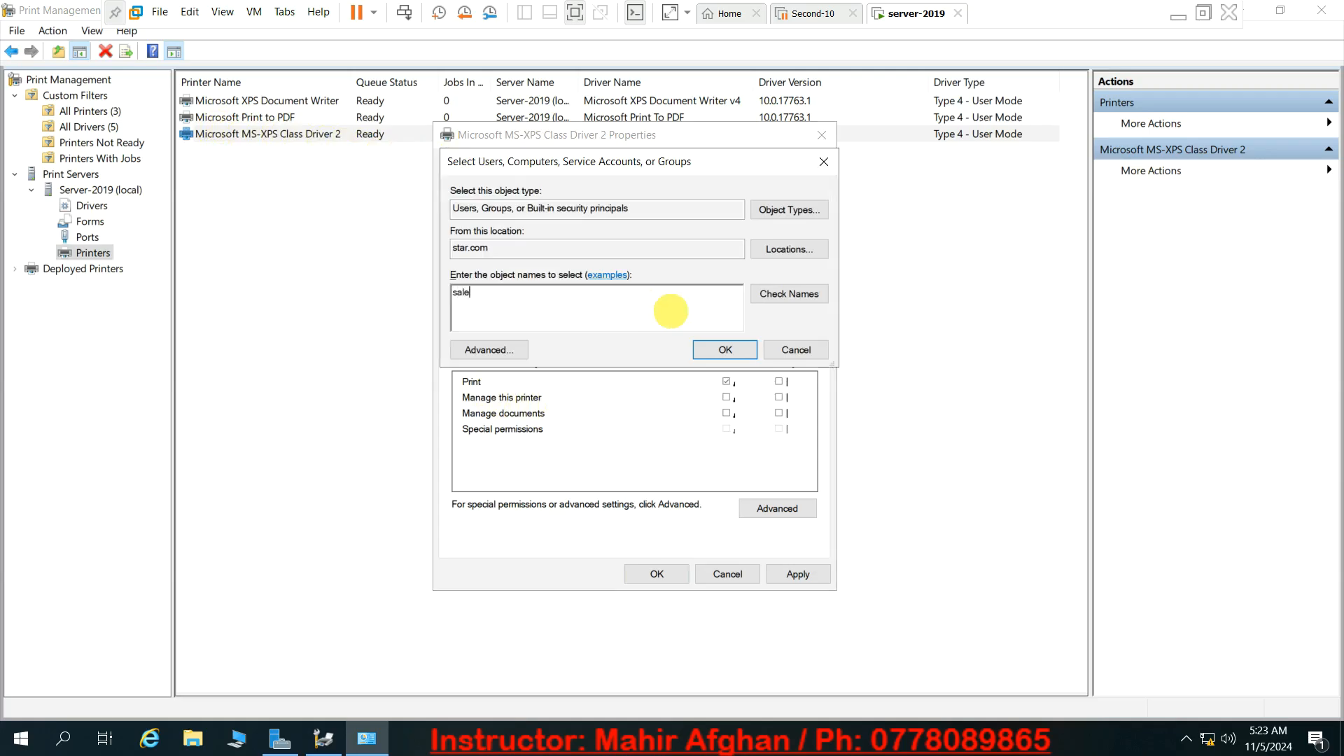
click(774, 295)
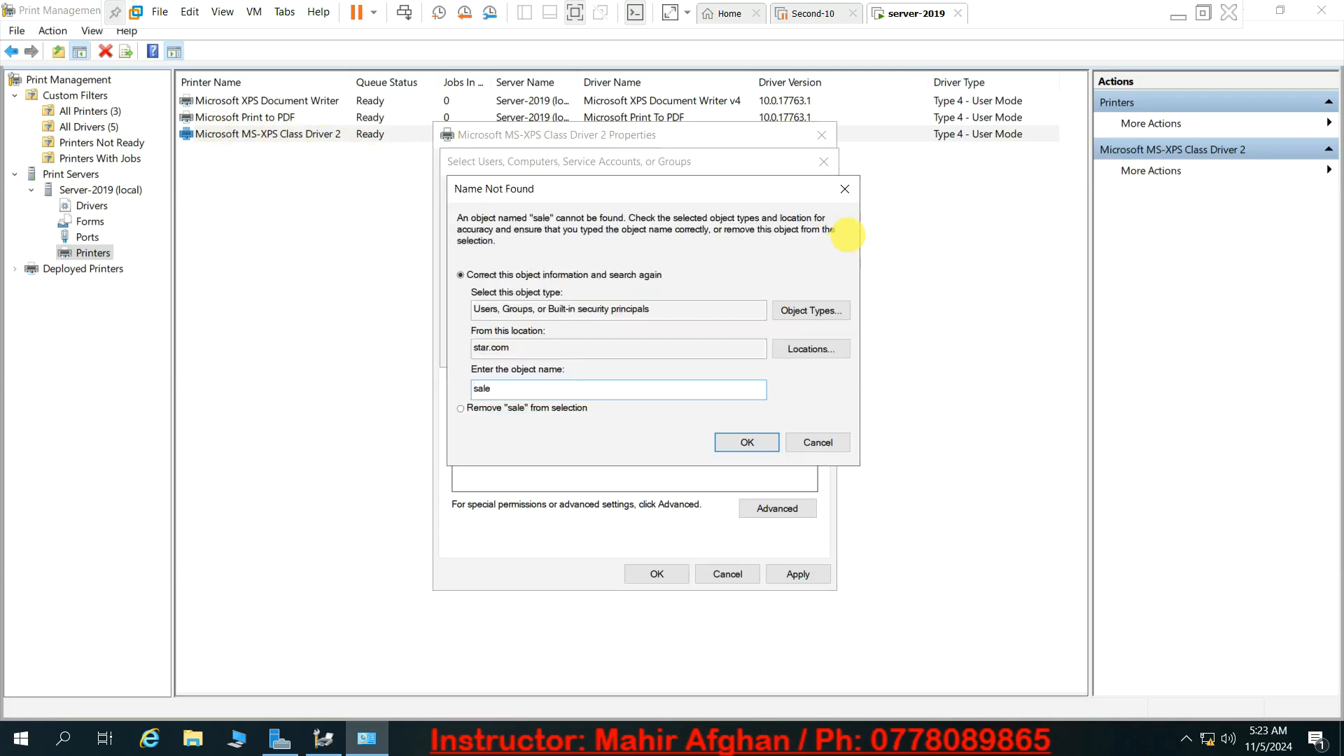
key(Escape)
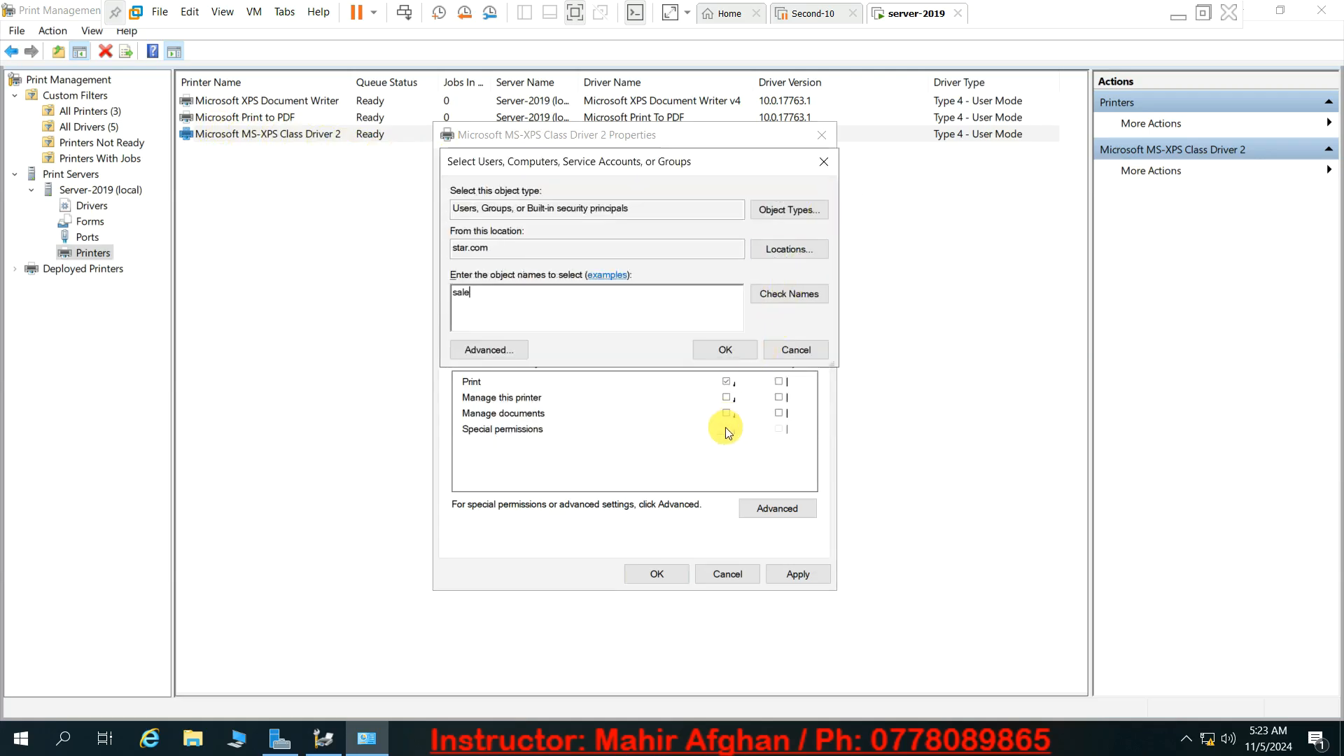
click(783, 354)
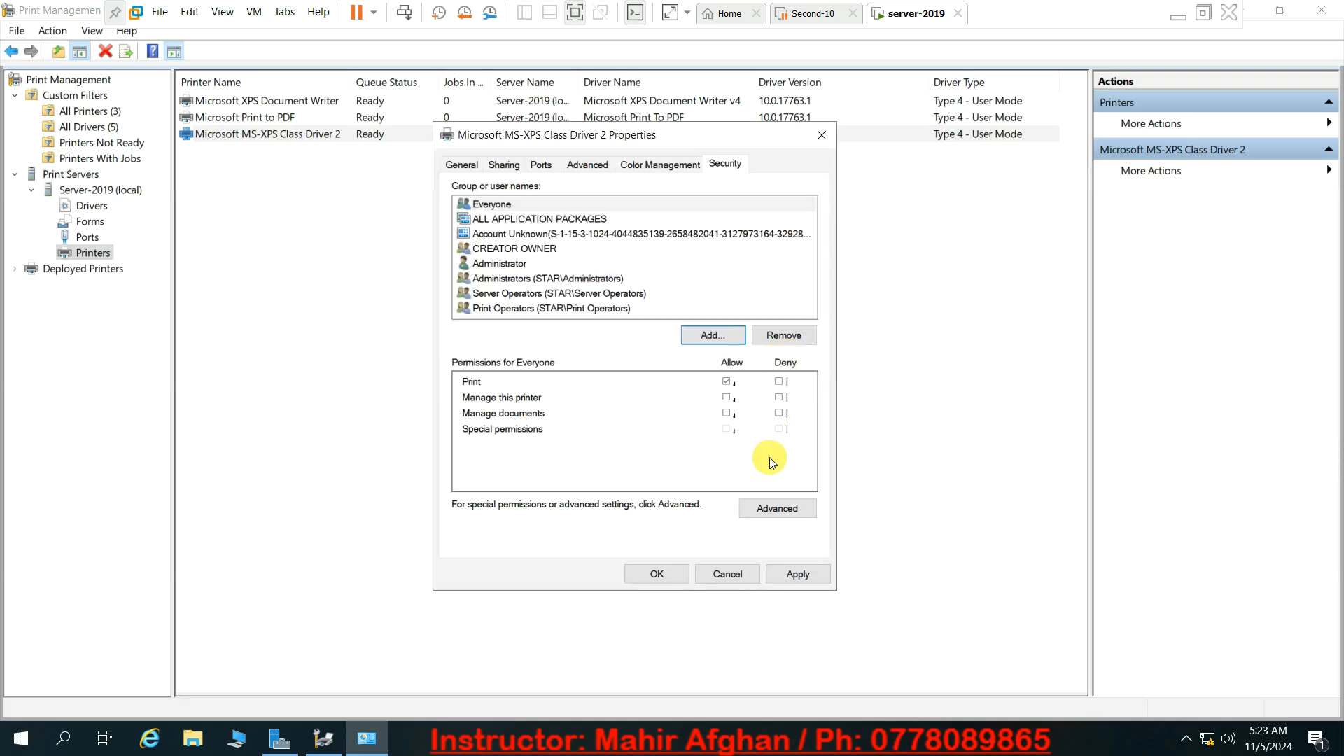
click(729, 575)
- Reopen the Microsoft MS-XPS Class Driver 2 printer's properties, enable List in the directory in its sharing settings, and apply the change
right_click(656, 136)
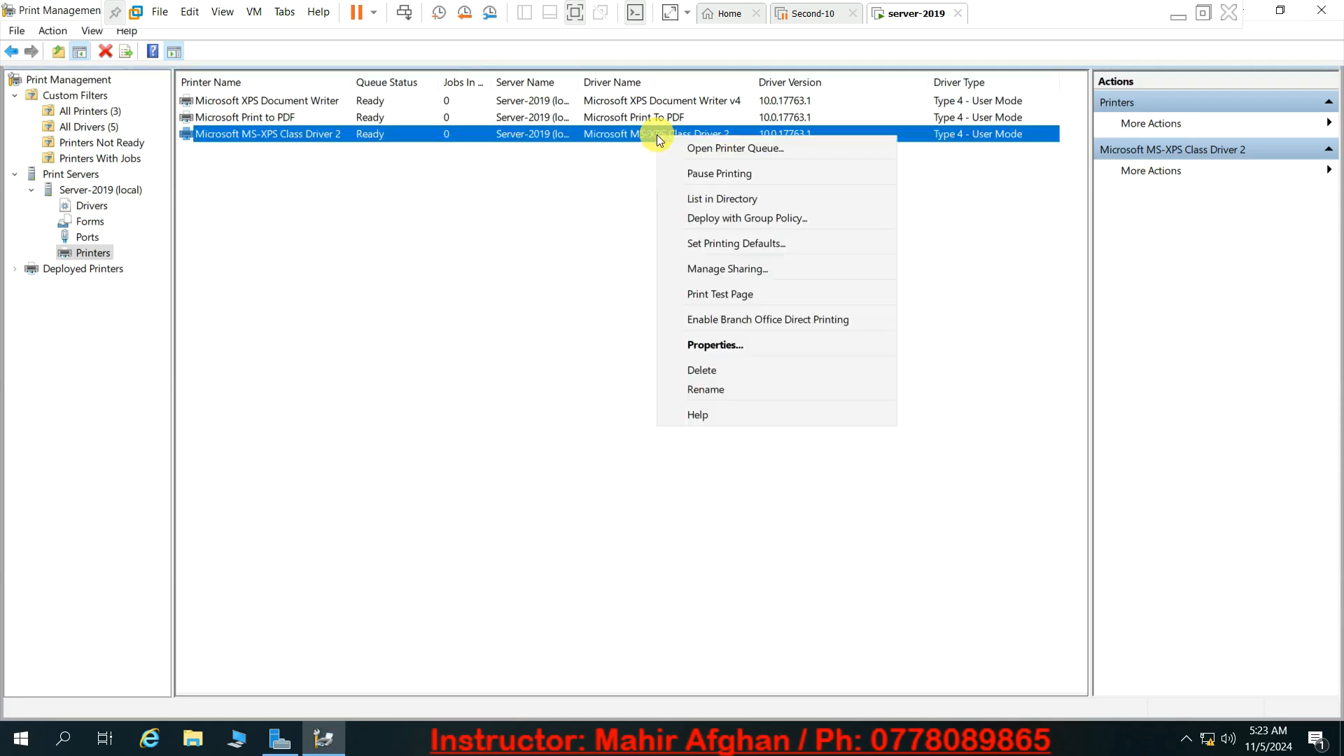
click(692, 346)
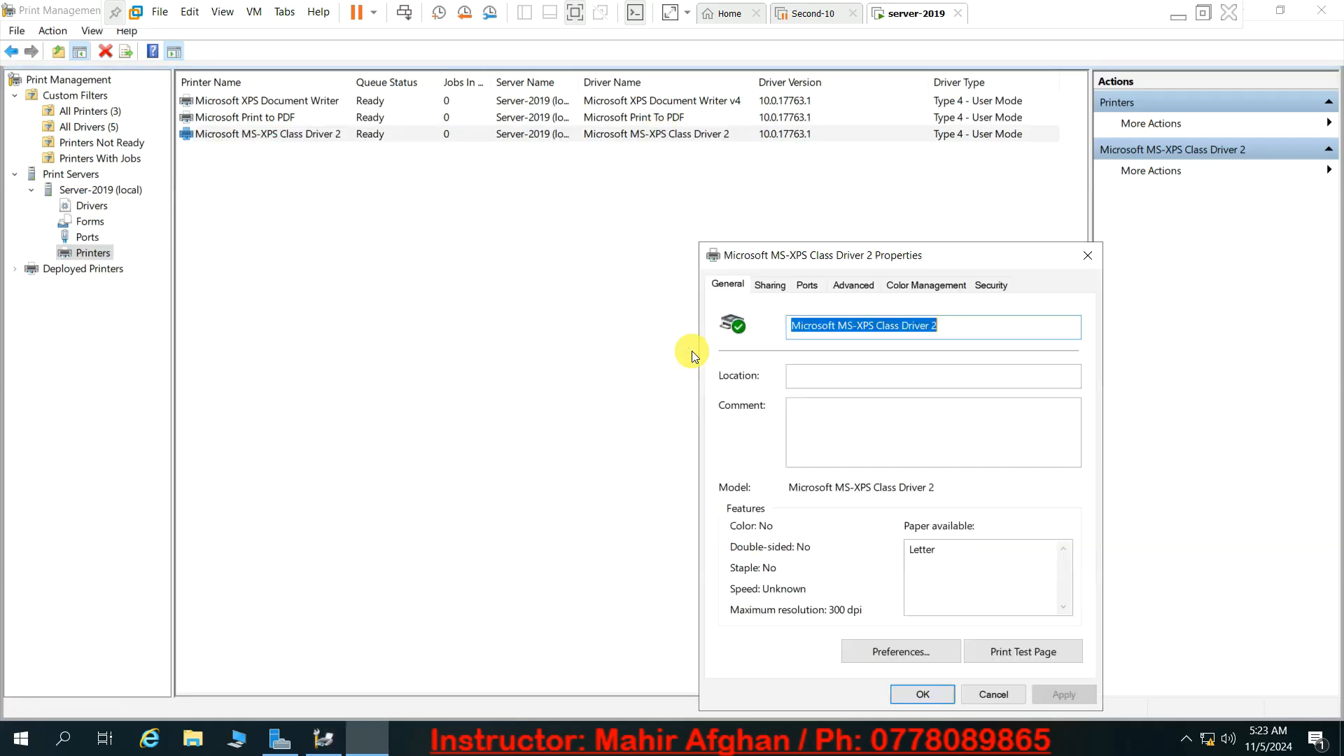
click(983, 284)
drag(961, 261, 785, 196)
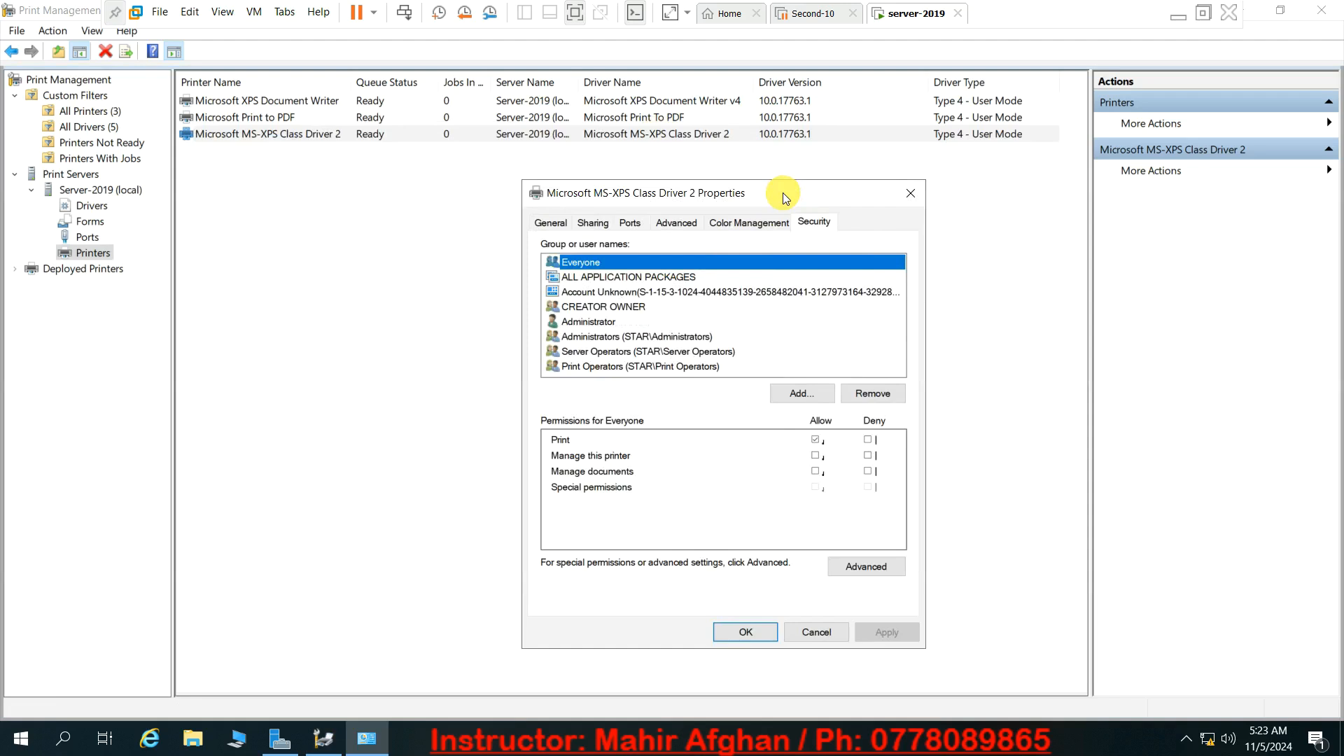
click(603, 227)
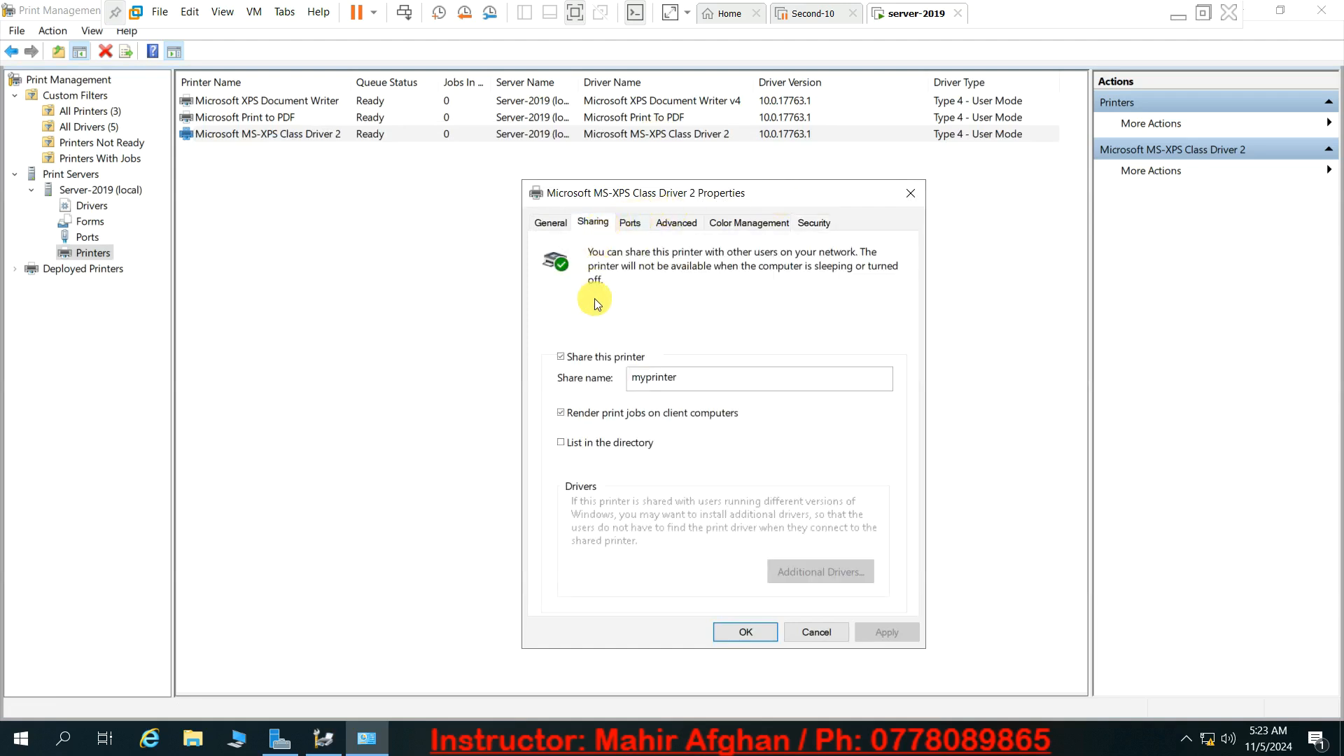
click(563, 442)
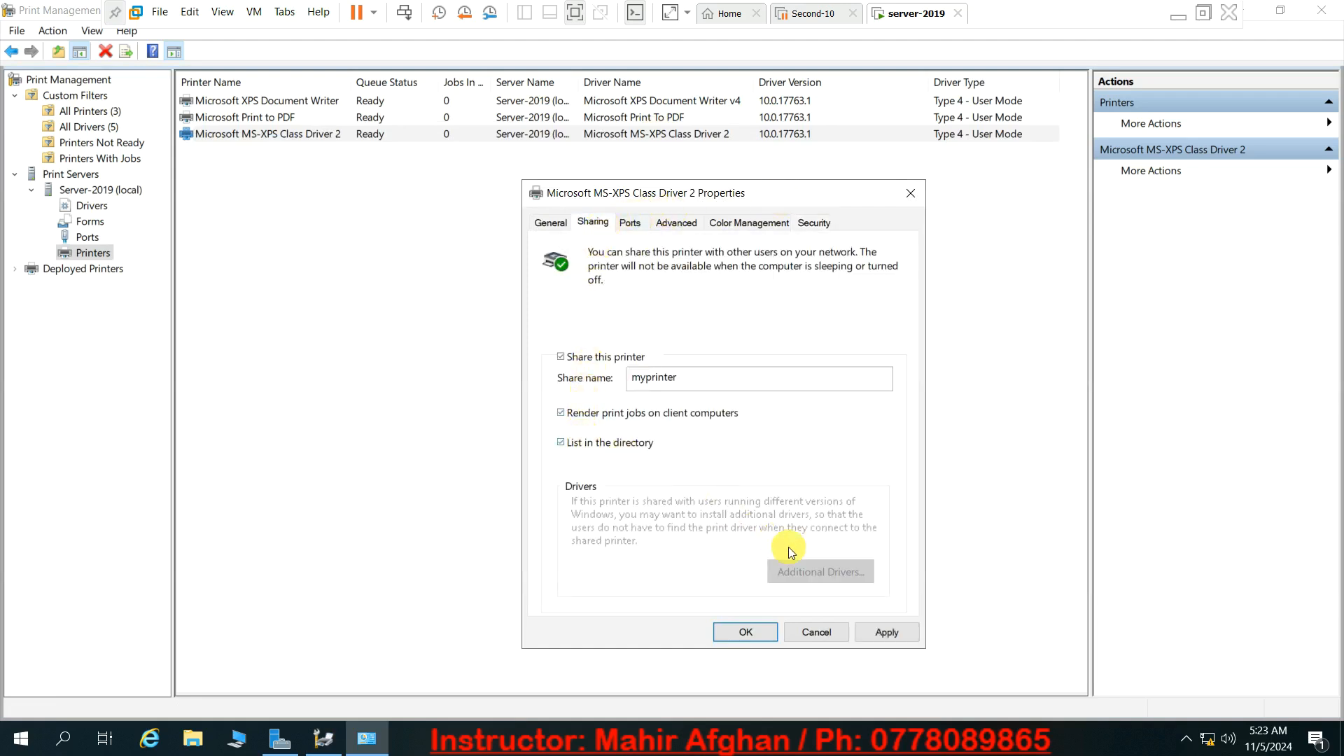
click(887, 633)
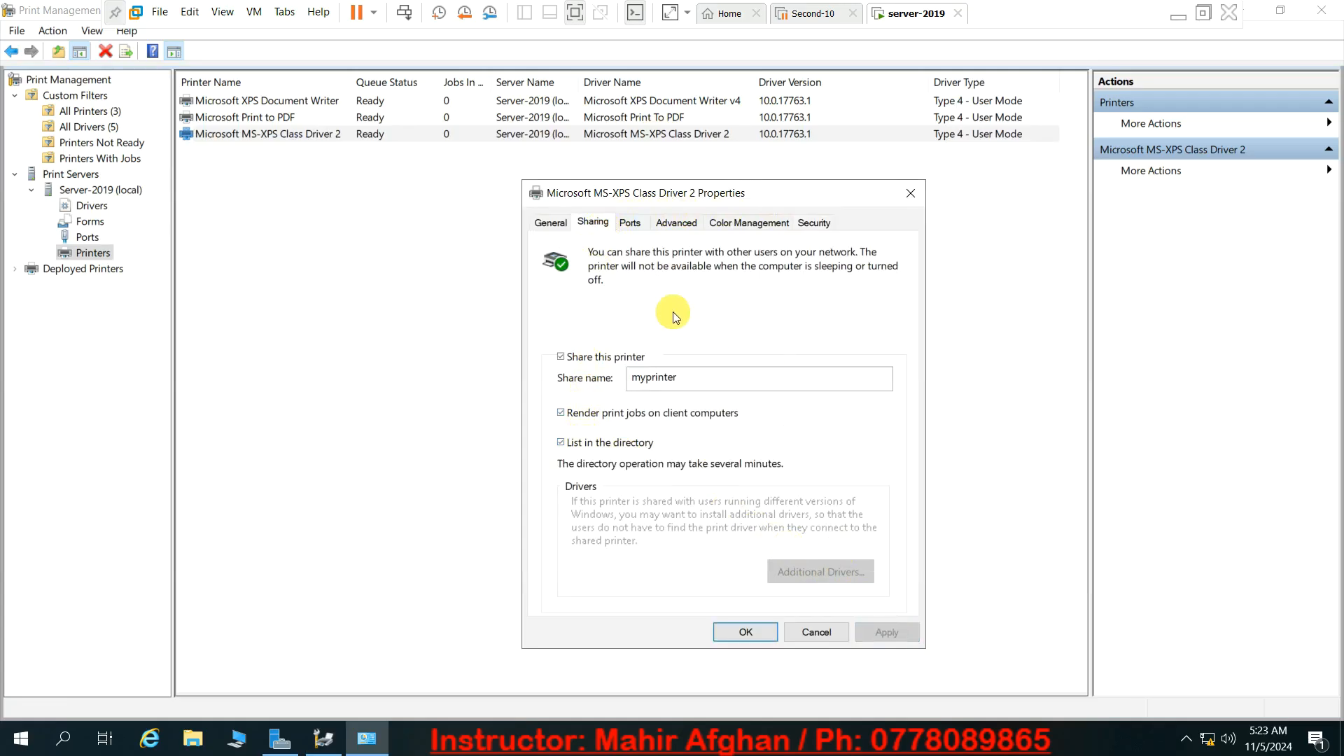
- Review the list of ports available to the Microsoft MS-XPS Class Driver 2 printer
click(632, 225)
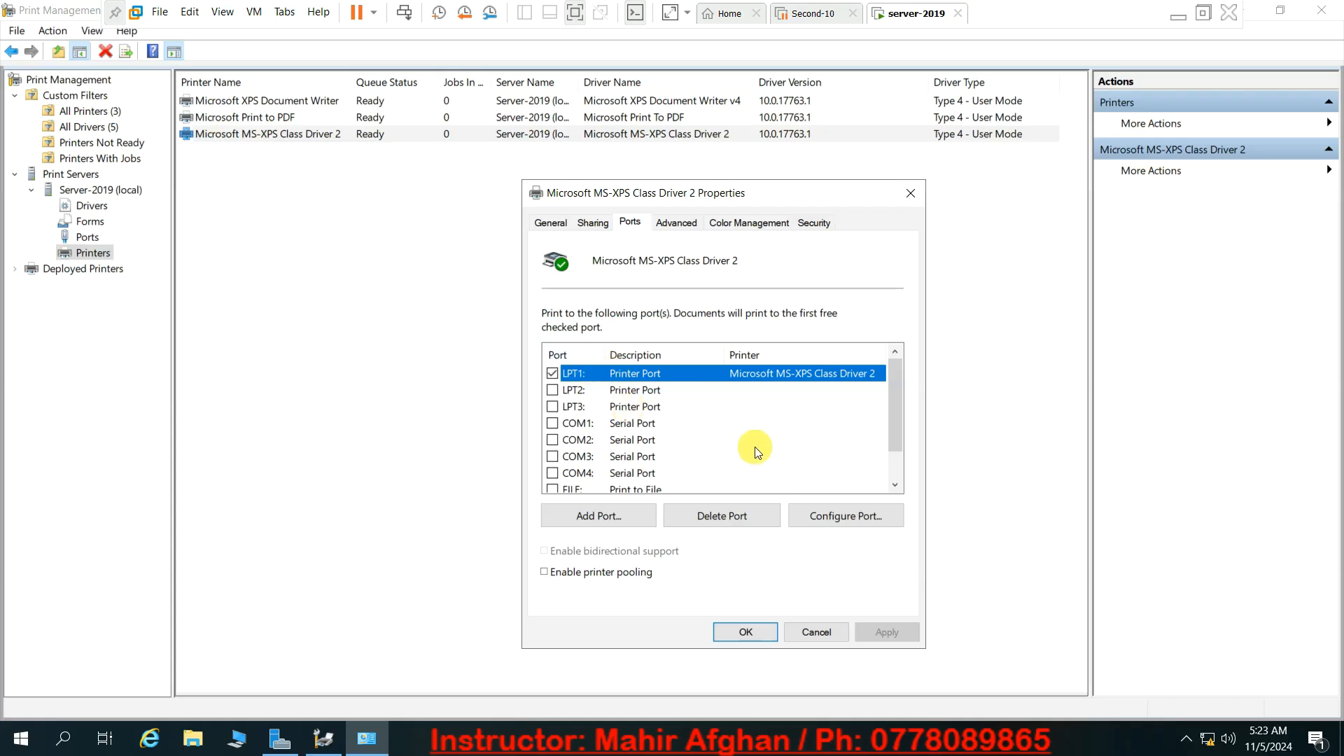
drag(892, 421, 893, 459)
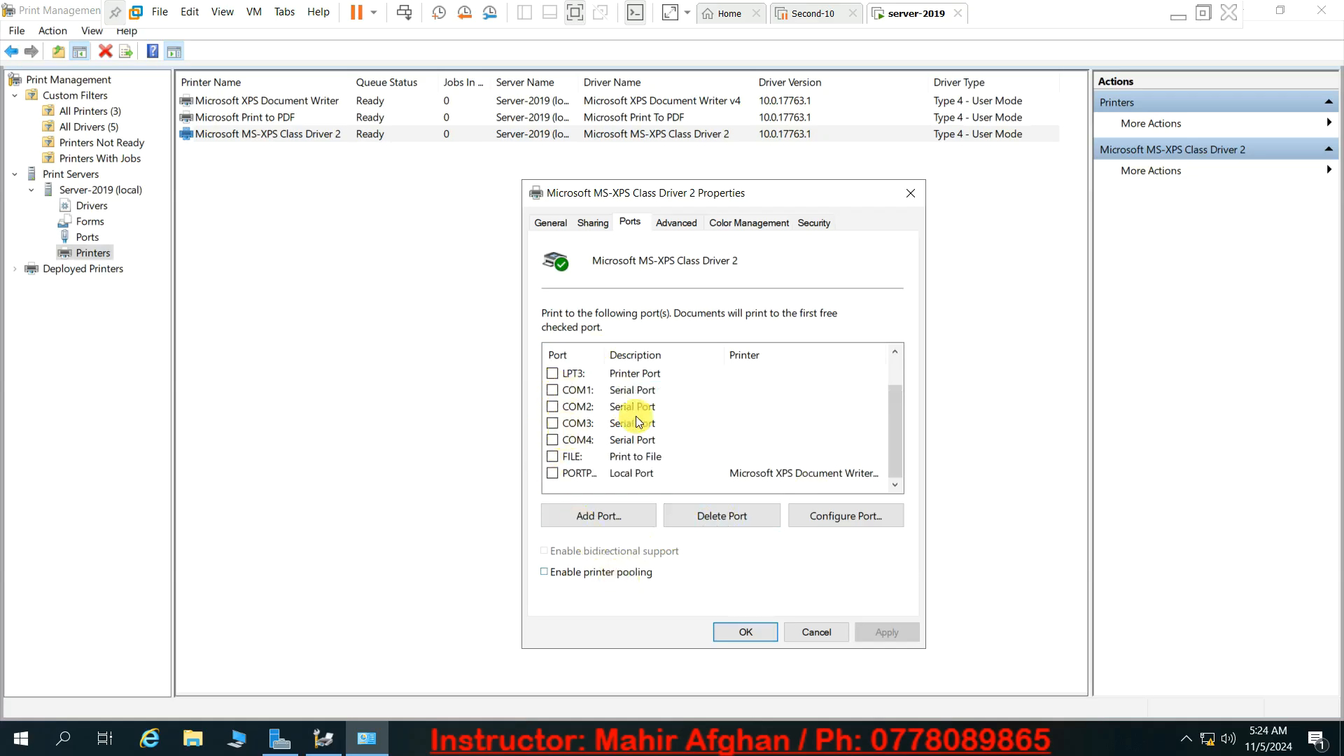
drag(897, 446, 867, 334)
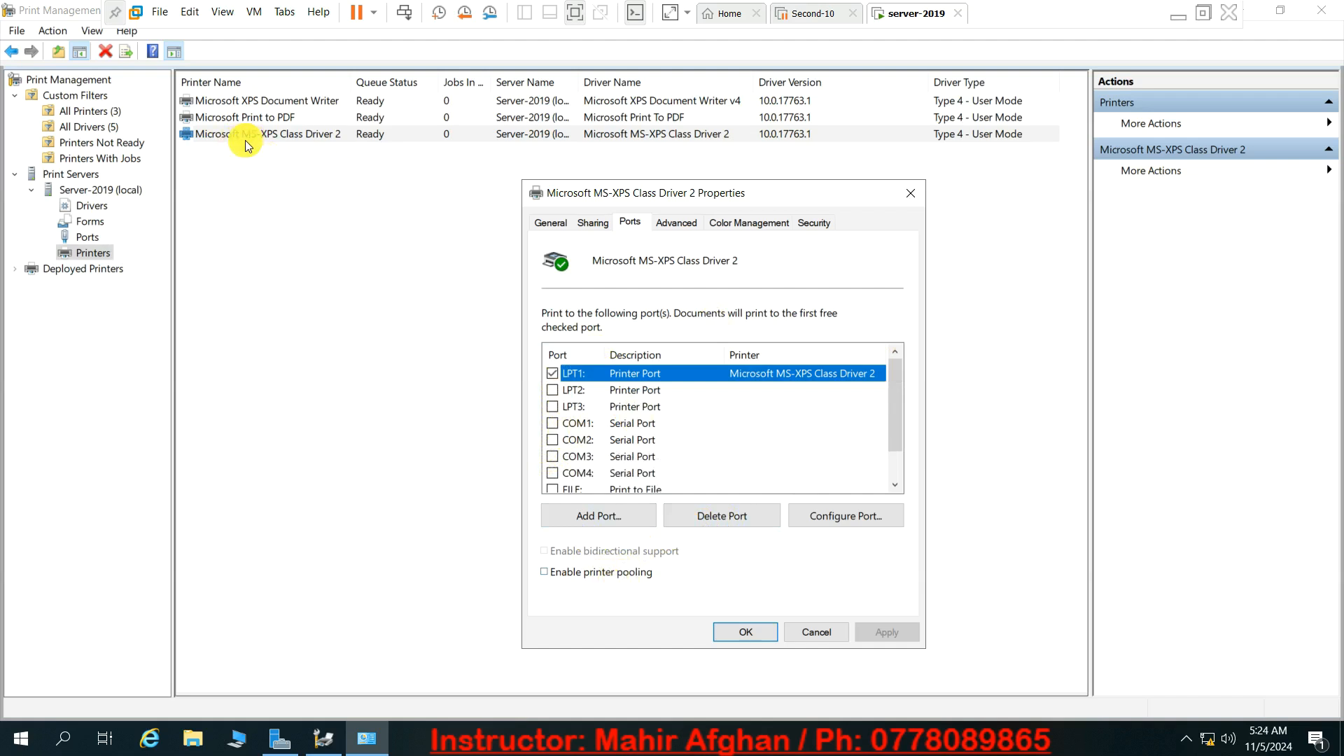
- Enable printer pooling for the Microsoft MS-XPS Class Driver 2 printer, select ports LPT1 and LPT2, and apply the change
click(553, 391)
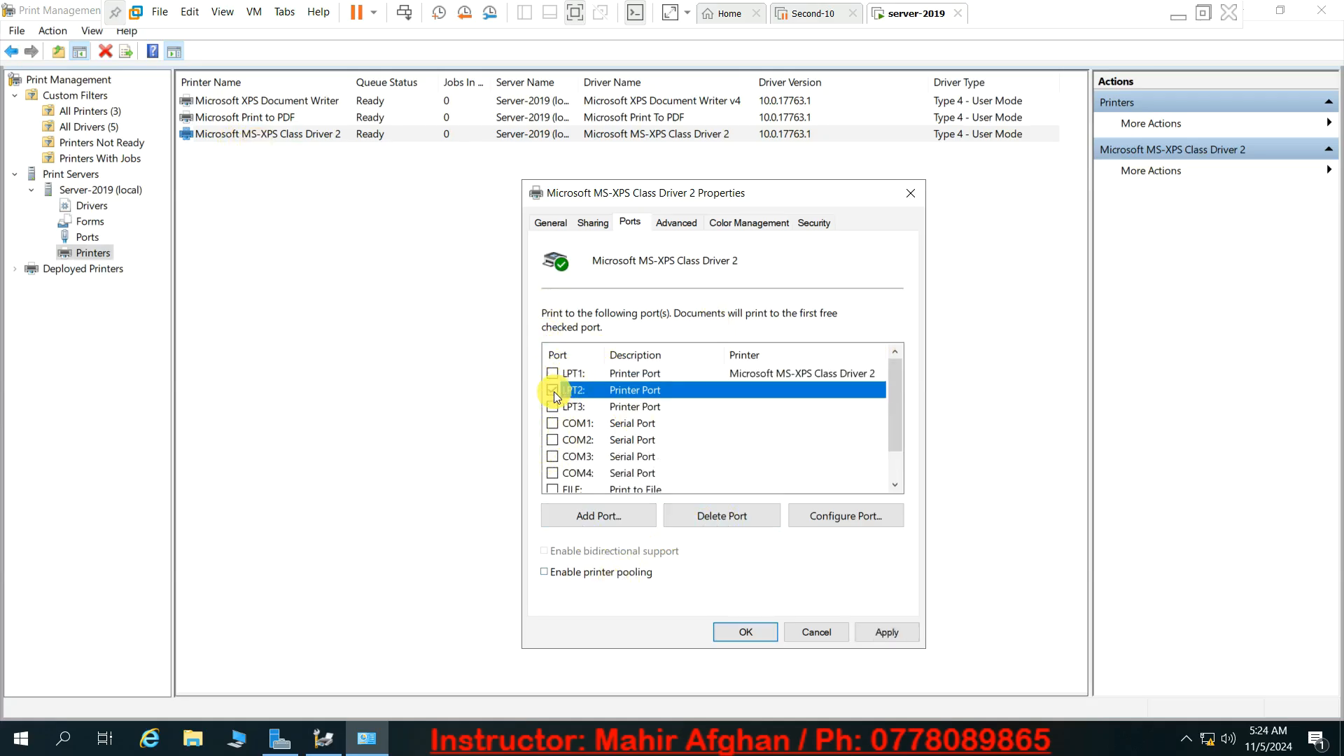
click(552, 374)
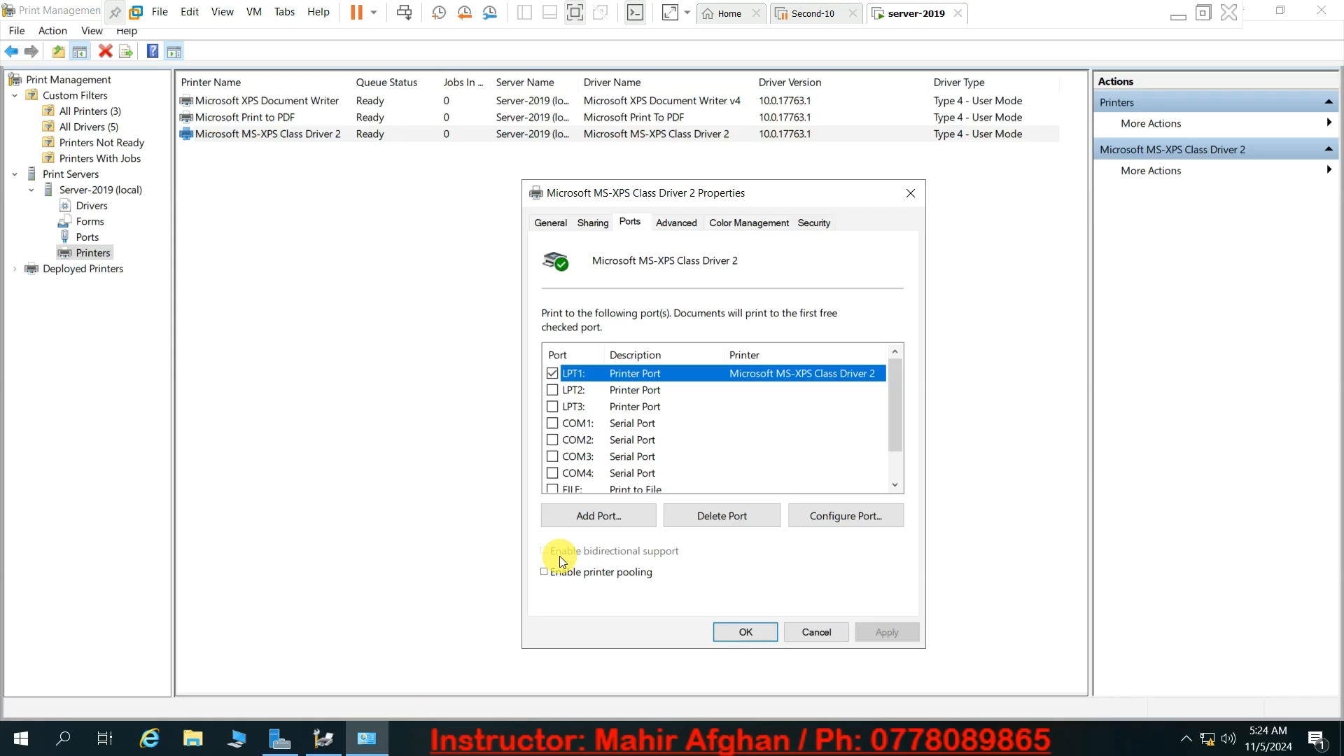
click(549, 574)
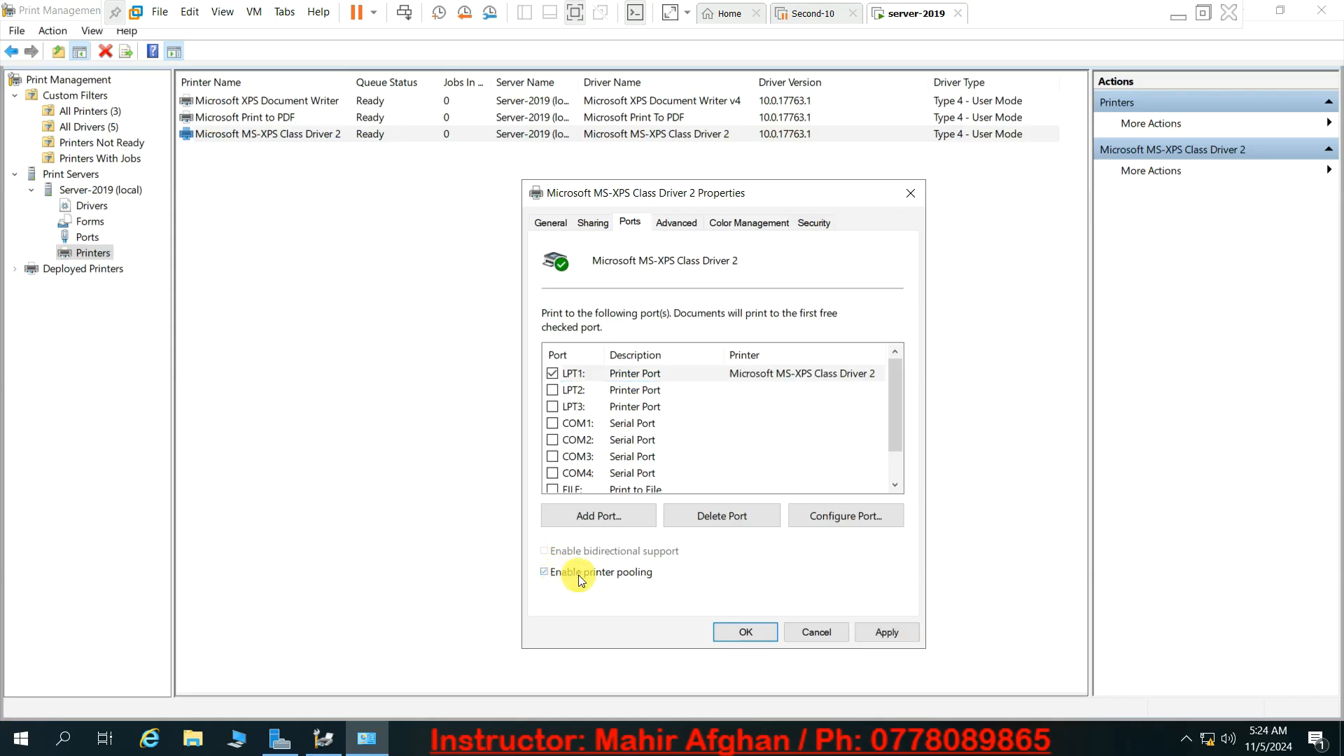
click(557, 389)
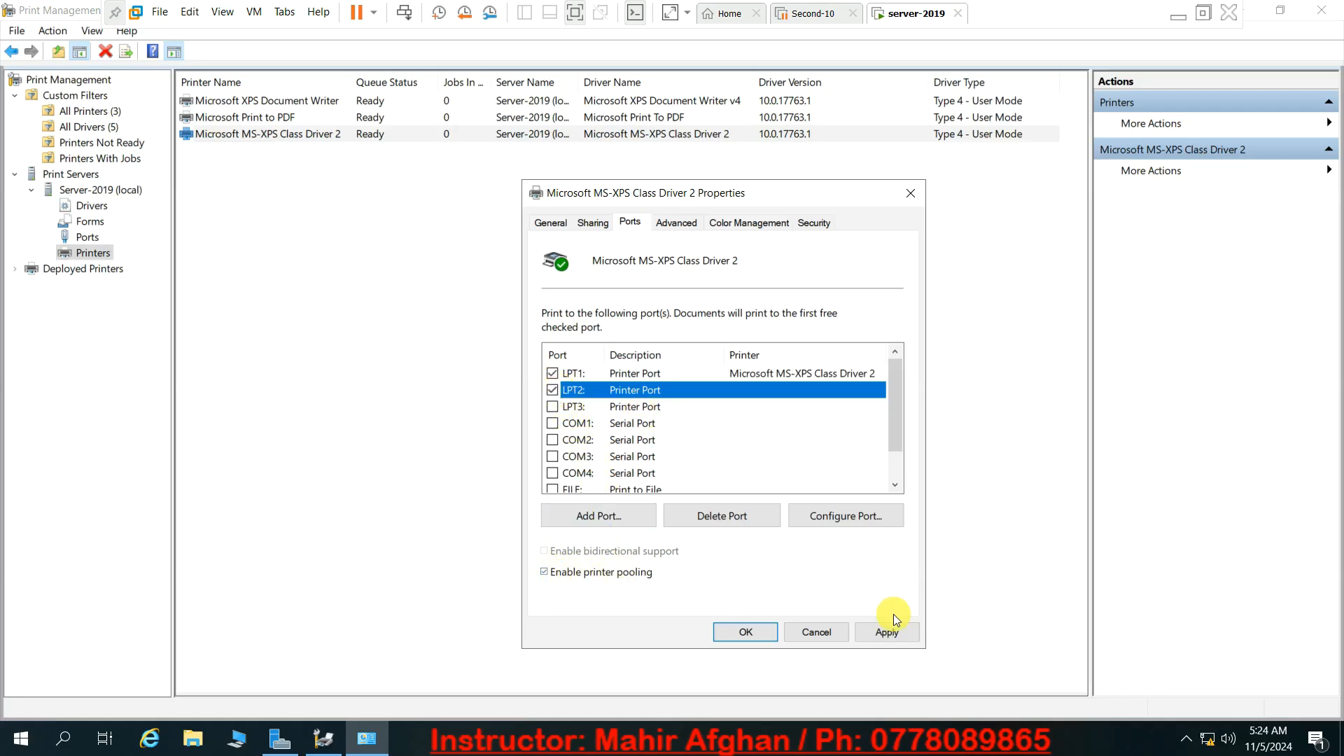
click(906, 631)
- Deselect port LPT2, disable printer pooling, and accept the printer properties
click(546, 573)
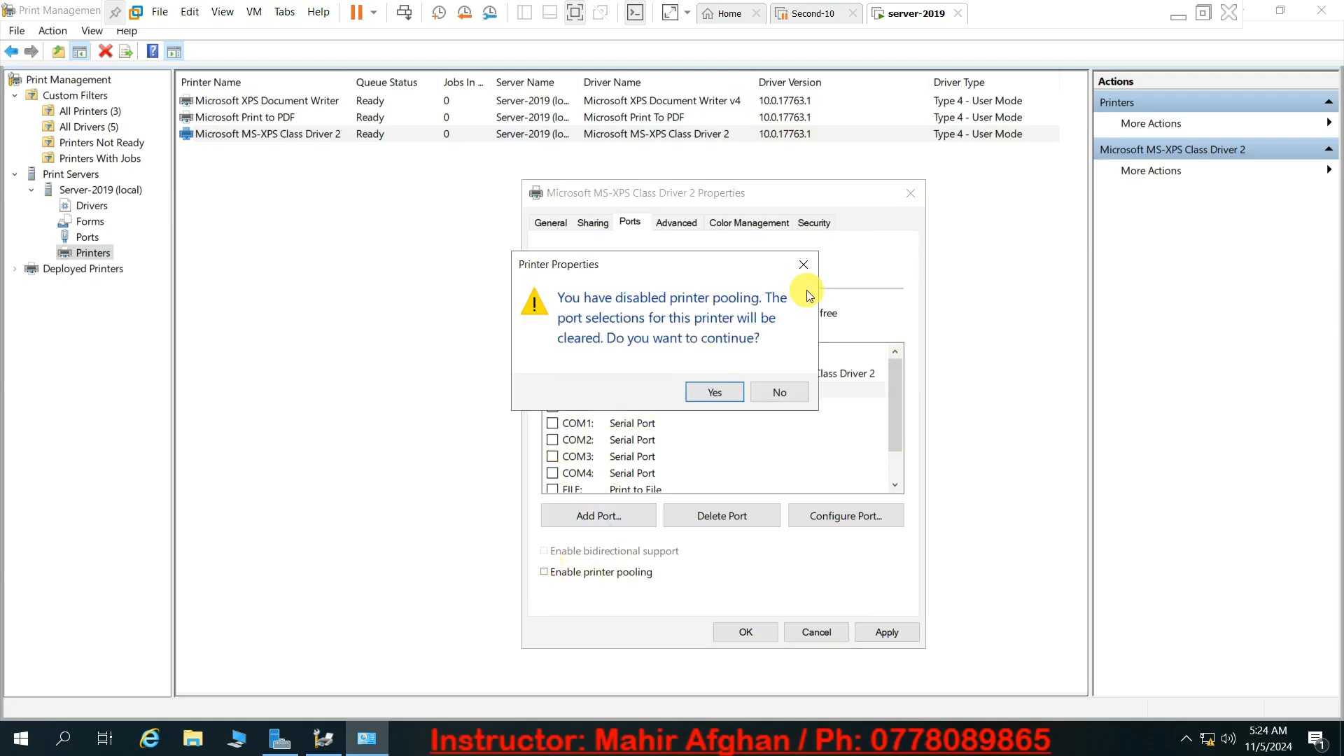
click(805, 269)
click(553, 391)
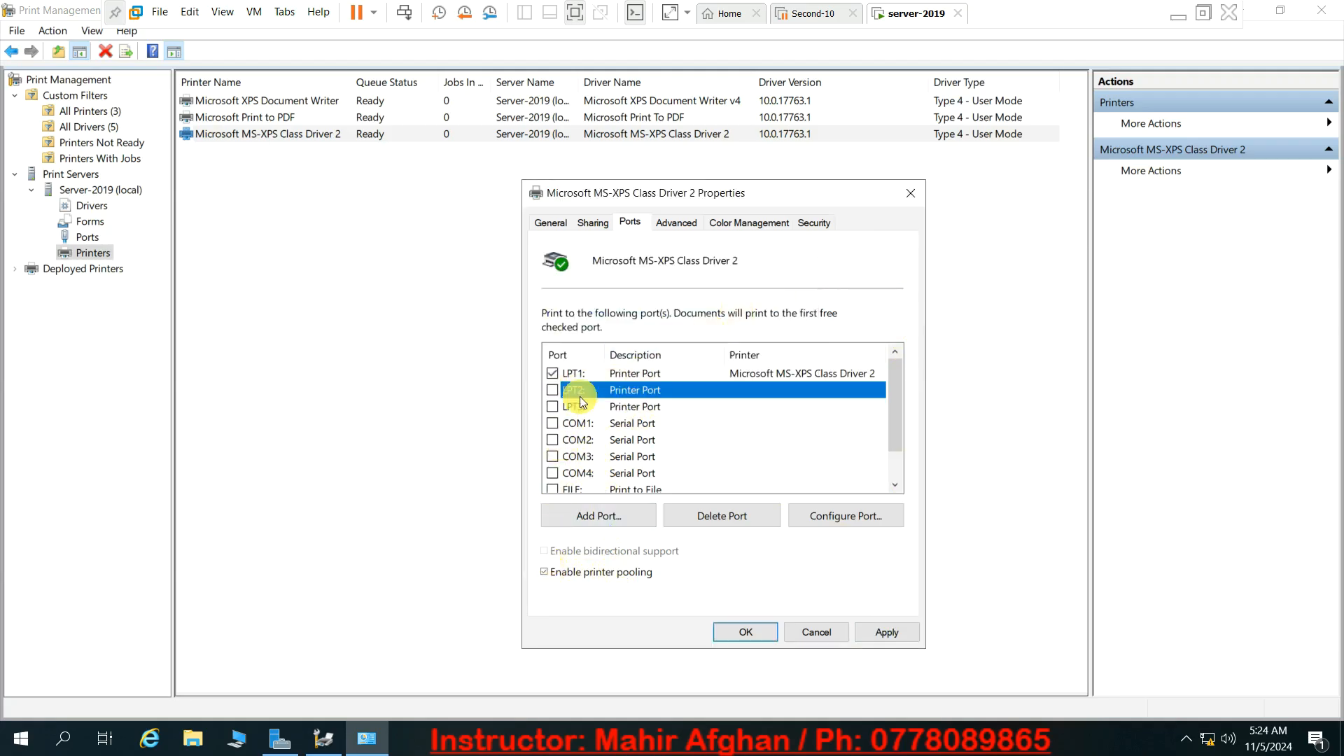
click(616, 572)
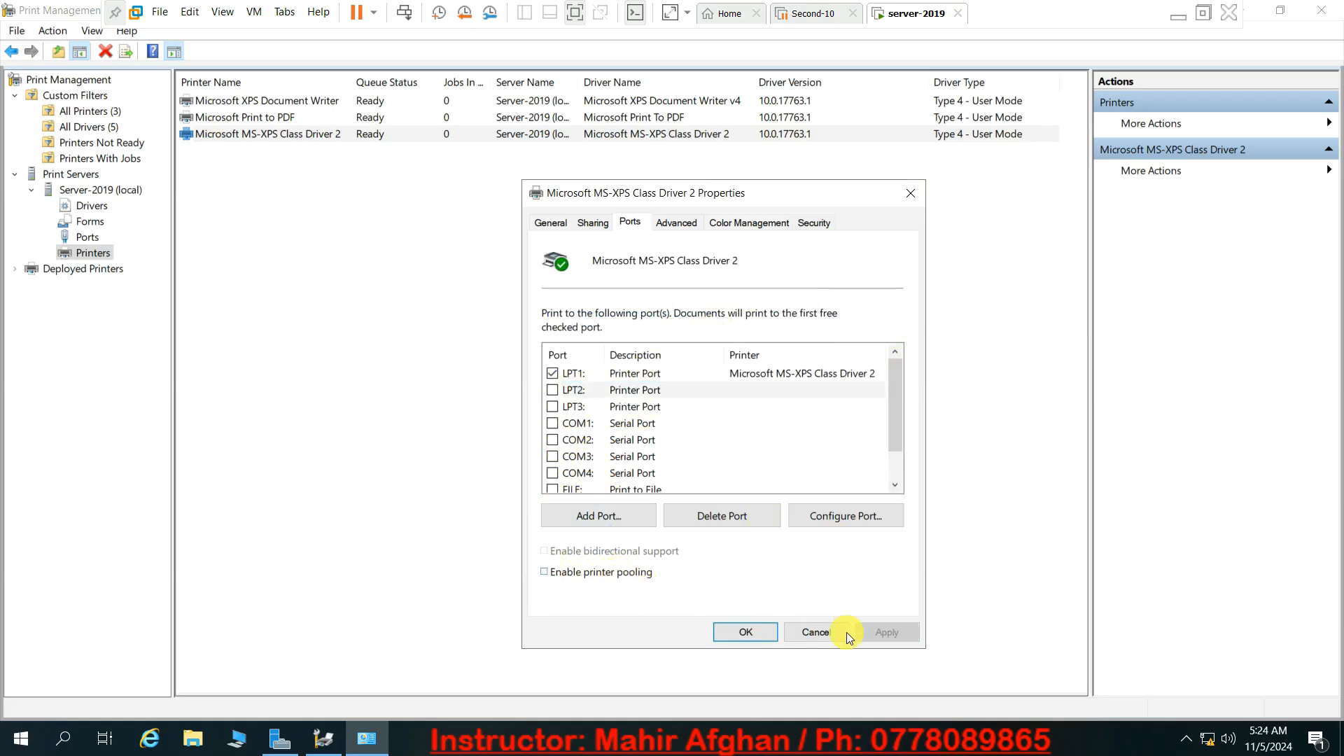
click(745, 632)
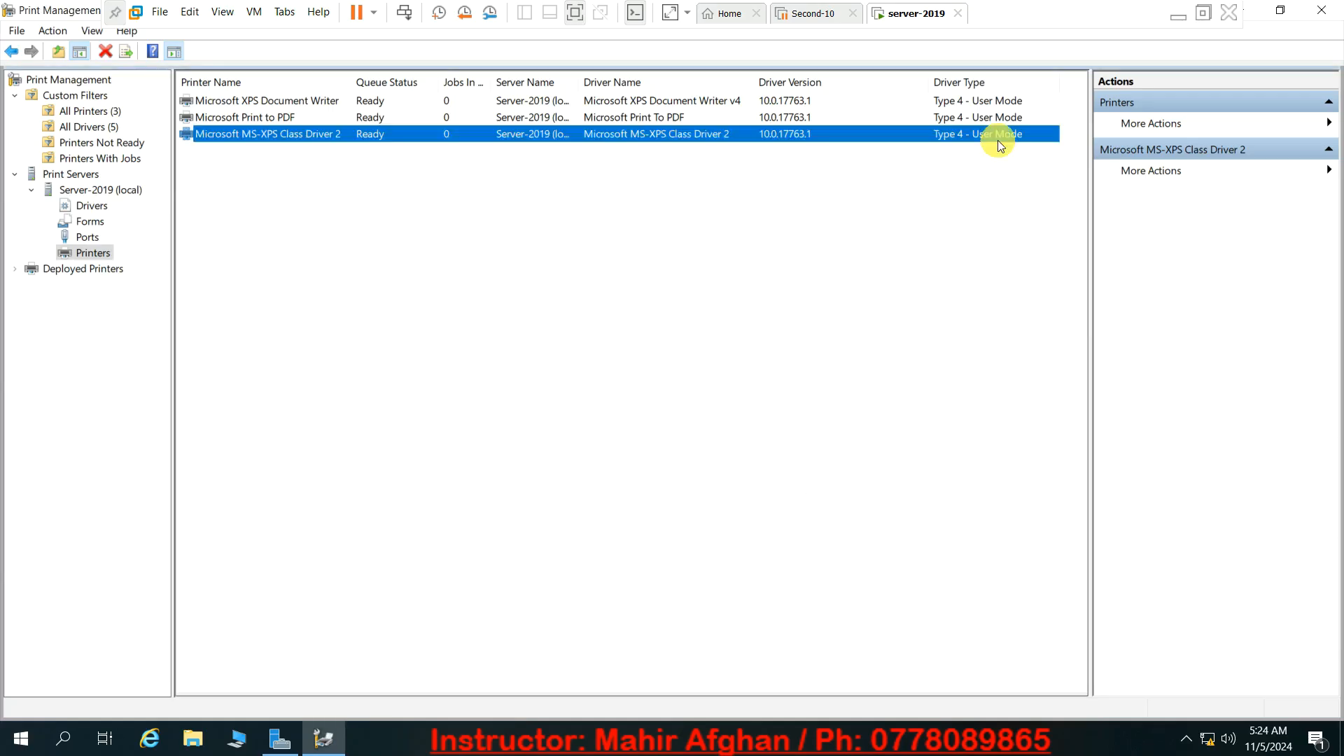
- Minimize the virtual machine, open Notepad on the host and write the heading "Pooling:" followed by a blank line
click(1180, 15)
key(super)
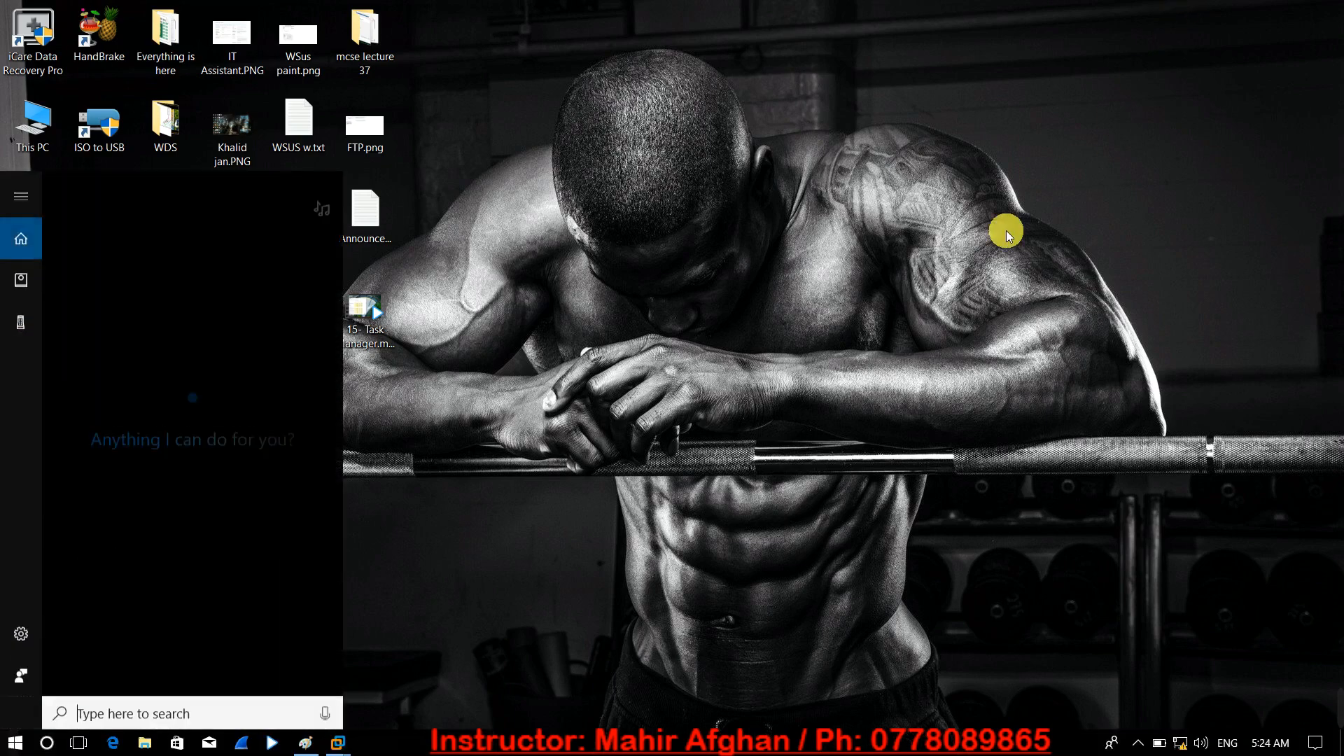
text(note)
key(Return)
text(Pooling:)
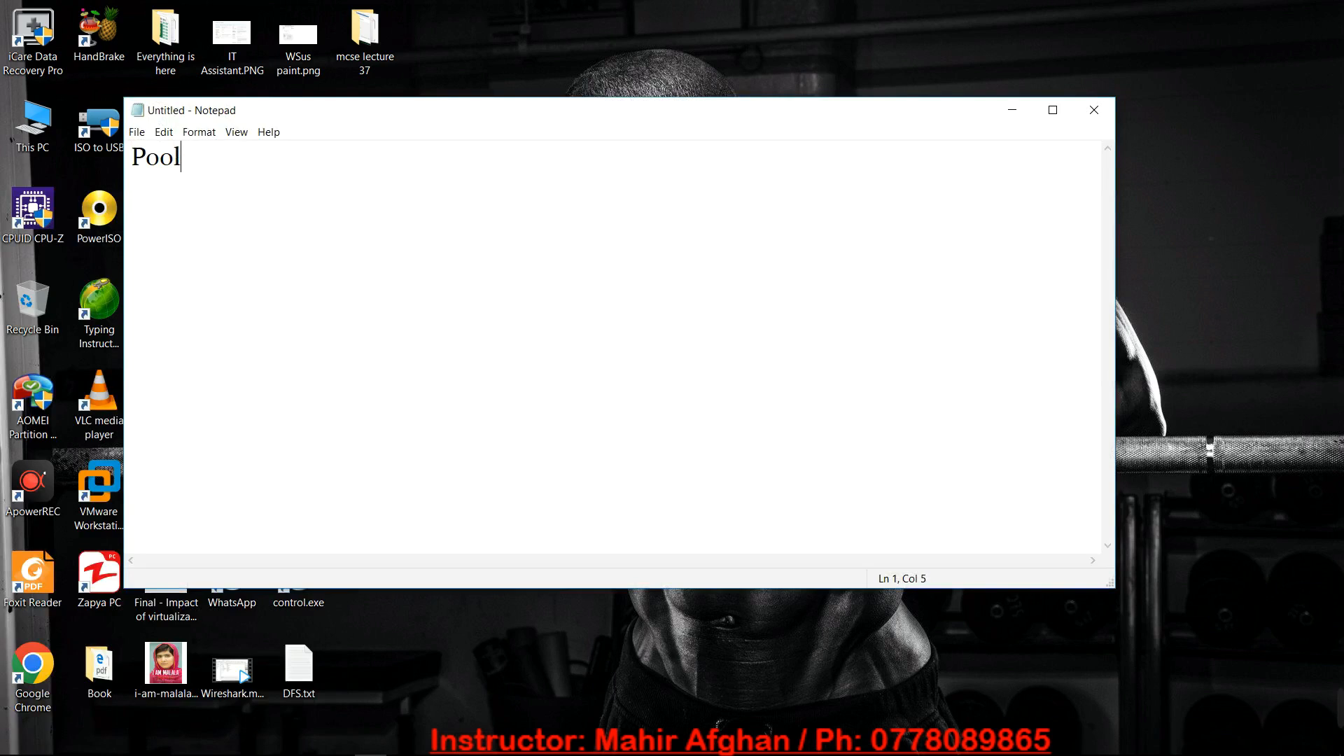
key(Return)
key(Return)
- Write two lines under the heading: "printer -1 : usb 1" and "Printer-2: usb 2"
text(printer -1 :   us)
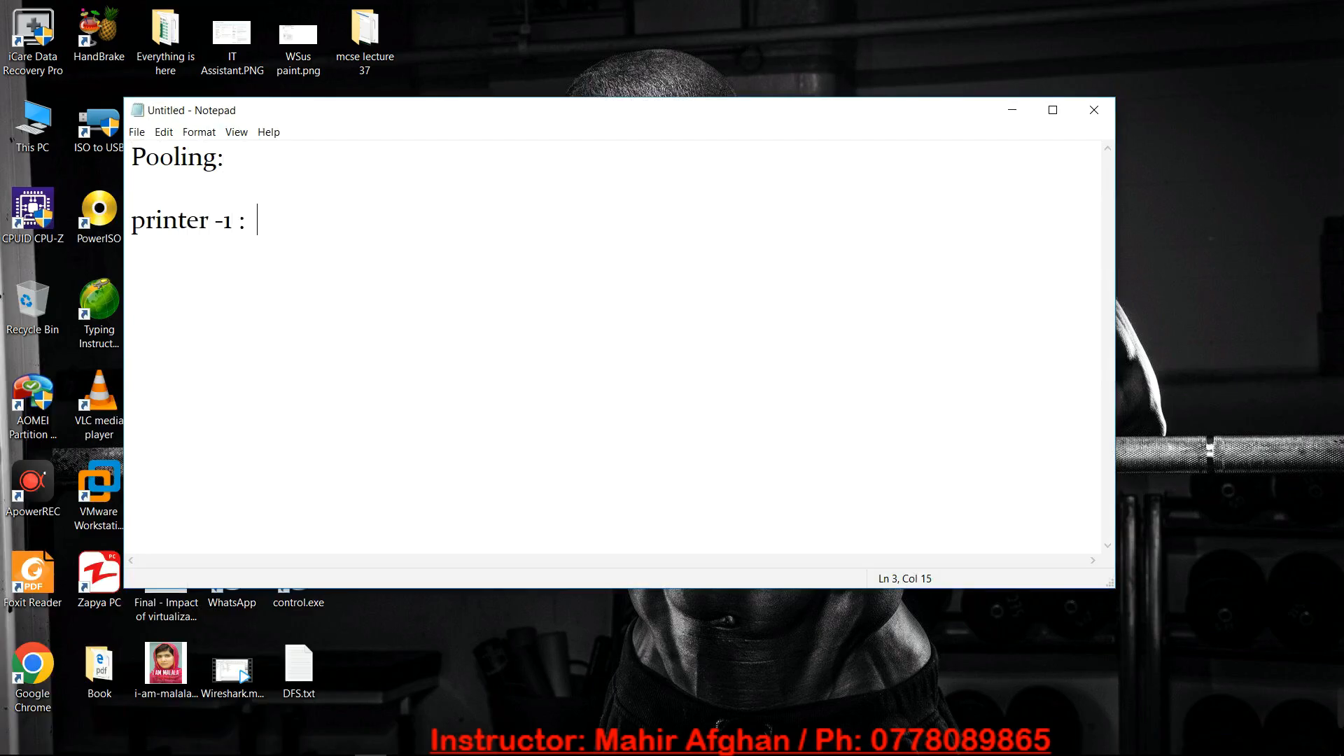
text(b 1)
key(Return)
text(Printer)
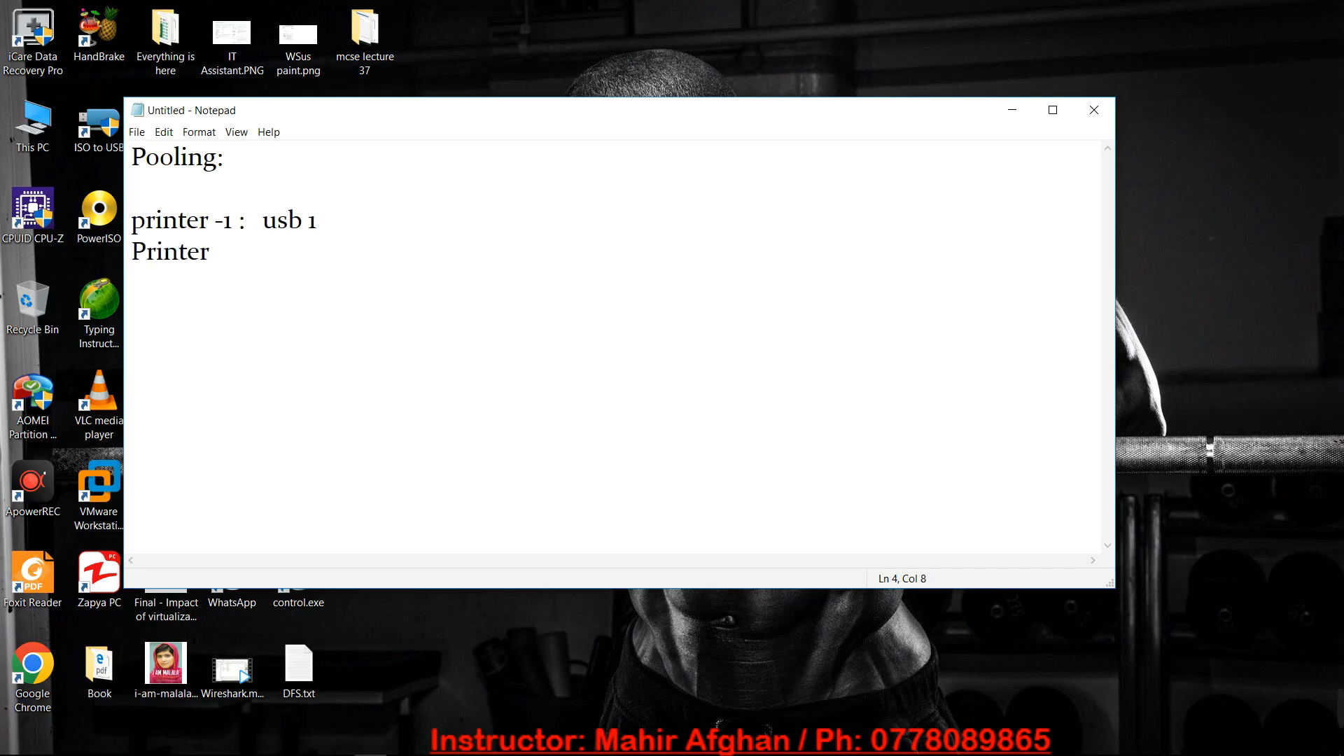
text(-2:    usb 2)
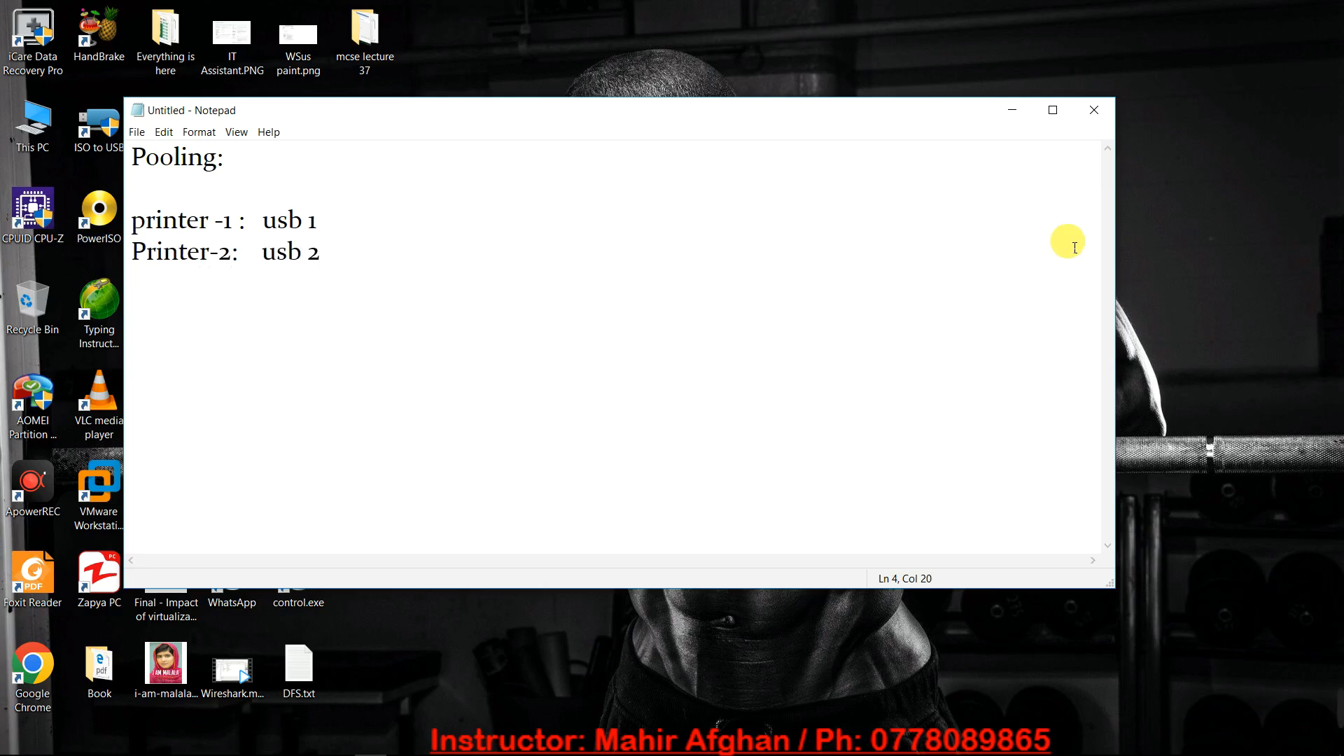
- Examine the two note lines that pair each printer with its own USB port
drag(355, 256, 119, 218)
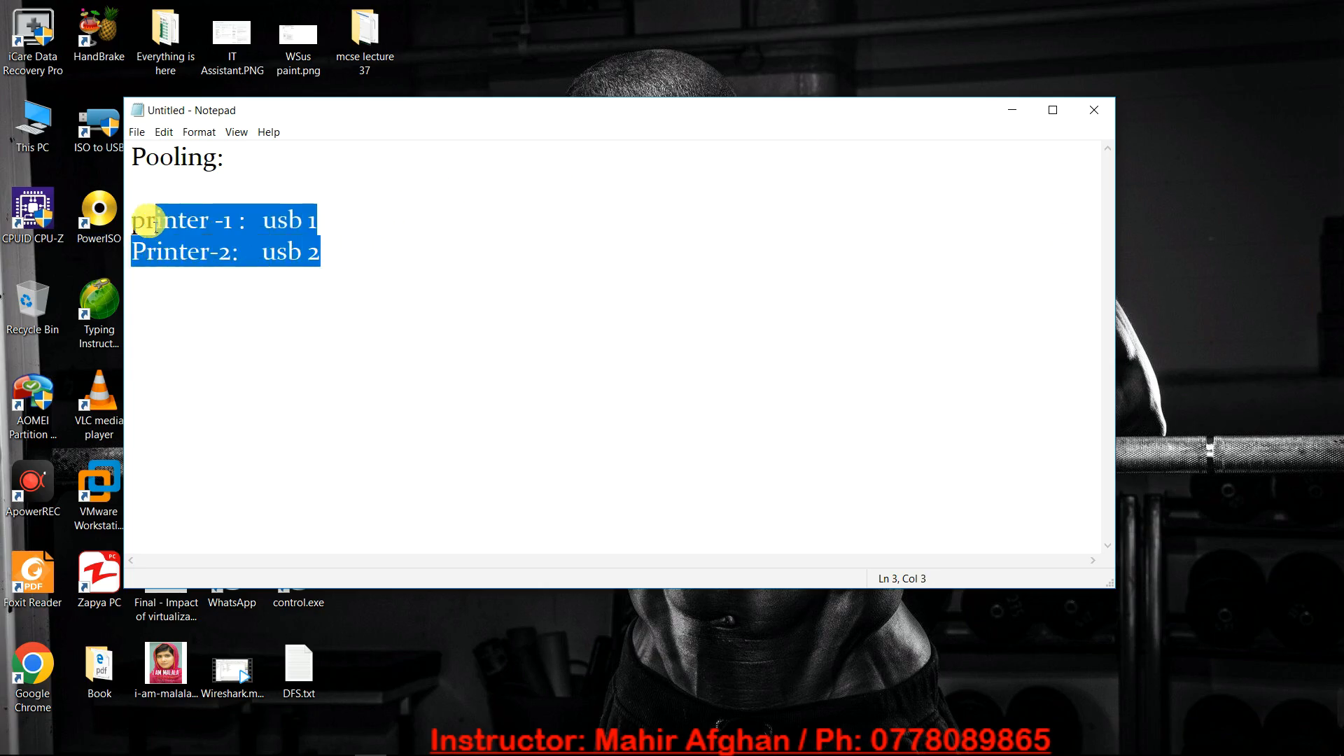
click(357, 241)
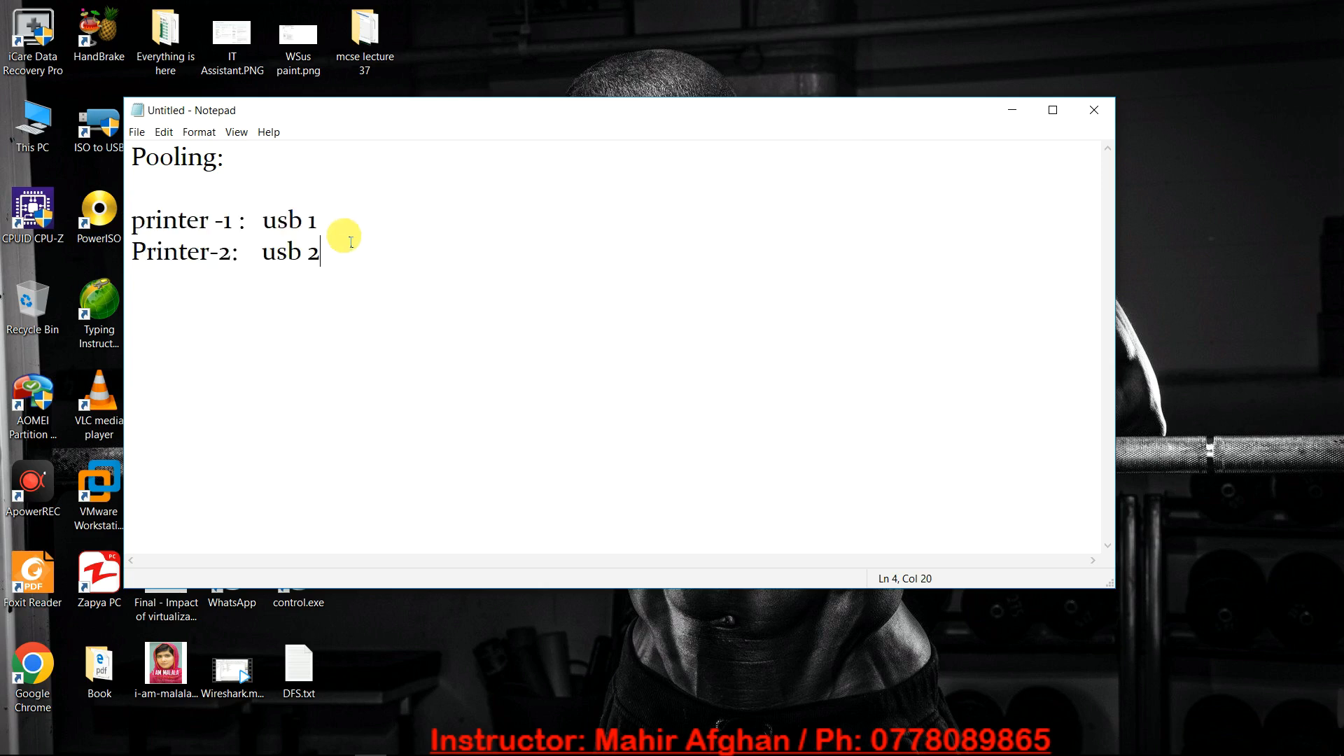
drag(324, 220, 131, 230)
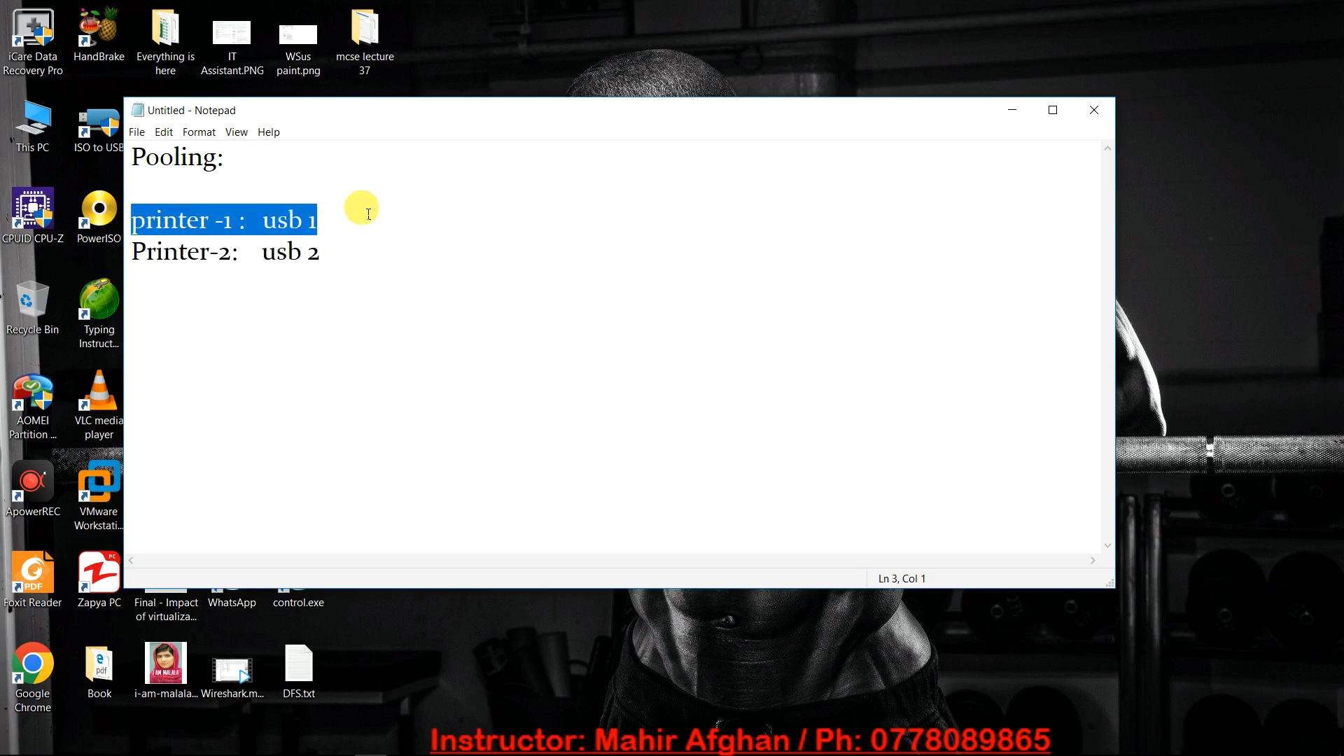
drag(351, 220, 264, 219)
drag(336, 255, 126, 252)
drag(315, 223, 261, 217)
drag(330, 252, 121, 223)
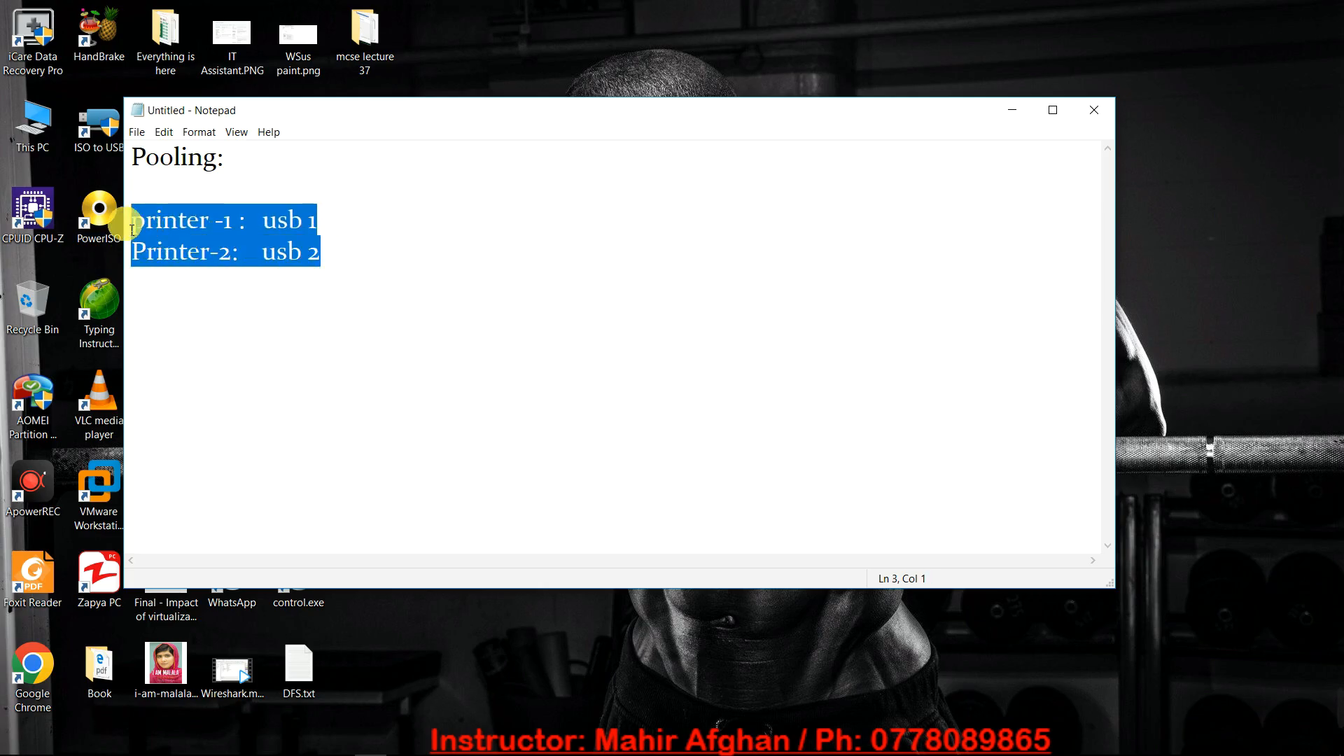
click(335, 258)
drag(346, 222, 126, 229)
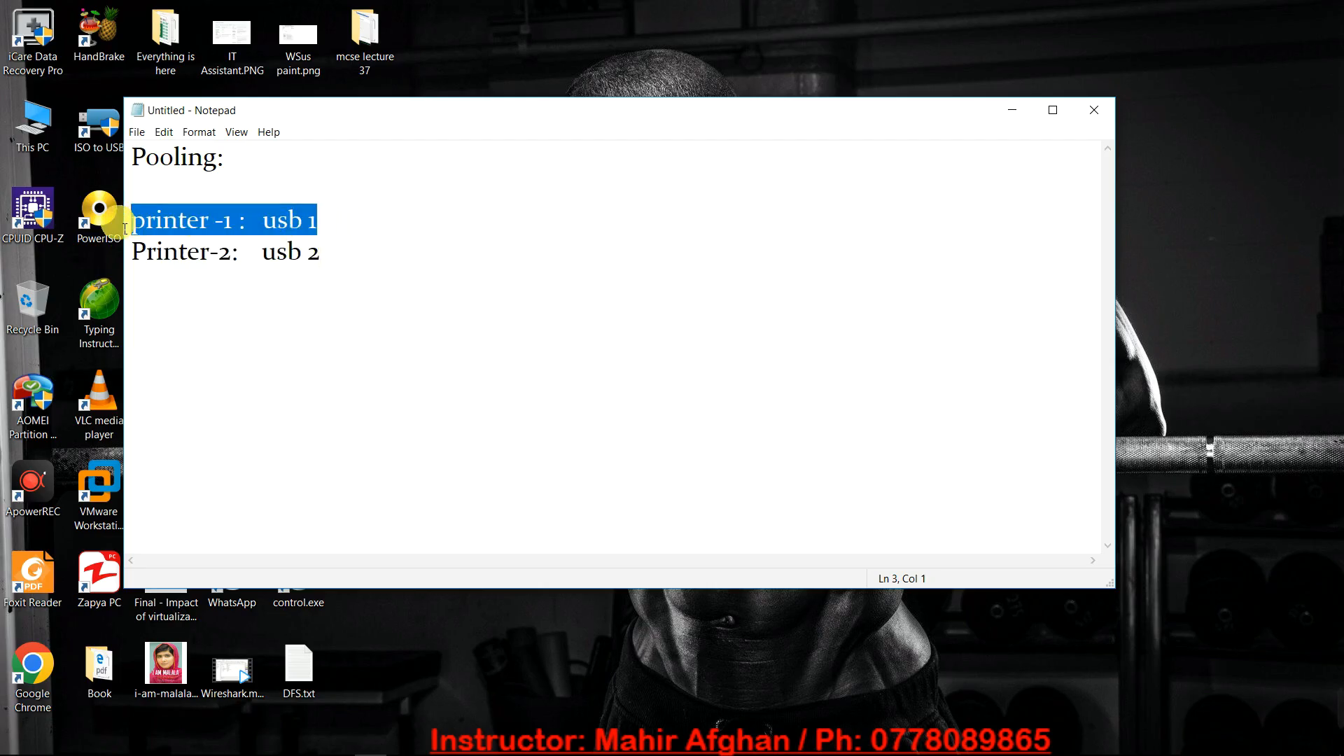
drag(330, 221, 100, 217)
click(203, 220)
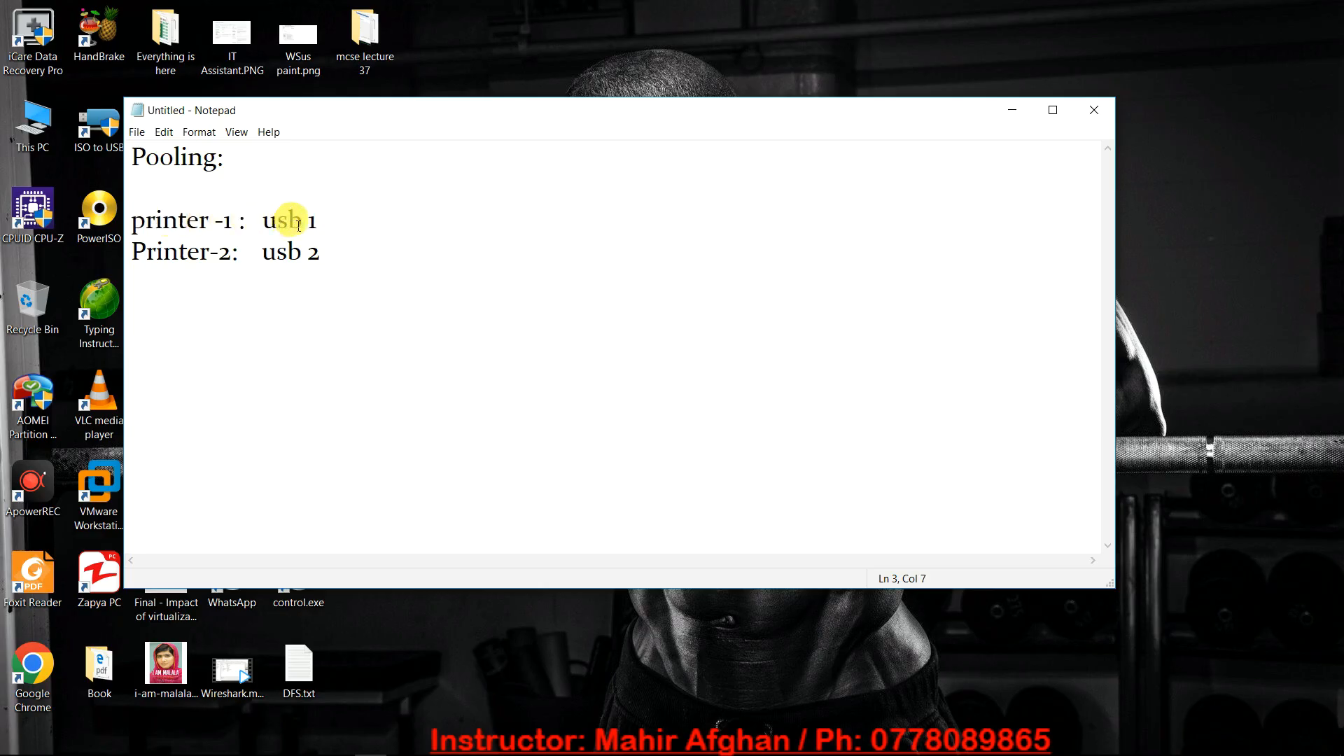
drag(339, 252, 116, 257)
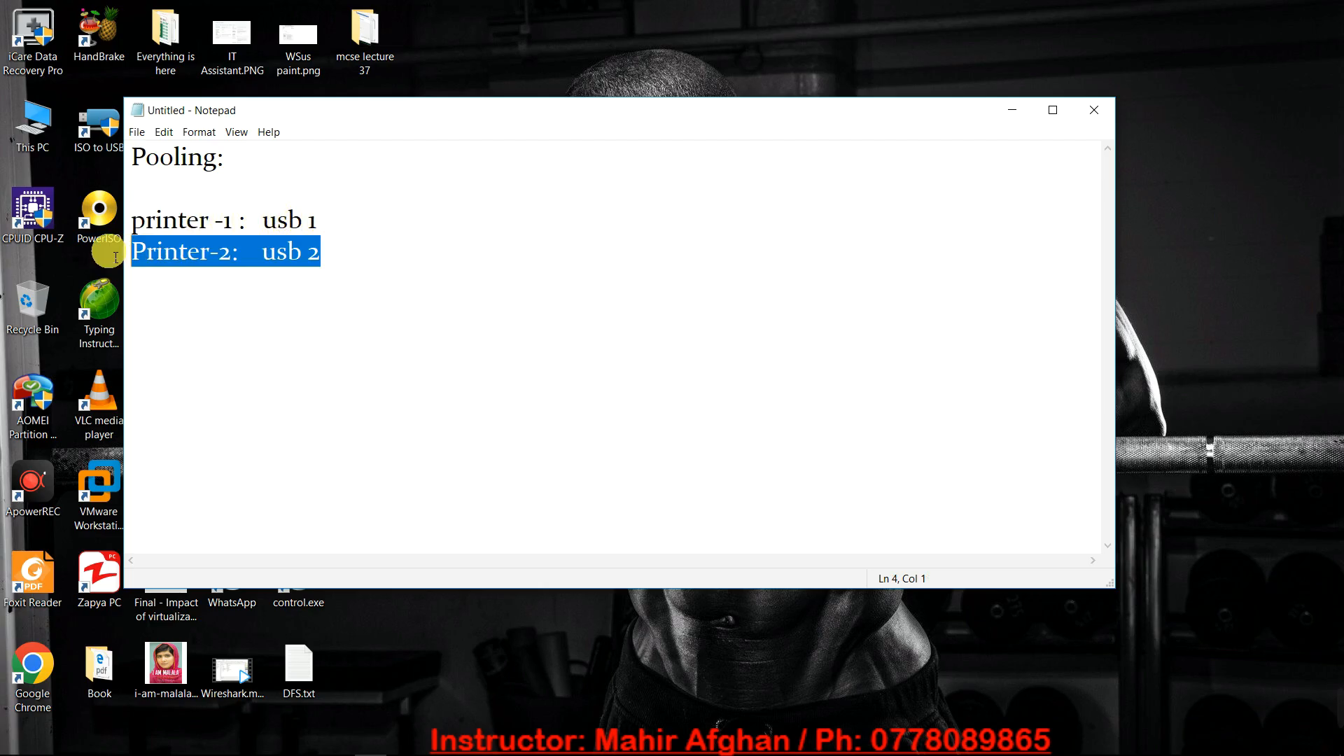
click(272, 256)
click(363, 228)
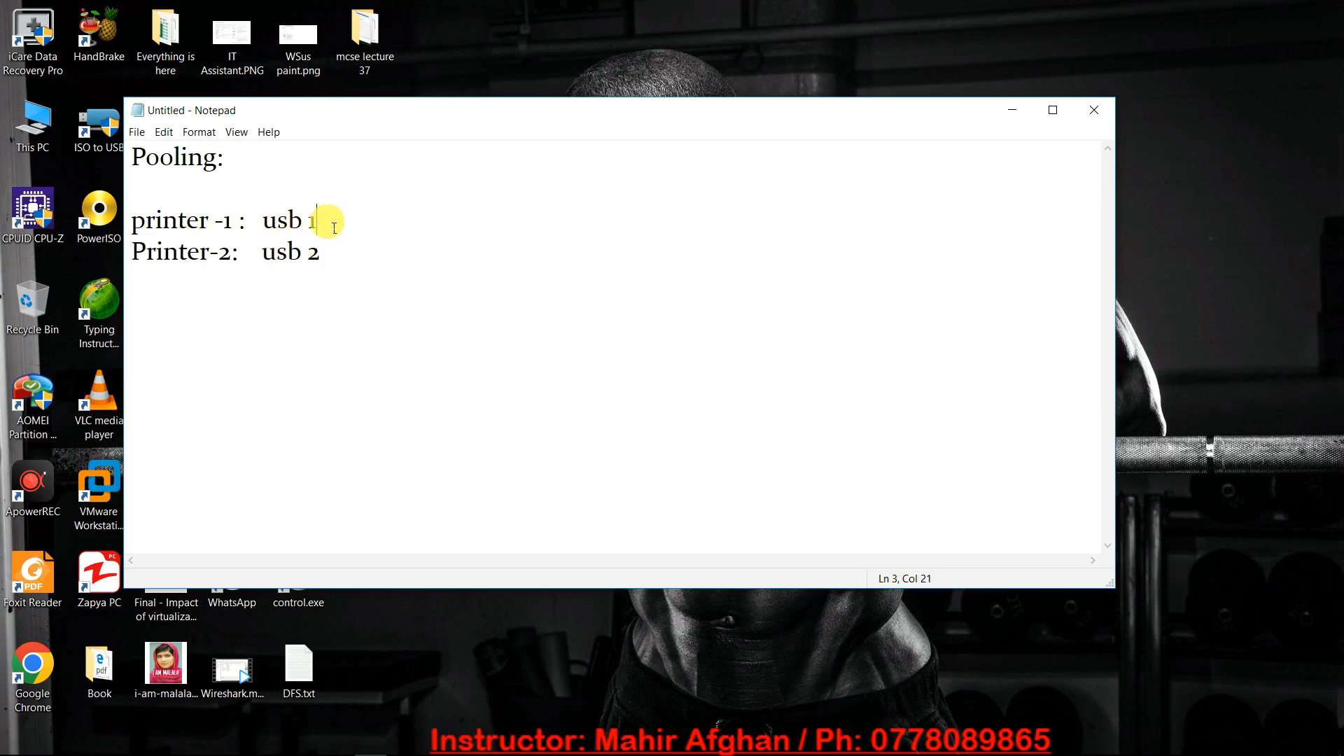
drag(363, 228, 127, 218)
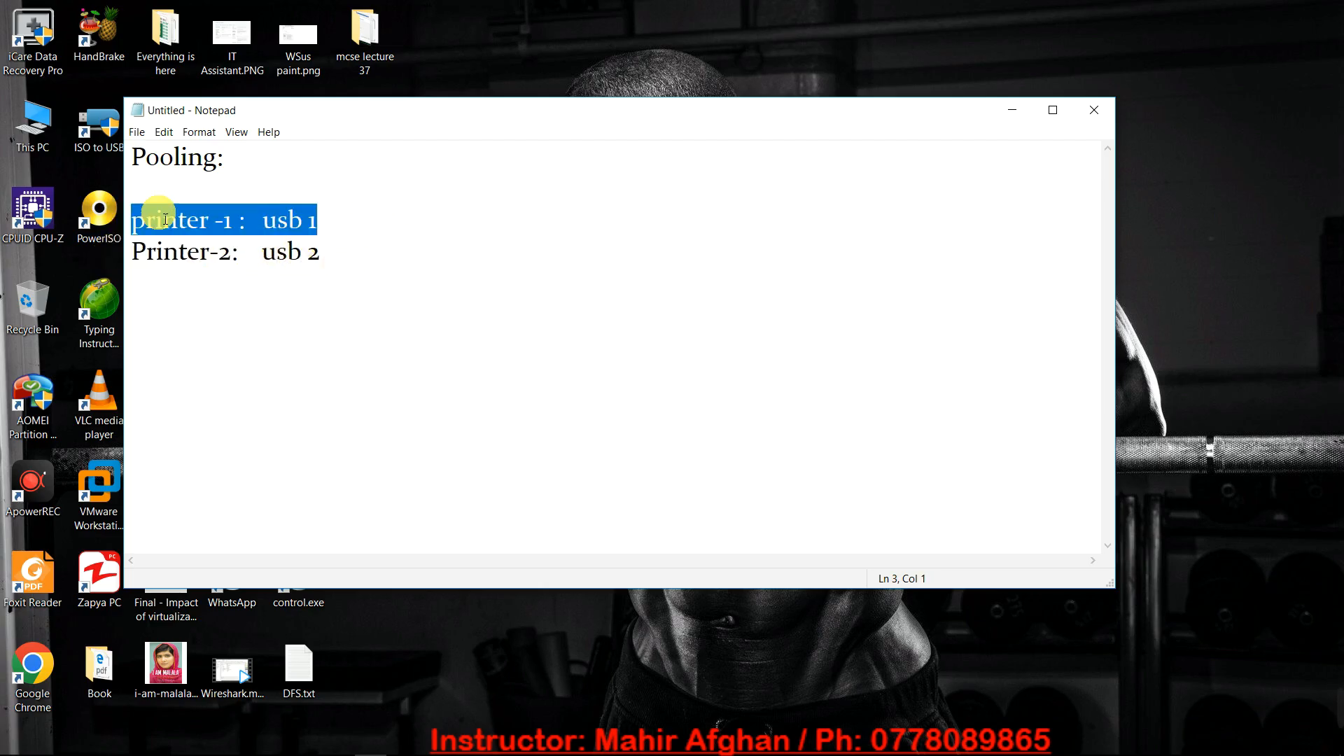
drag(320, 221, 137, 229)
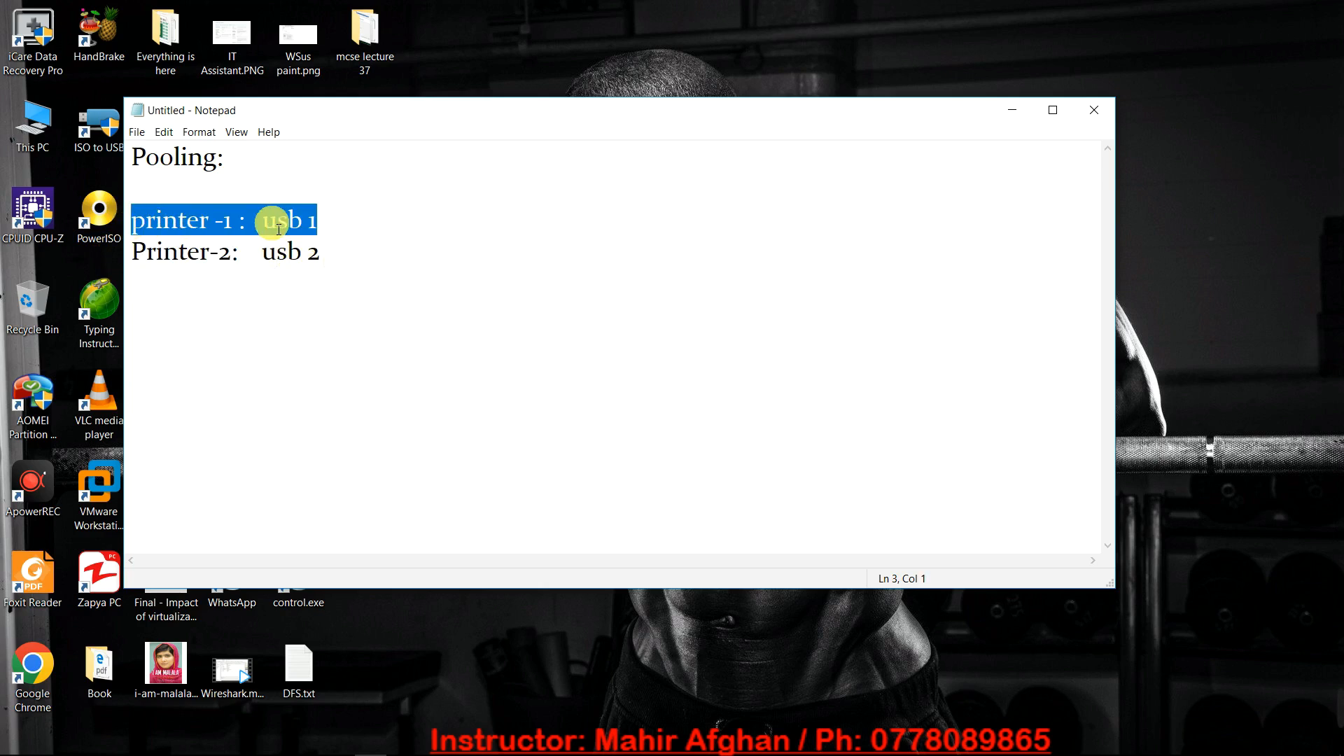
drag(330, 255, 264, 252)
click(363, 237)
drag(362, 236, 142, 226)
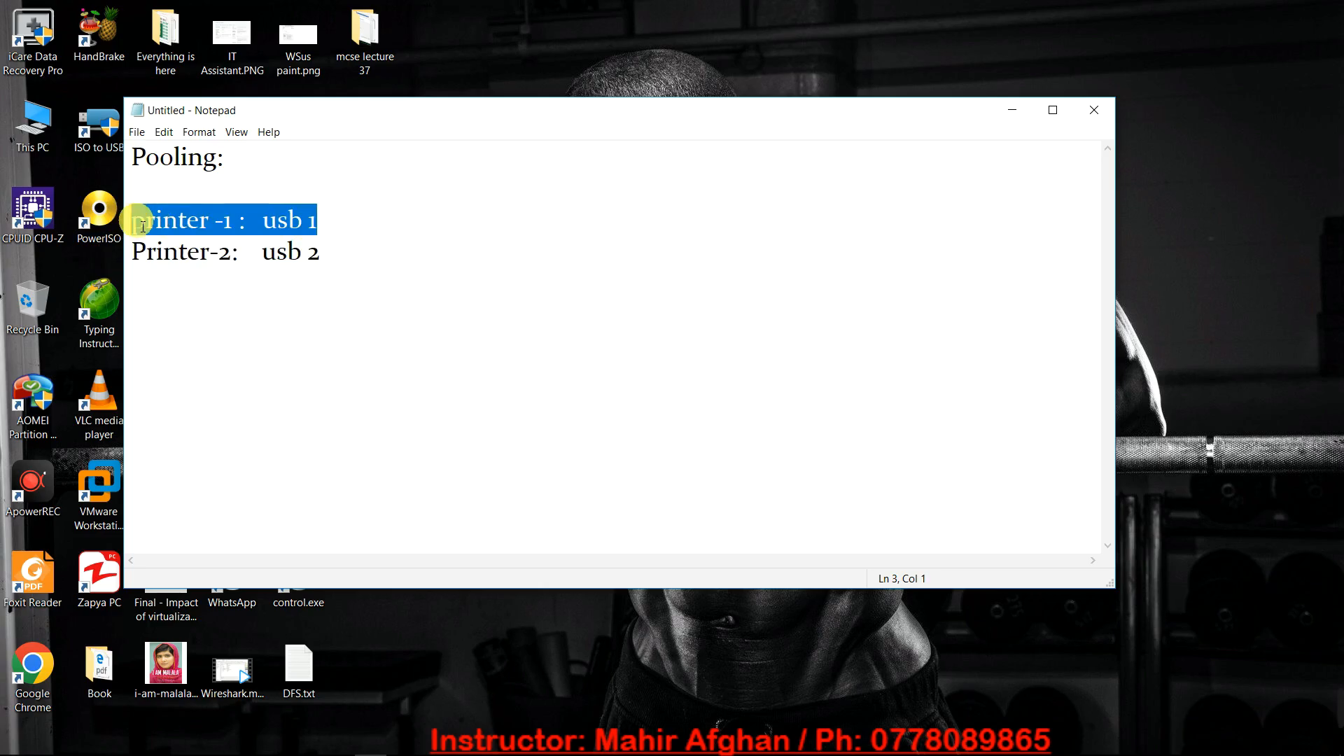
drag(336, 224, 131, 228)
drag(339, 258, 133, 252)
click(138, 261)
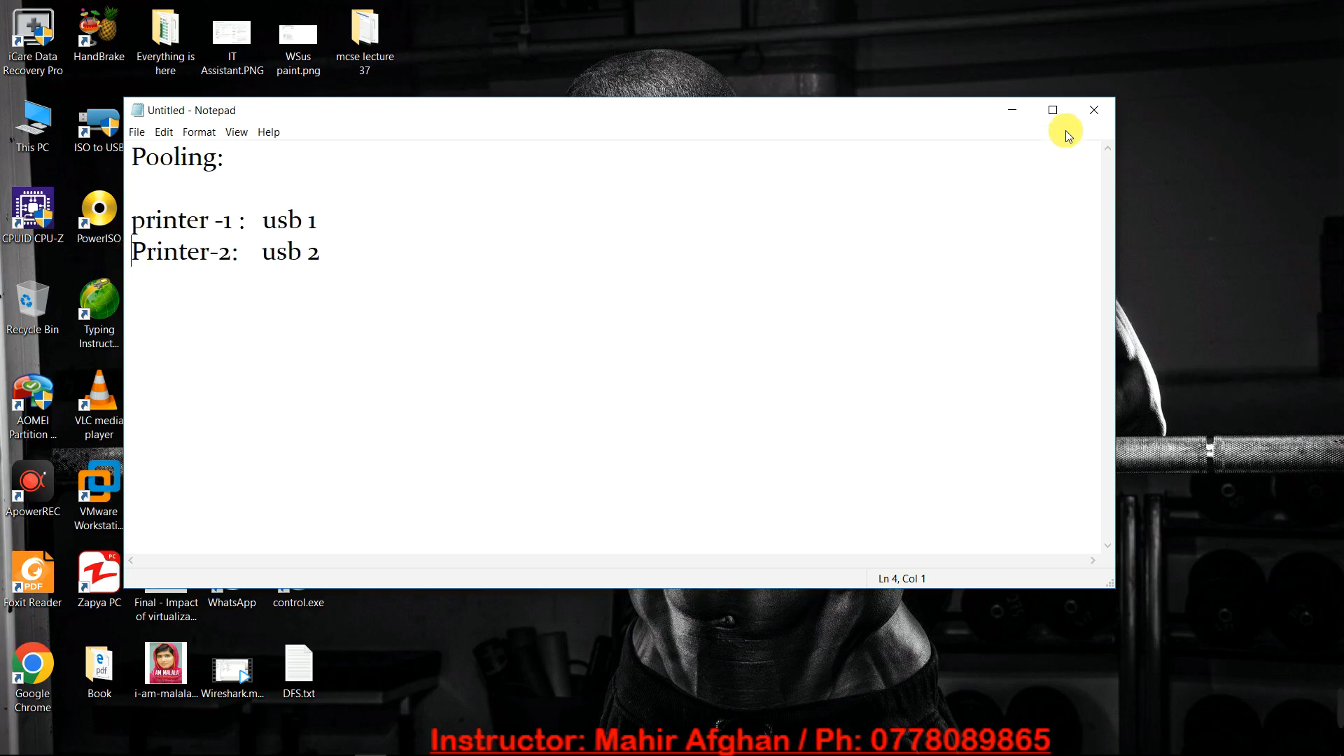
- Close the note without saving it and switch back to the server-2019 virtual machine
click(1089, 116)
click(705, 387)
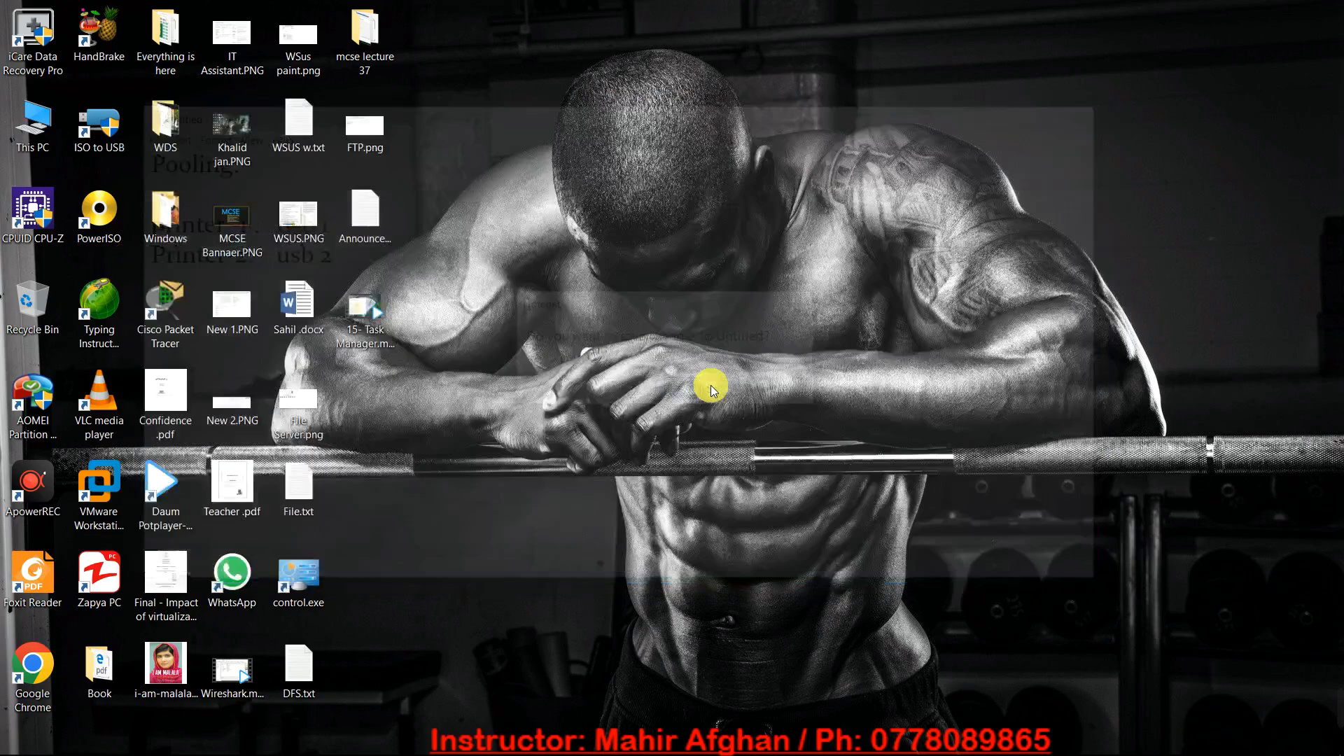
mouse_move(337, 743)
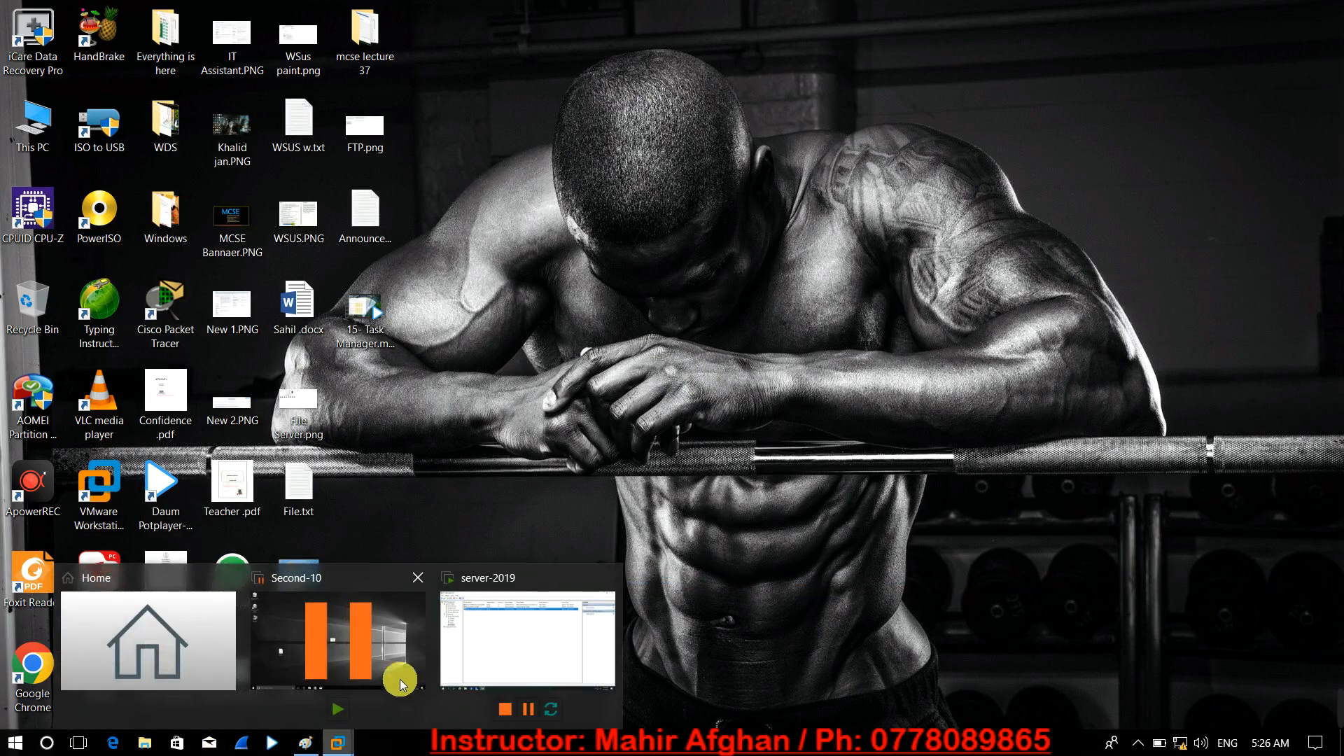
click(546, 622)
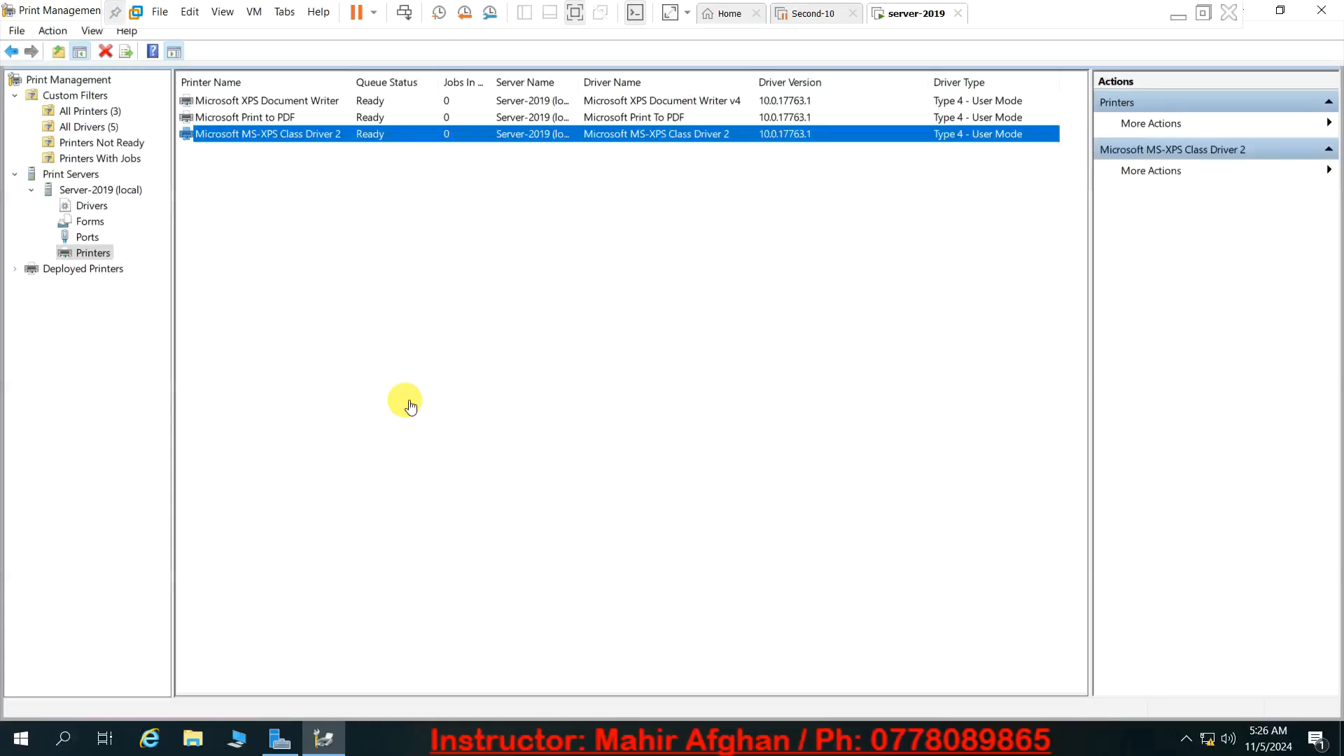
- Reopen the Microsoft MS-XPS Class Driver 2 printer's properties and enable printer pooling in its port settings
right_click(313, 133)
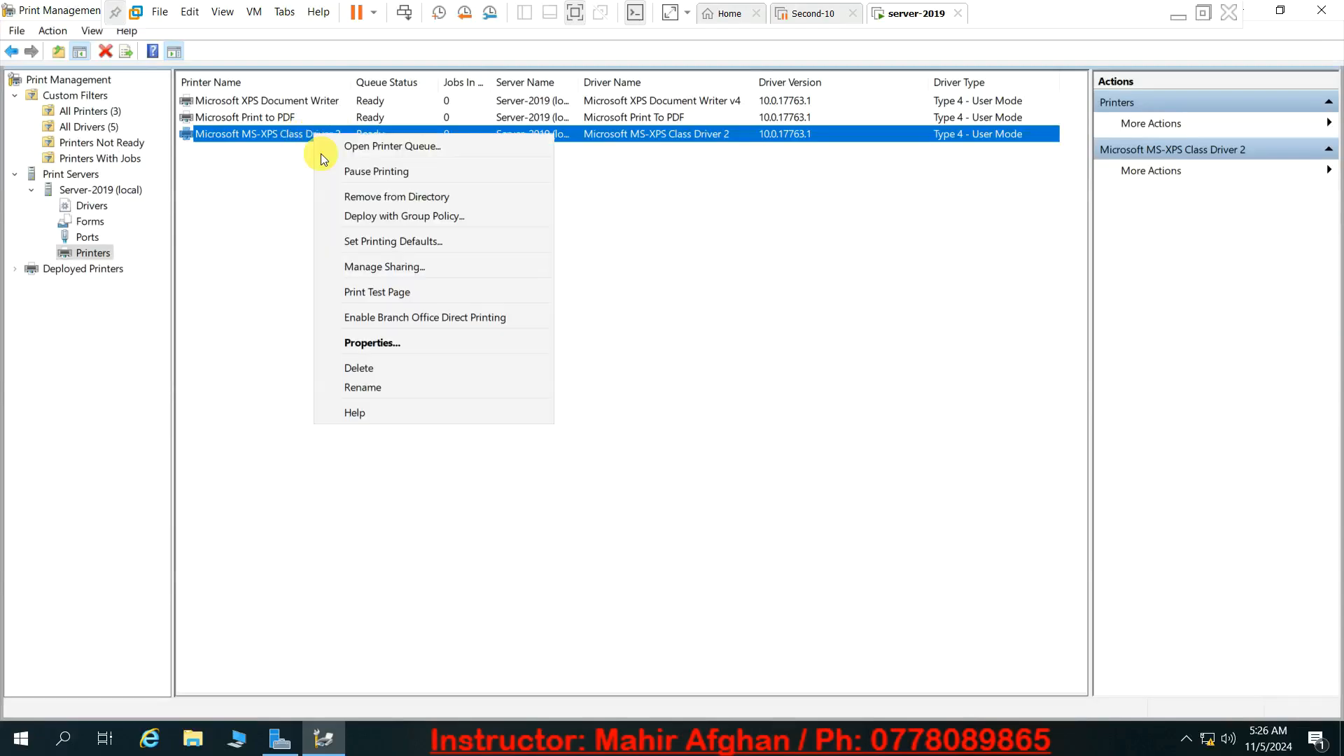
click(364, 340)
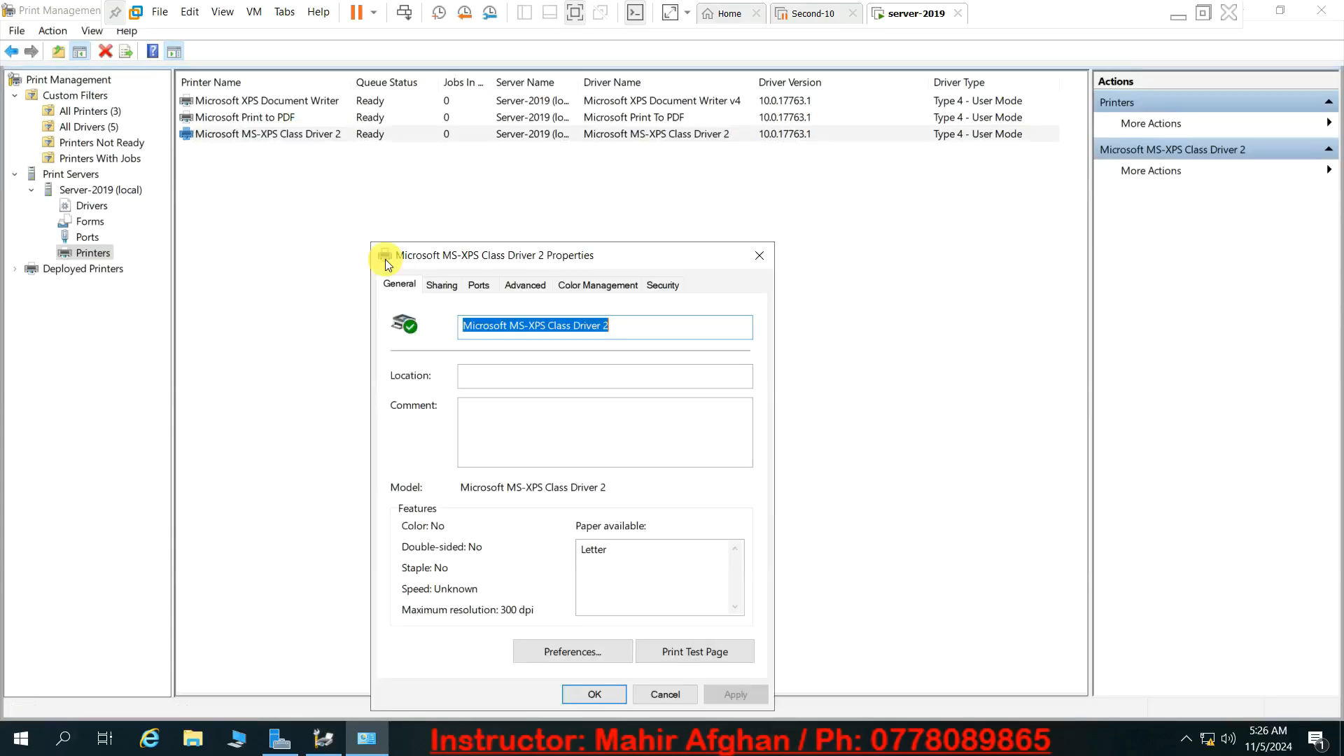
click(476, 285)
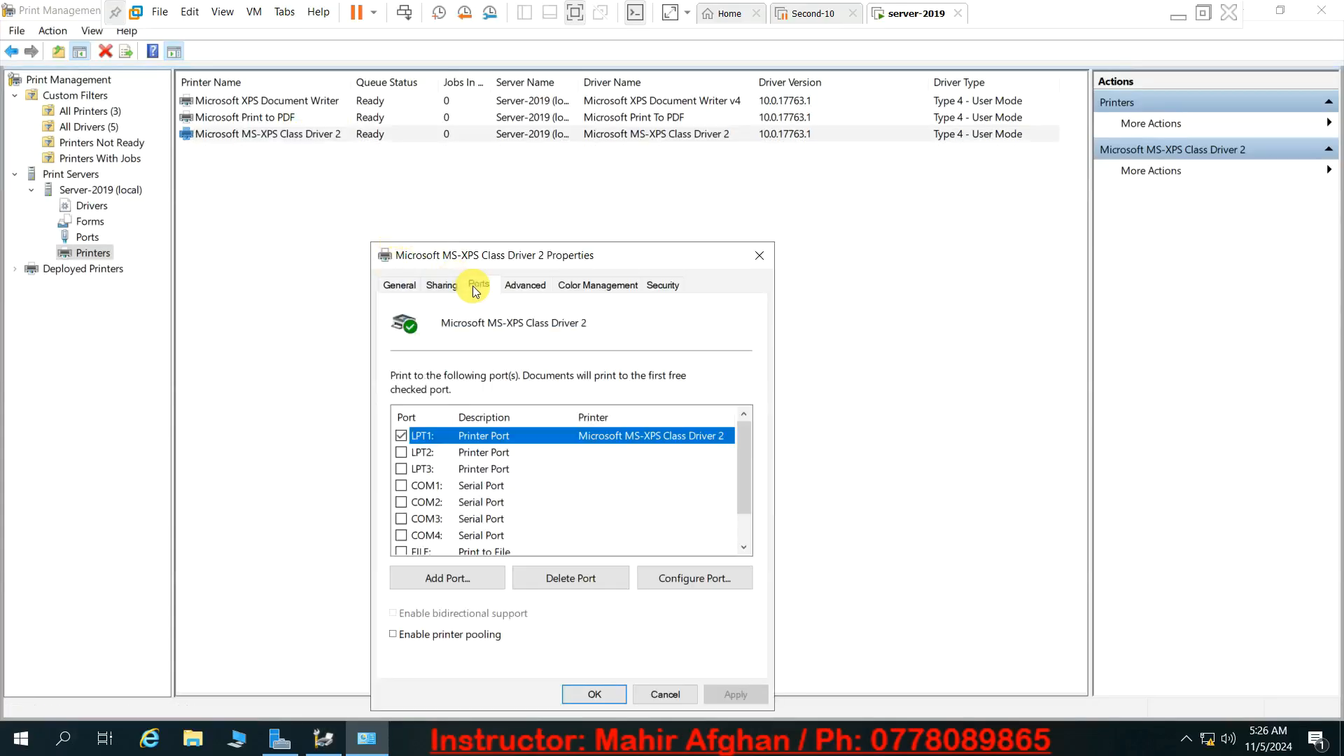
click(415, 639)
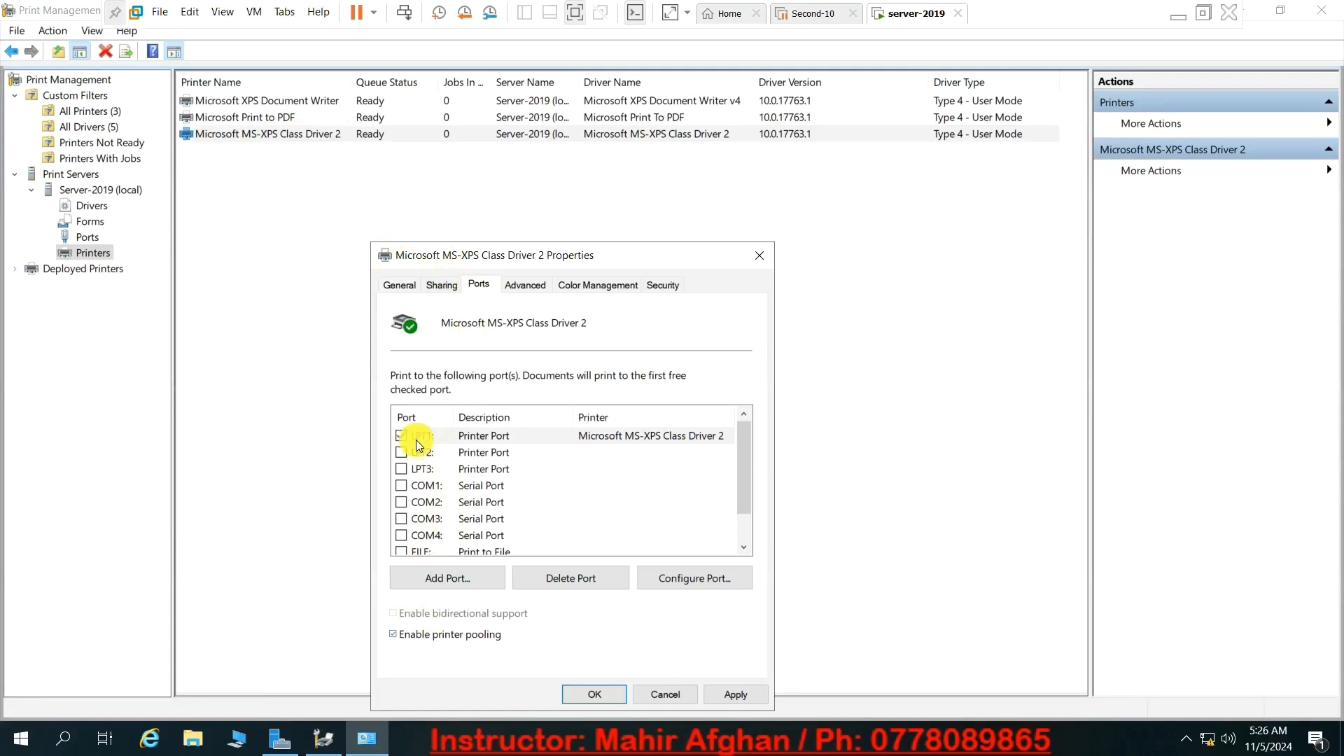
- Select and deselect port LPT2, switch printer pooling back off, and accept the printer properties
click(403, 457)
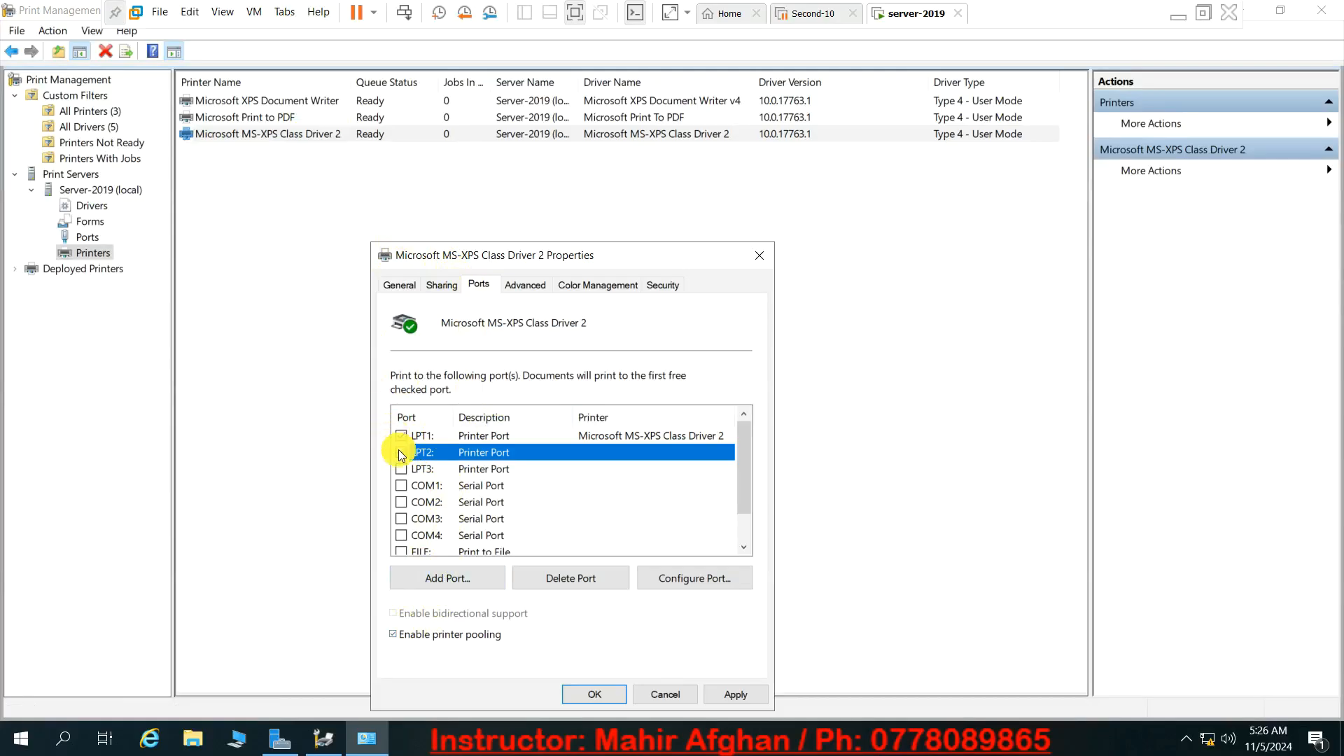
click(400, 453)
click(414, 634)
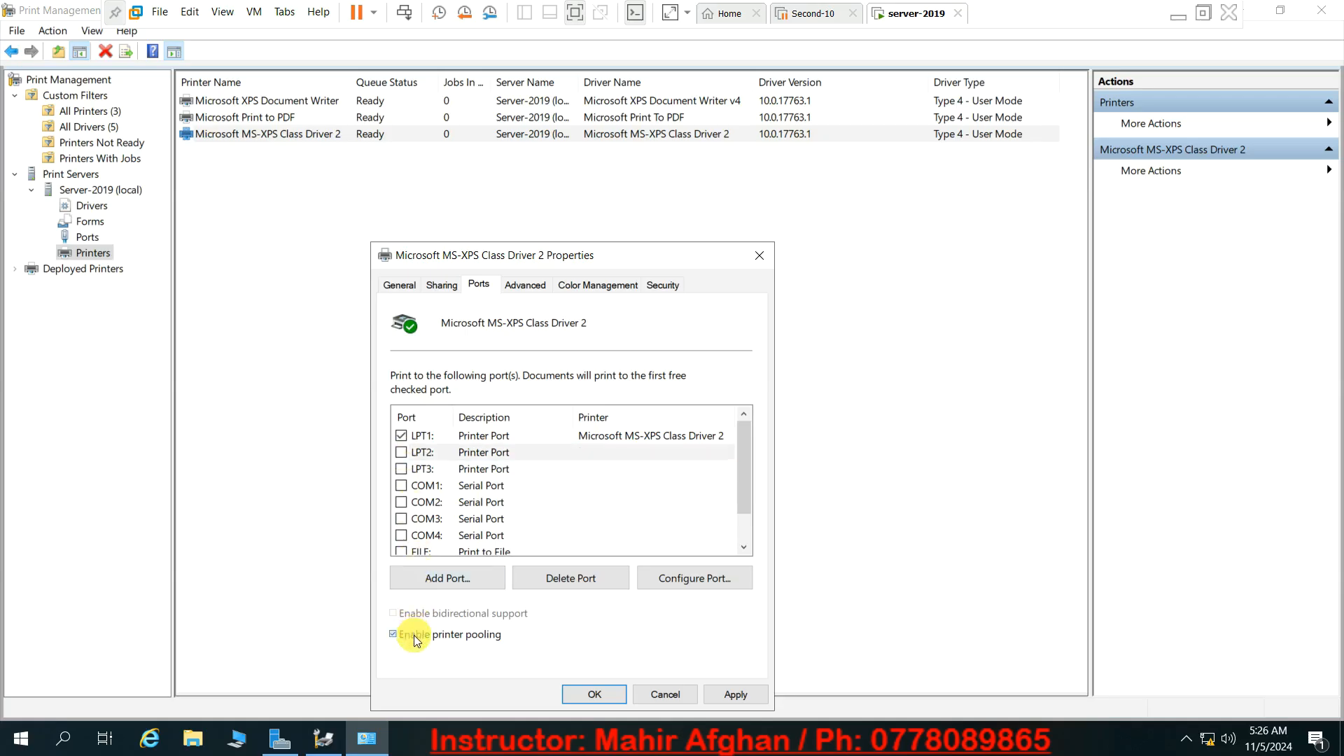
click(595, 694)
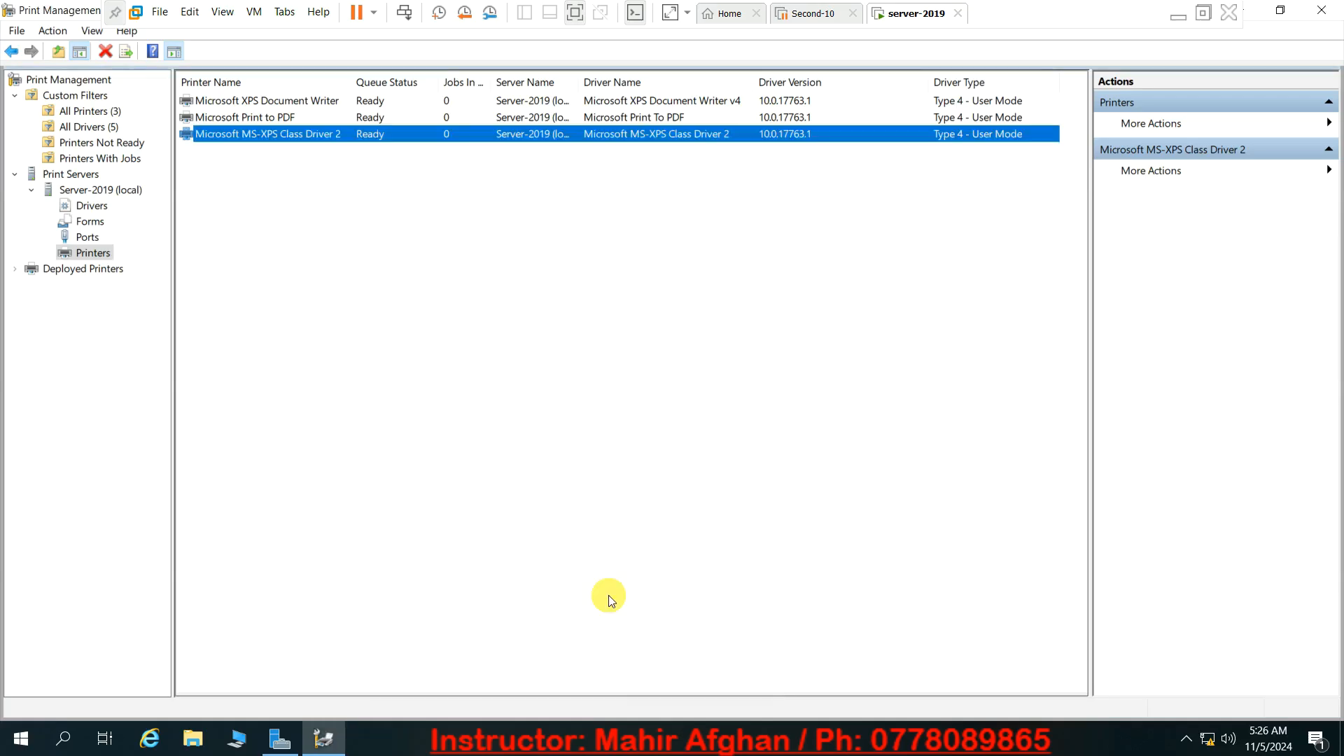
- In the Microsoft MS-XPS Class Driver 2 printer's advanced properties, switch availability to a time range and back to always available
right_click(528, 132)
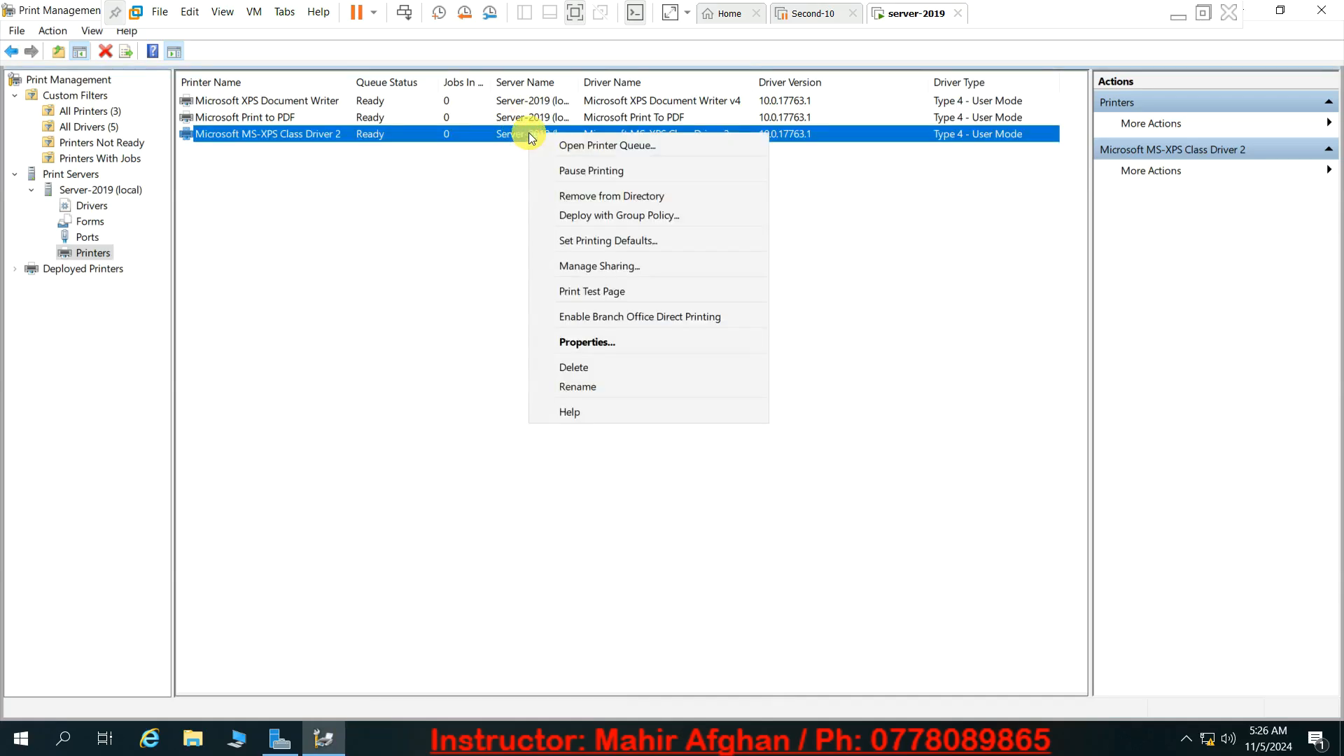
click(599, 338)
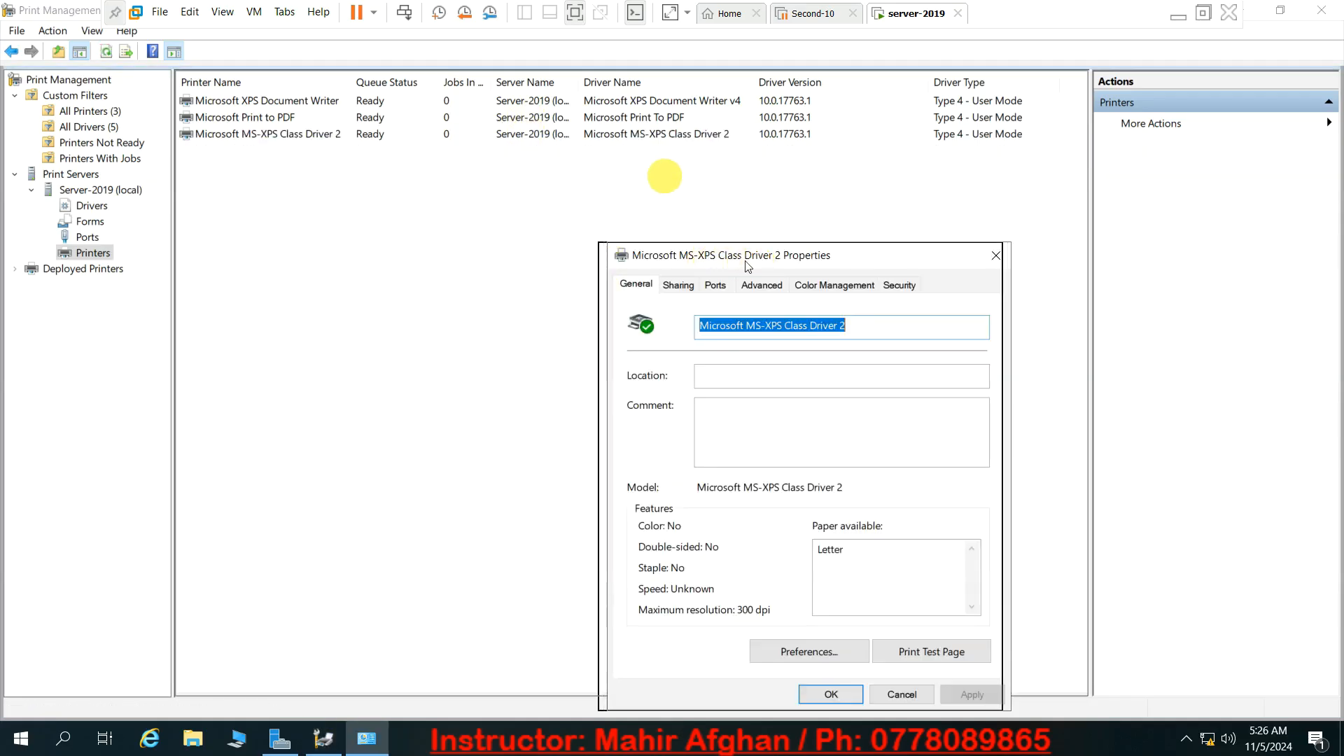
click(672, 203)
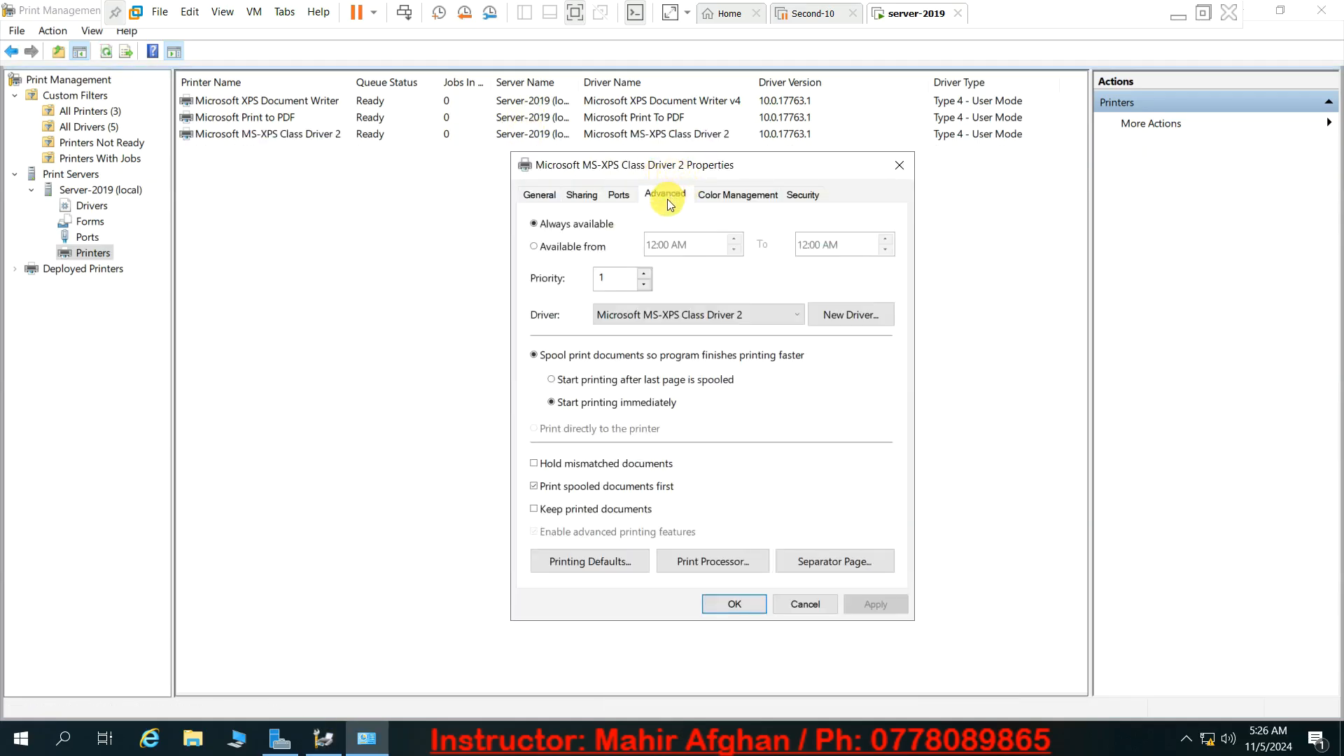
click(561, 246)
click(662, 245)
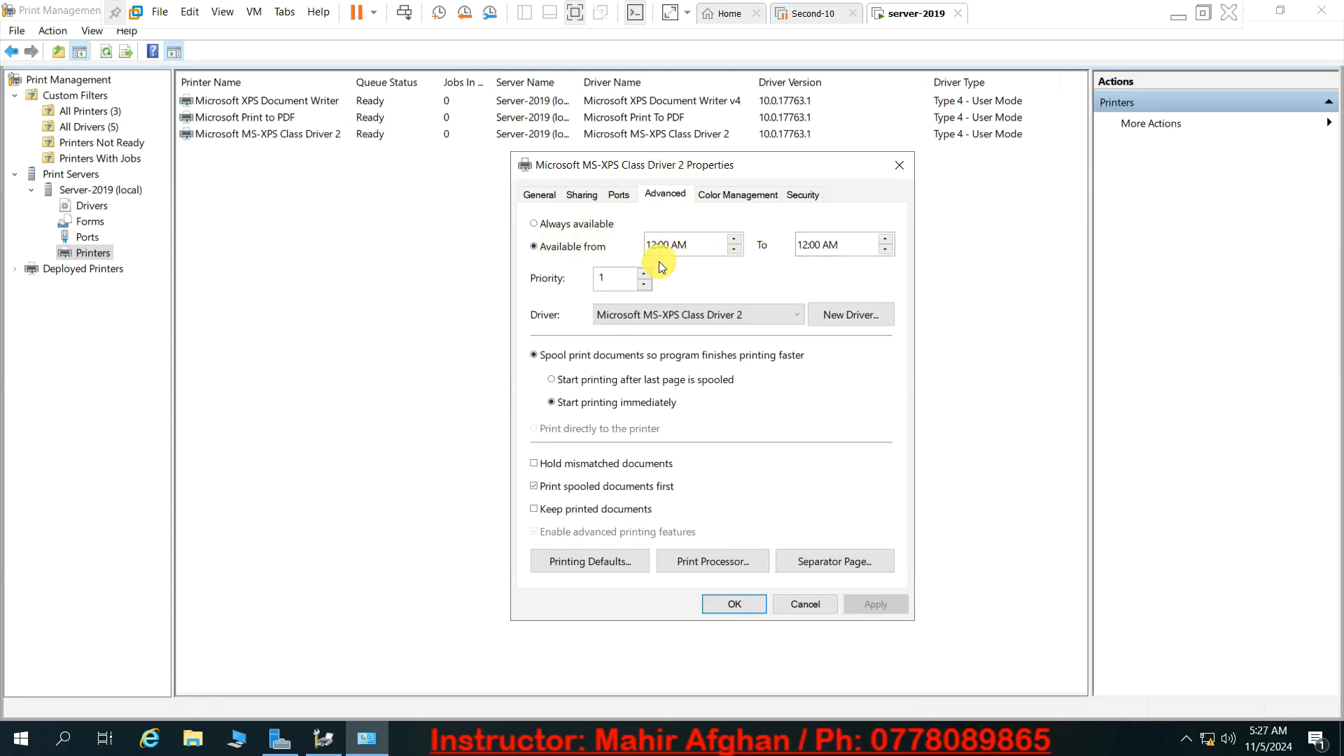
click(557, 225)
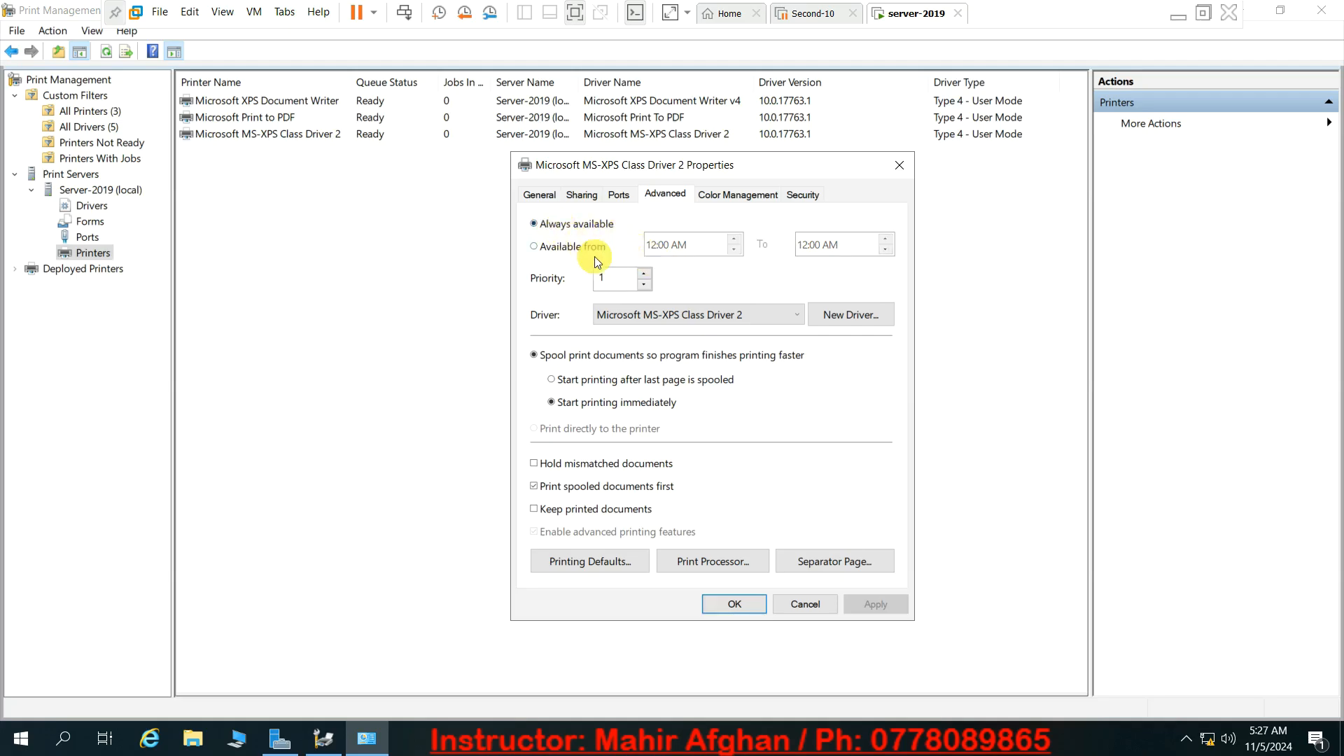
- Try several different values for the printer's priority and set it back to 1
click(600, 277)
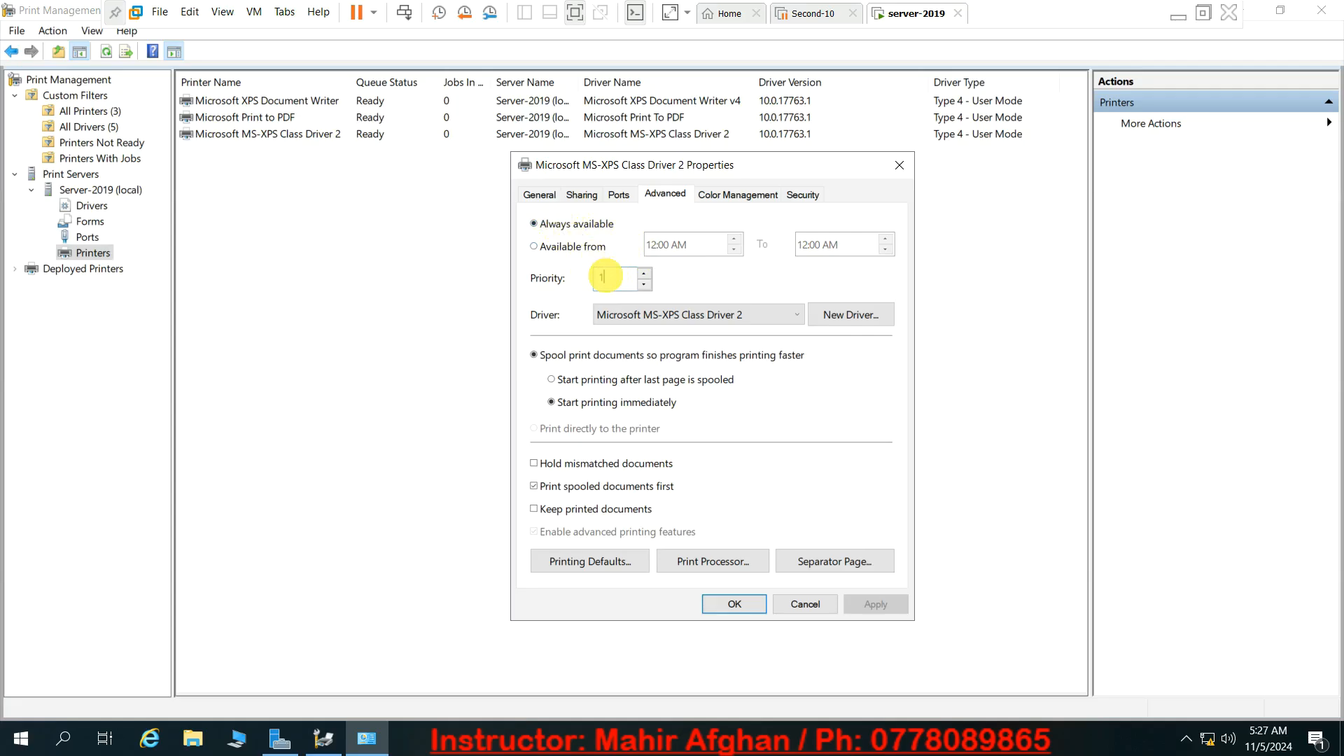
key(BackSpace)
text(10)
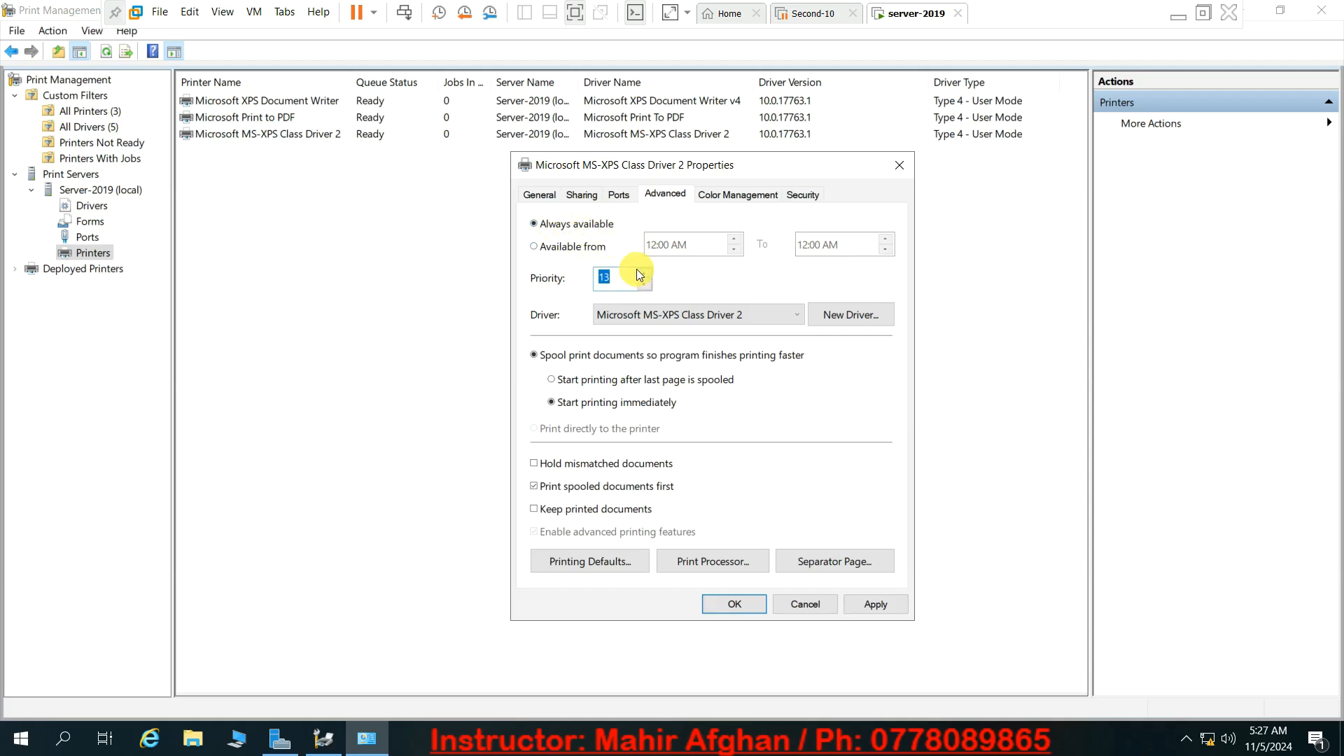
text(10)
key(BackSpace)
text(2)
key(BackSpace)
key(BackSpace)
text(8)
click(609, 277)
key(BackSpace)
key(BackSpace)
text(1)
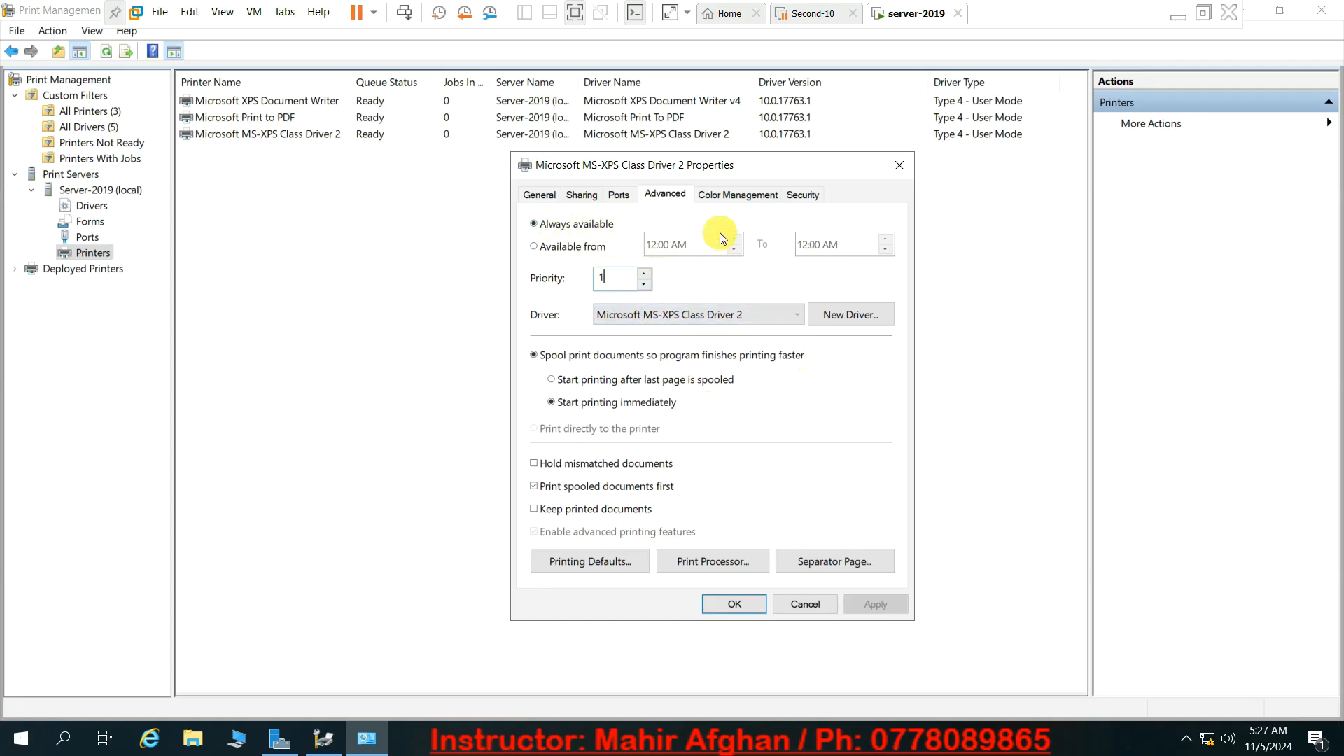
- Review the printer's color management window and security permissions, and accept the printer properties
click(728, 197)
click(672, 252)
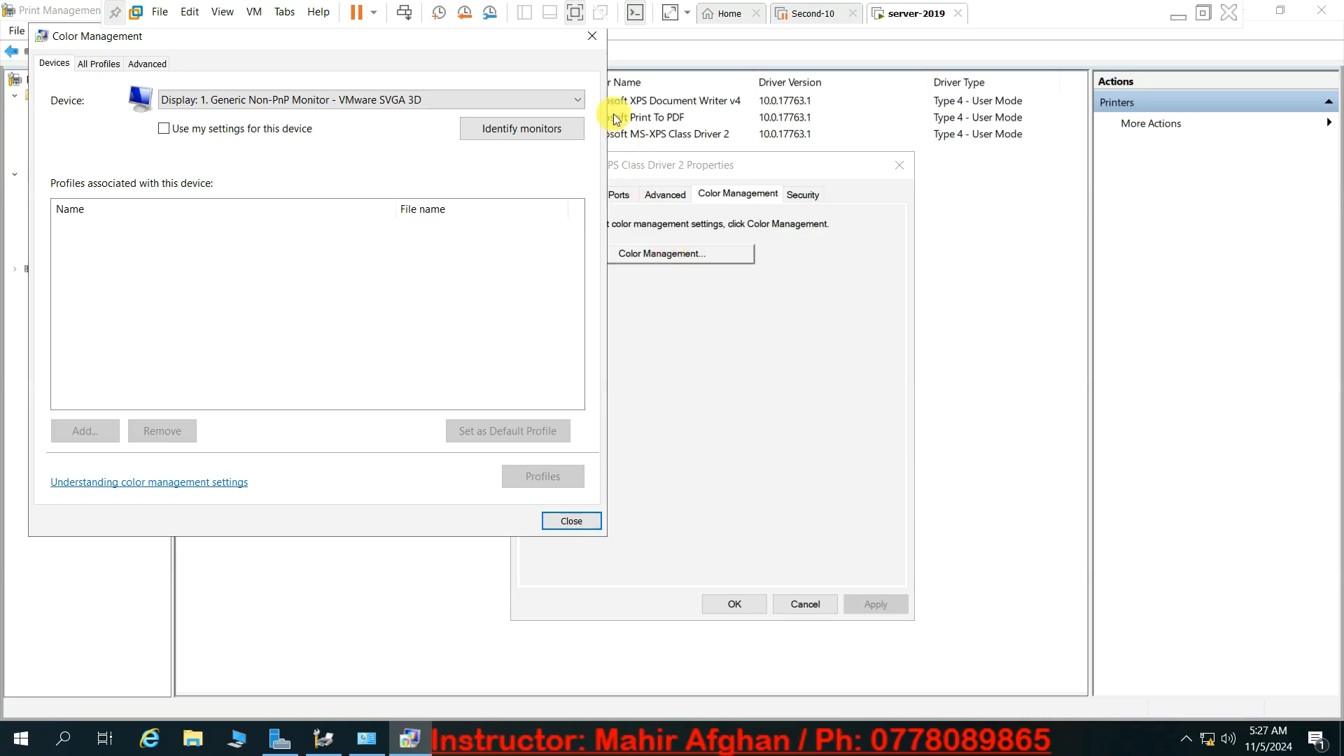
click(592, 41)
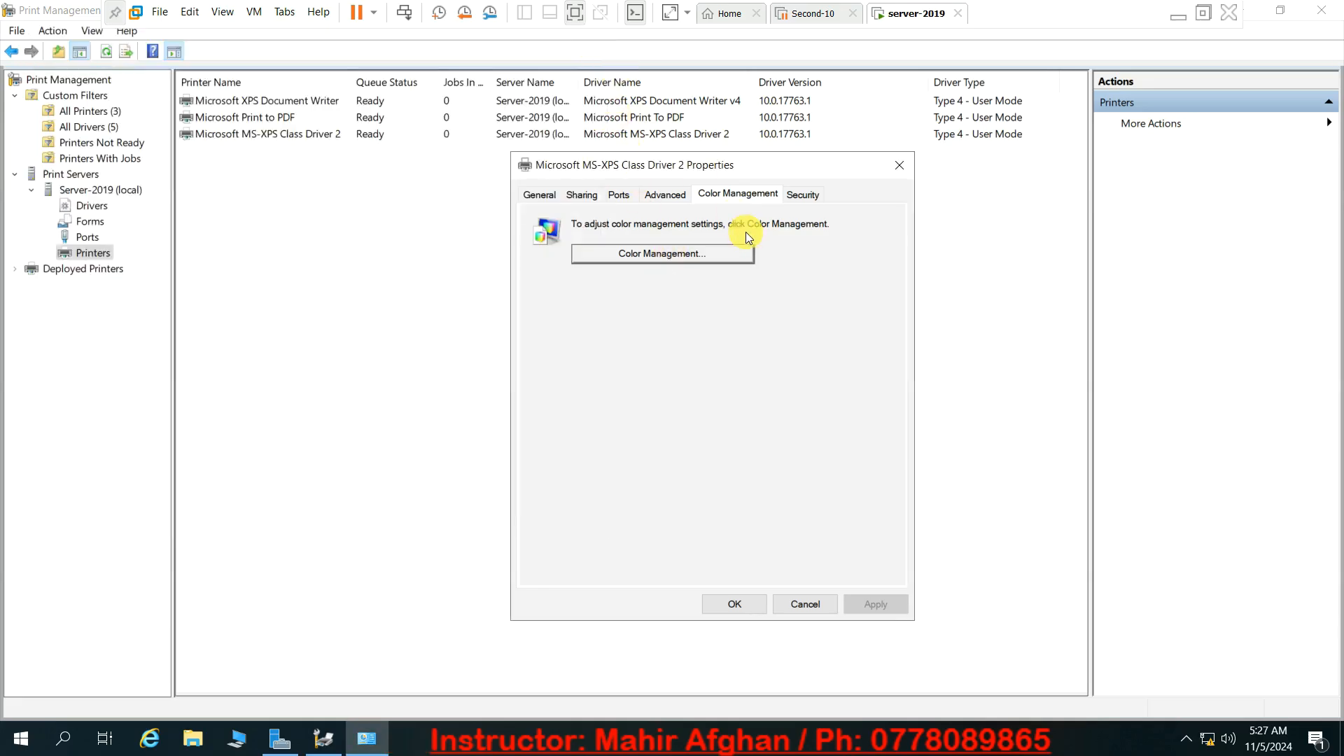
click(796, 201)
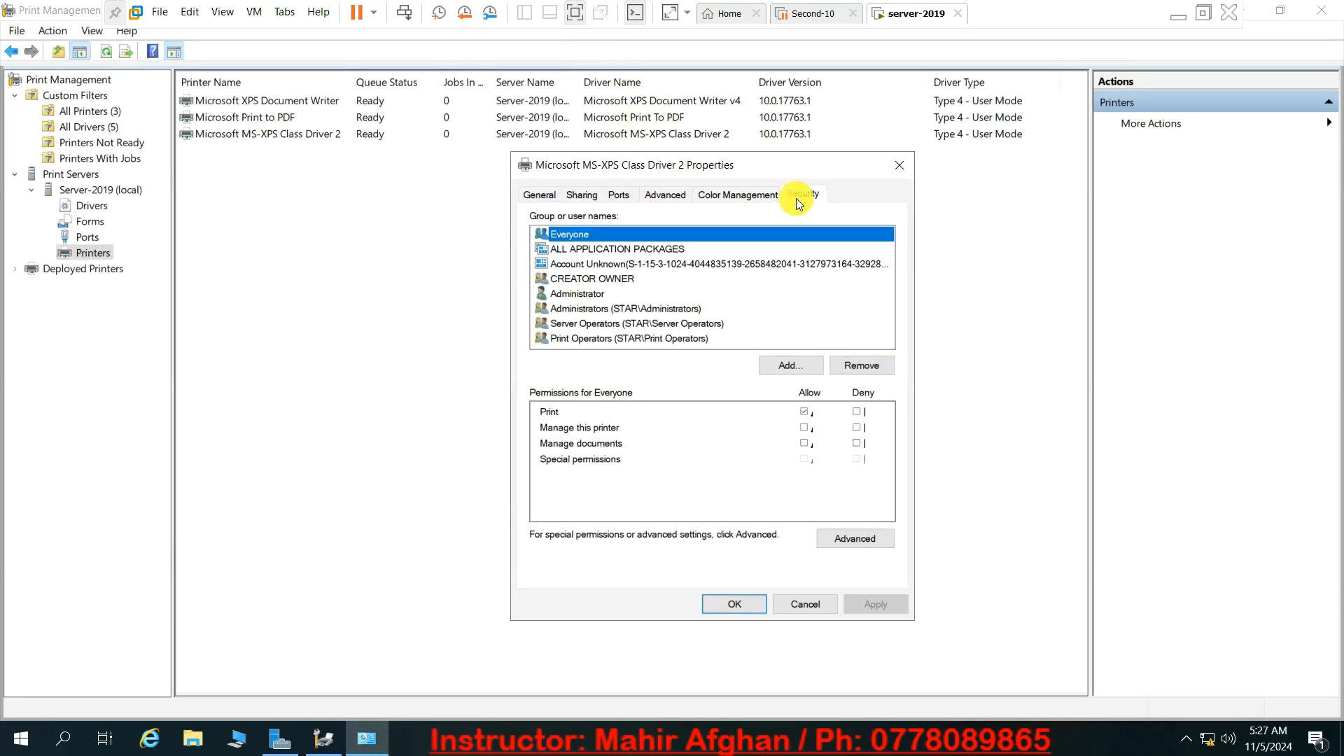
click(733, 606)
- Check the Microsoft MS-XPS Class Driver 2 printer's sharing settings, close its properties and refresh the printer list
right_click(392, 137)
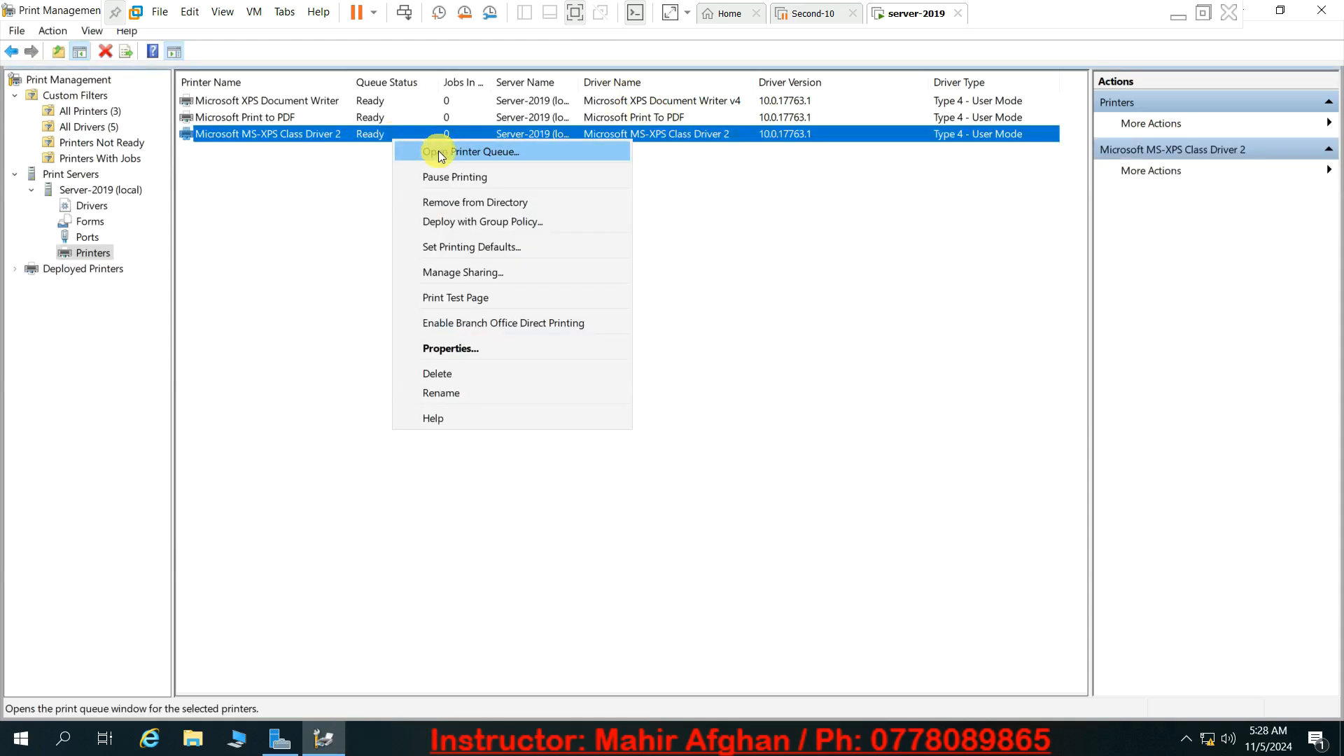
click(452, 348)
click(535, 286)
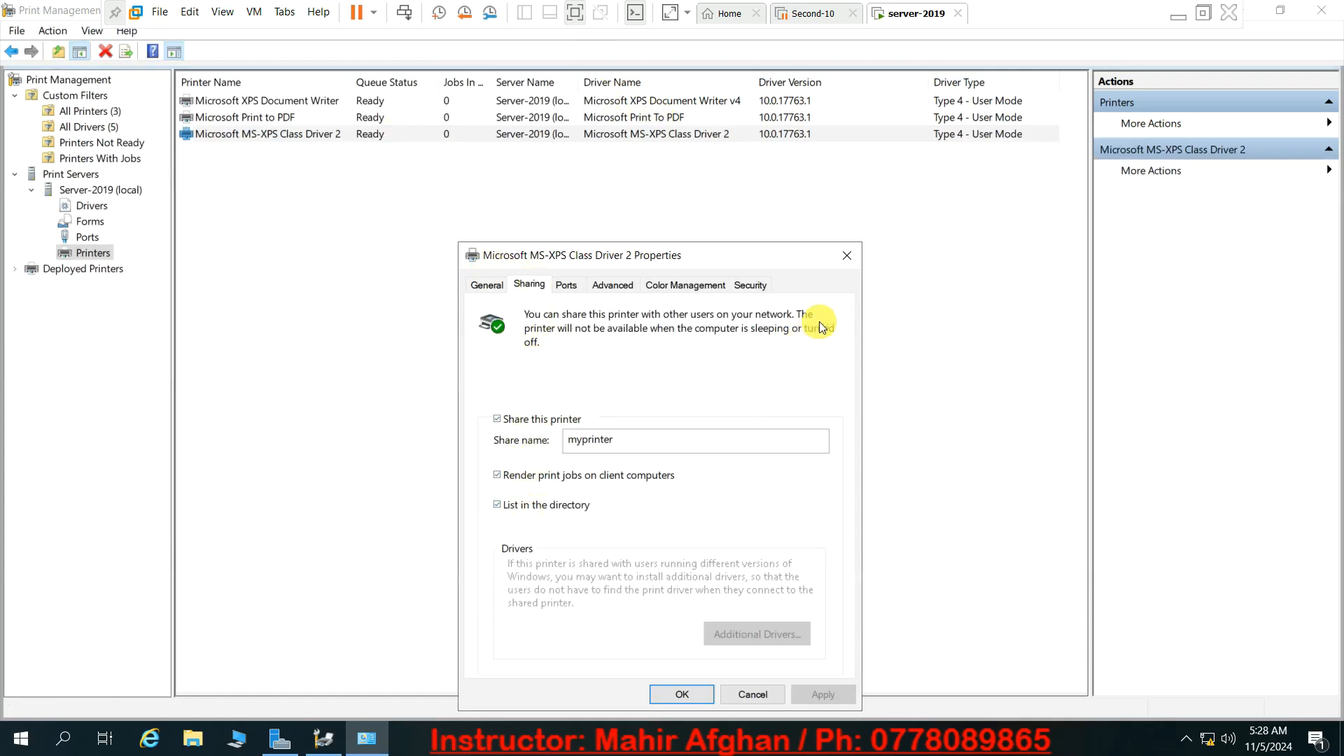
click(843, 259)
right_click(436, 267)
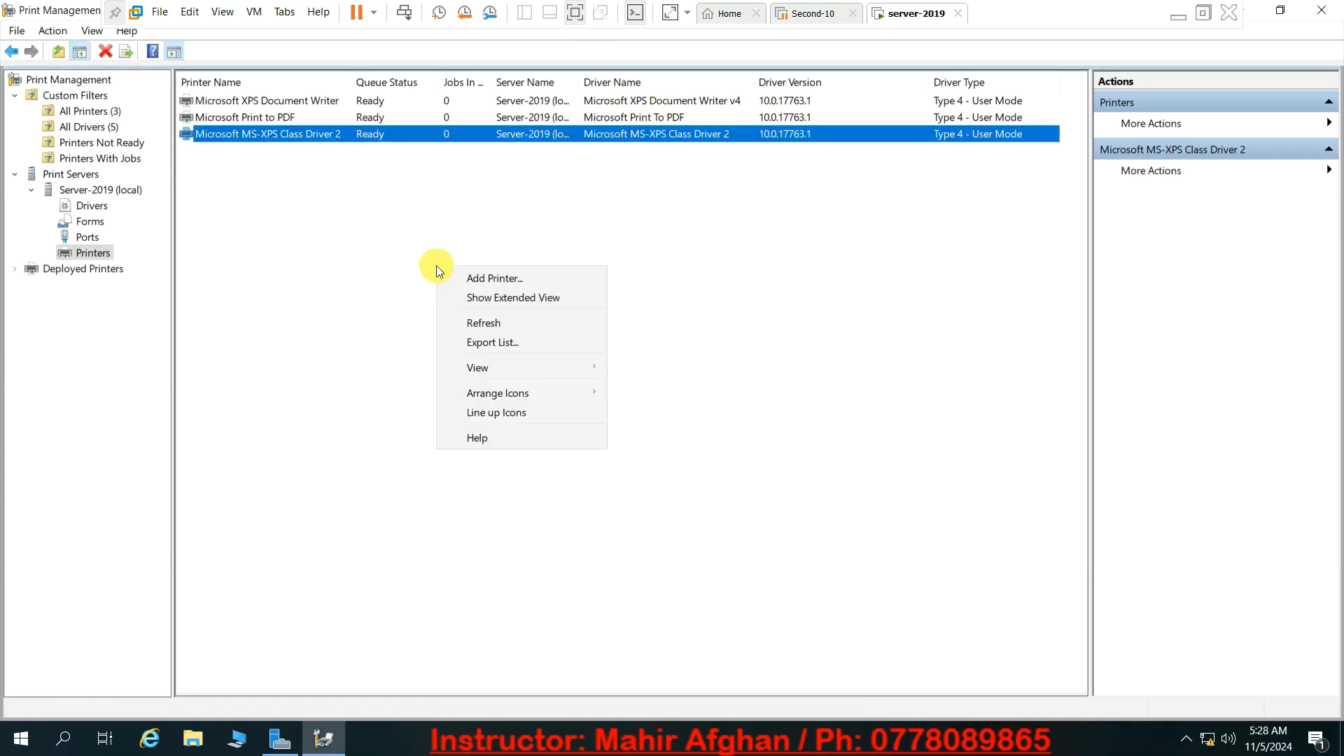
click(493, 325)
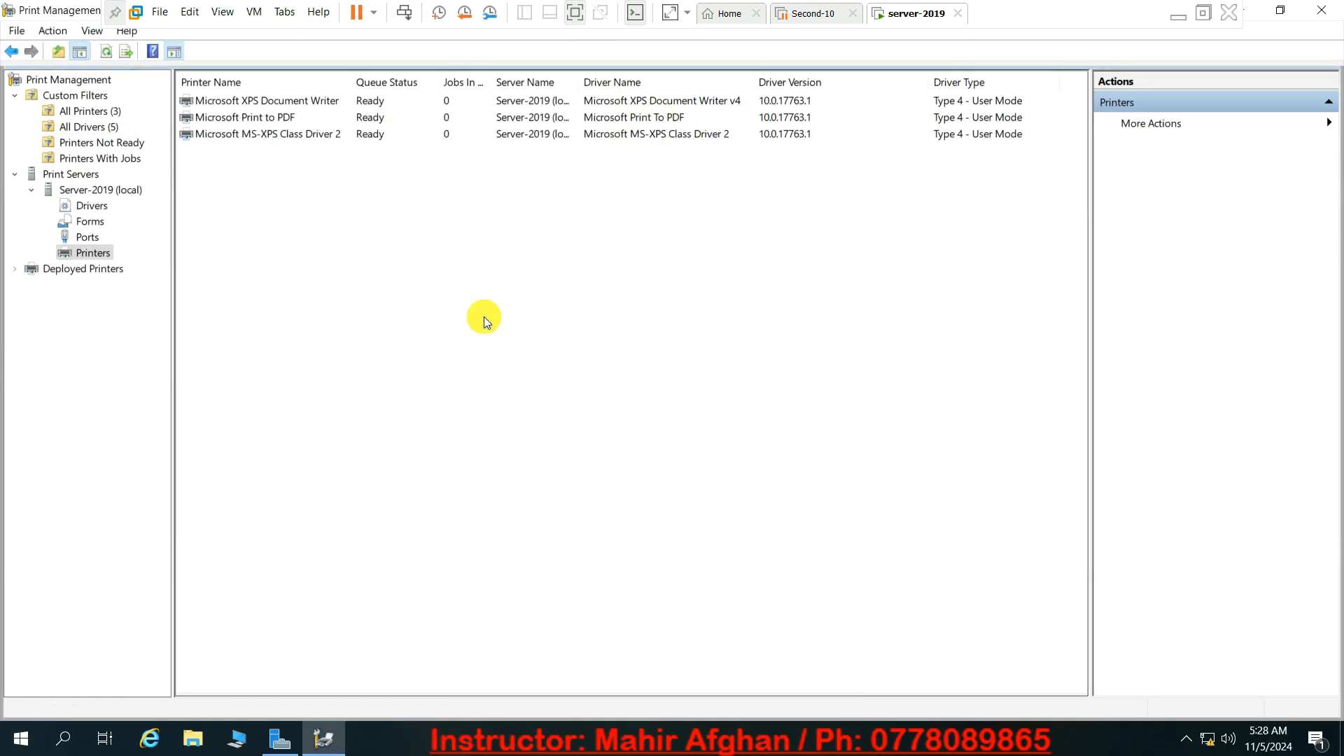
click(1183, 16)
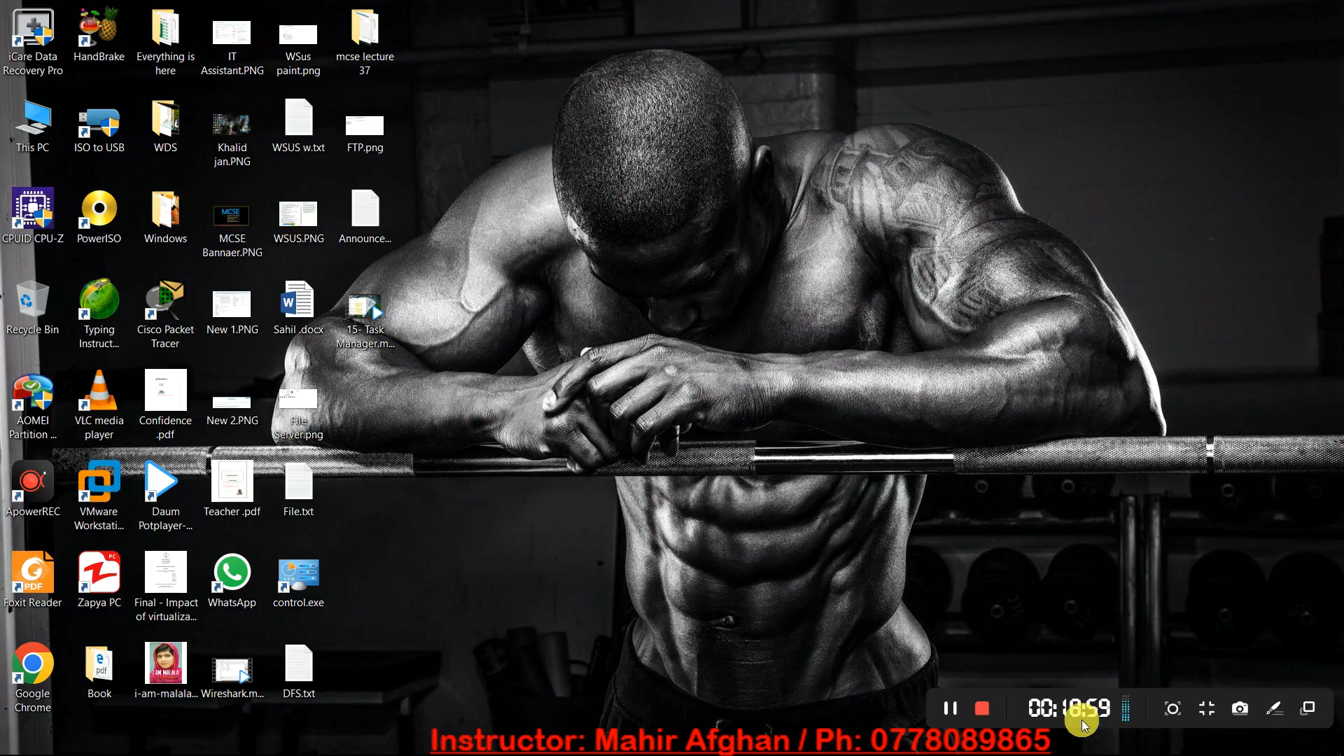
mouse_move(336, 749)
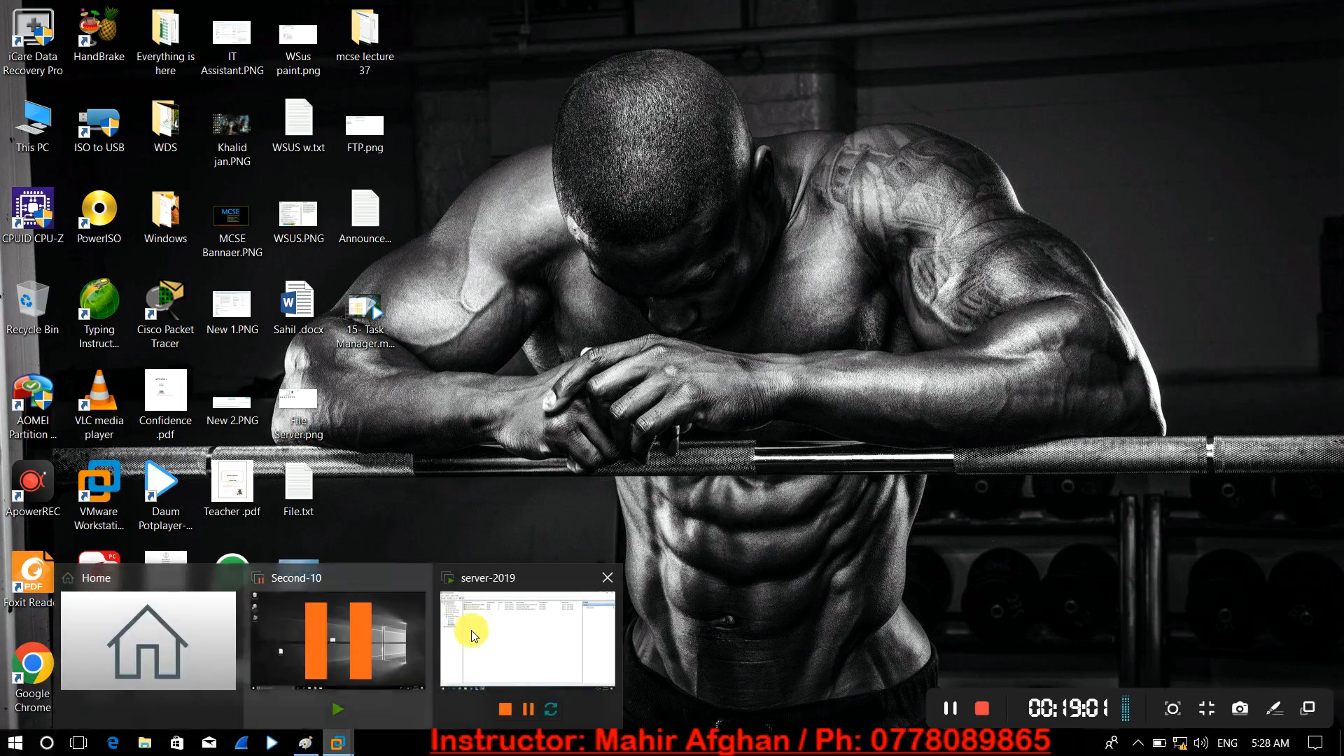
click(534, 621)
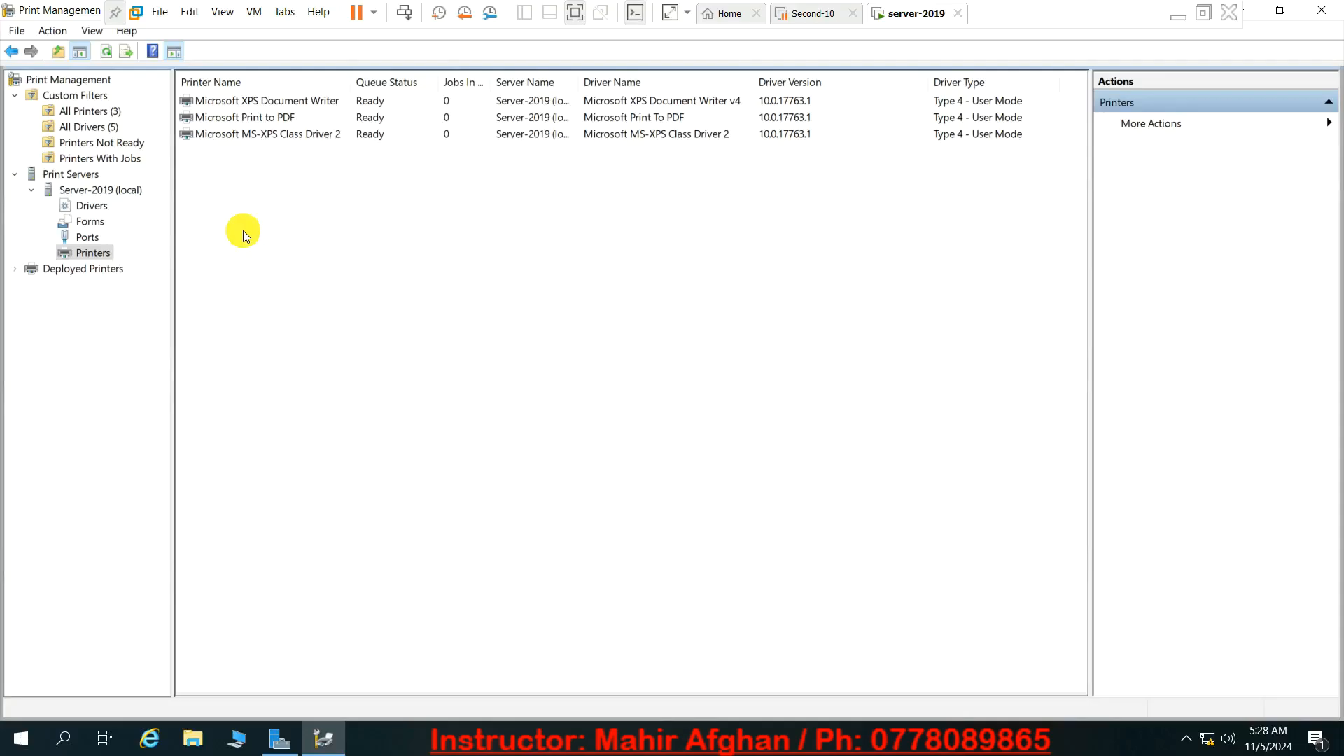
- View the deployed printers and return to the Server-2019 printer list
click(74, 270)
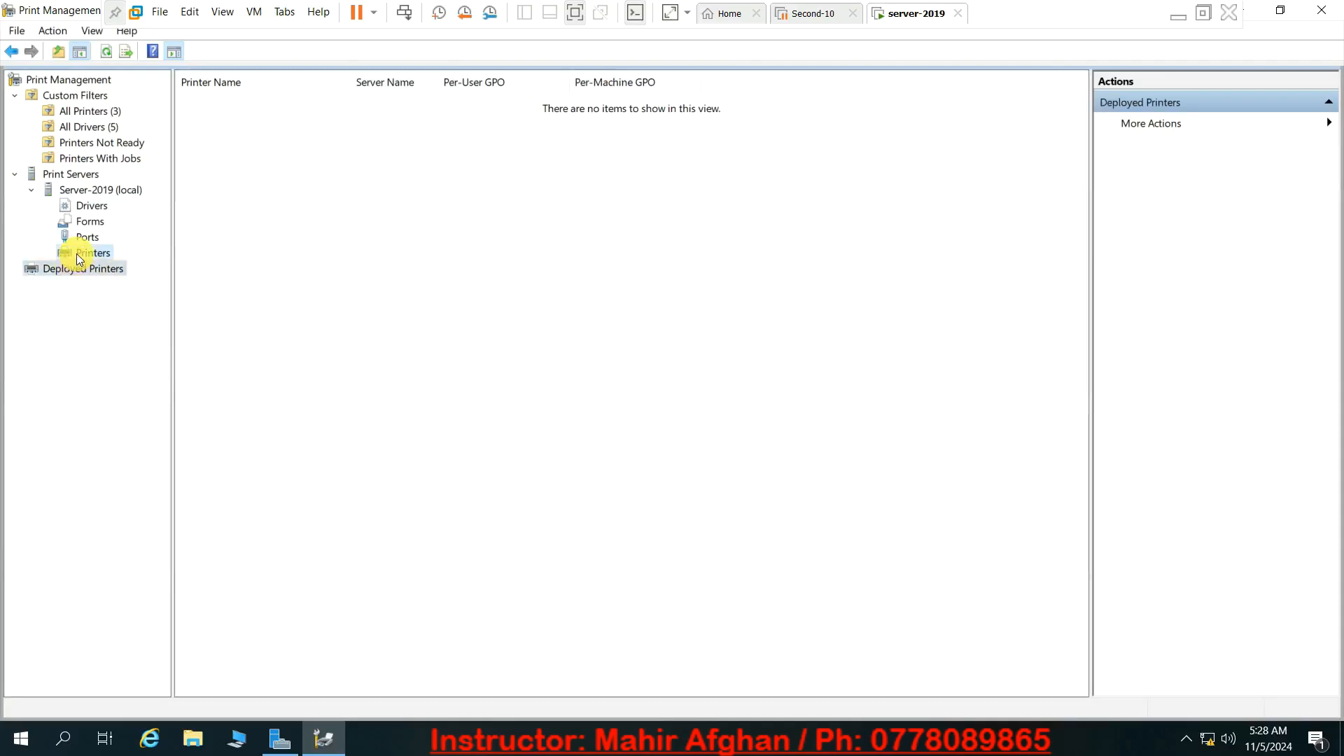
click(79, 255)
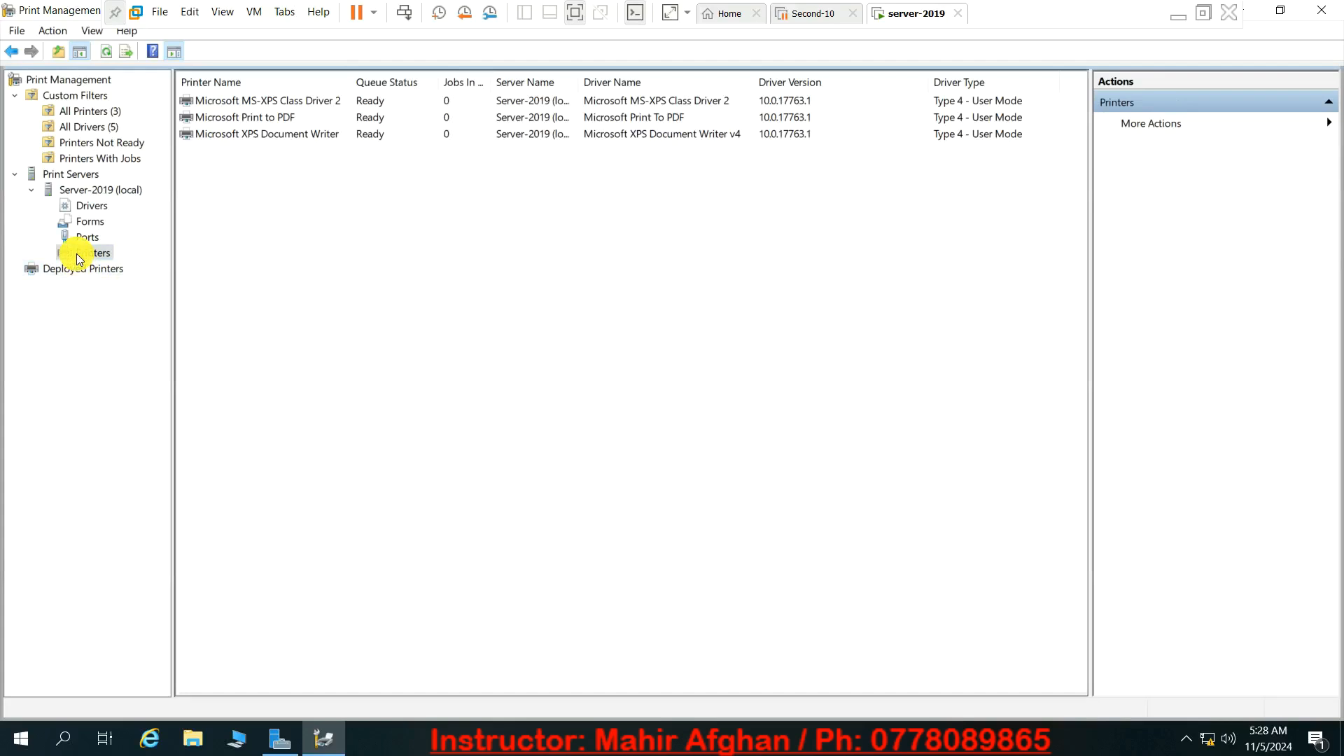
right_click(78, 258)
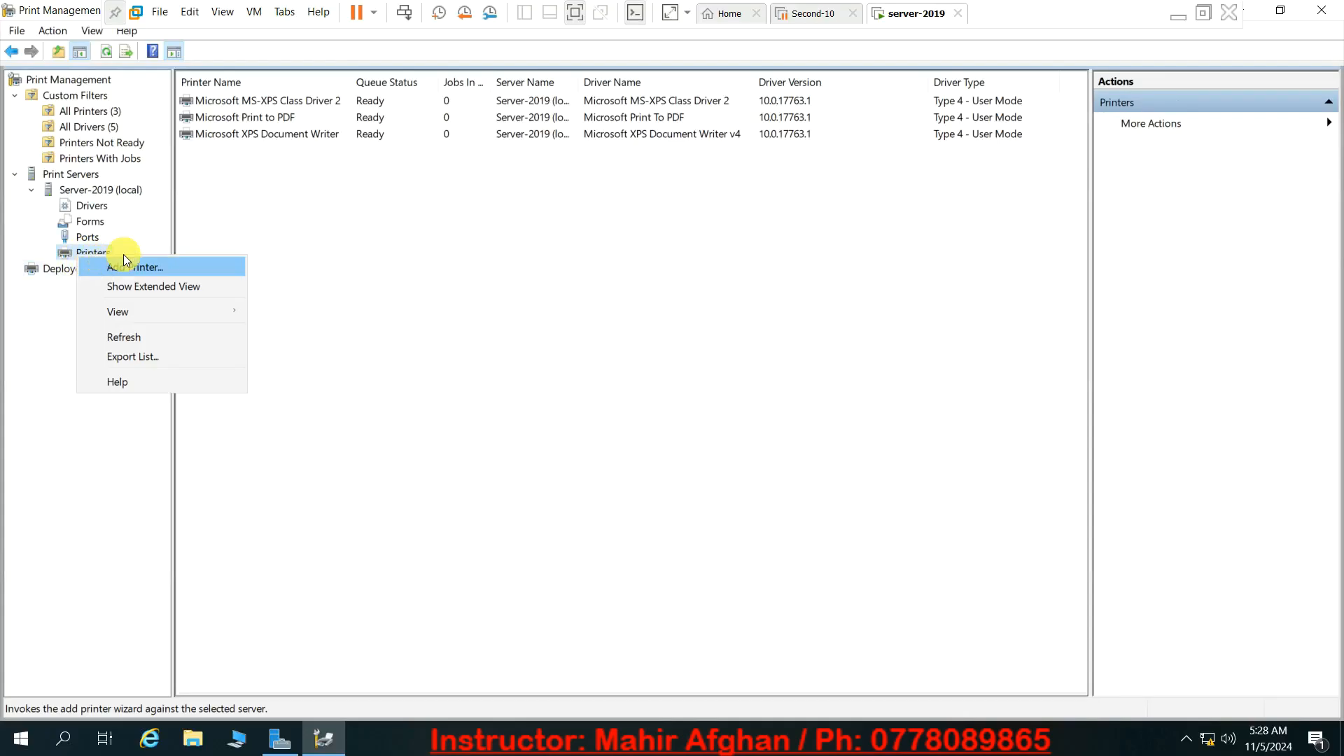
- Check the sharing settings in the Microsoft XPS Document Writer printer's properties and close them
click(259, 137)
click(259, 138)
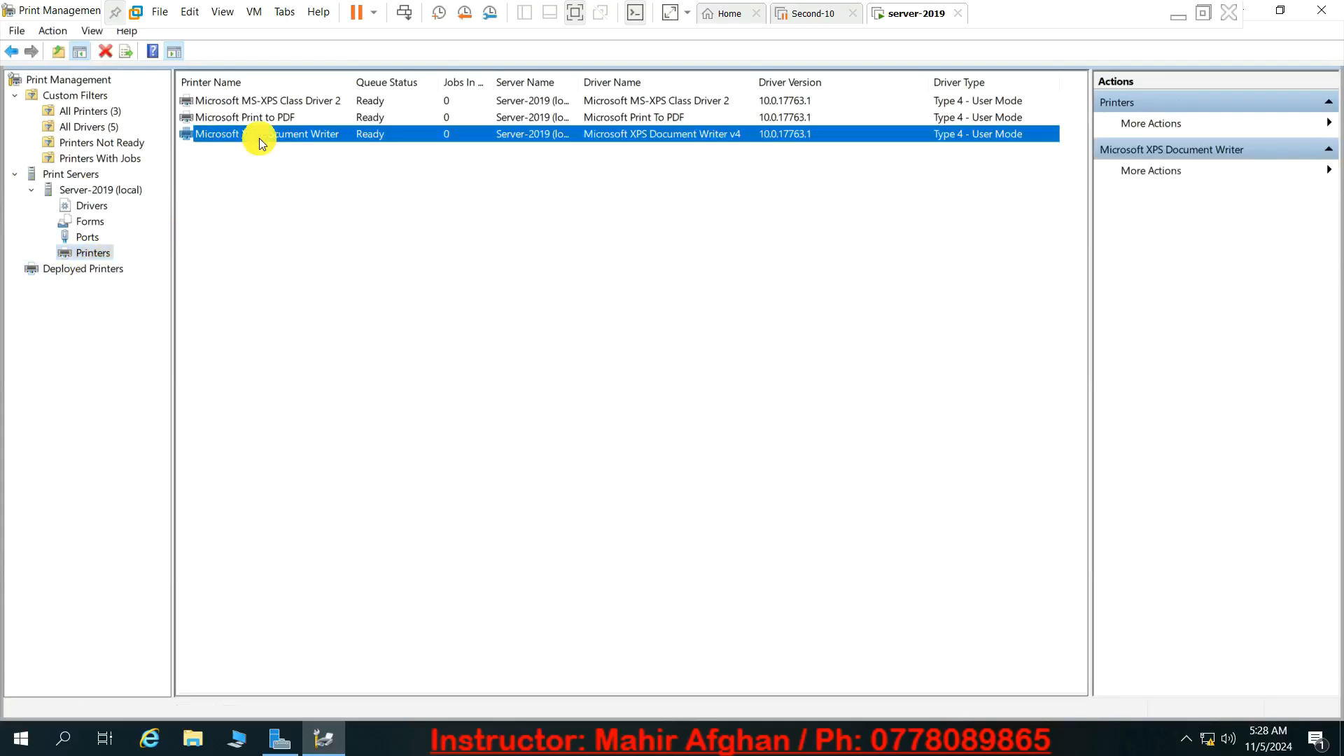
right_click(330, 137)
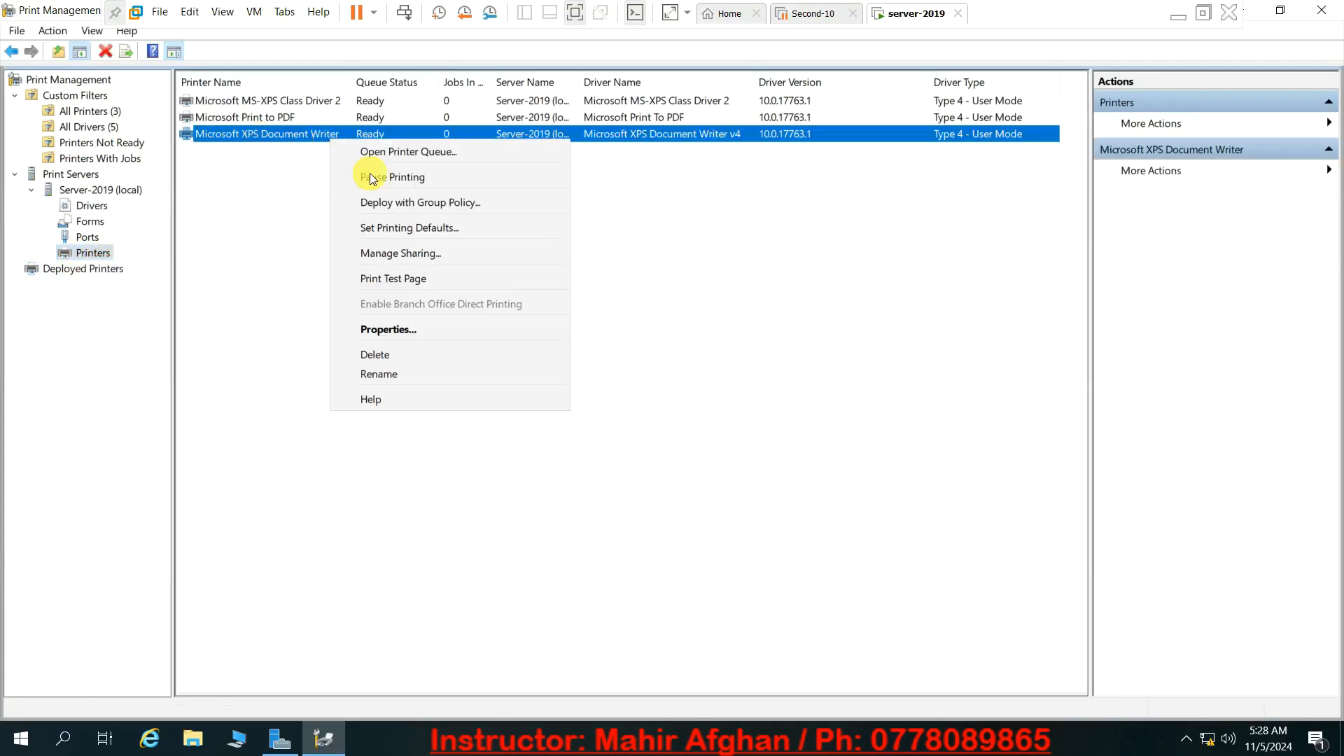
click(408, 333)
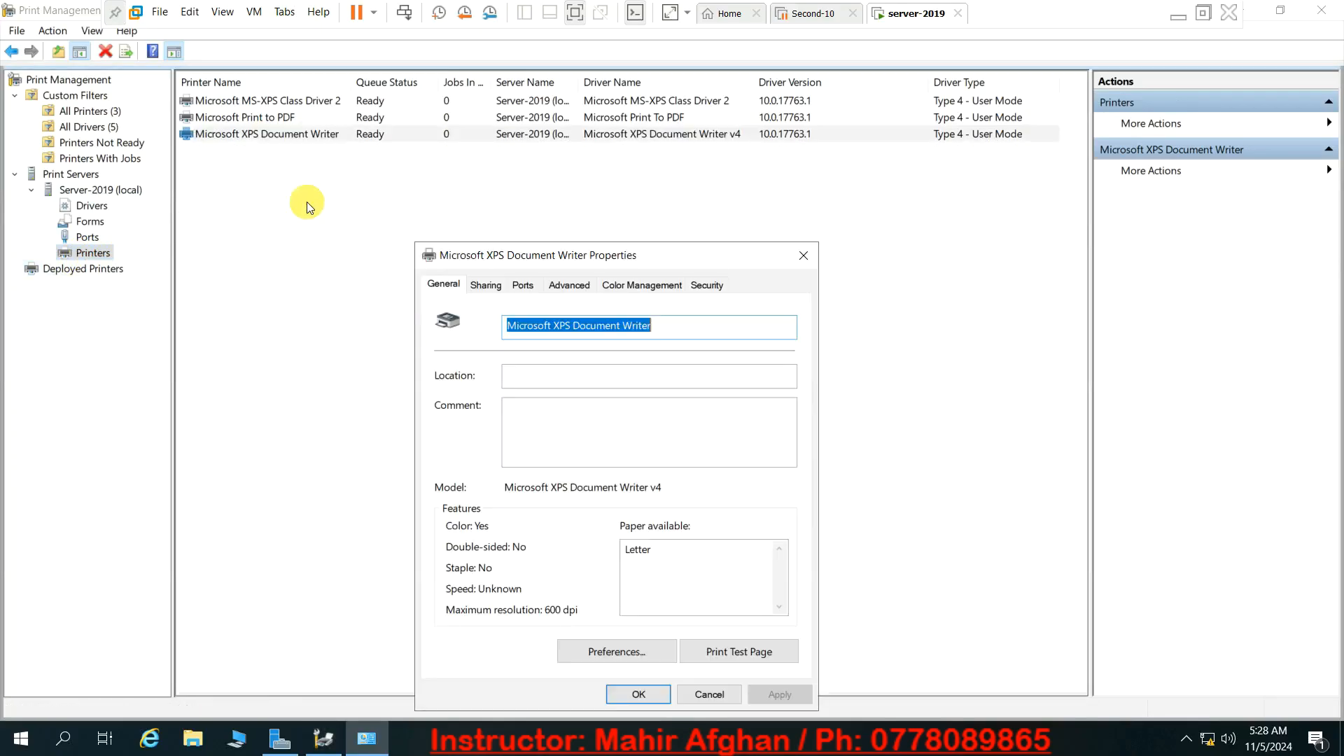
click(500, 281)
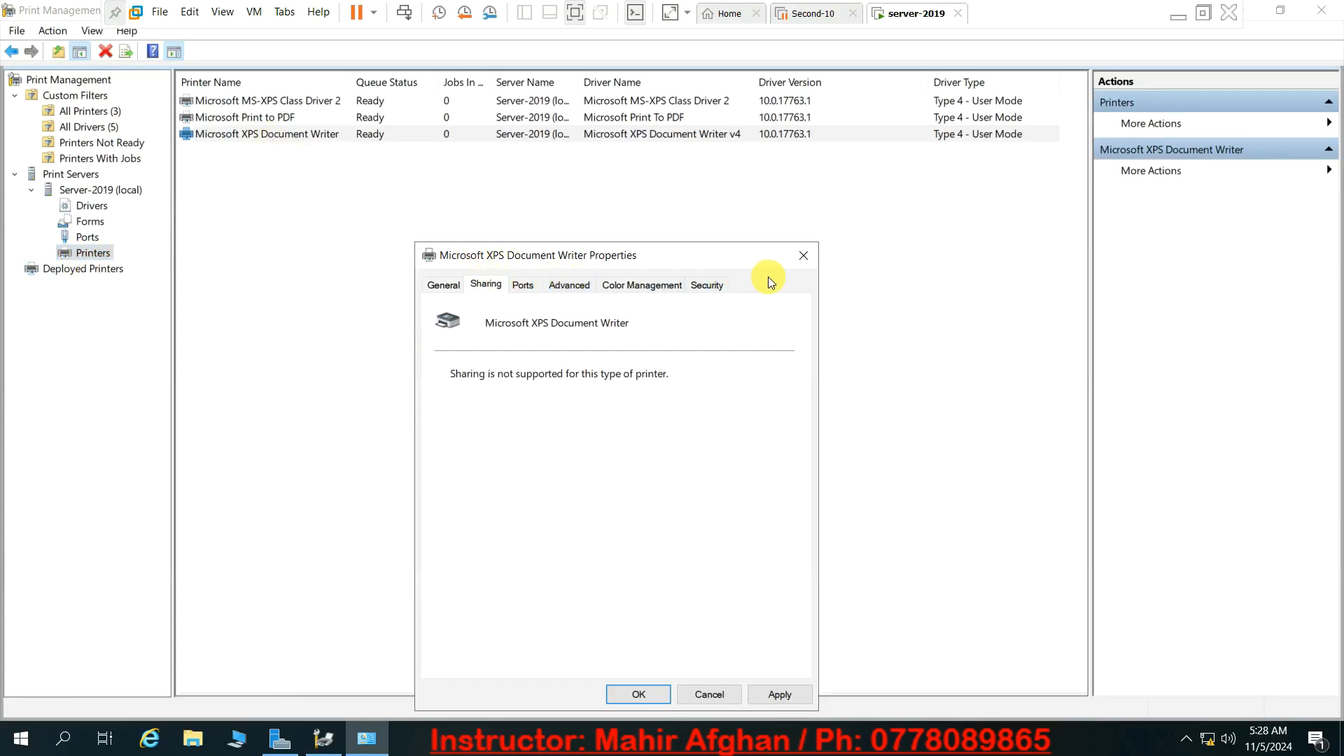
click(806, 255)
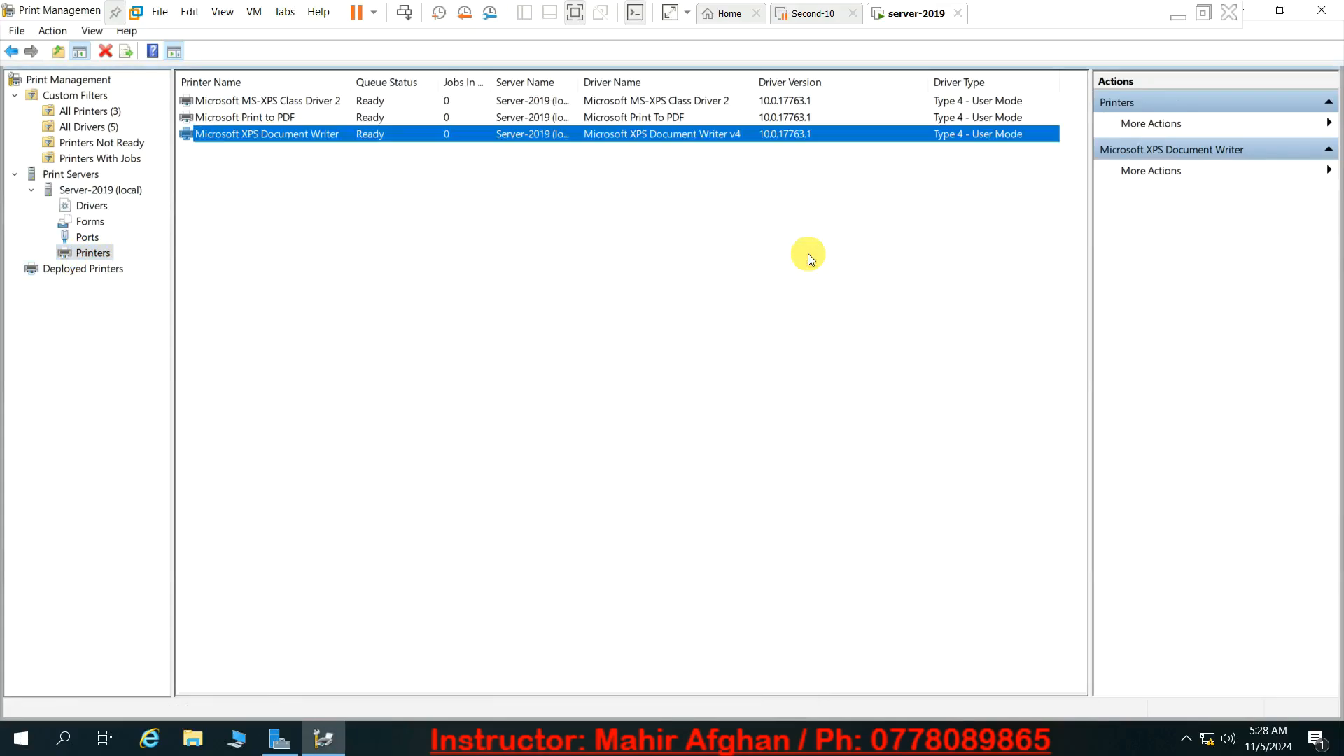
- Reopen the Microsoft MS-XPS Class Driver 2 printer's properties to review its sharing settings, and close them
click(352, 102)
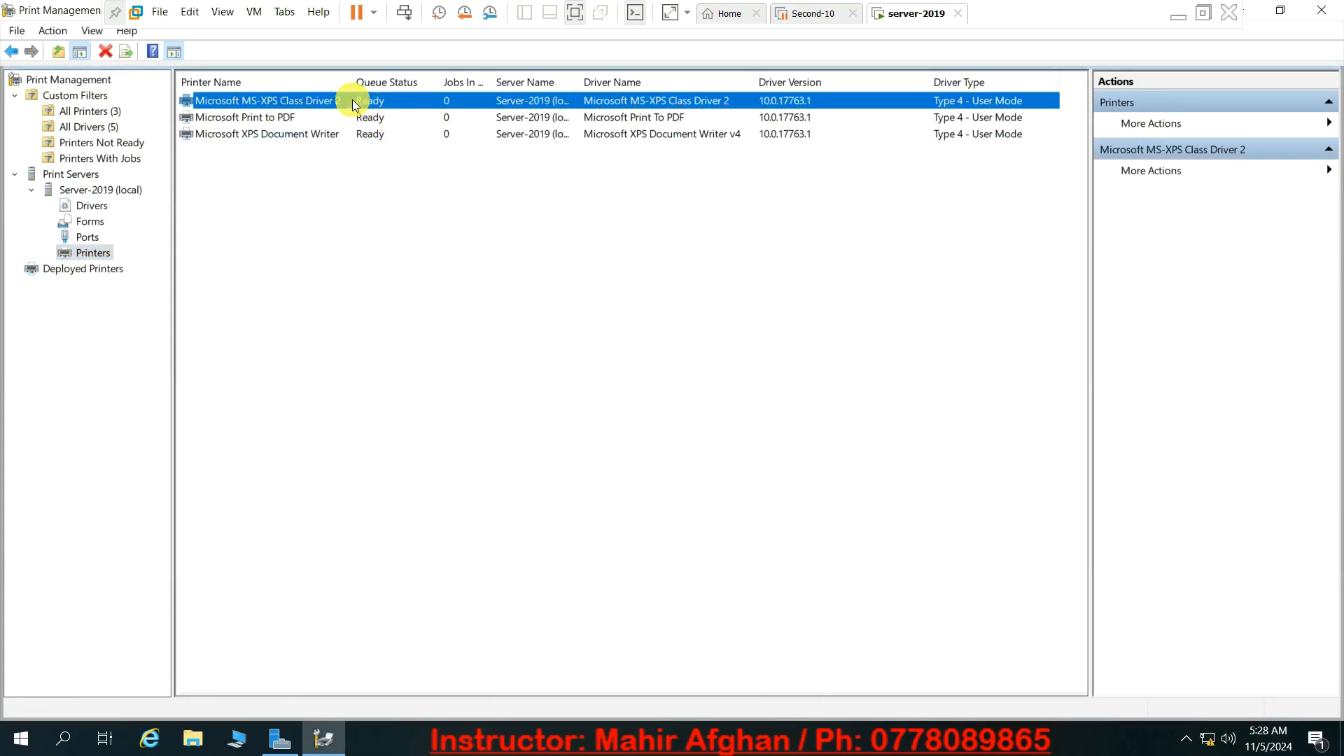
right_click(352, 103)
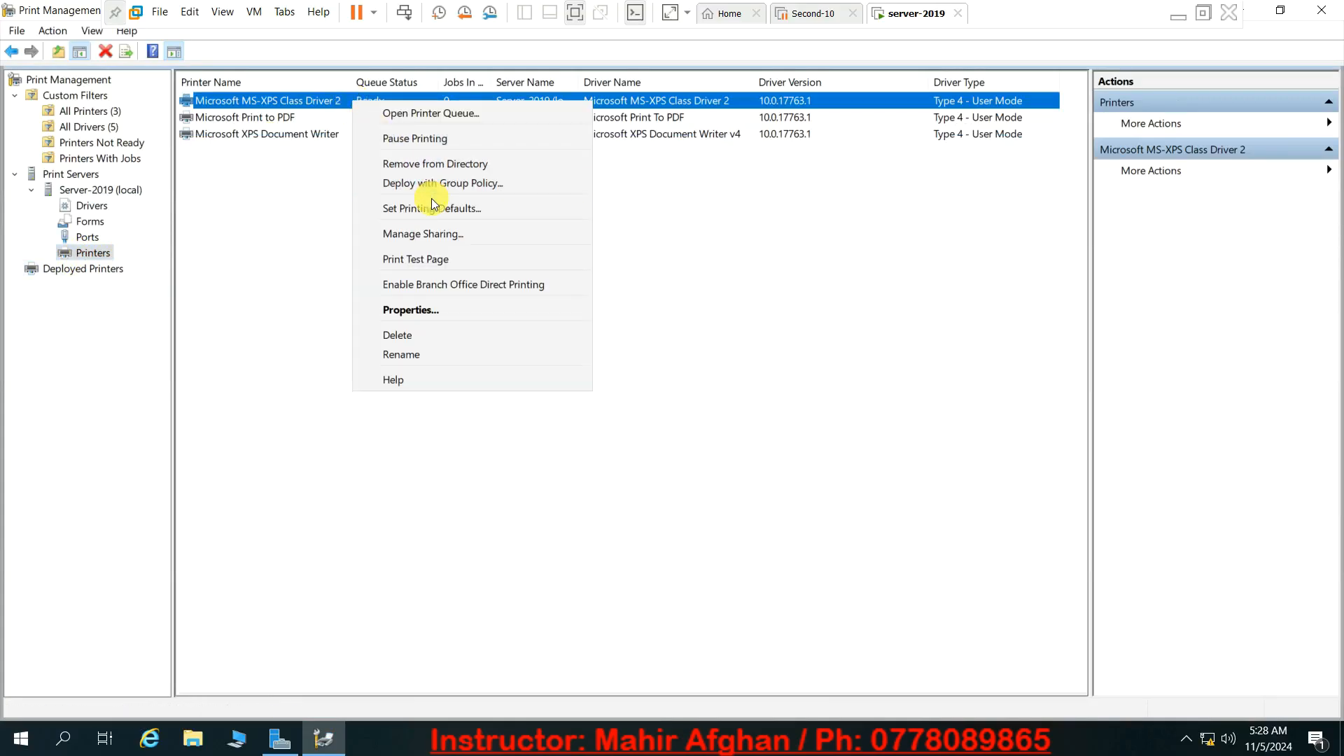
click(430, 306)
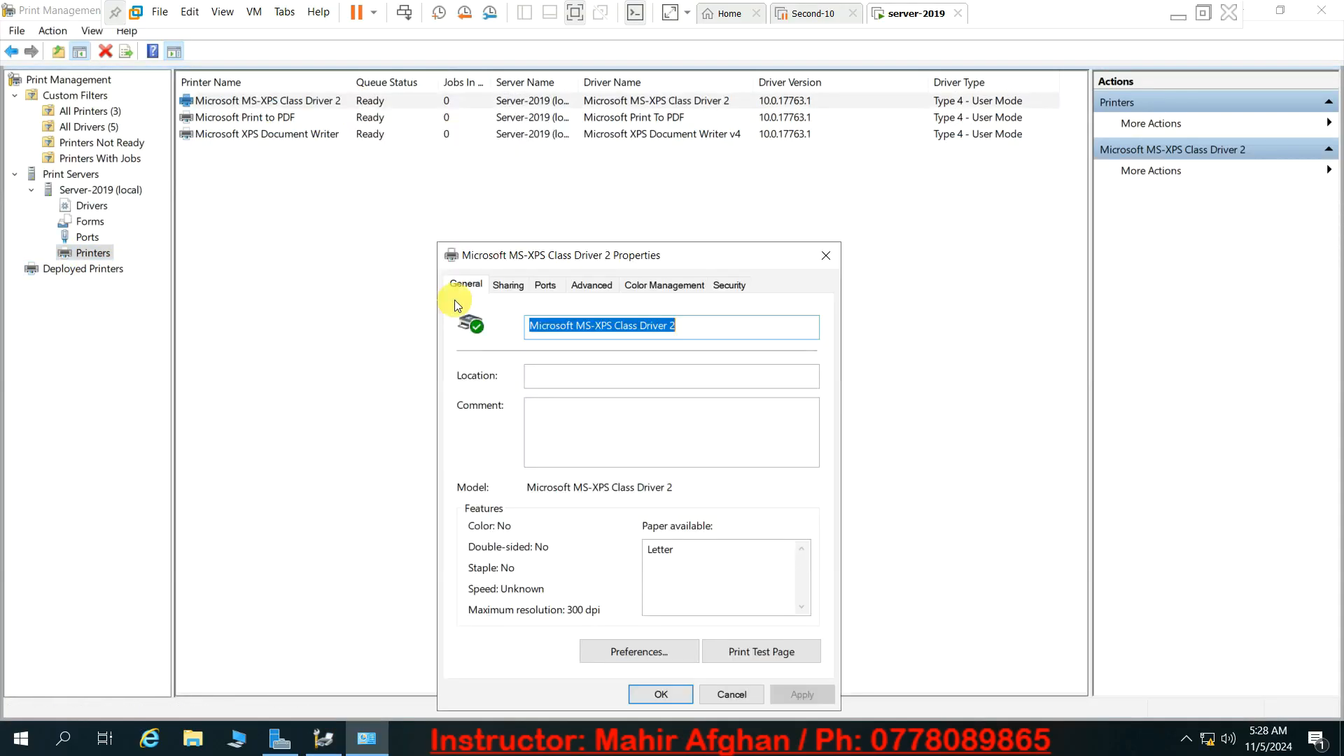
click(508, 286)
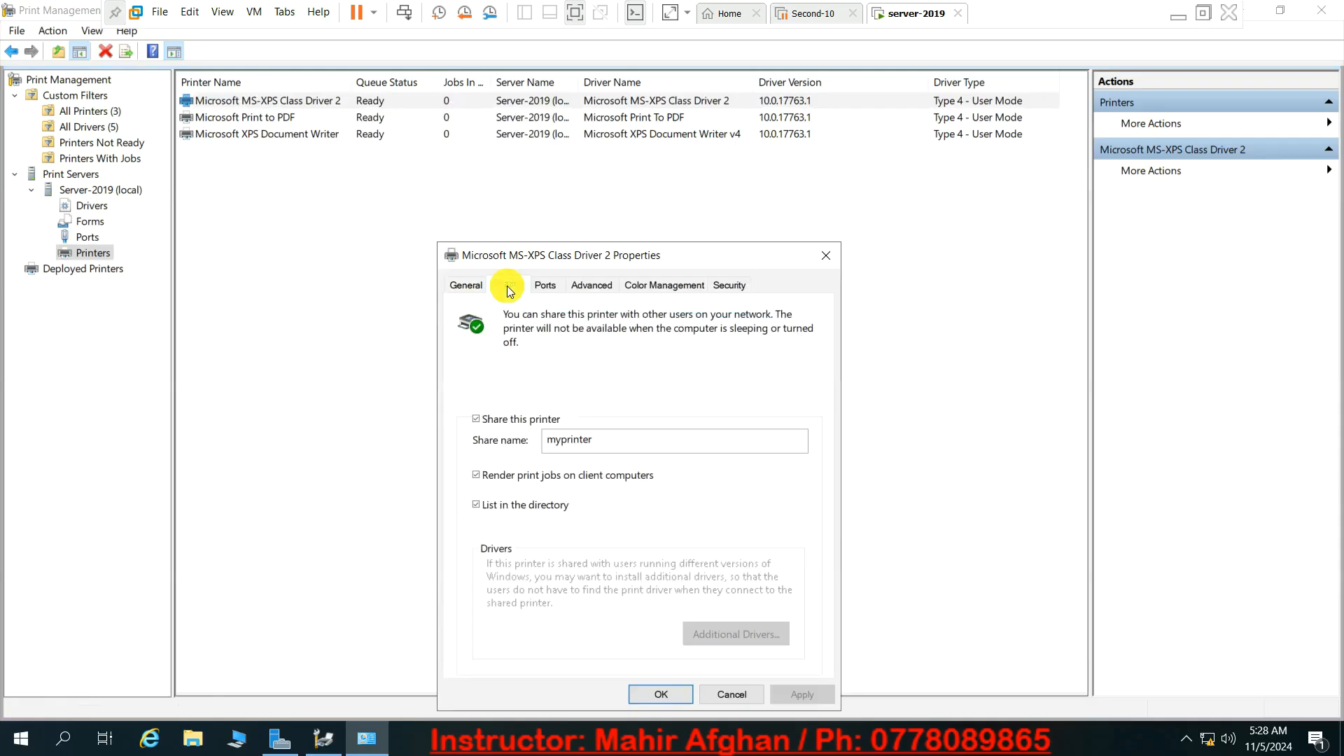
click(826, 255)
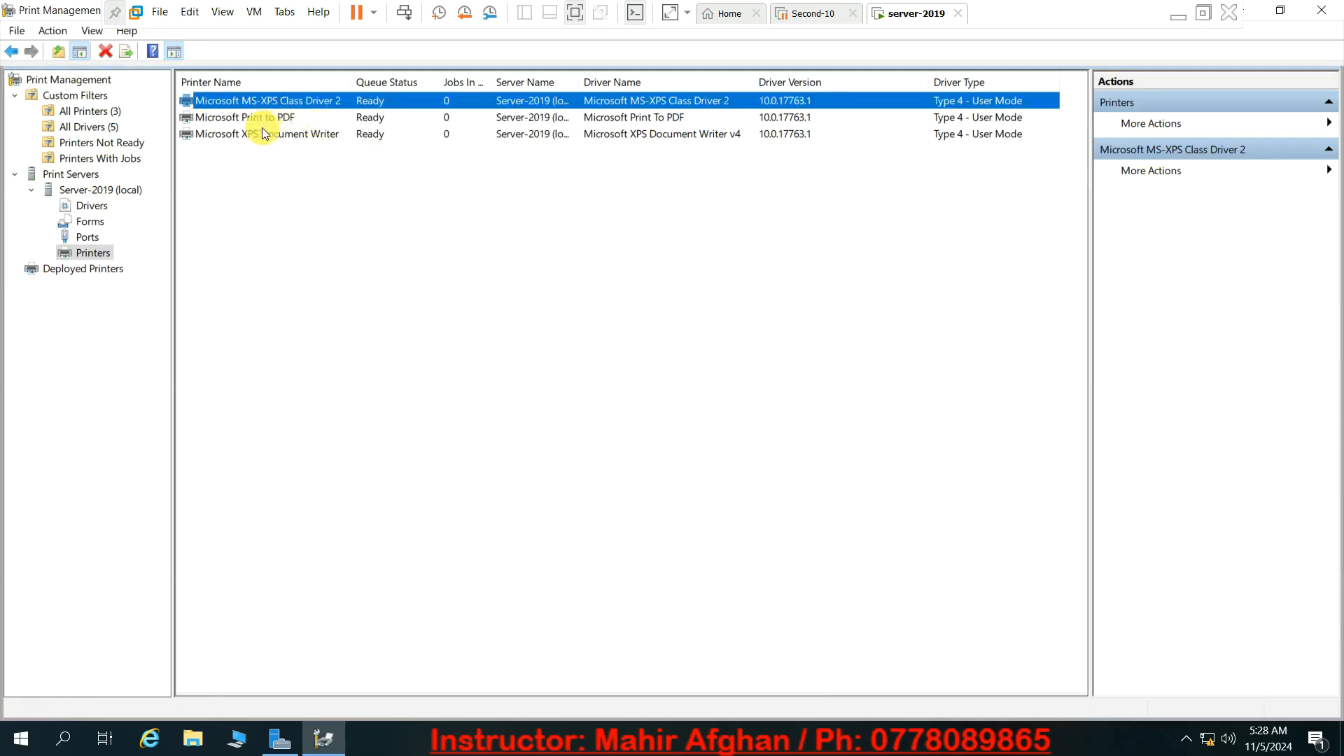
right_click(329, 100)
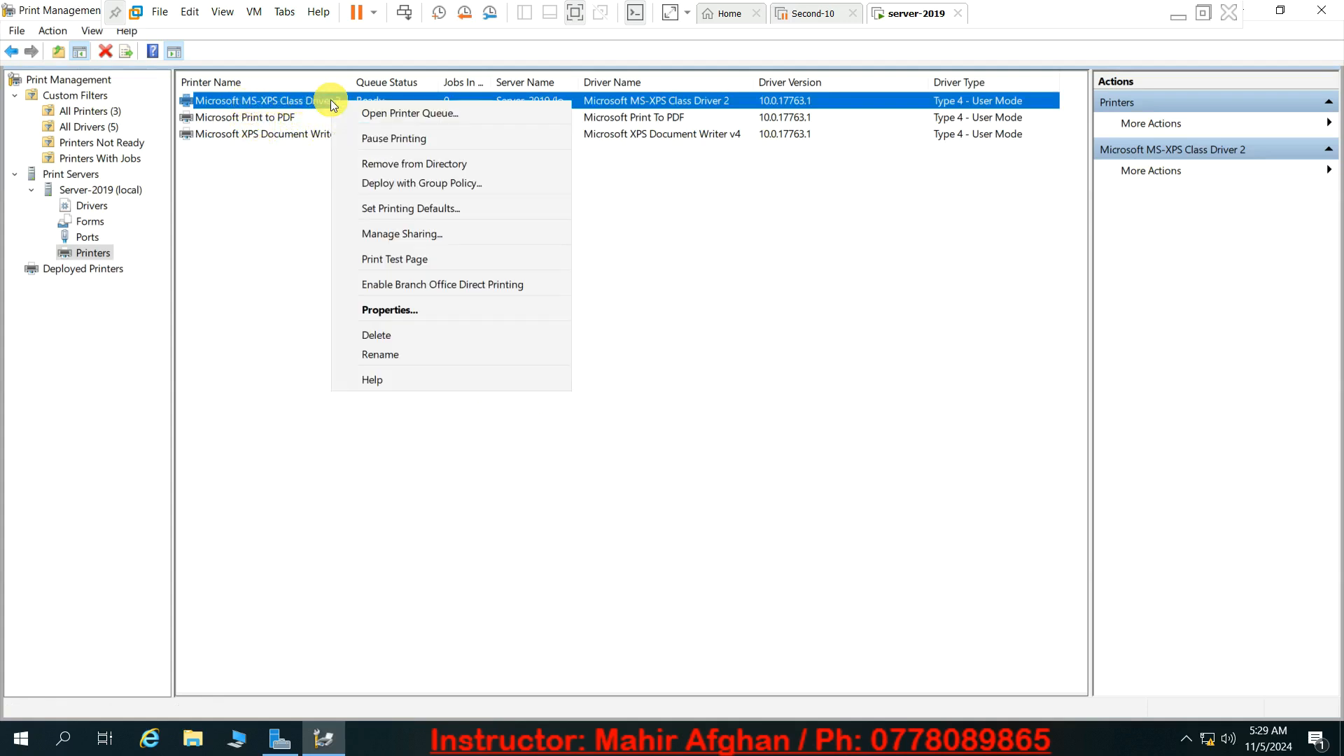
click(409, 184)
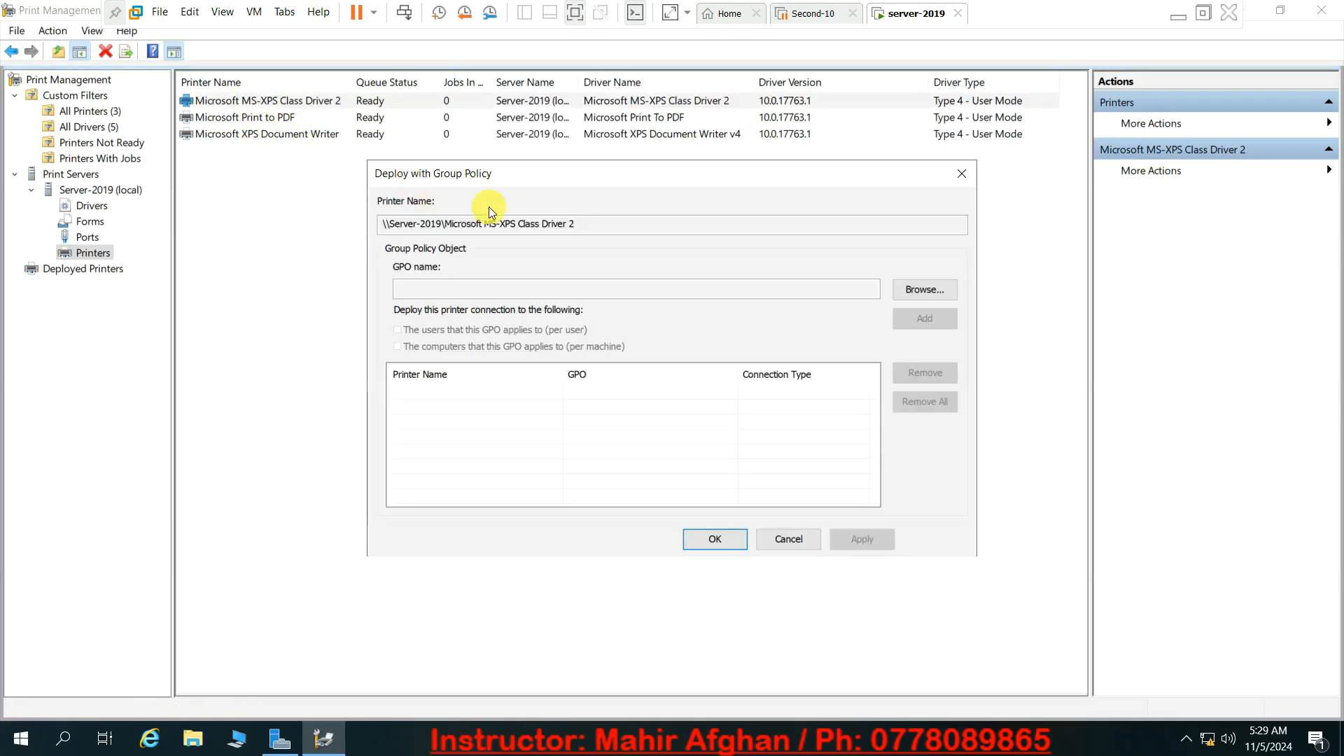
click(914, 289)
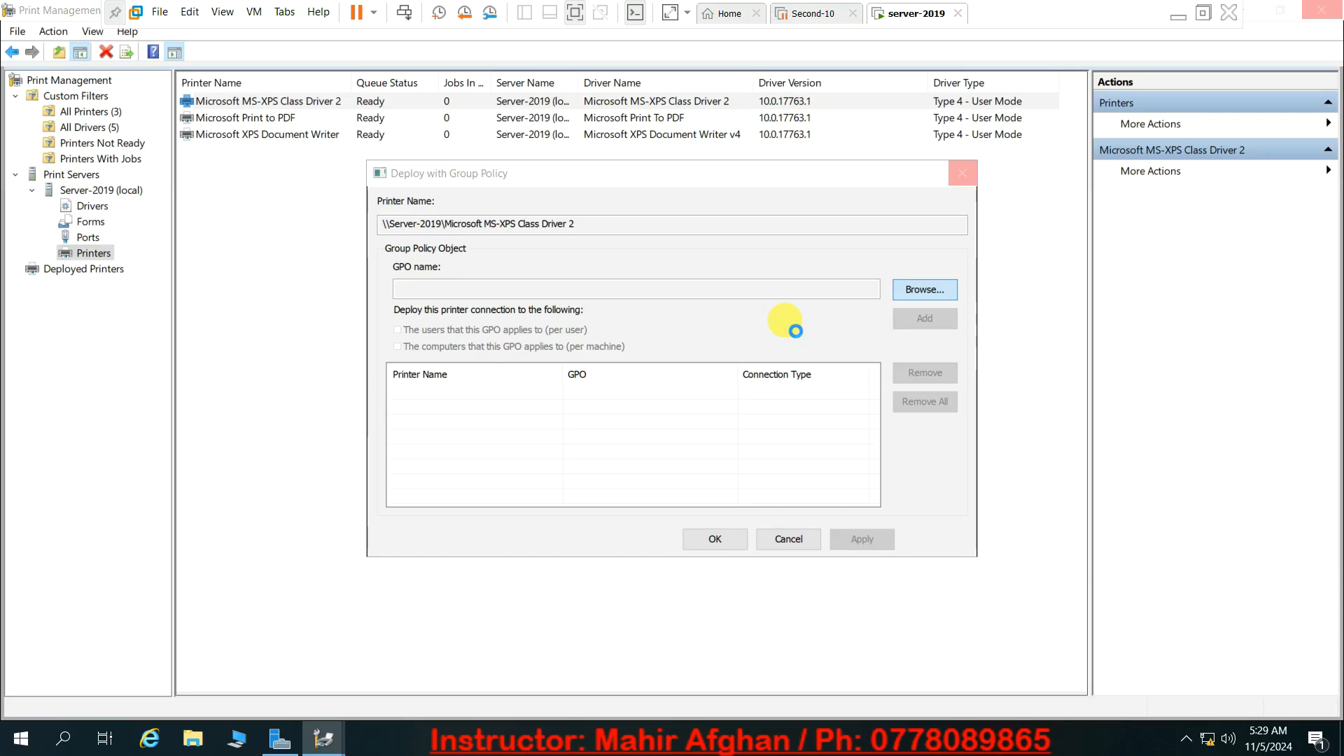
click(281, 739)
click(280, 739)
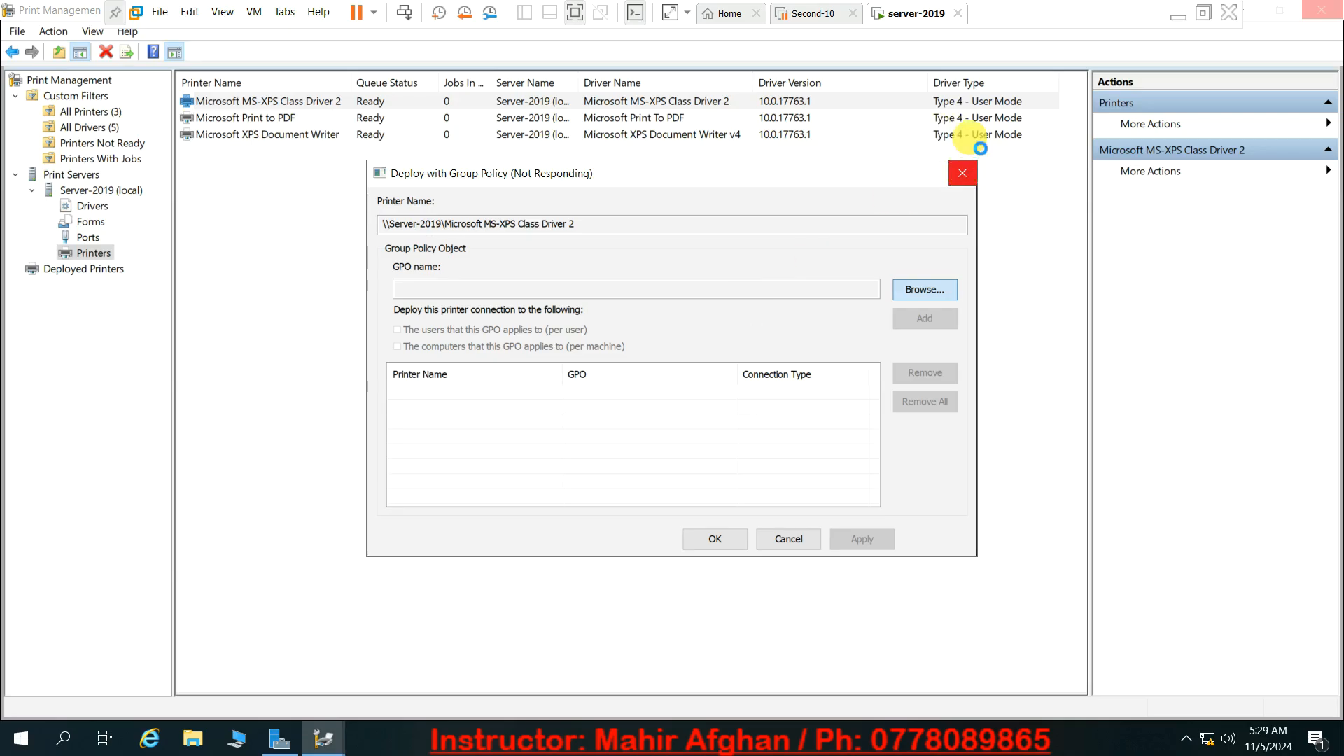
click(1172, 21)
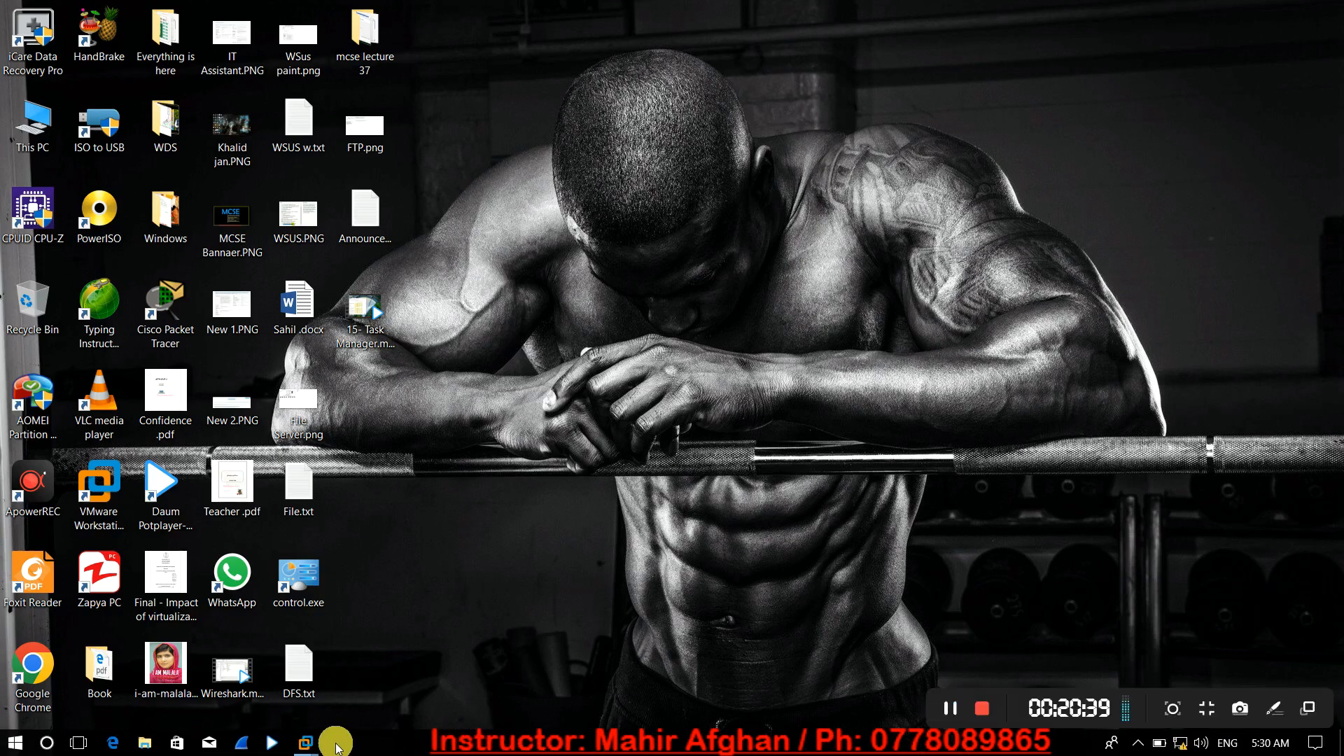
mouse_move(310, 748)
click(476, 633)
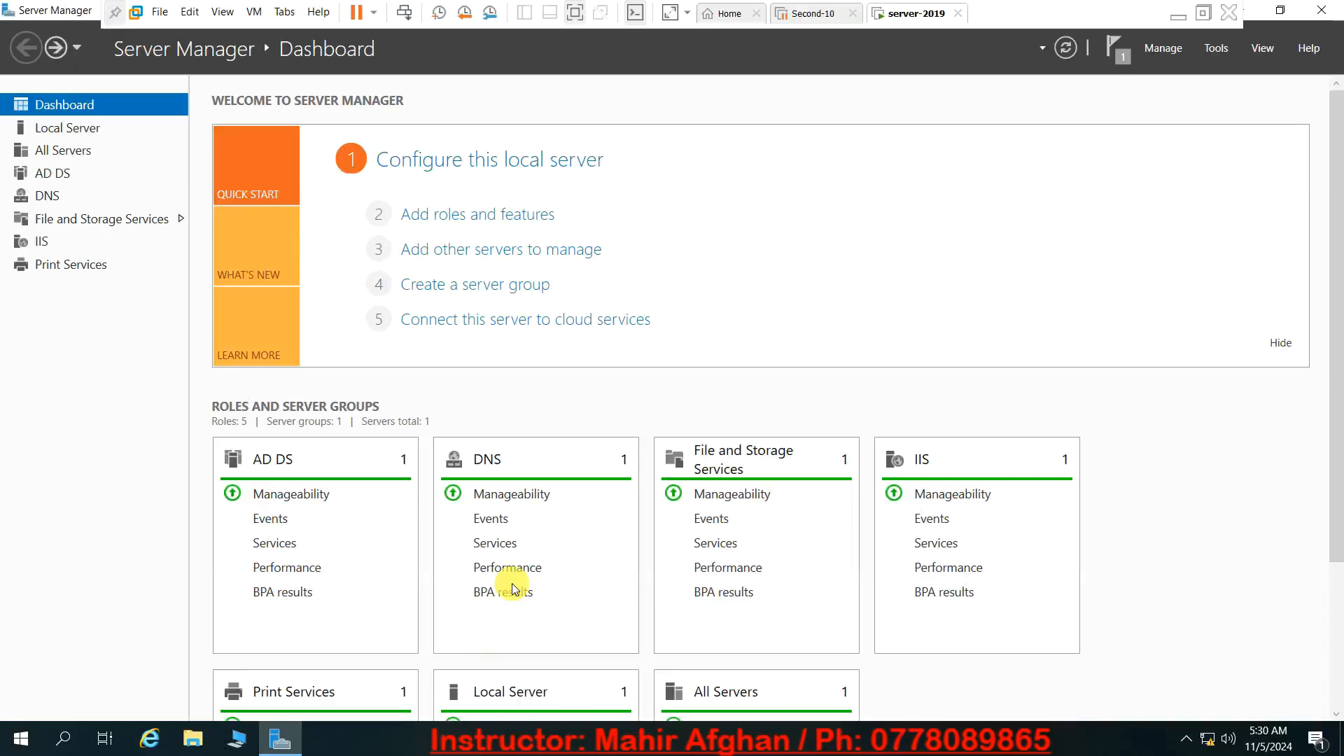
- Reopen Print Management from Server Manager and display the printers of the local Server-2019 print server
click(1218, 46)
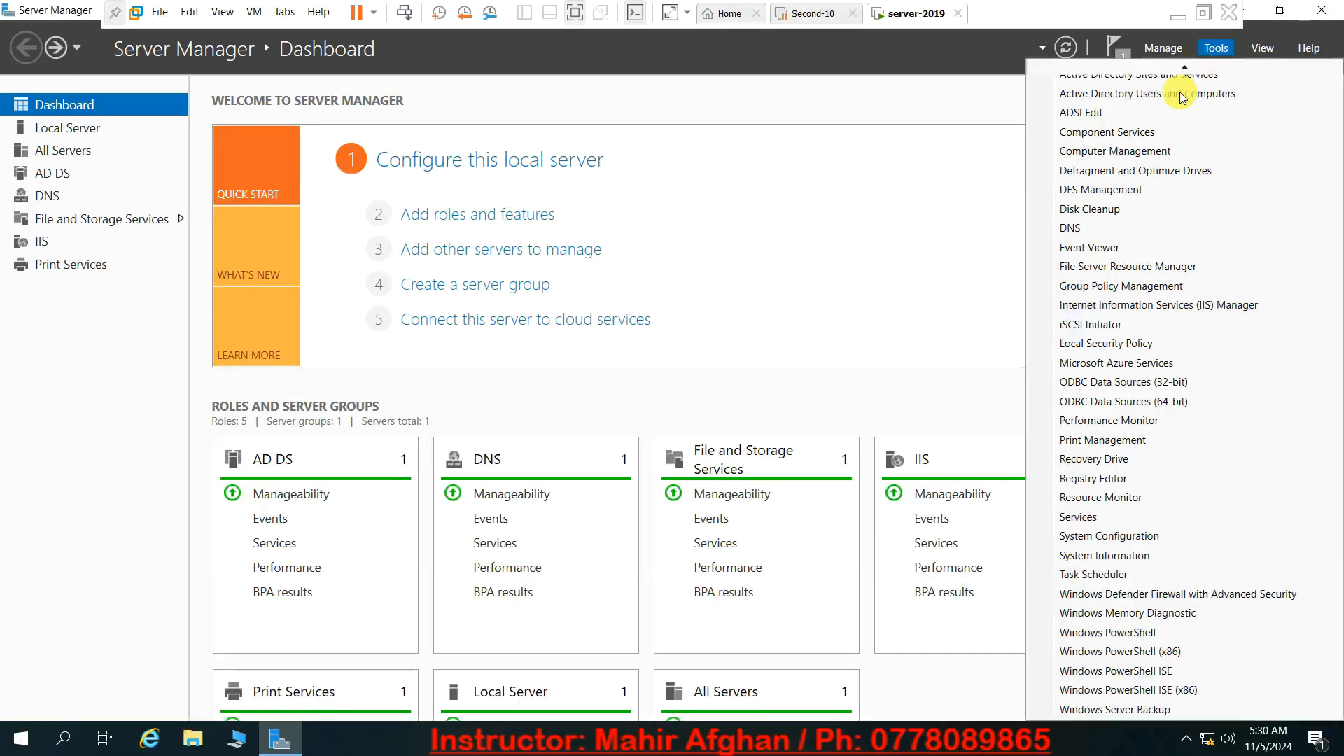
click(1113, 440)
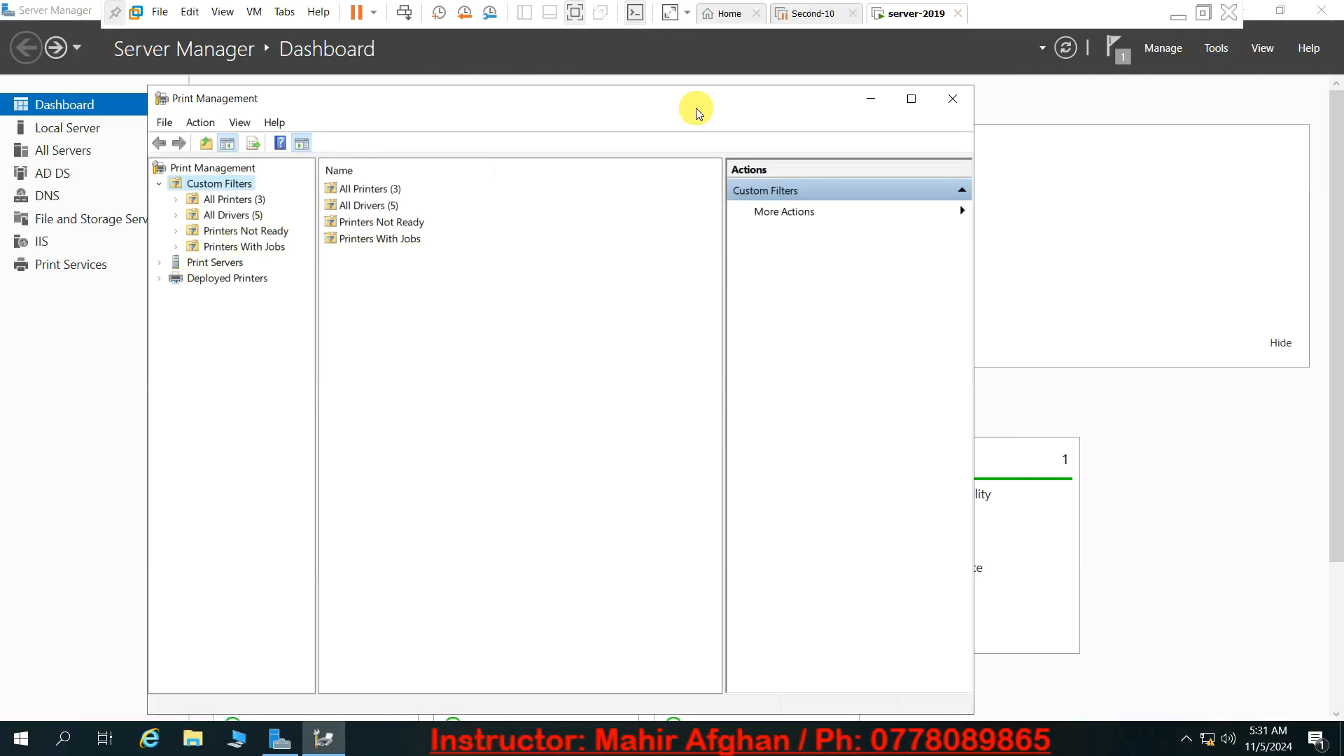
click(904, 102)
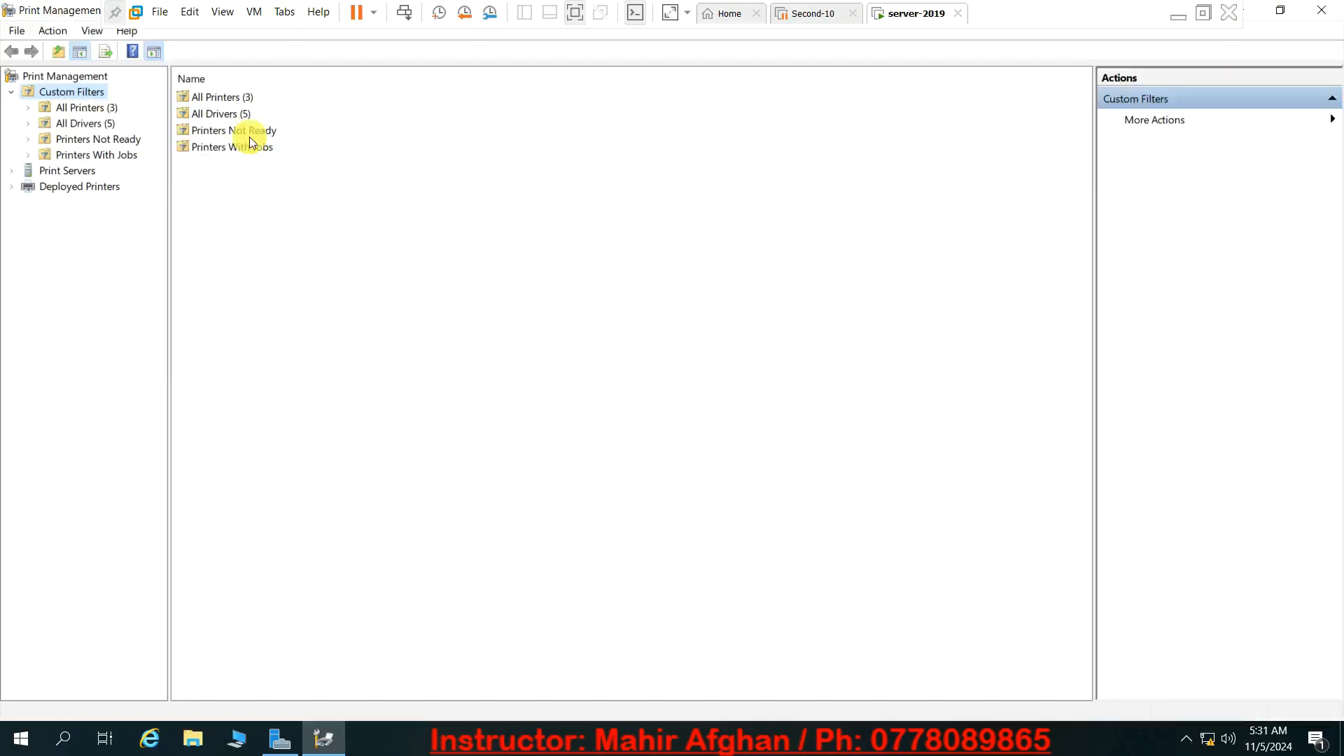
click(14, 171)
click(28, 186)
click(80, 250)
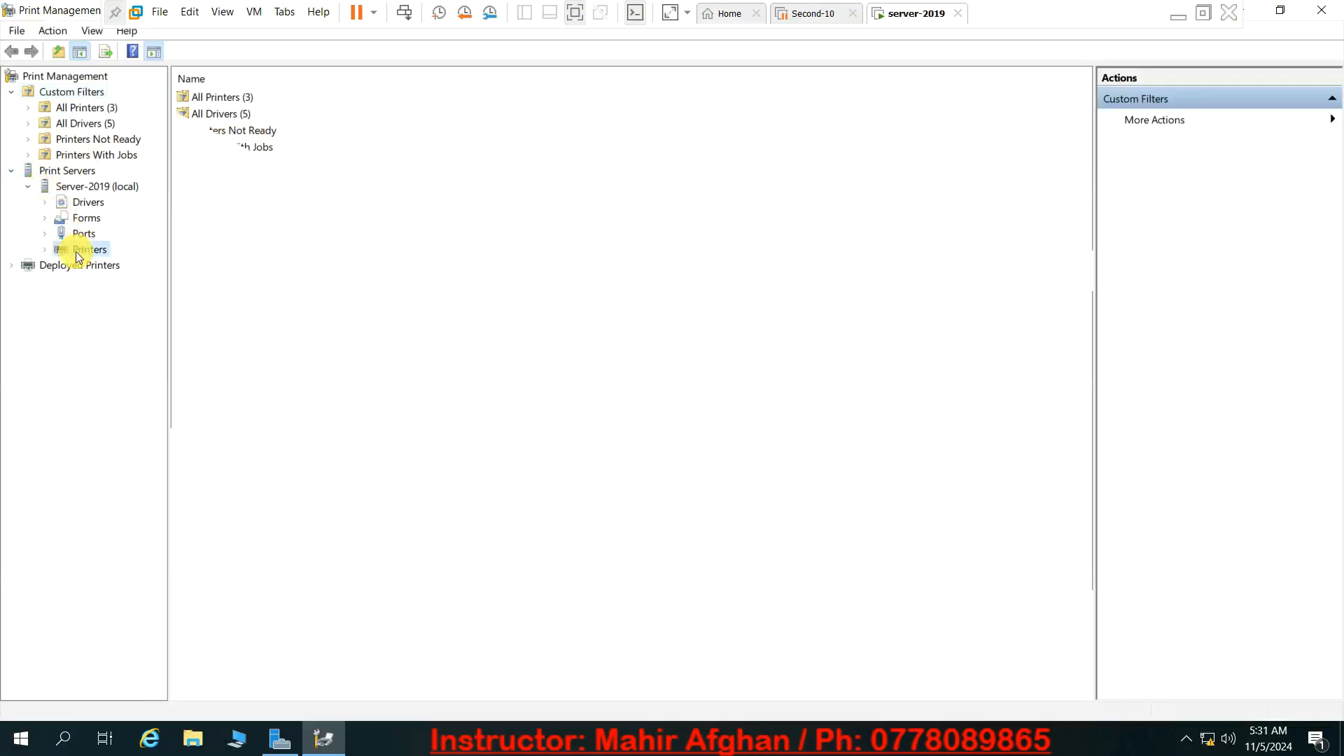
- Start deploying the Microsoft MS-XPS Class Driver 2 printer with Group Policy and select the BranchOfficeCache GPO in Local-User.star.com
right_click(271, 96)
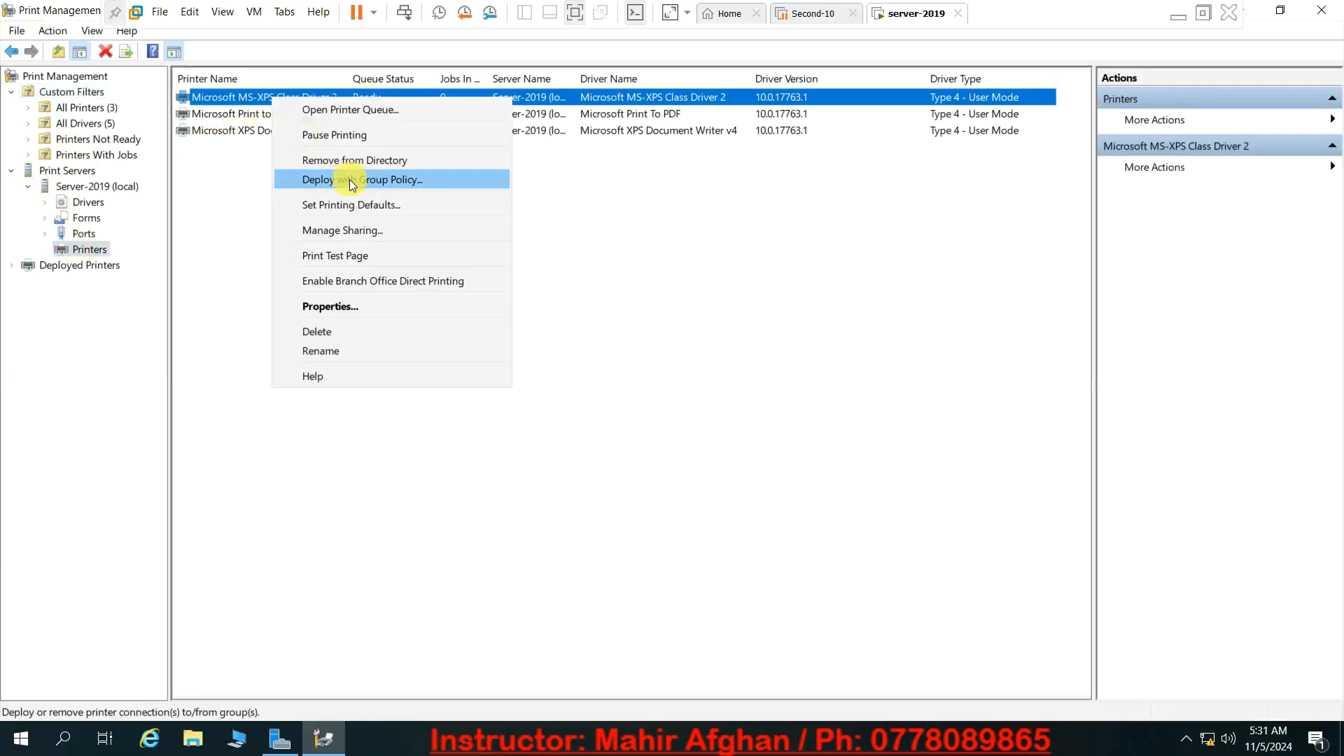
click(352, 177)
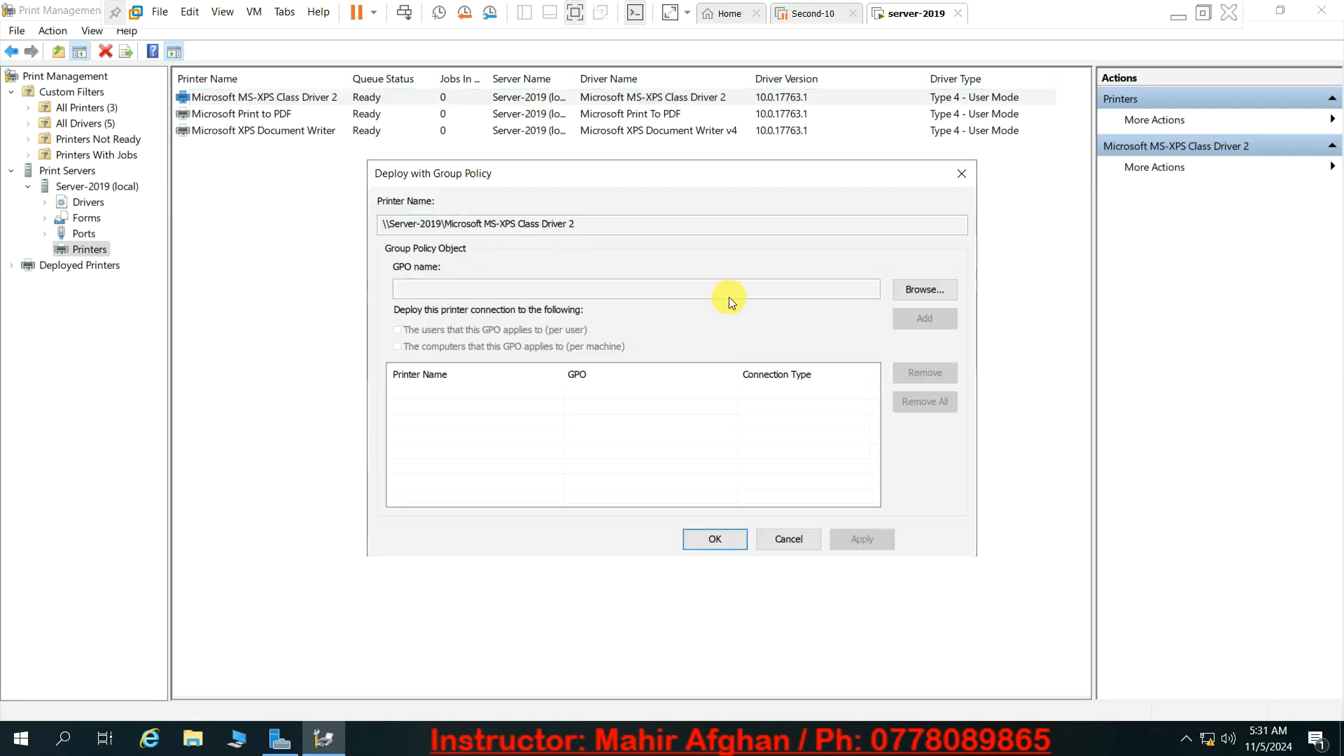
click(906, 294)
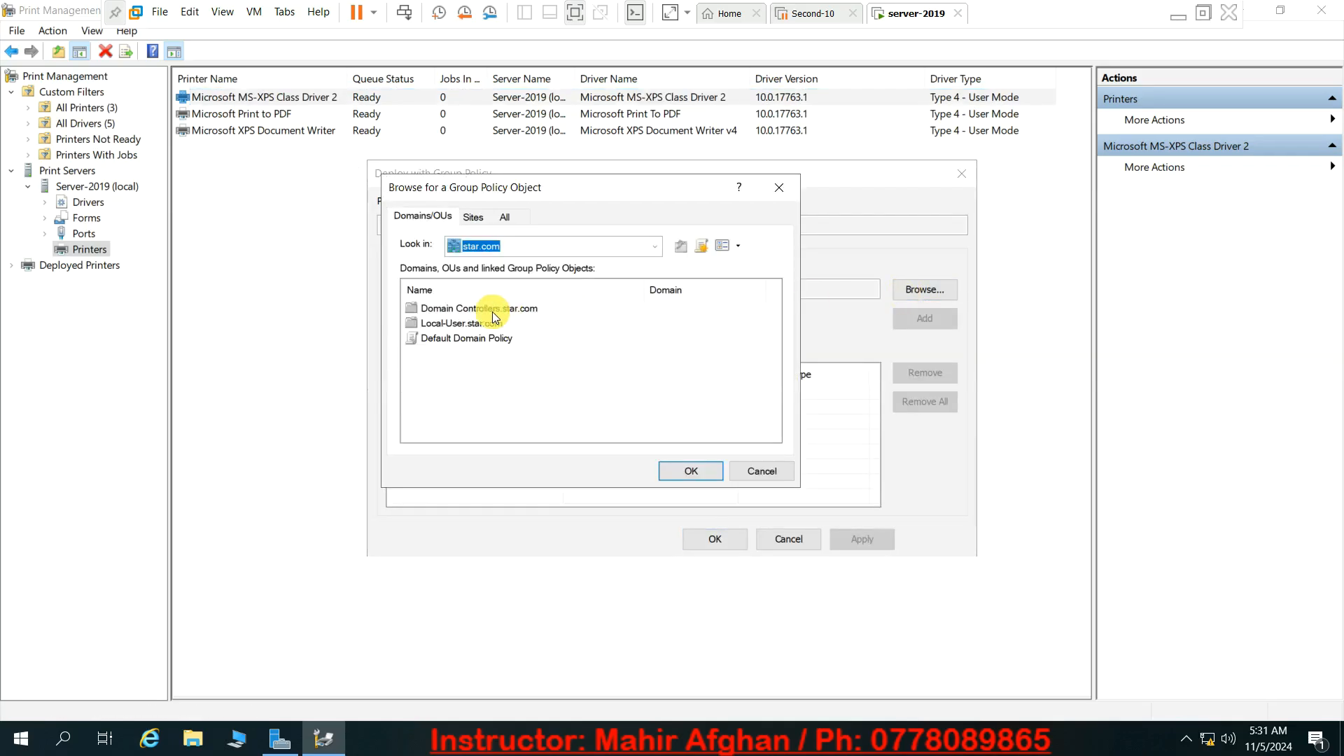
click(452, 323)
double_click(452, 323)
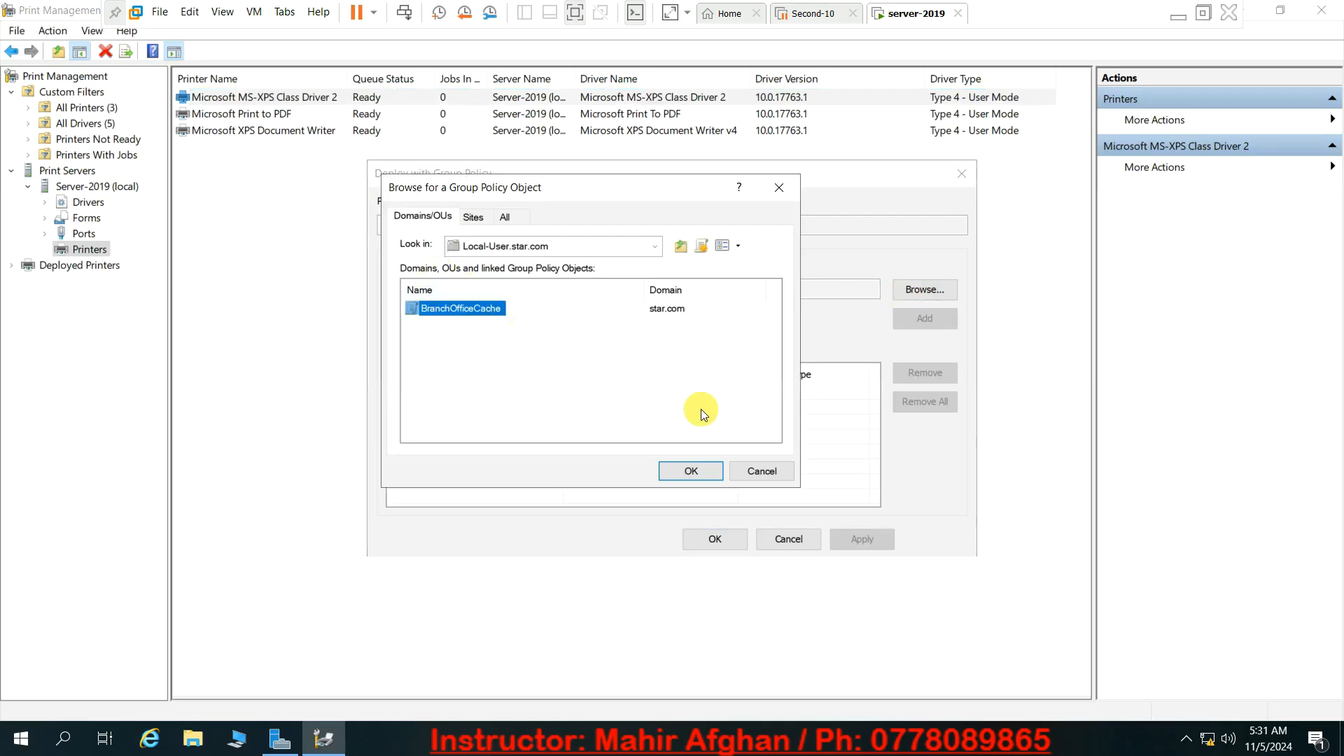
click(766, 467)
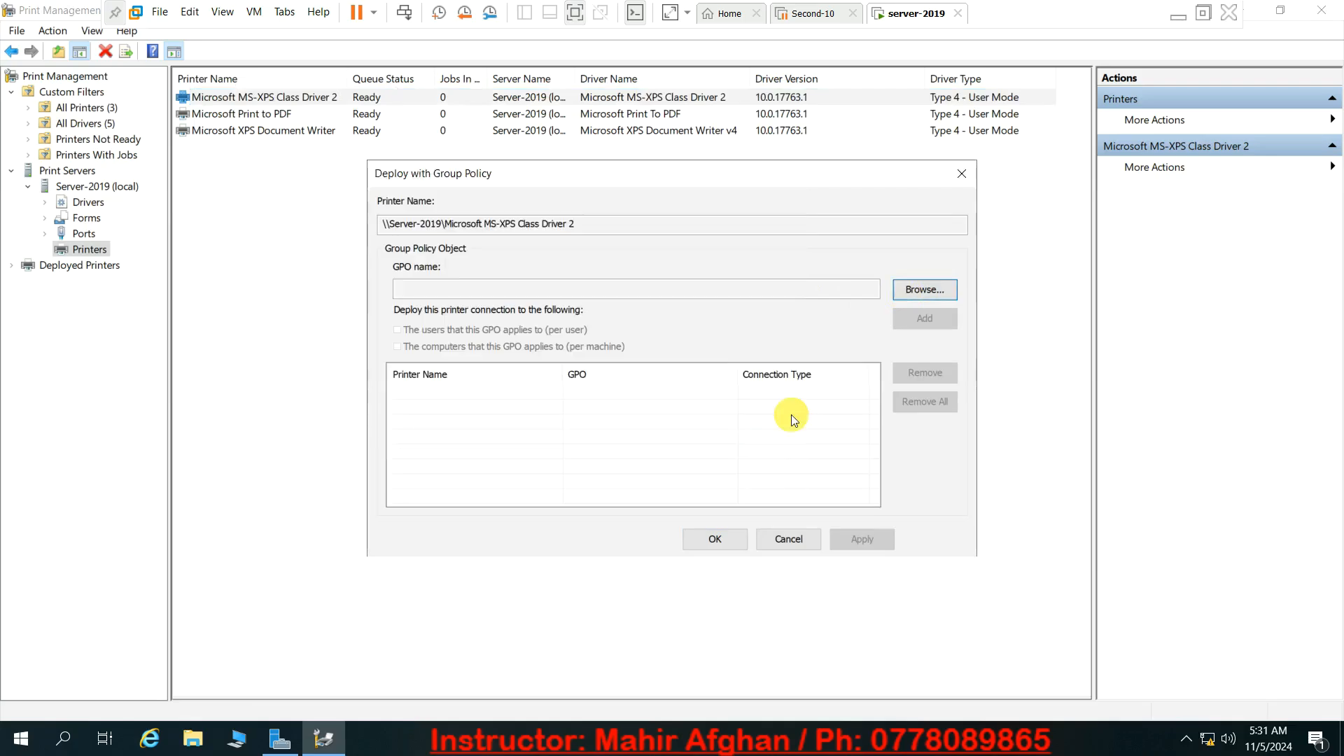
click(926, 289)
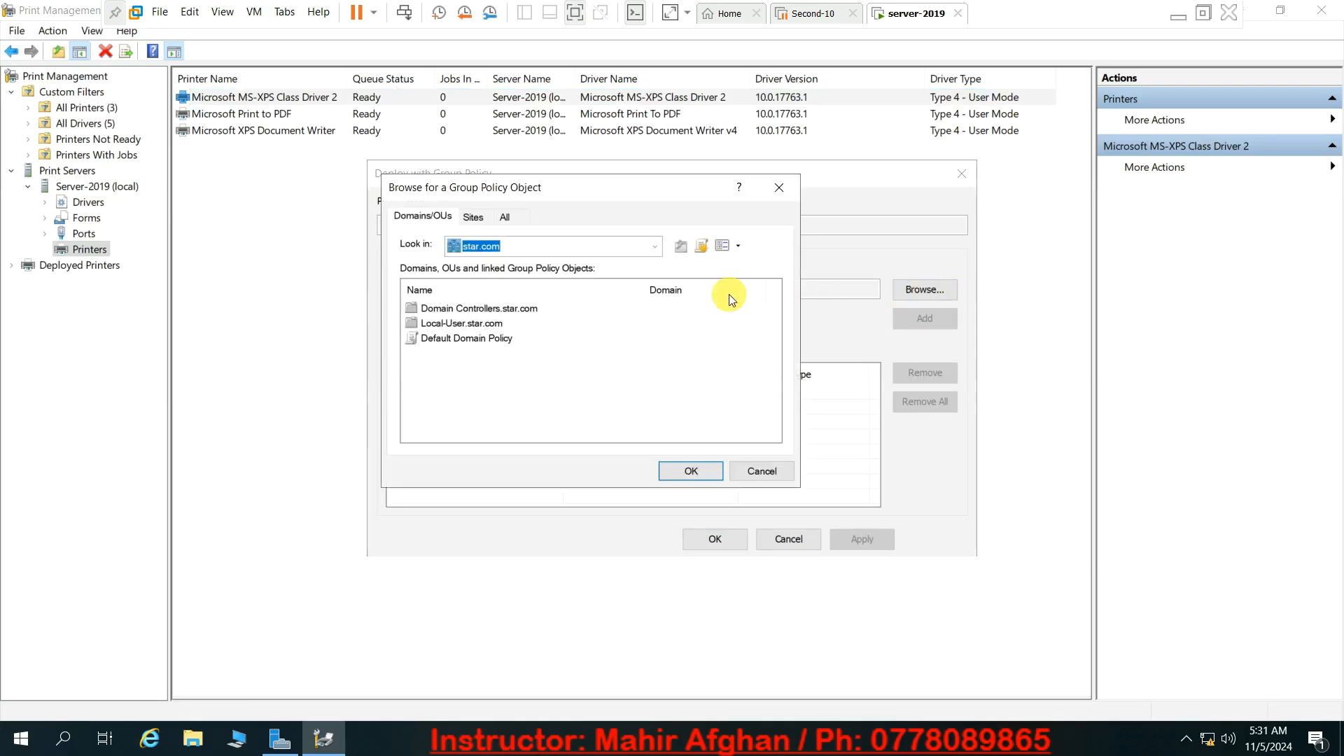
click(467, 324)
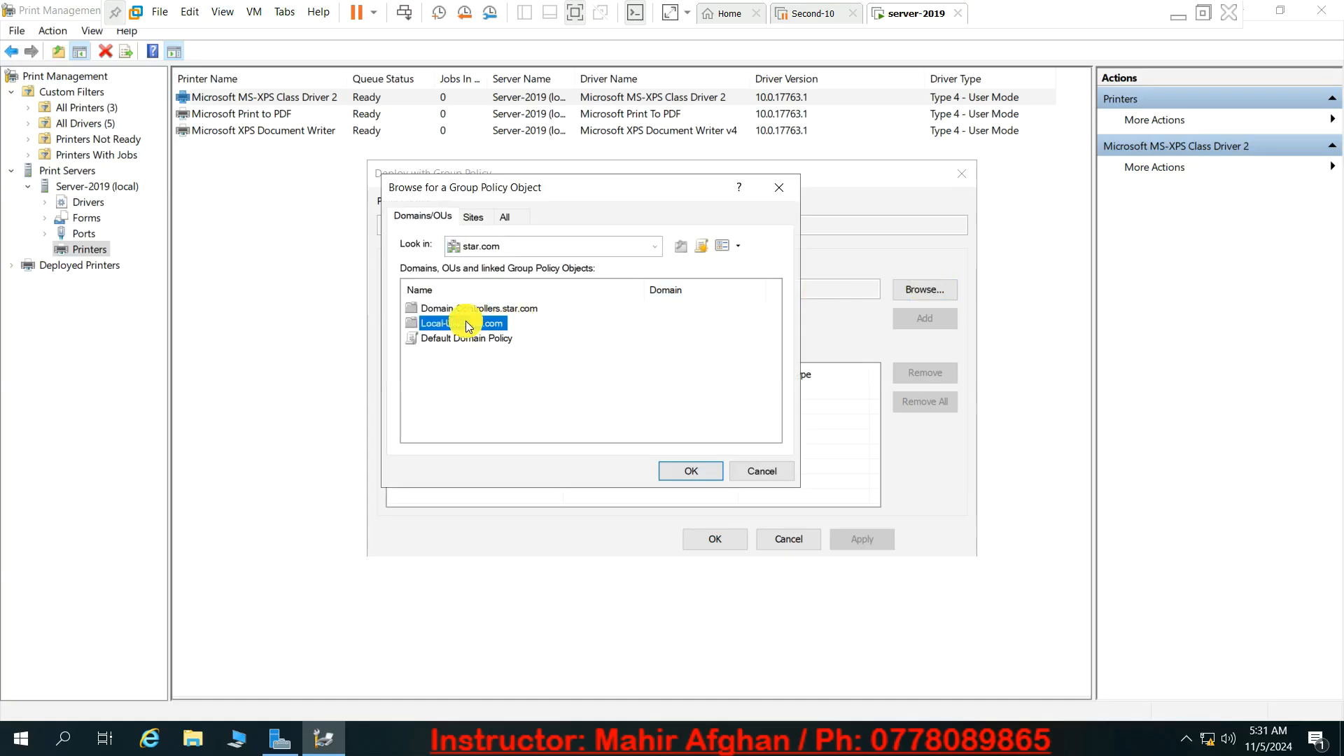
click(693, 472)
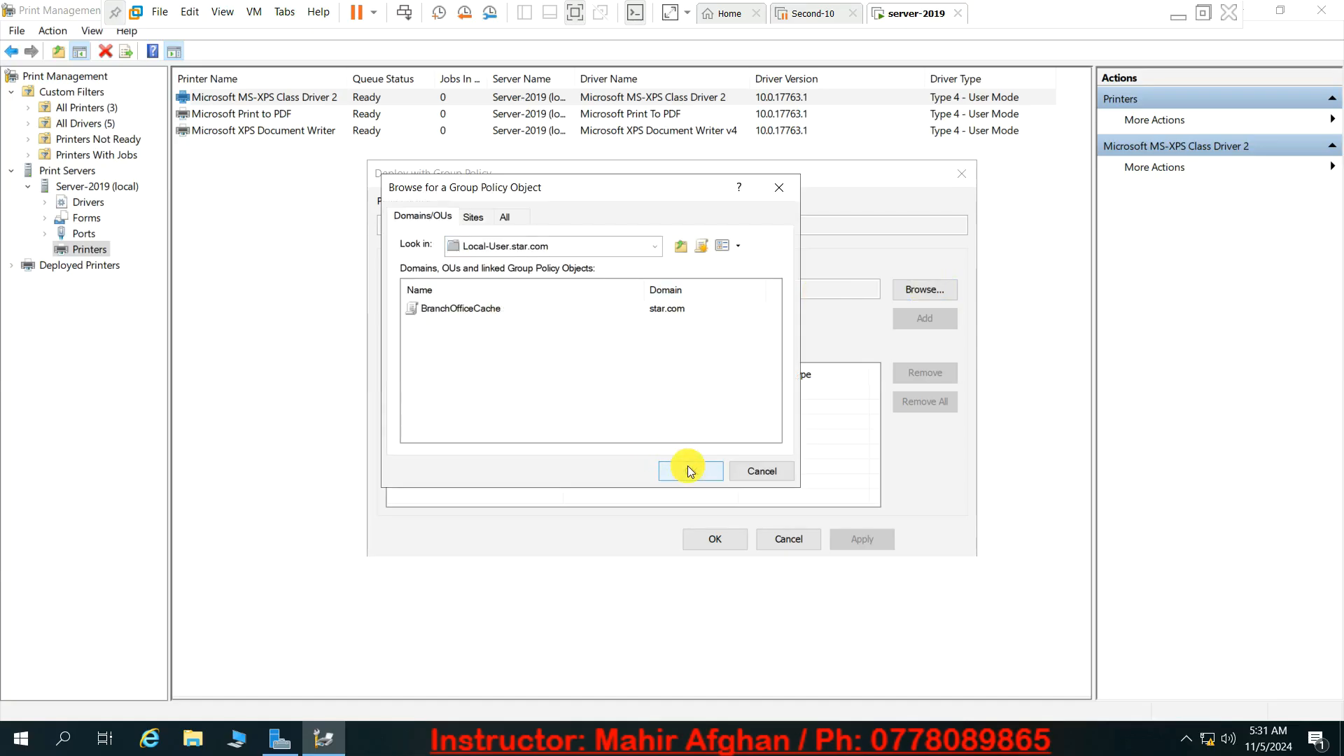
click(690, 470)
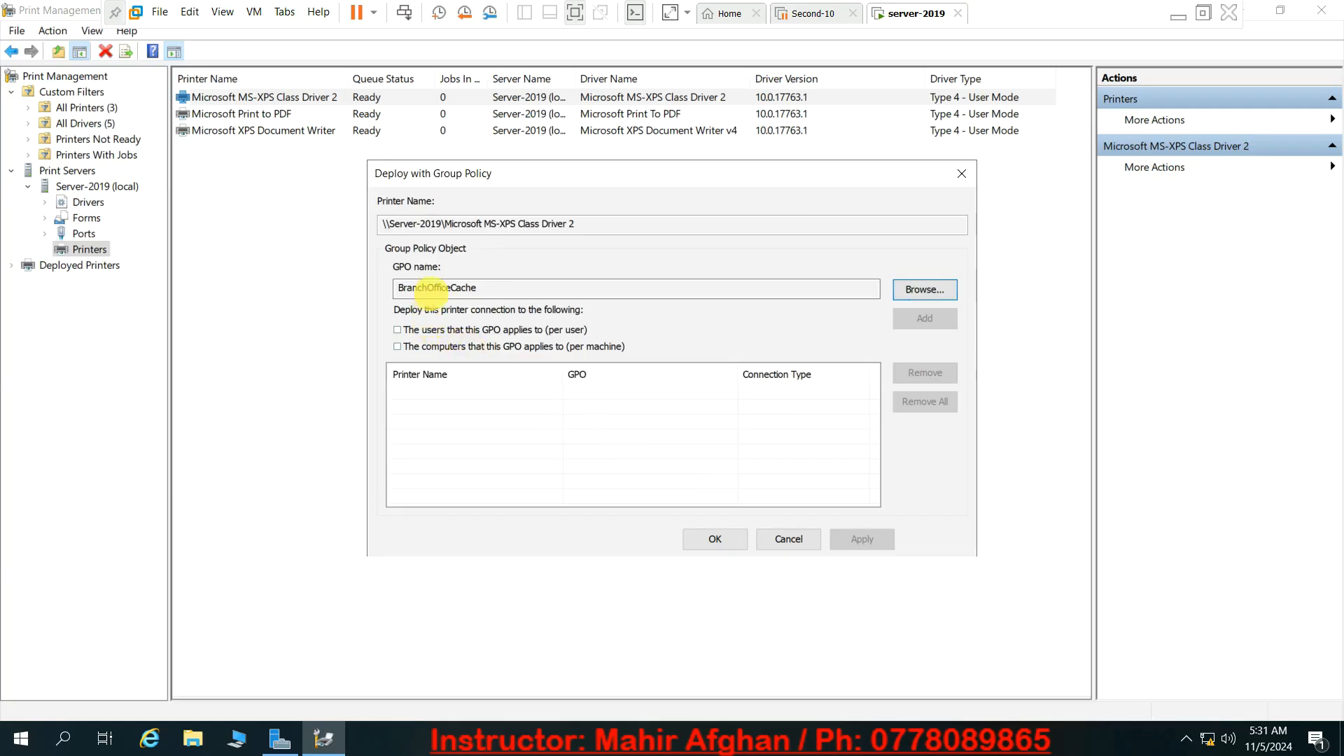
- Deploy the printer connection per user and per machine through BranchOfficeCache, apply the deployment and close Print Management
click(399, 330)
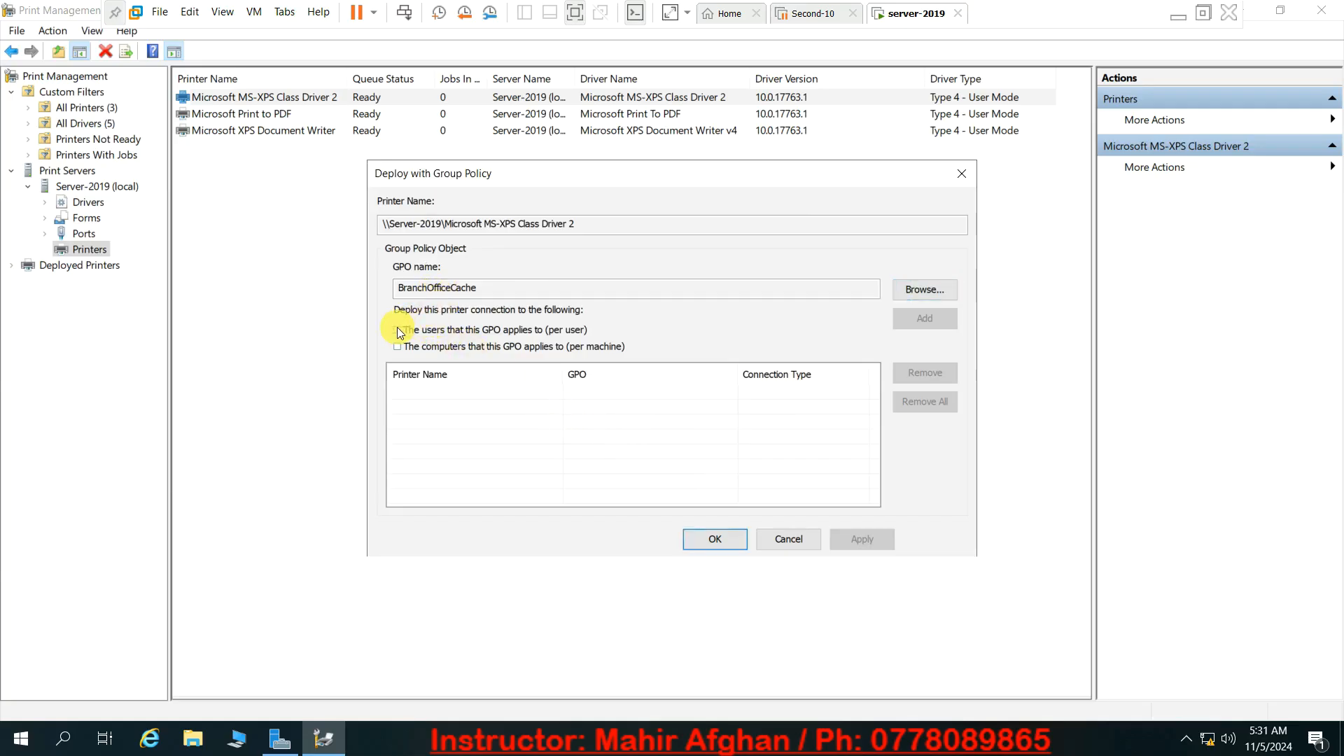
click(398, 349)
click(926, 321)
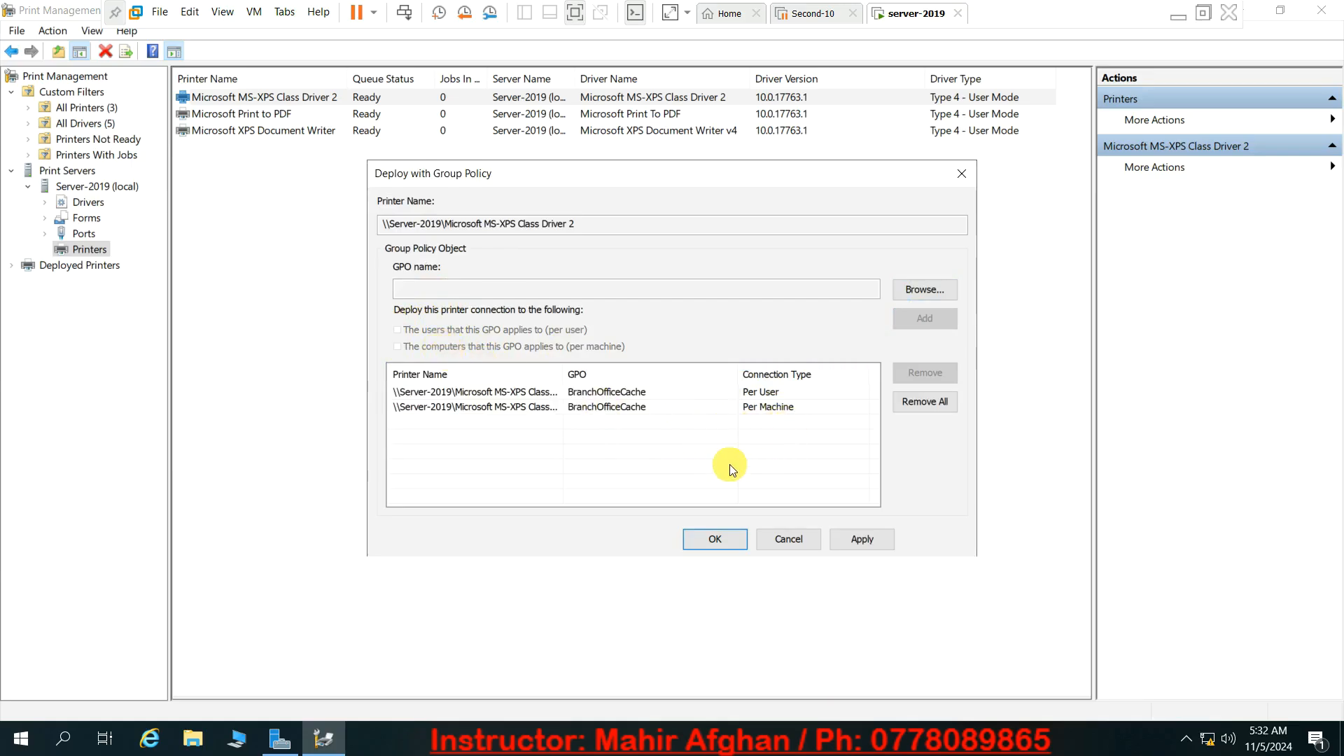
click(864, 536)
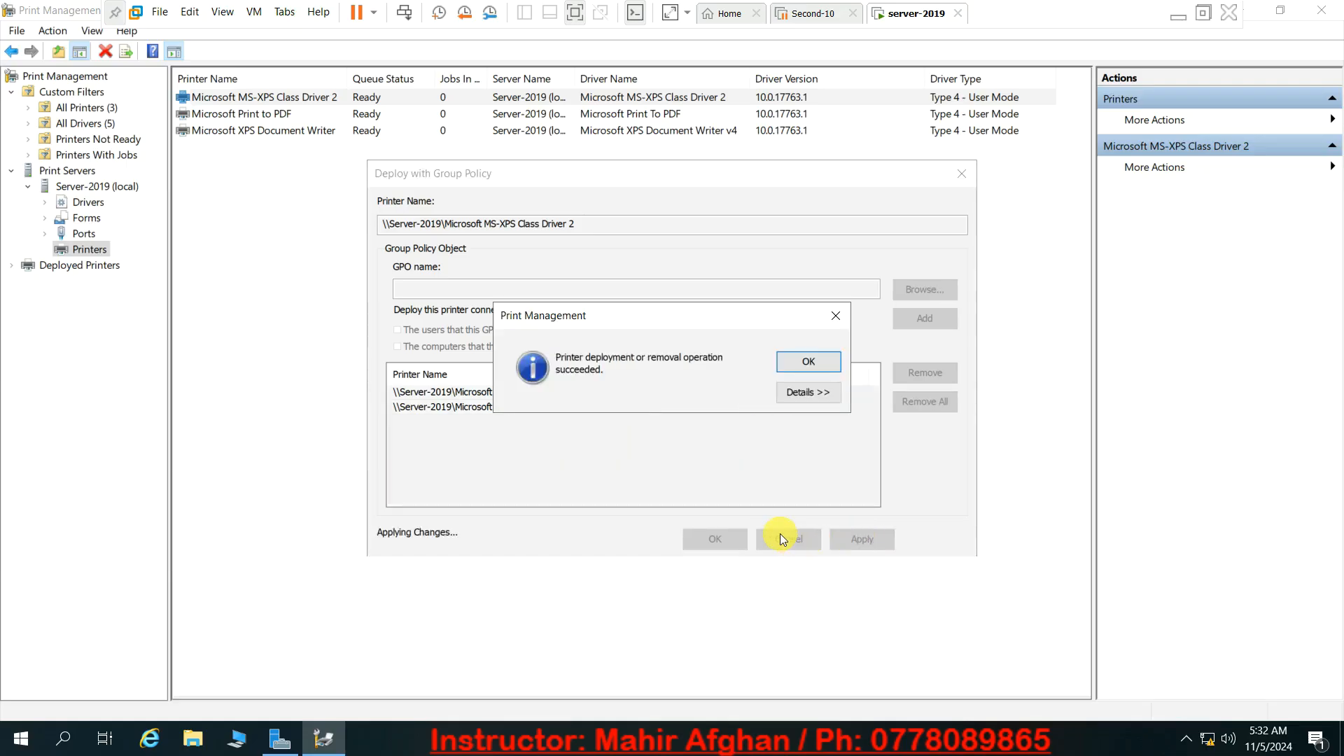
click(809, 361)
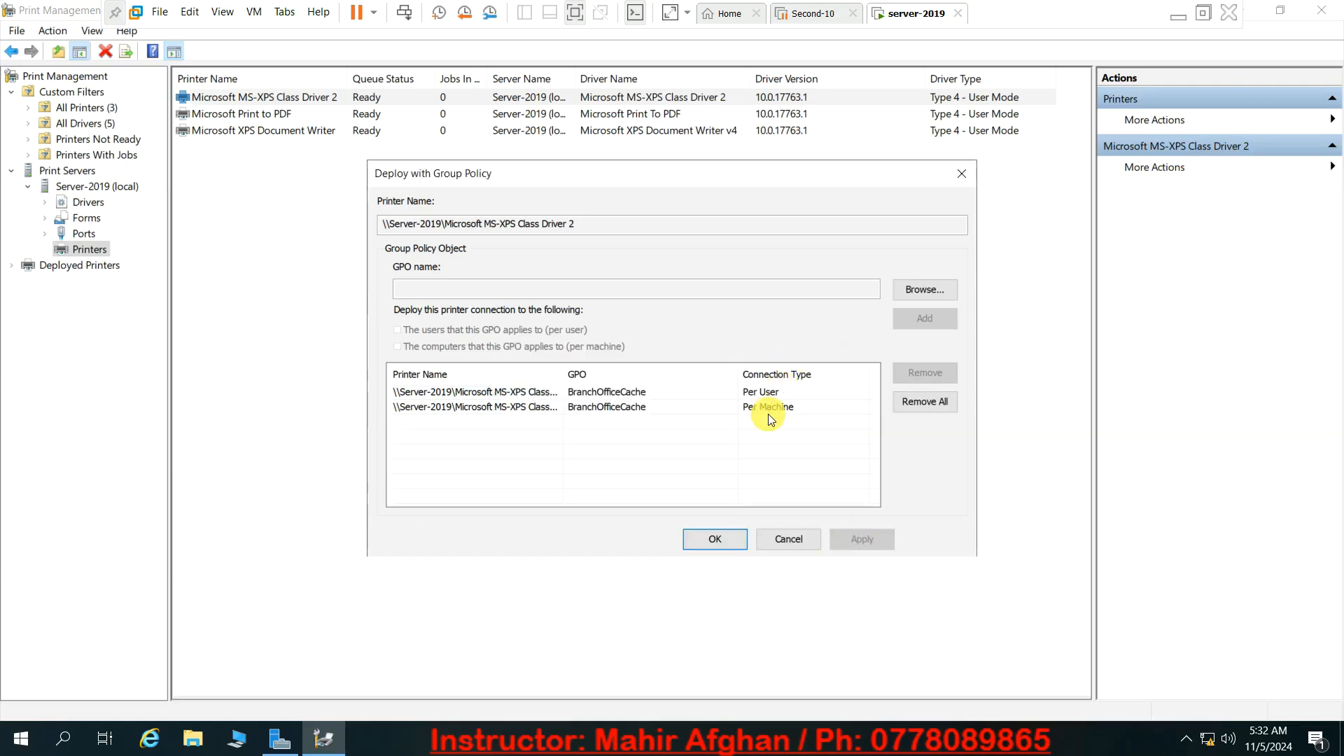
click(715, 539)
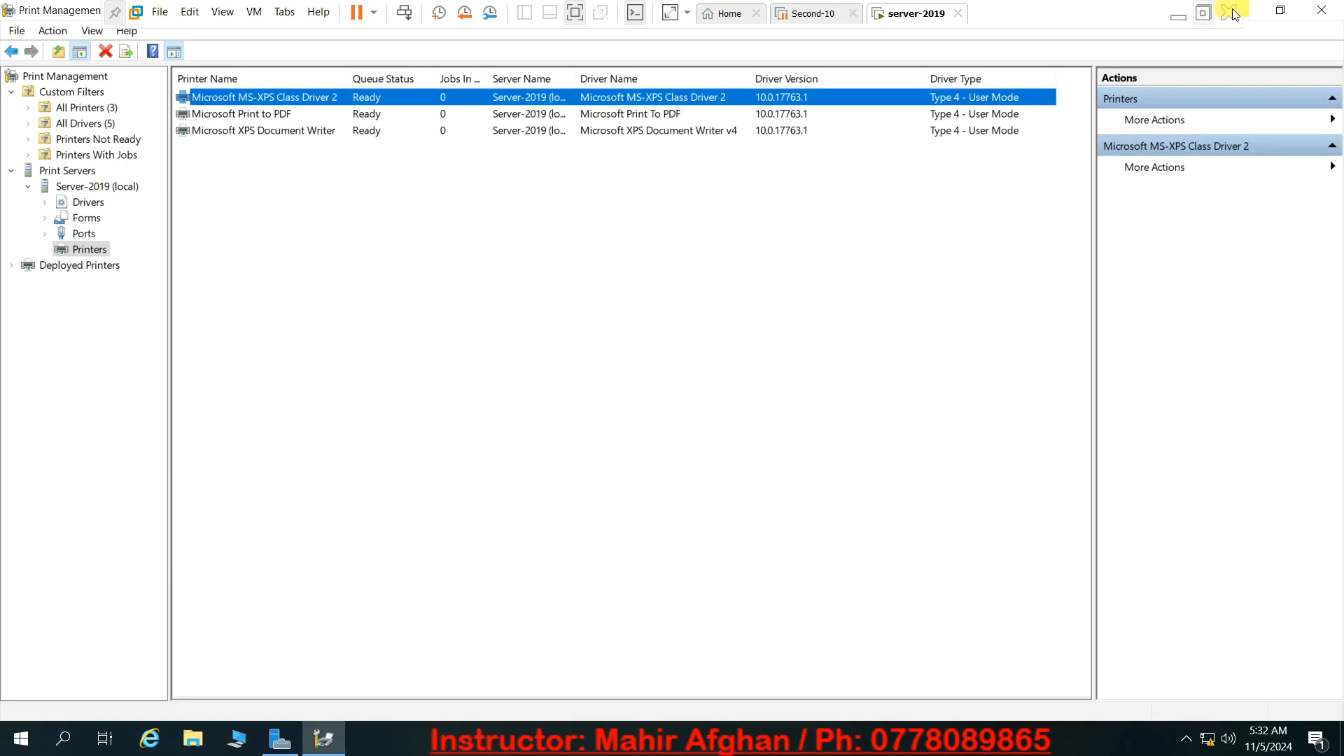
click(1334, 13)
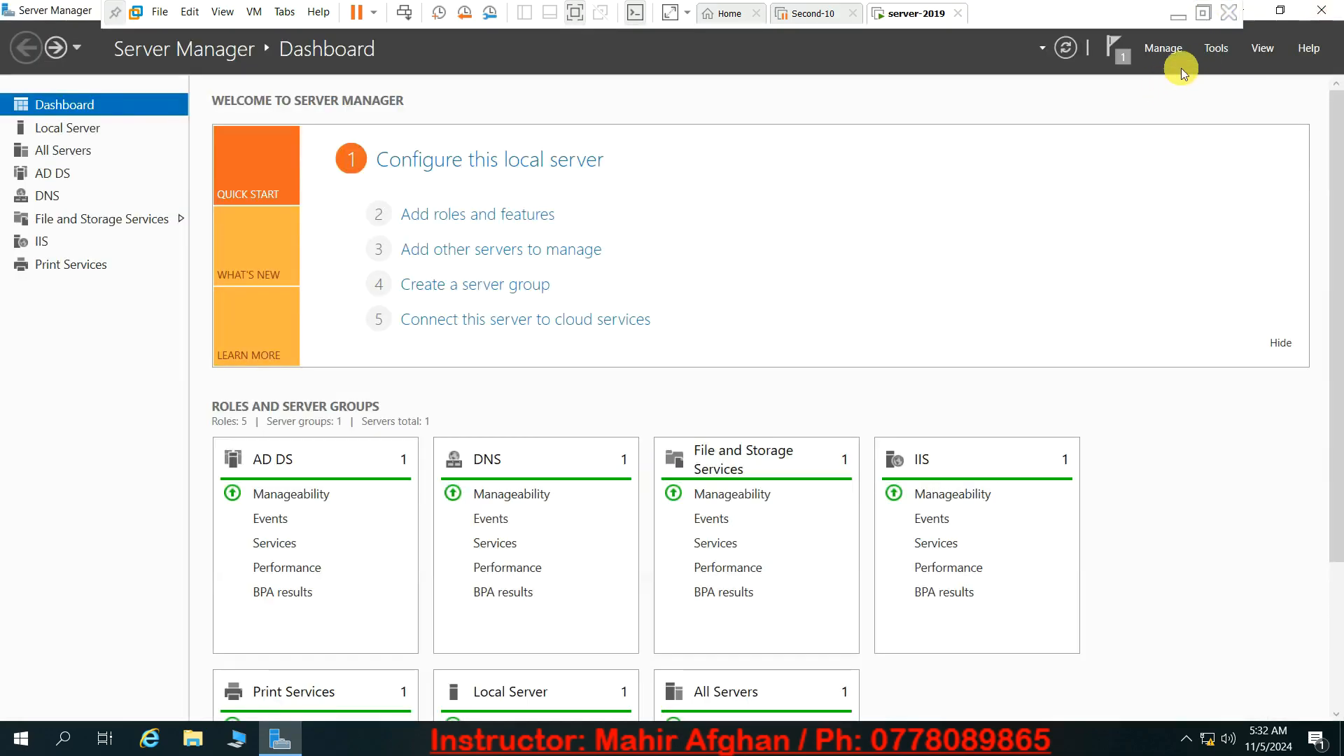
- Review the Local-User organizational unit in Active Directory Users and Computers without renaming it, and close the console
click(1210, 52)
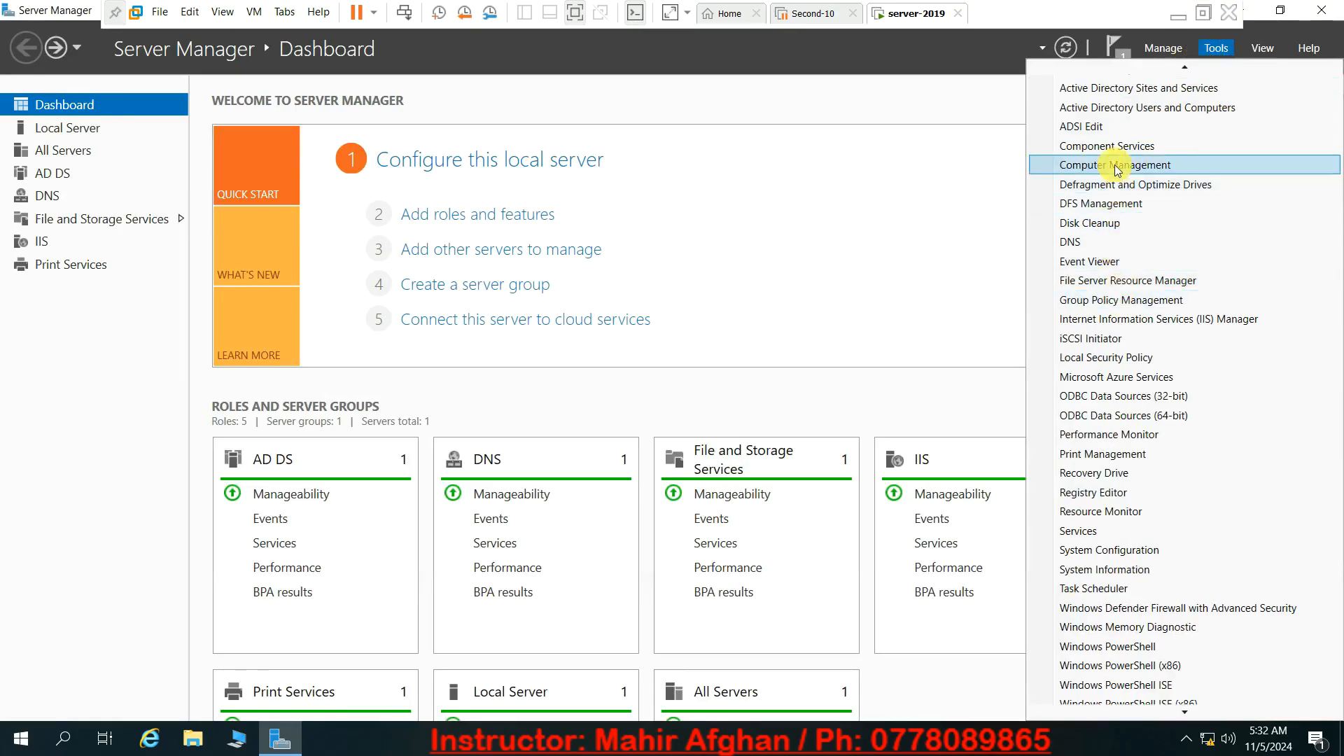
scroll(1118, 186, up, 1)
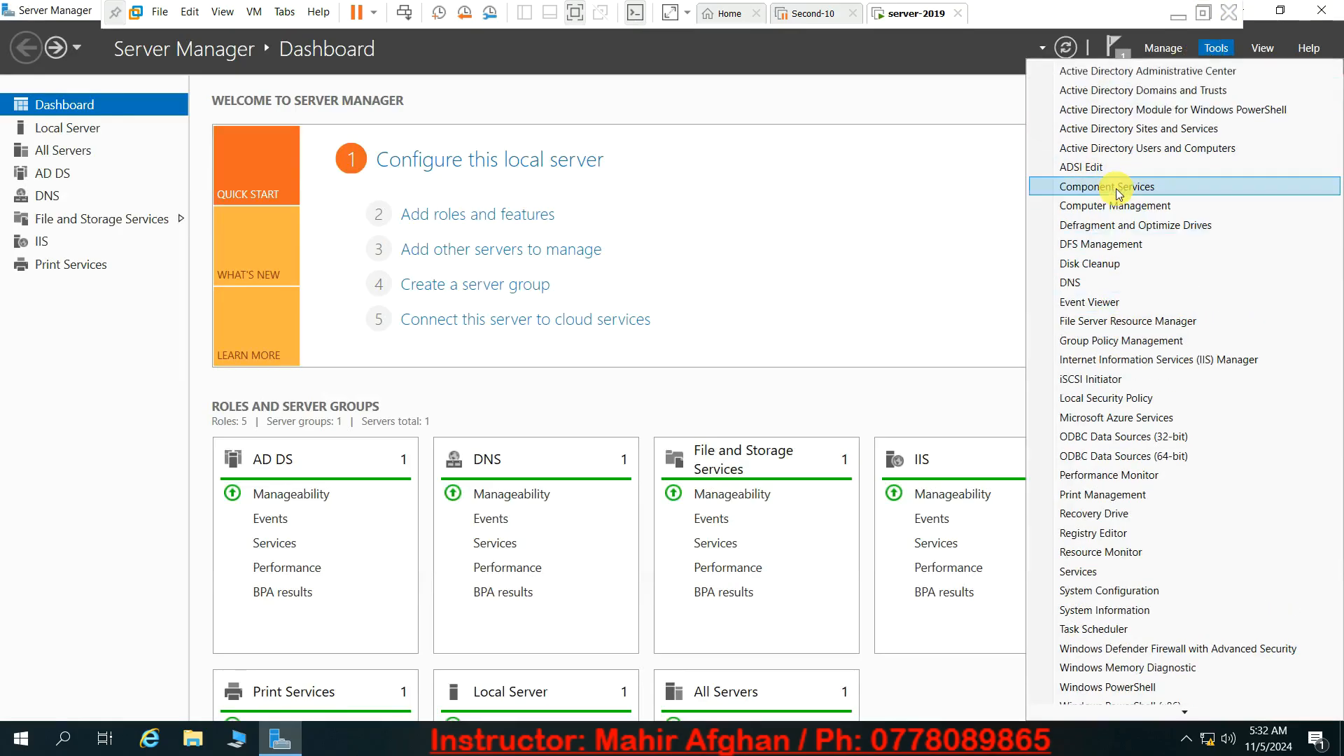
click(1121, 156)
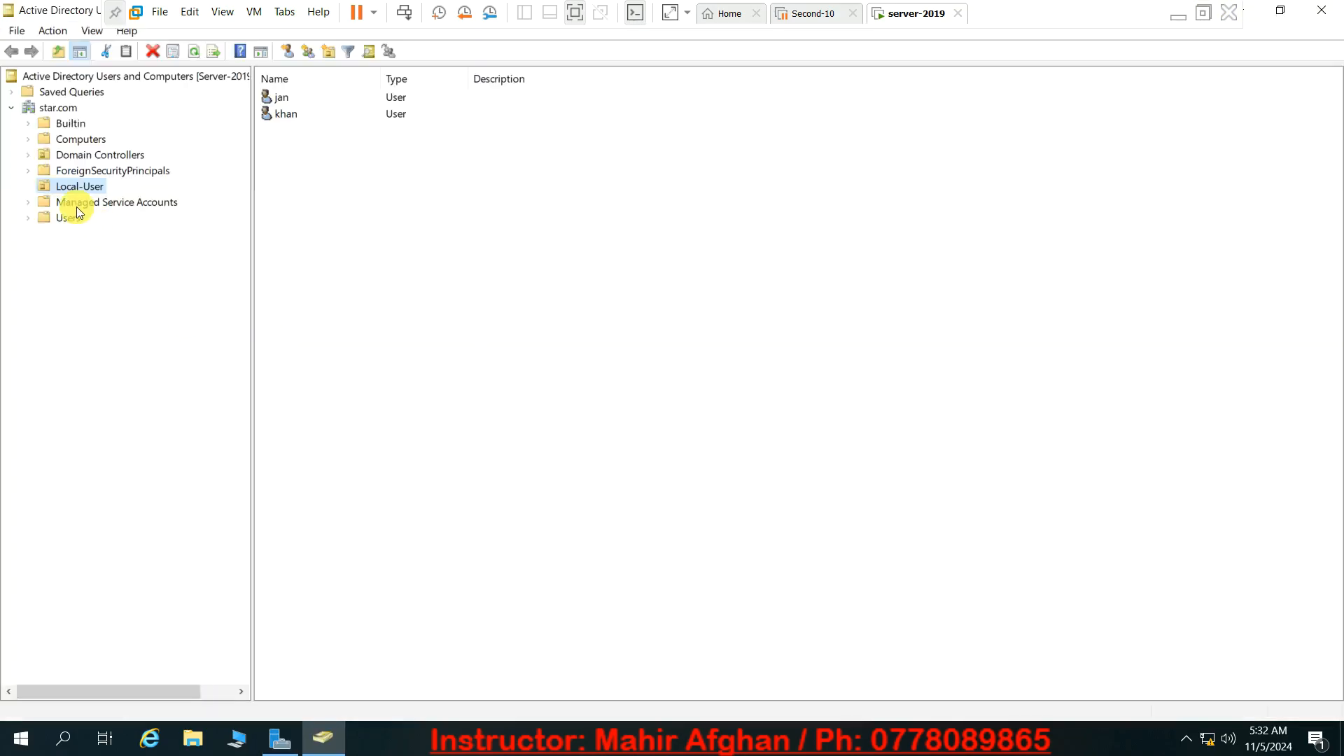
key(F2)
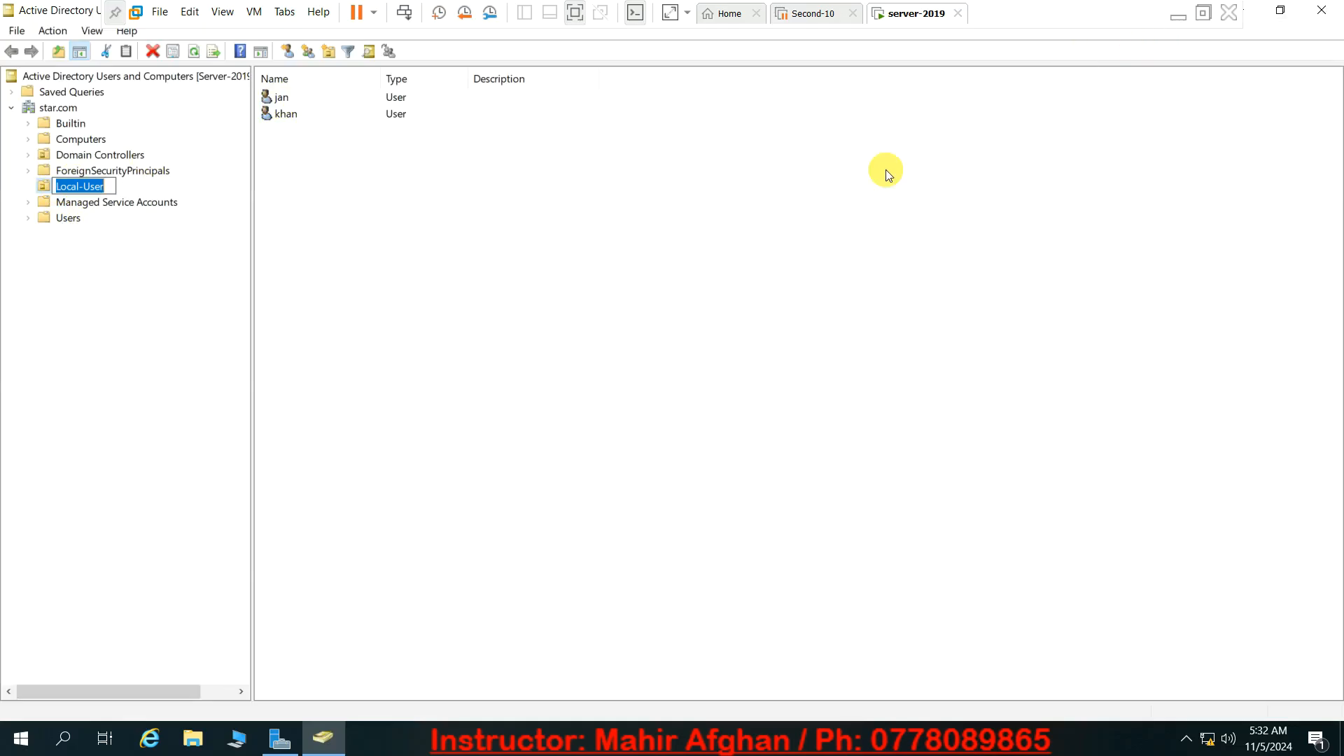
click(811, 225)
click(1322, 10)
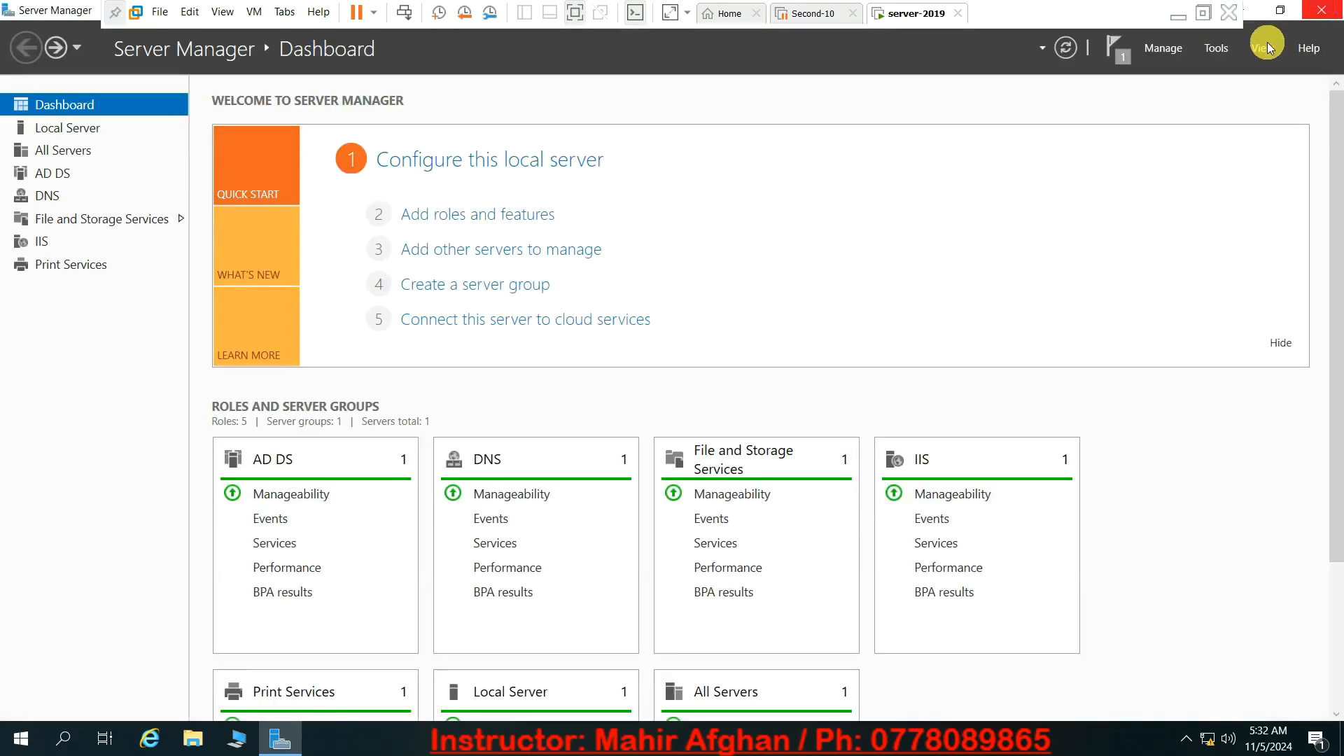
- Open the BranchOfficeCache GPO linked to Local-User for editing from Group Policy Management and enlarge the editor window
click(1215, 52)
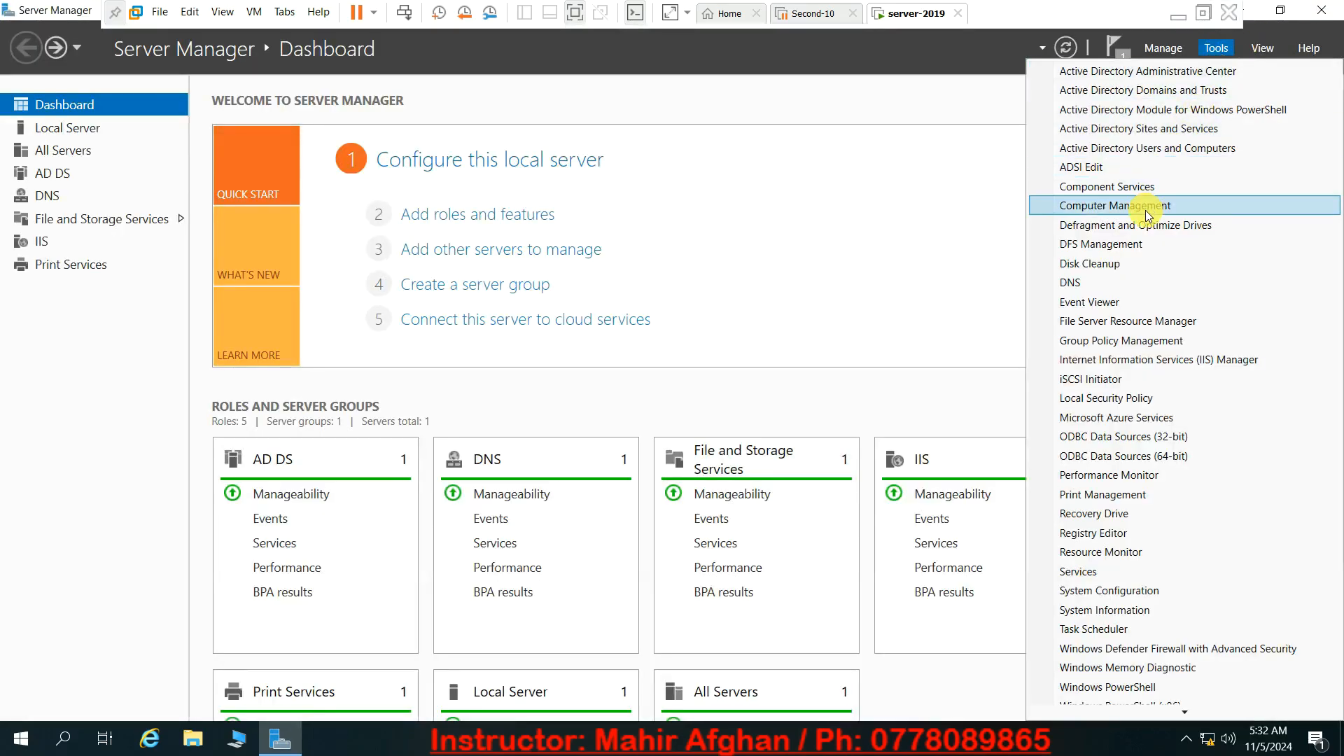
click(1137, 326)
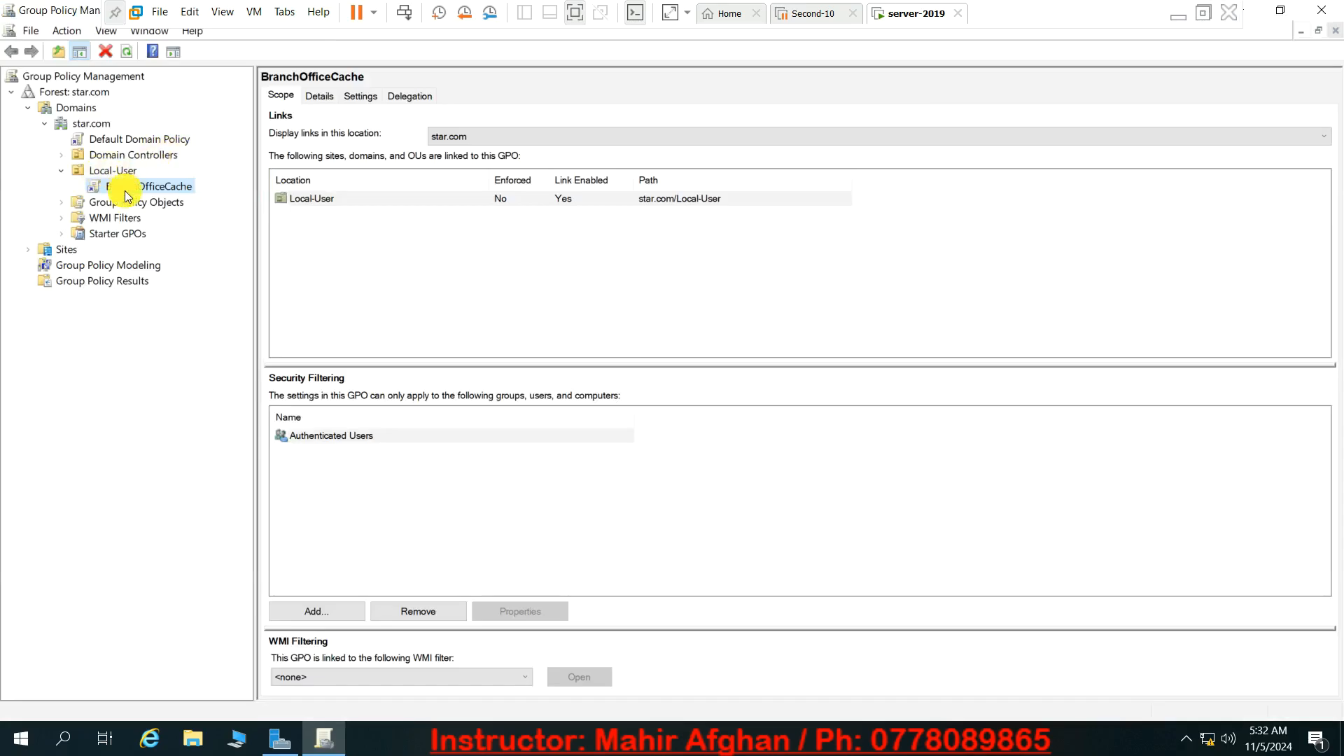
right_click(126, 186)
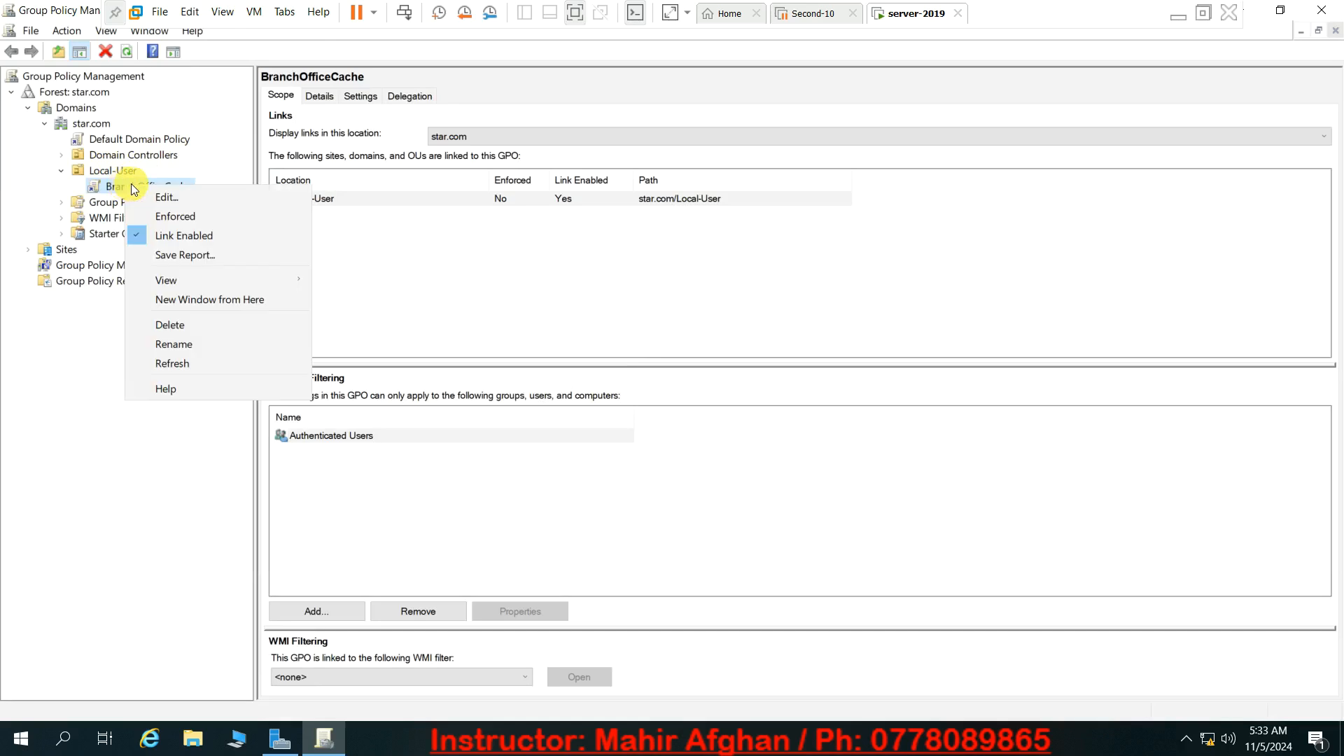
click(153, 193)
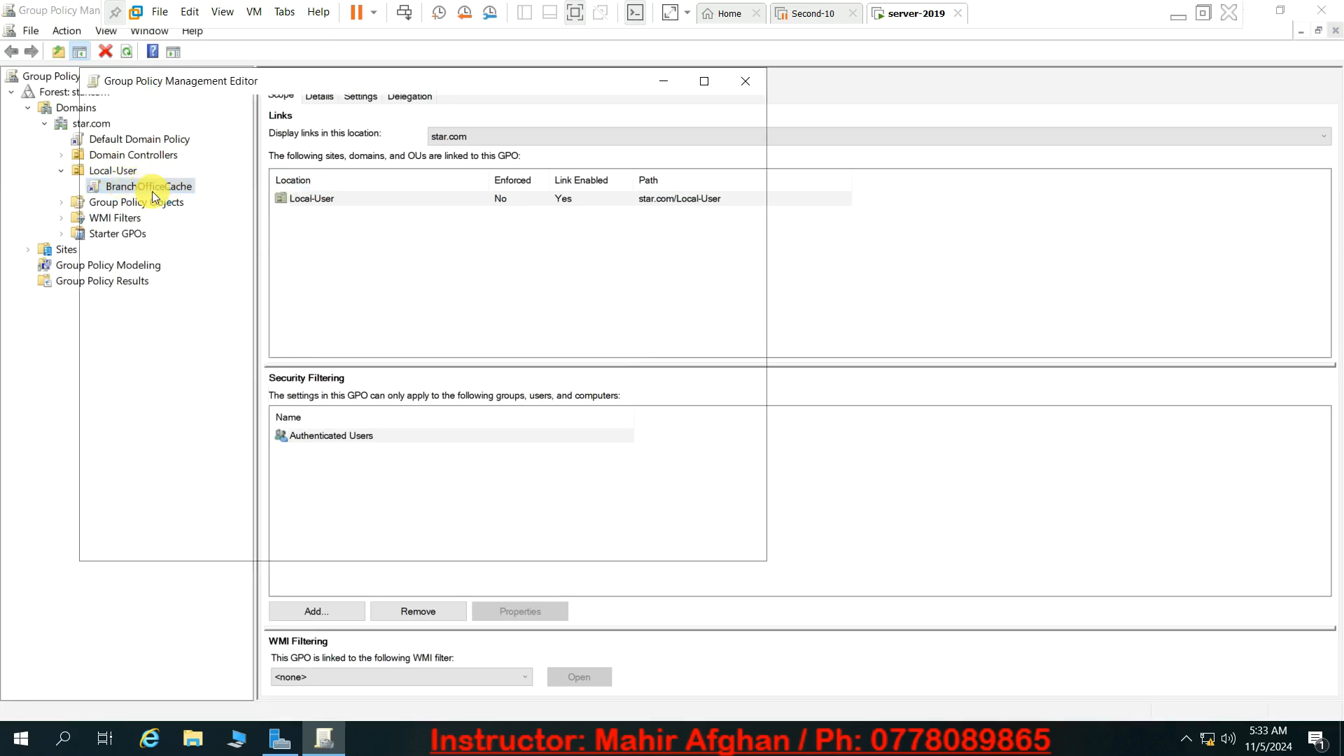
click(706, 84)
drag(179, 264, 189, 263)
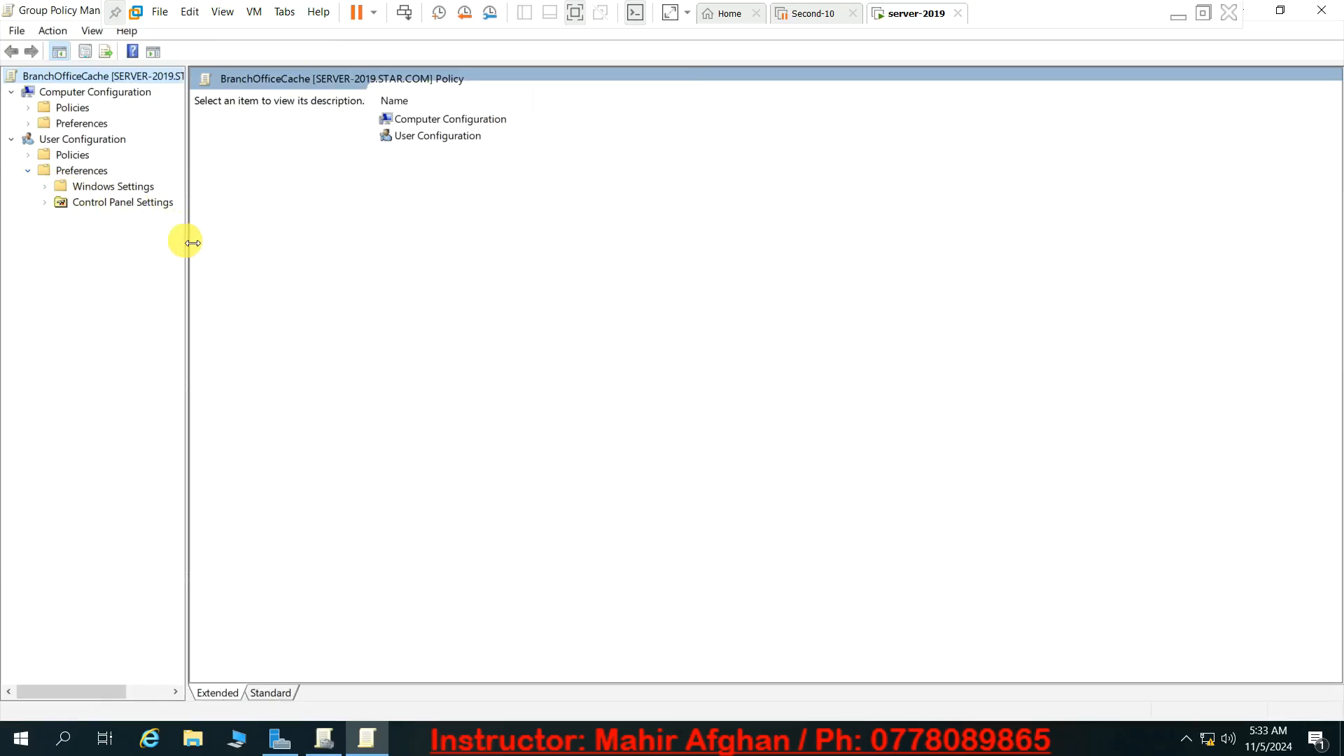
- Start a new shared printer preference under User Configuration's Control Panel Settings in BranchOfficeCache, with the action set to Create
click(44, 203)
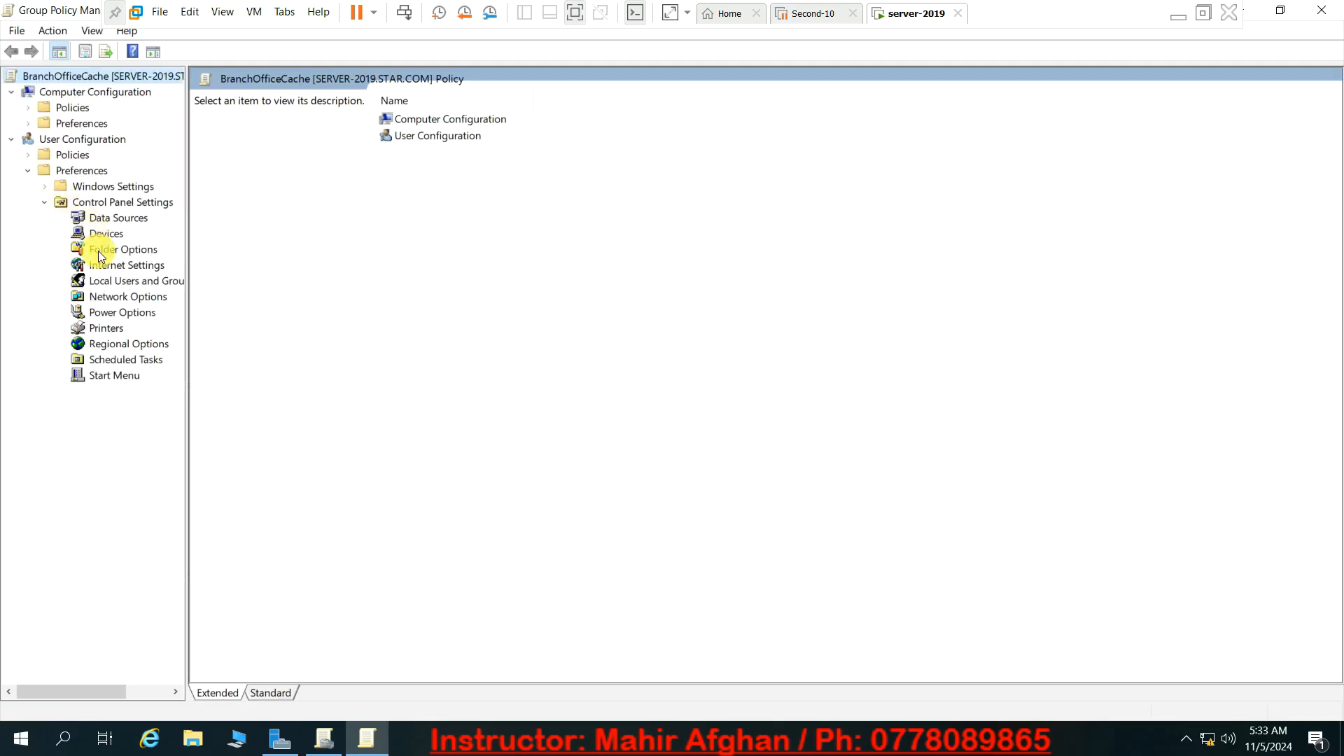
click(106, 329)
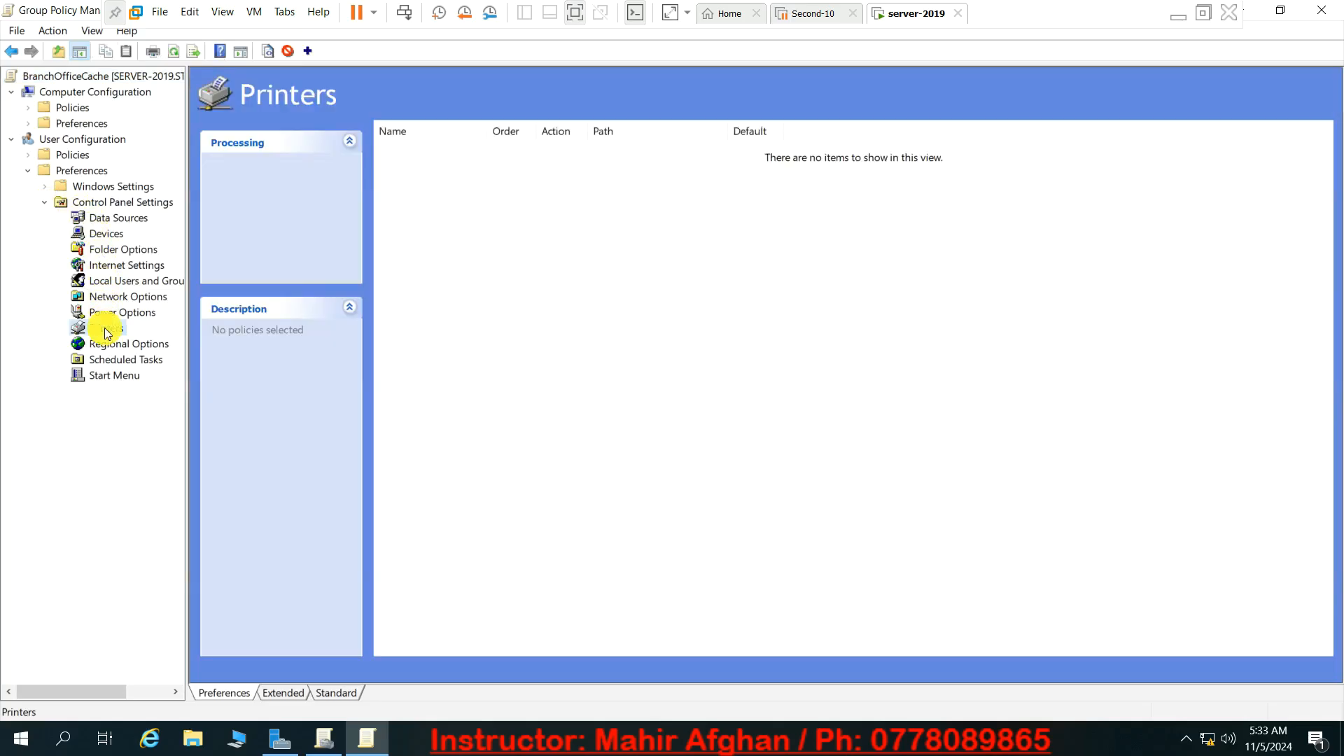
right_click(107, 329)
mouse_move(165, 342)
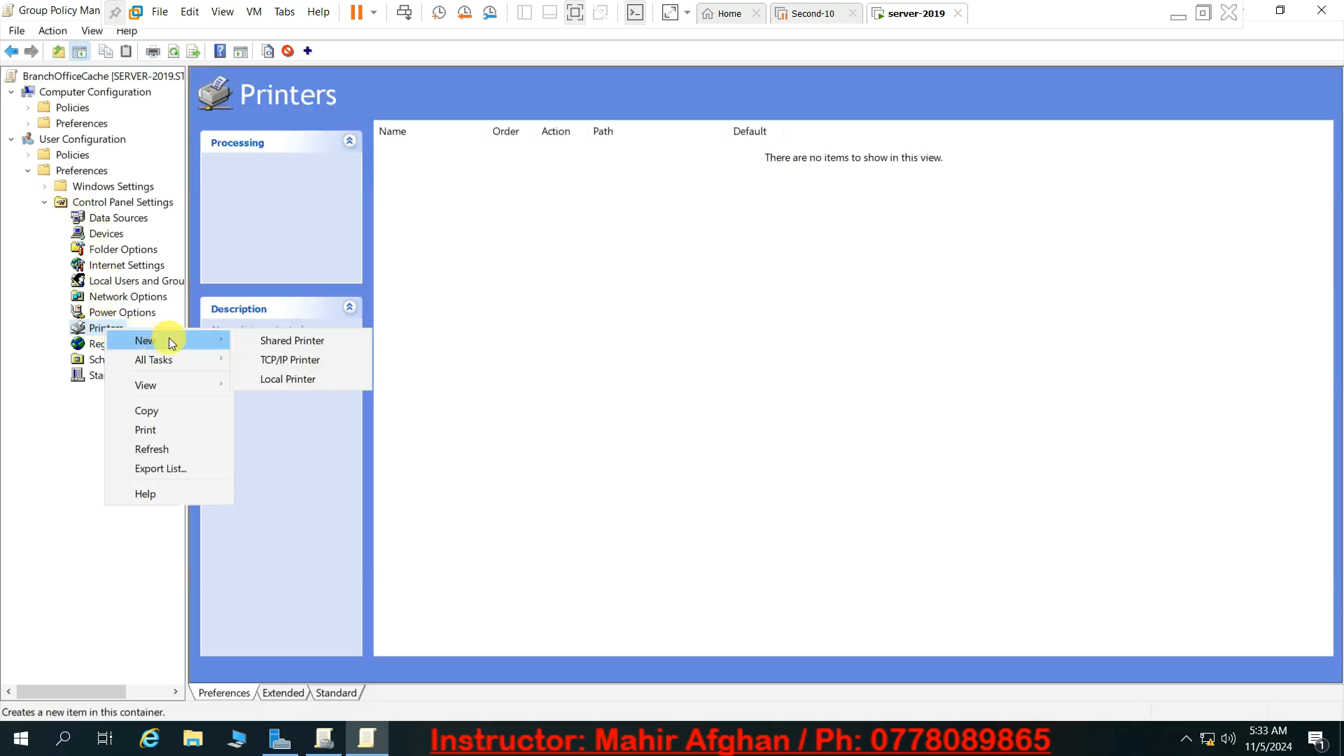
click(280, 340)
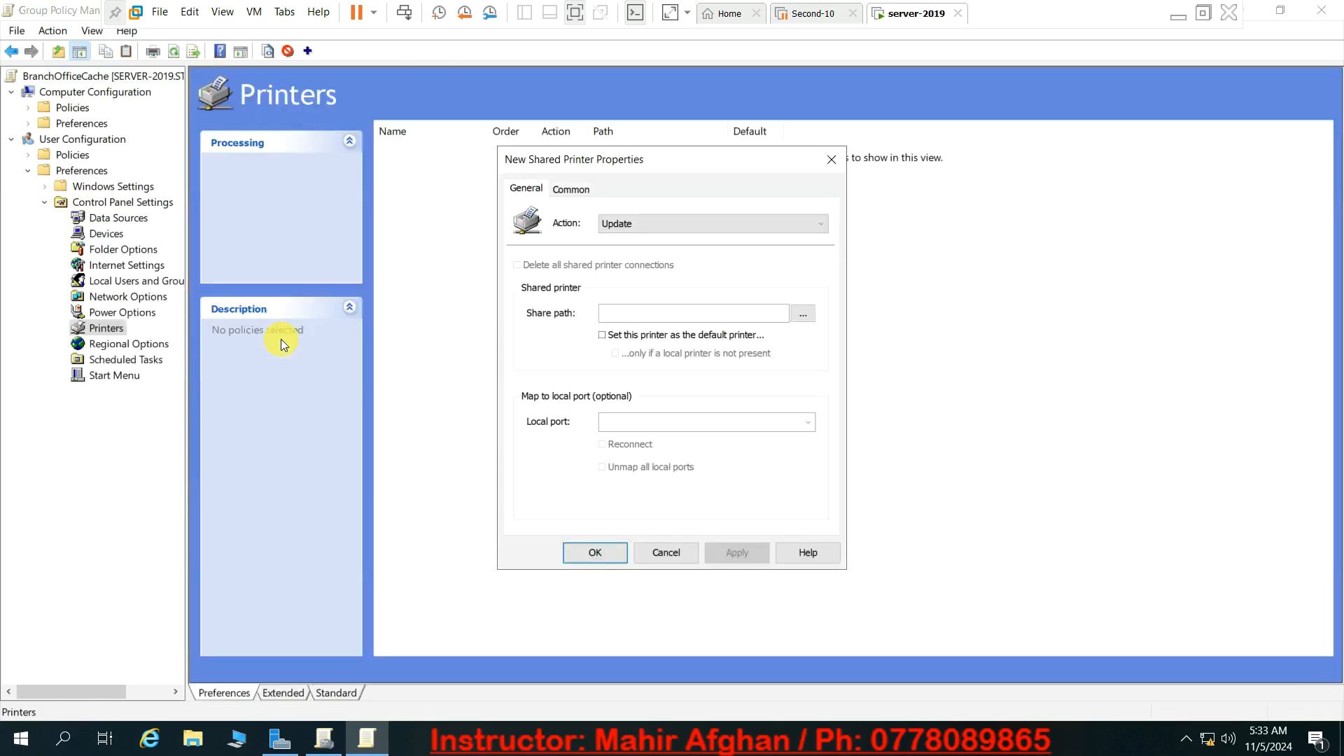
click(680, 227)
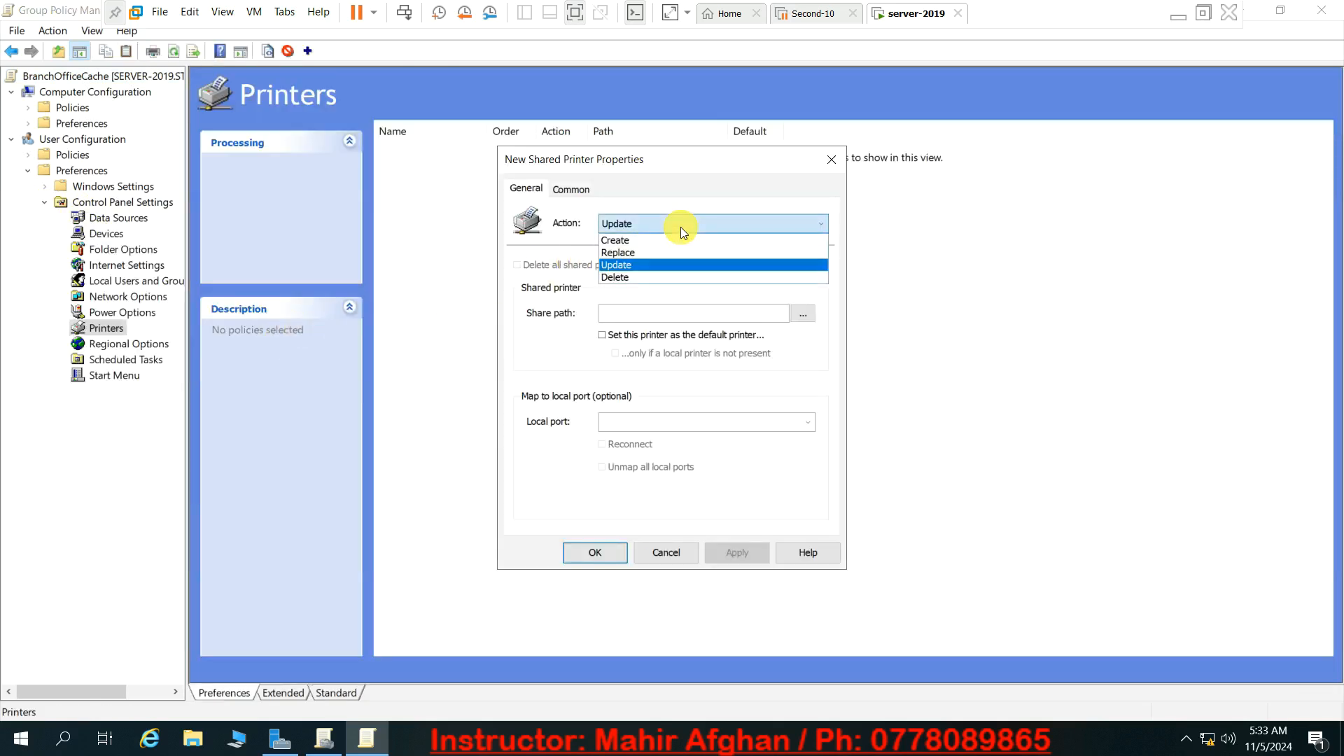
click(655, 240)
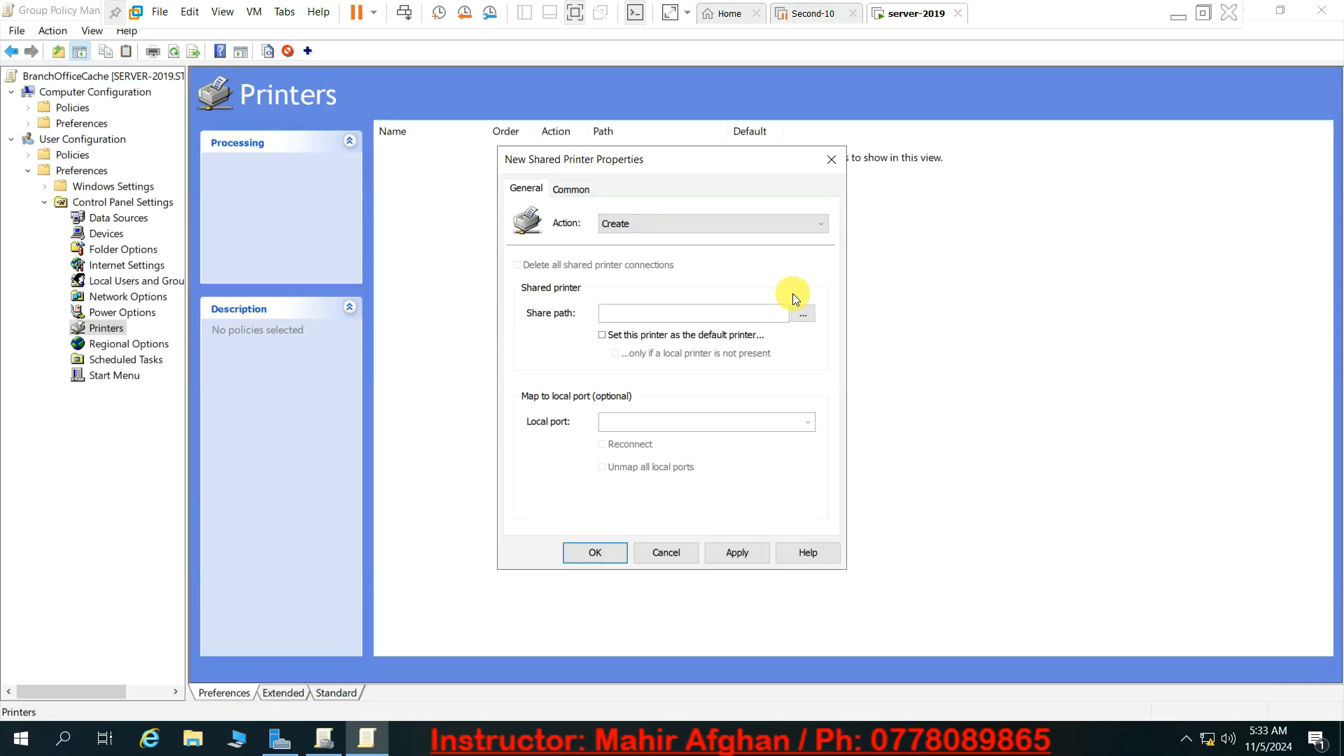
- Set the share path by picking SERVER-2019's Microsoft MS-XPS Class Driver 2 printer from the directory, and save the shared printer preference
click(805, 313)
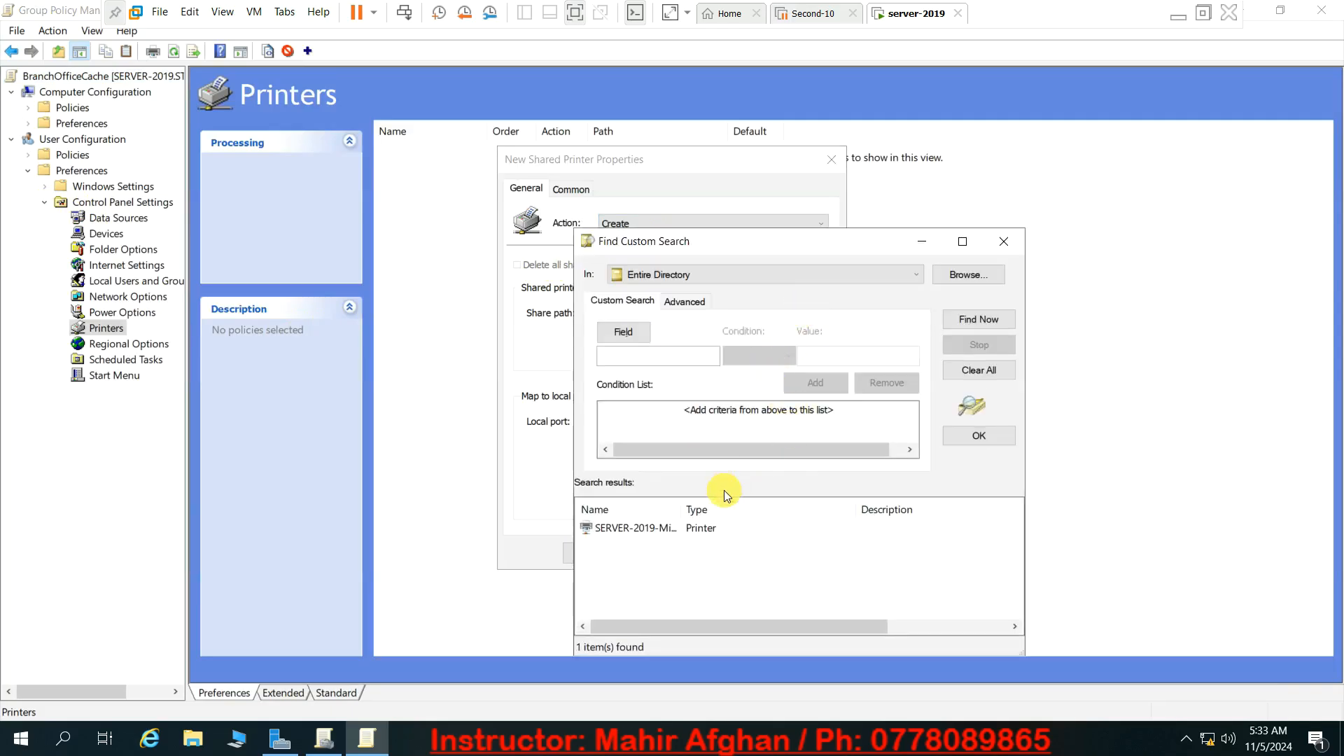
click(662, 528)
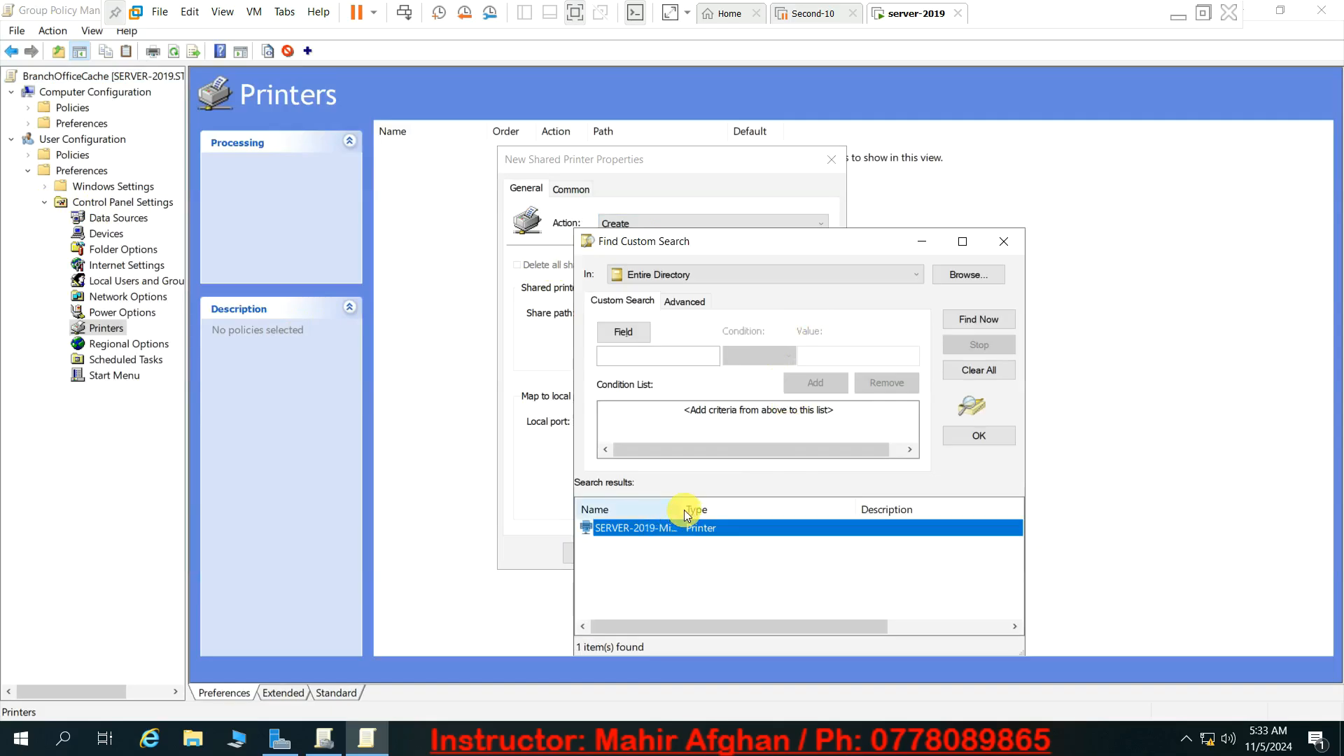
double_click(680, 509)
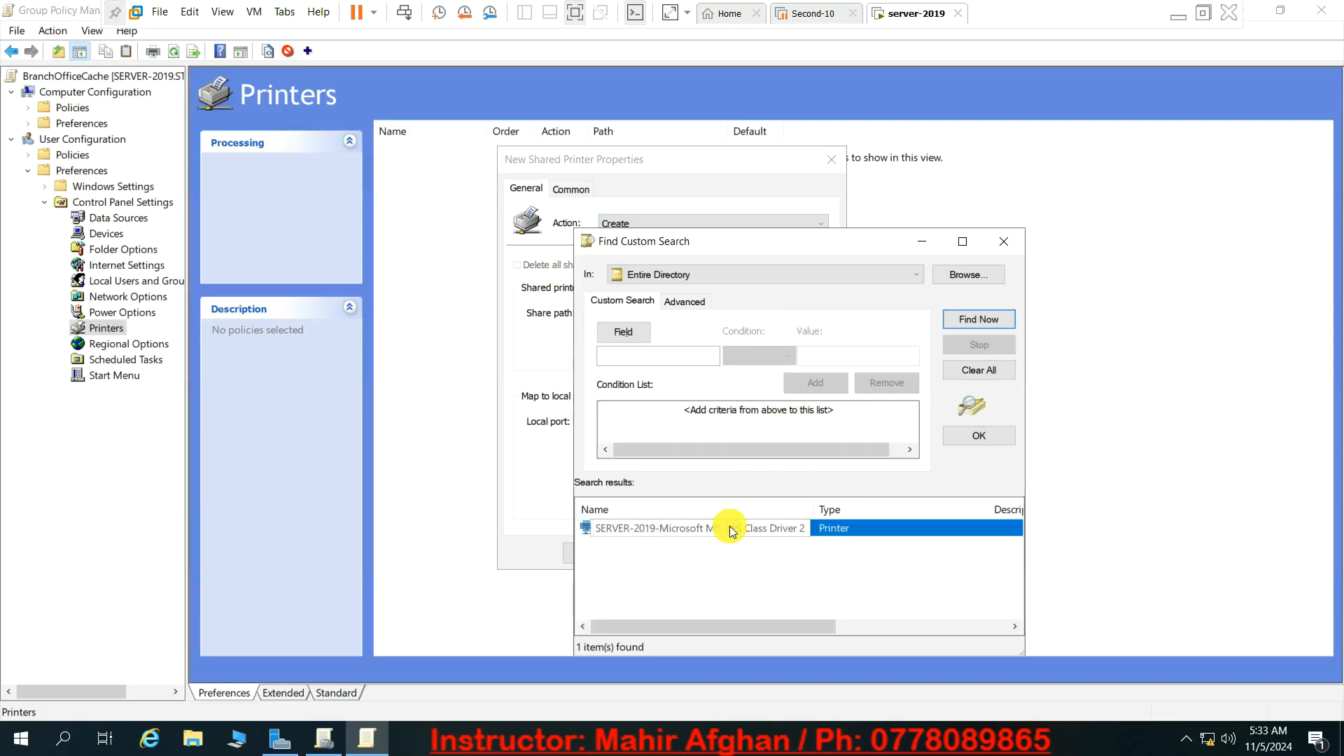
double_click(825, 527)
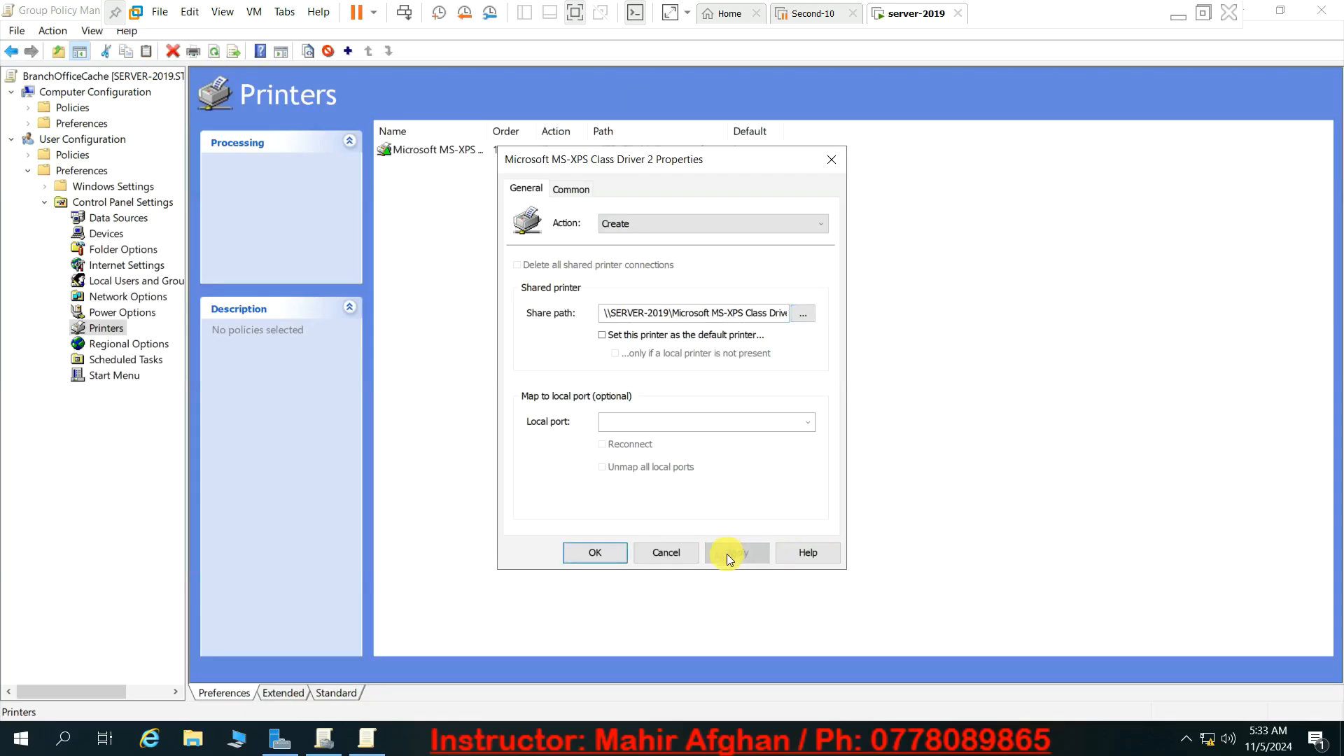
click(575, 552)
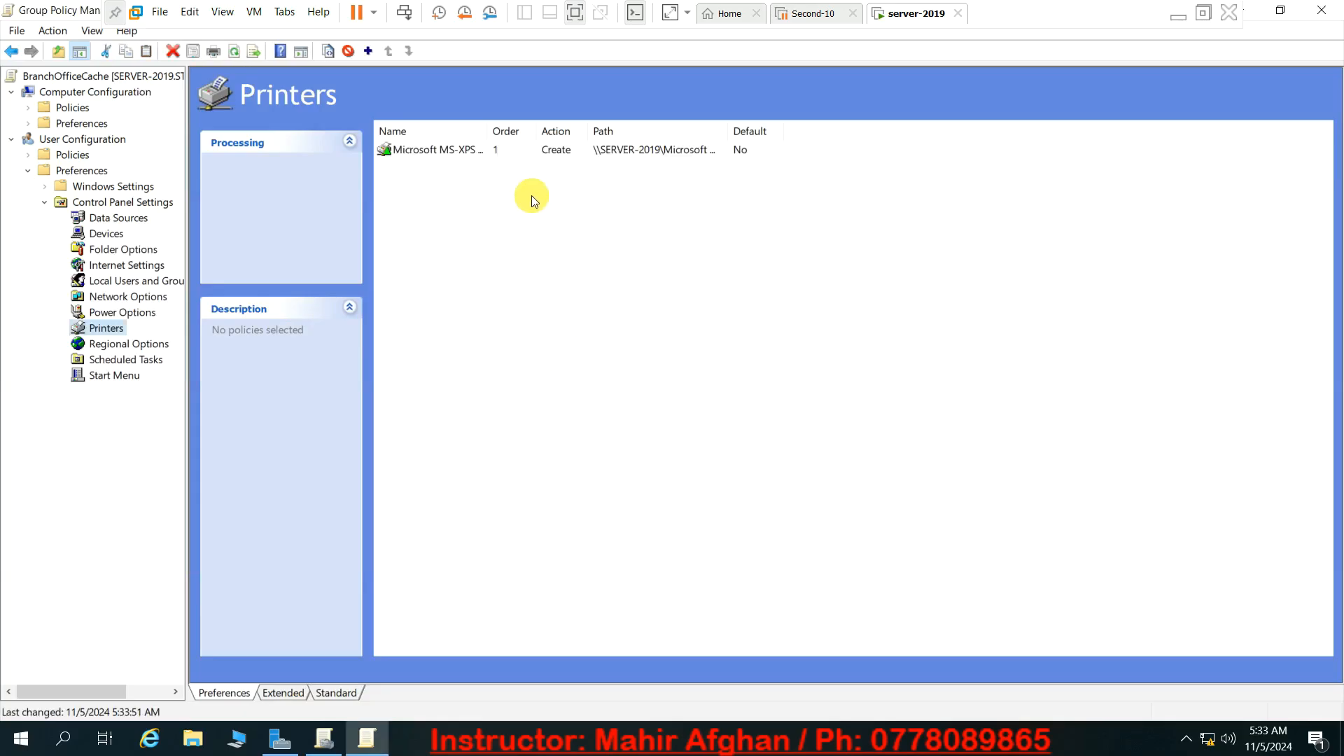
- Close the policy editor, Group Policy Management and Server Manager to return to the server's desktop
click(1322, 10)
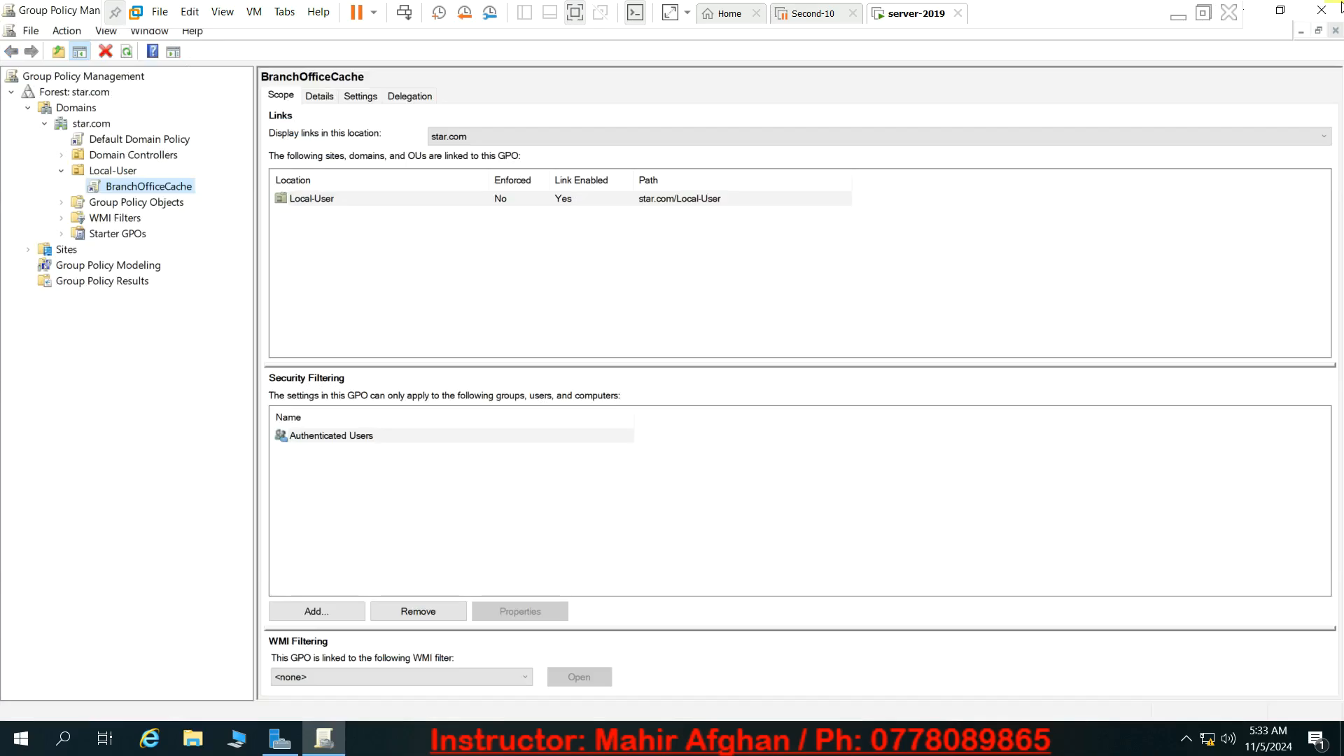
click(1327, 10)
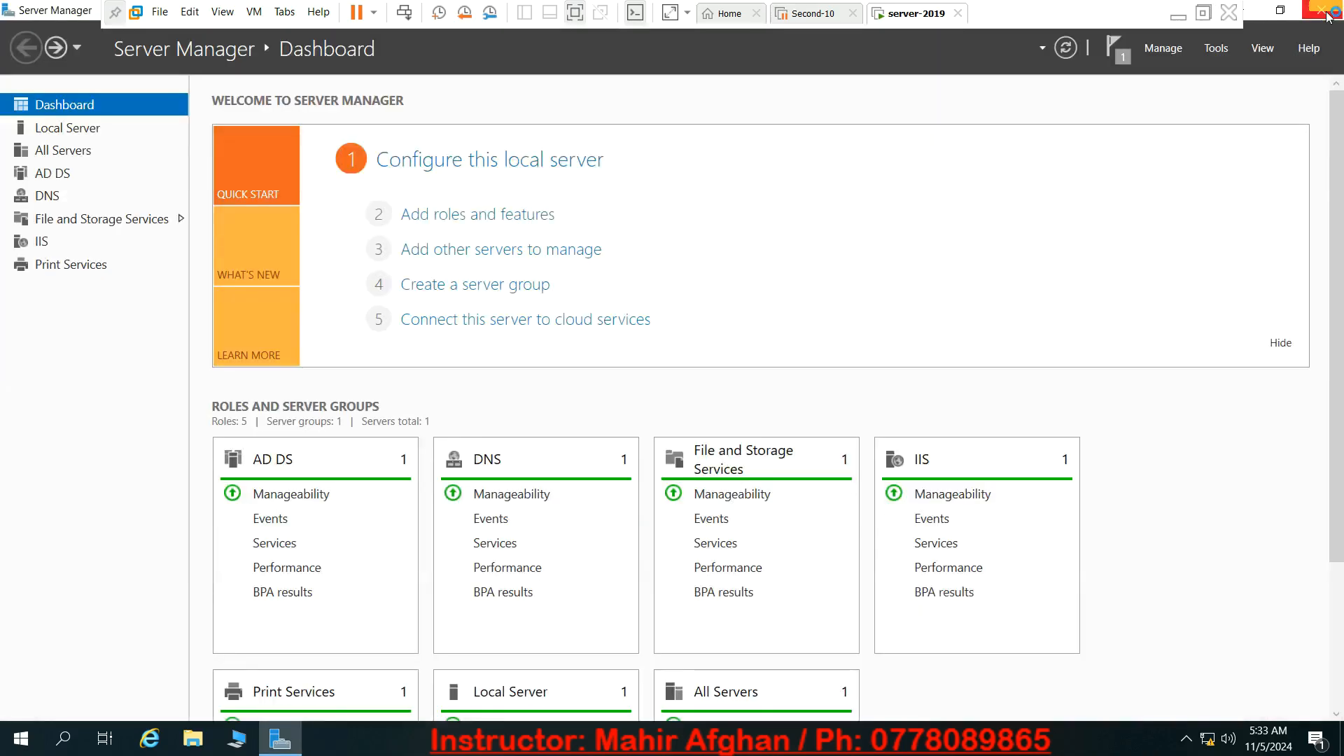
click(1329, 14)
right_click(904, 211)
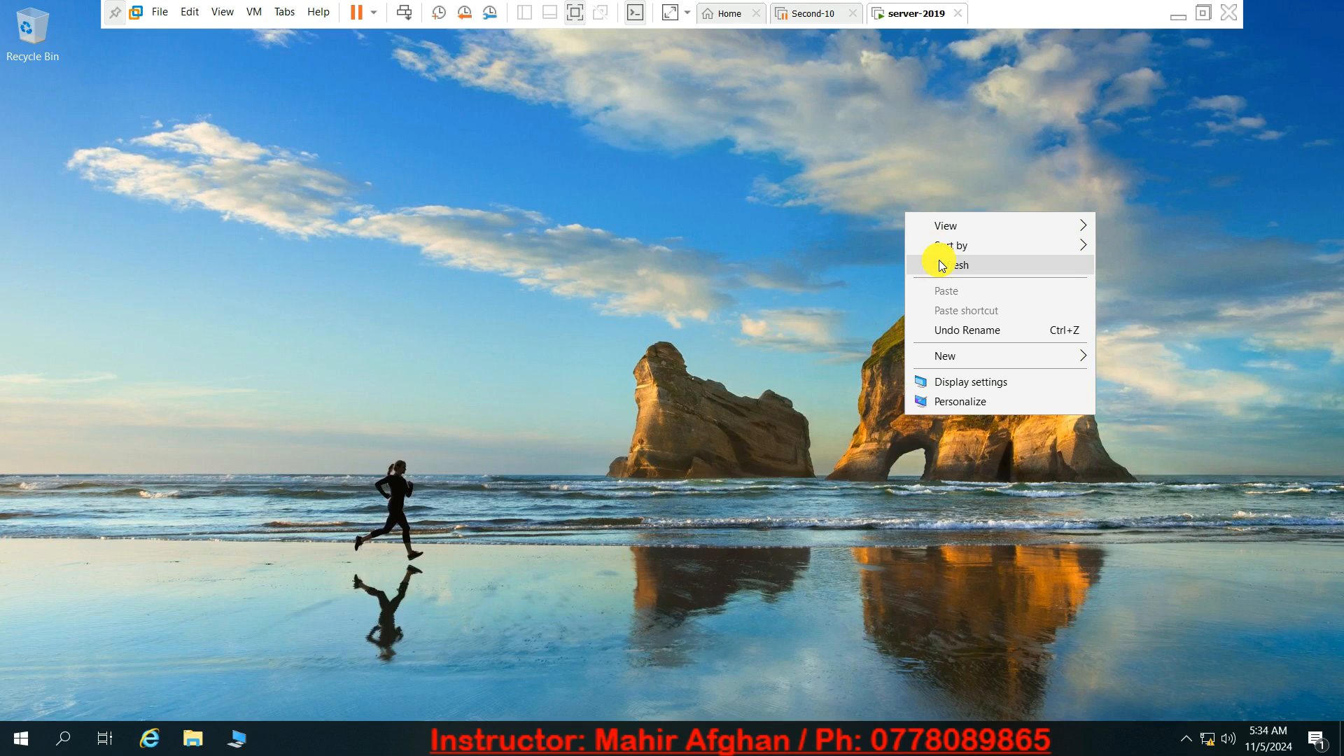
- Force a Group Policy refresh on the server by running gpupdate /force from the Run dialog
key(super+r)
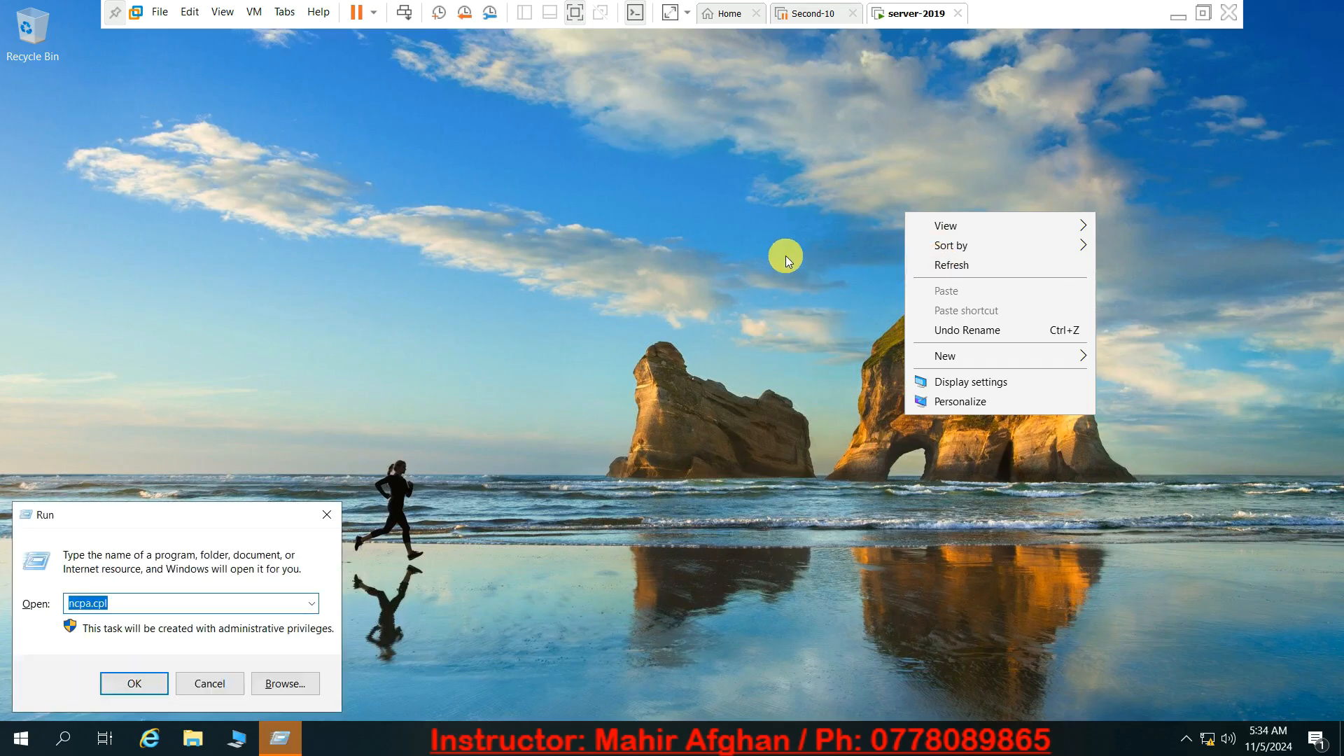
click(144, 604)
key(BackSpace)
key(BackSpace)
key(BackSpace)
key(BackSpace)
key(BackSpace)
key(BackSpace)
key(BackSpace)
key(BackSpace)
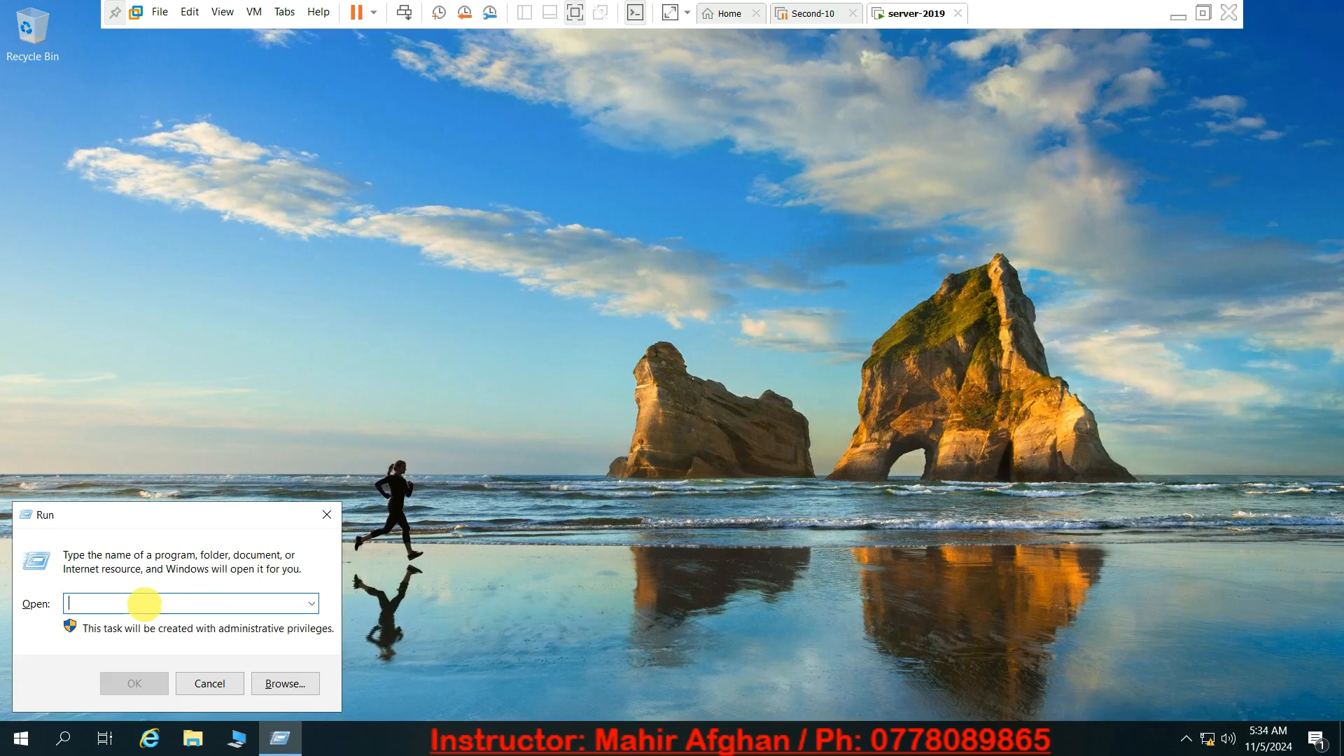
text(gpupd)
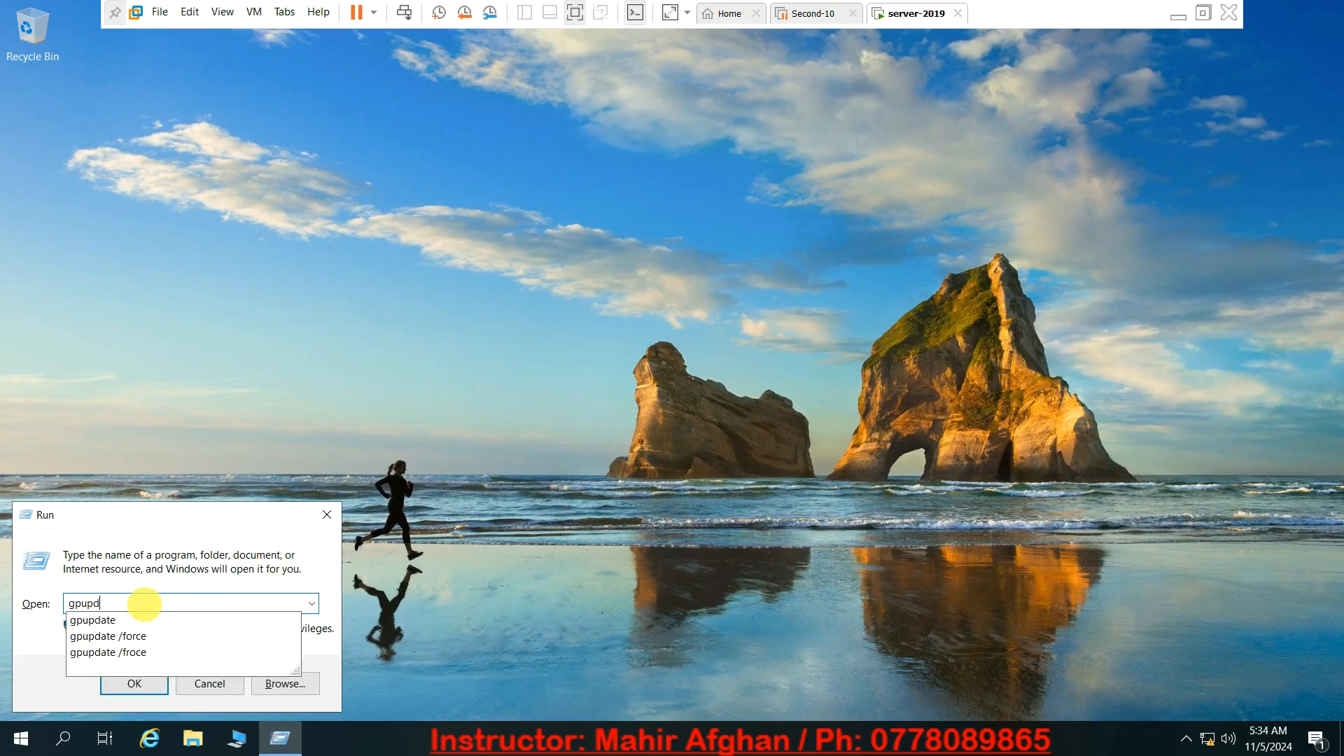
text(at e /forc)
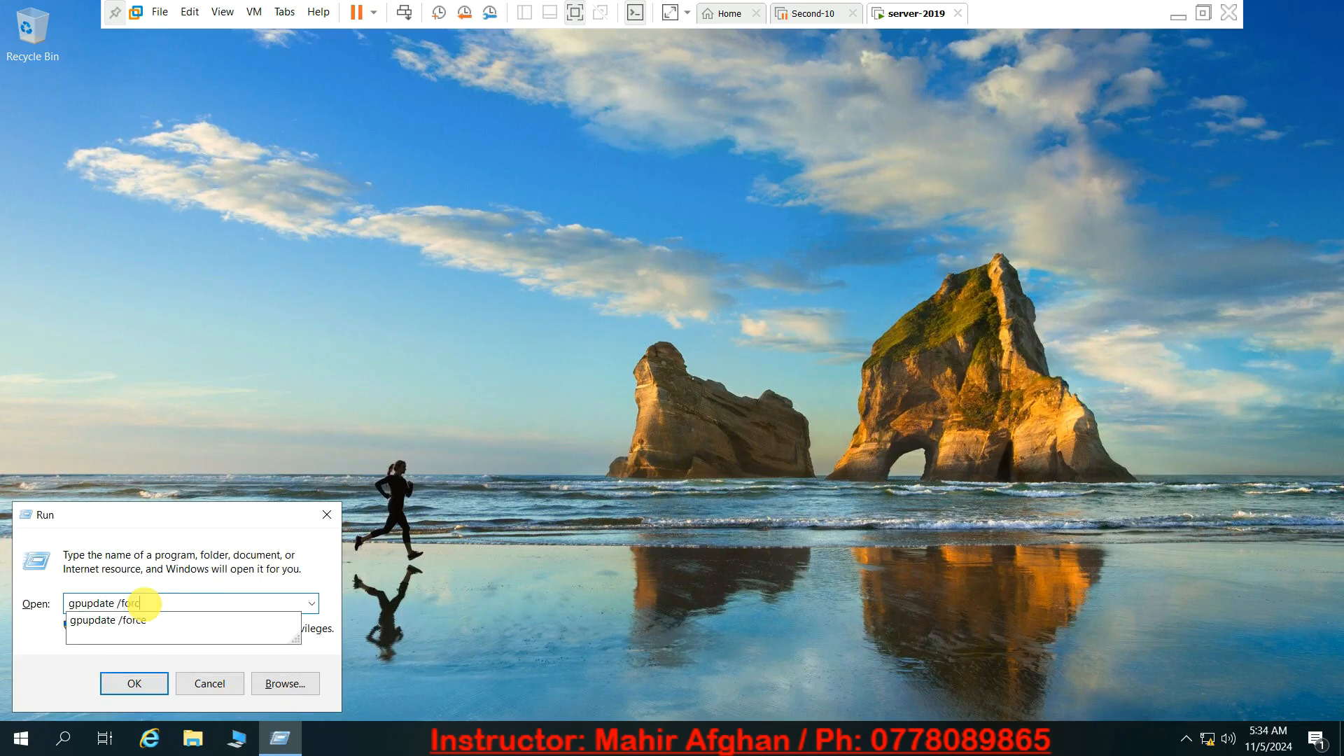
text(e)
key(Return)
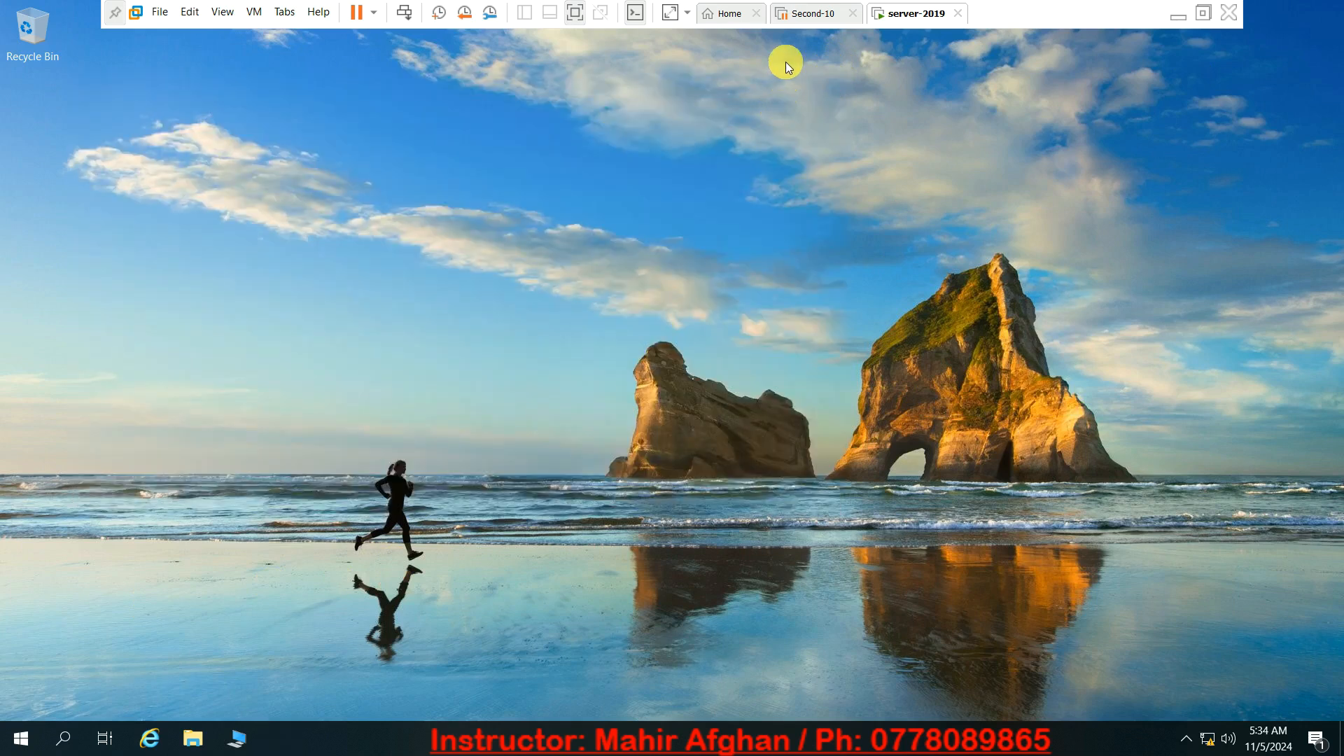
- Resume the Second-10 virtual machine and check its signed-in account by running whoami in Command Prompt
click(818, 15)
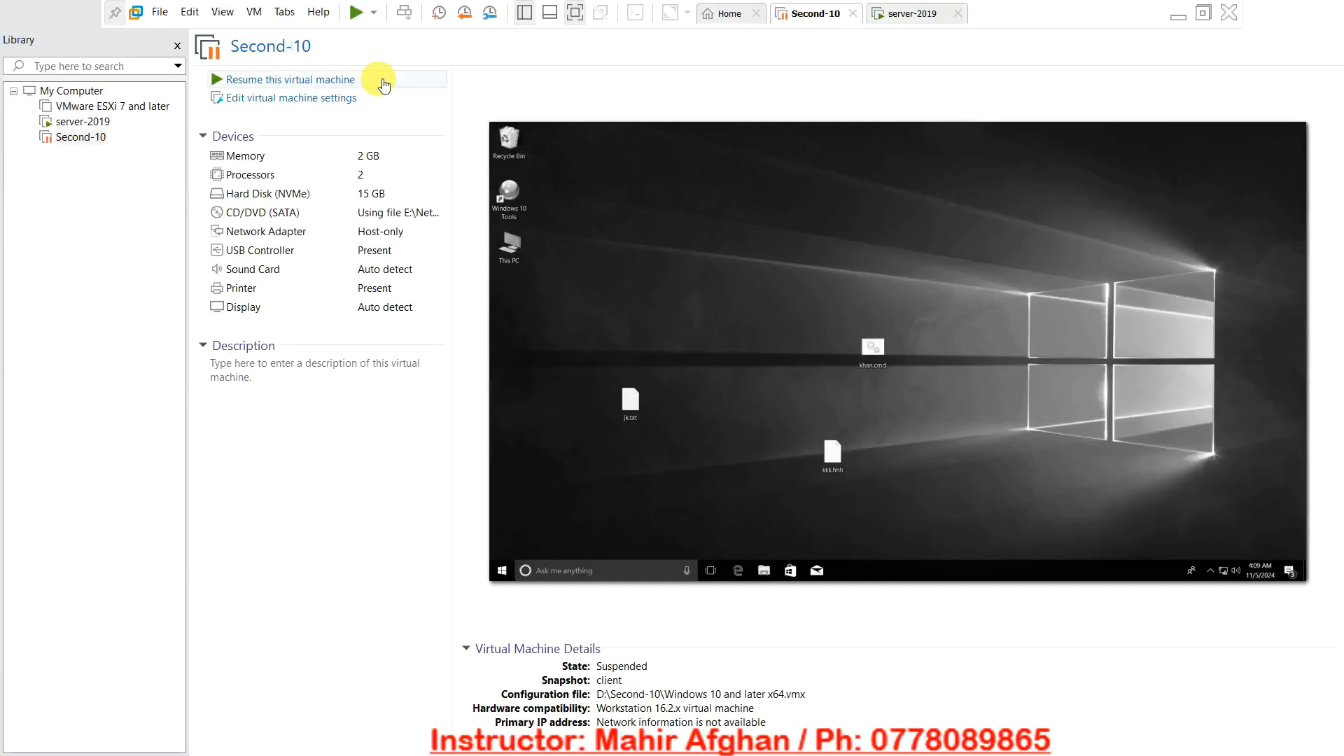
click(329, 80)
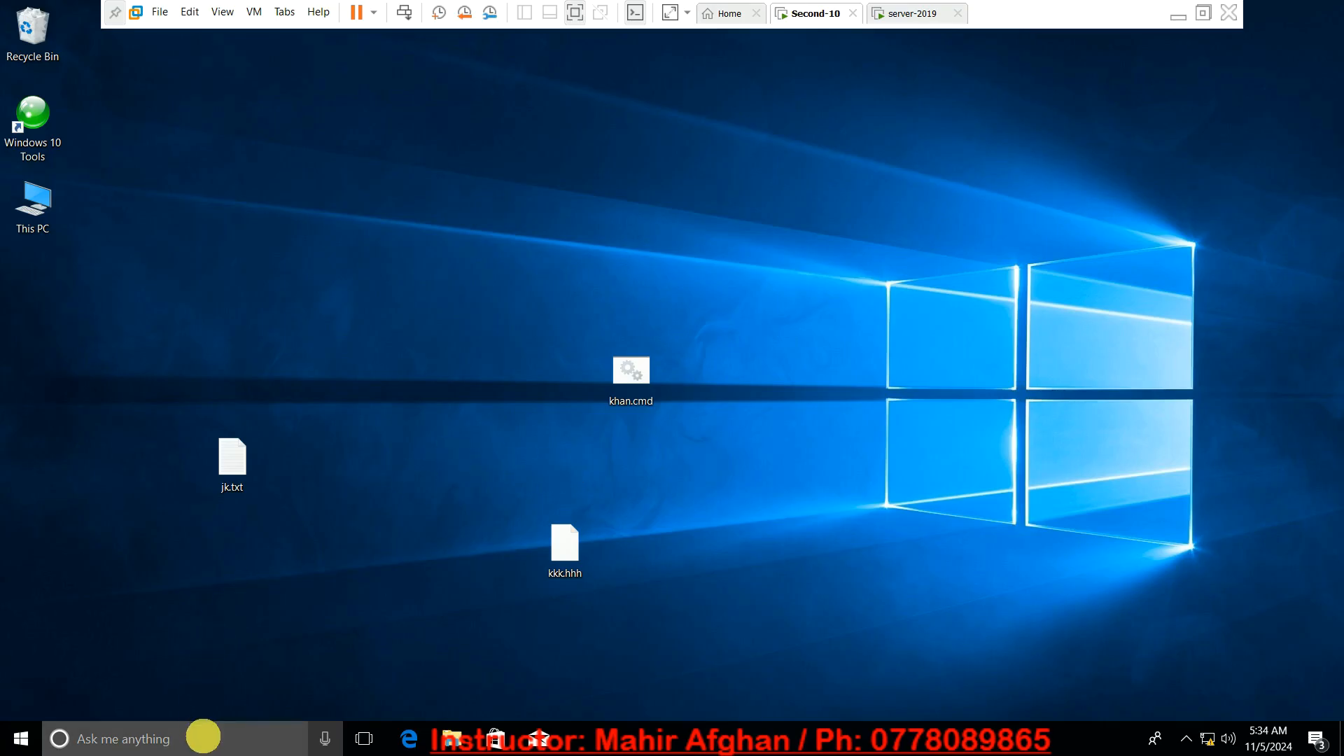
click(201, 735)
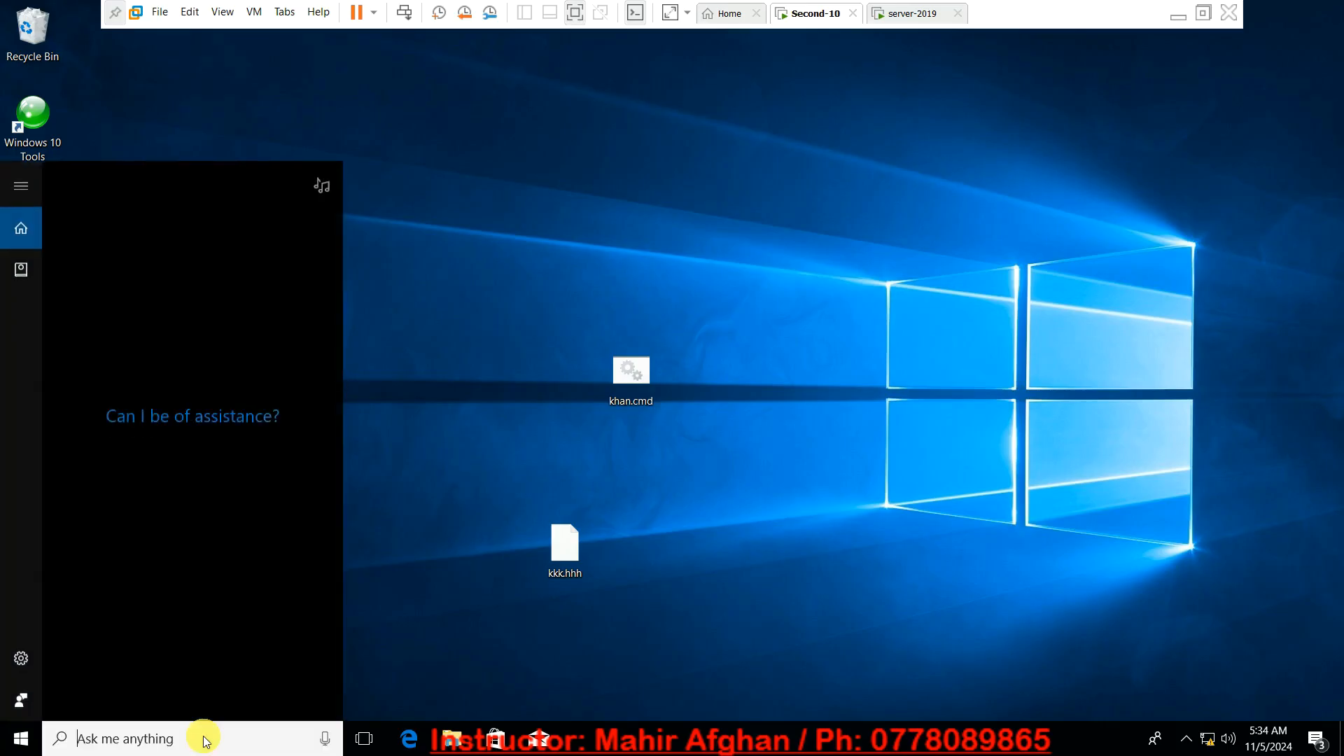
text(cmd)
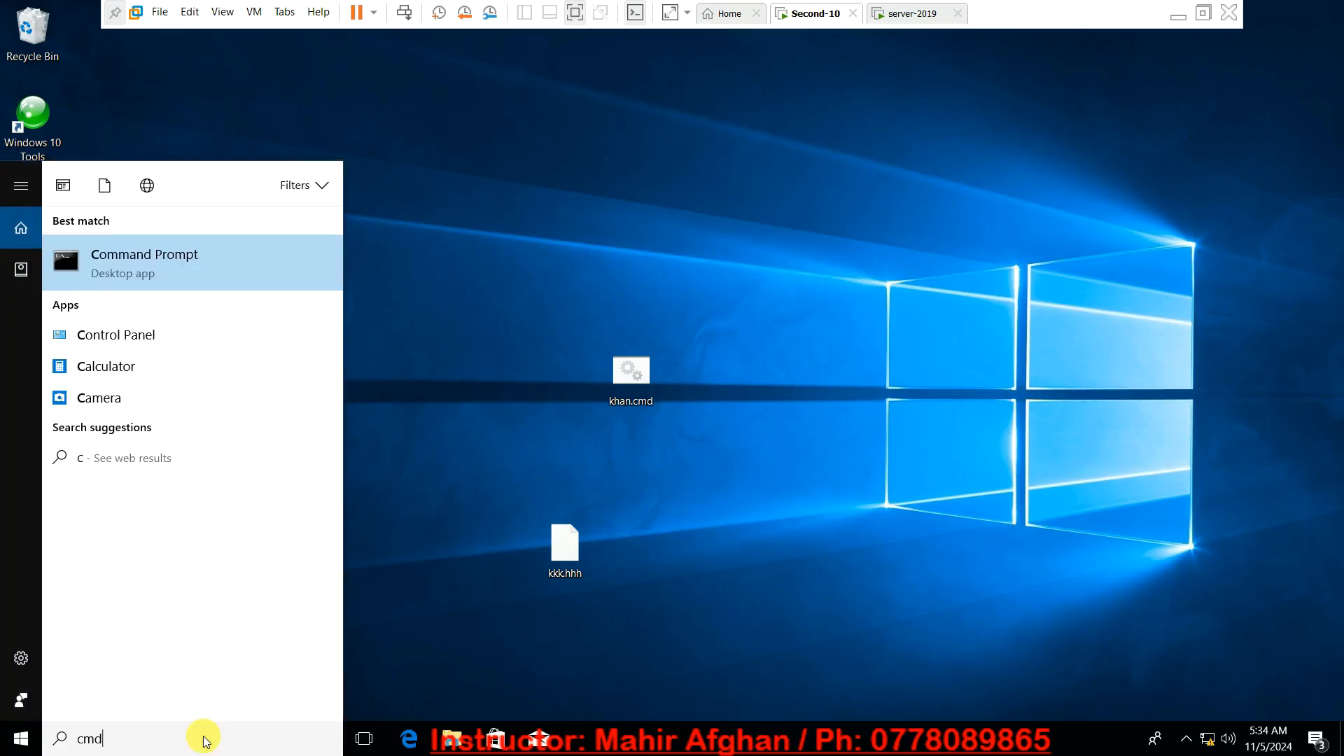
key(Escape)
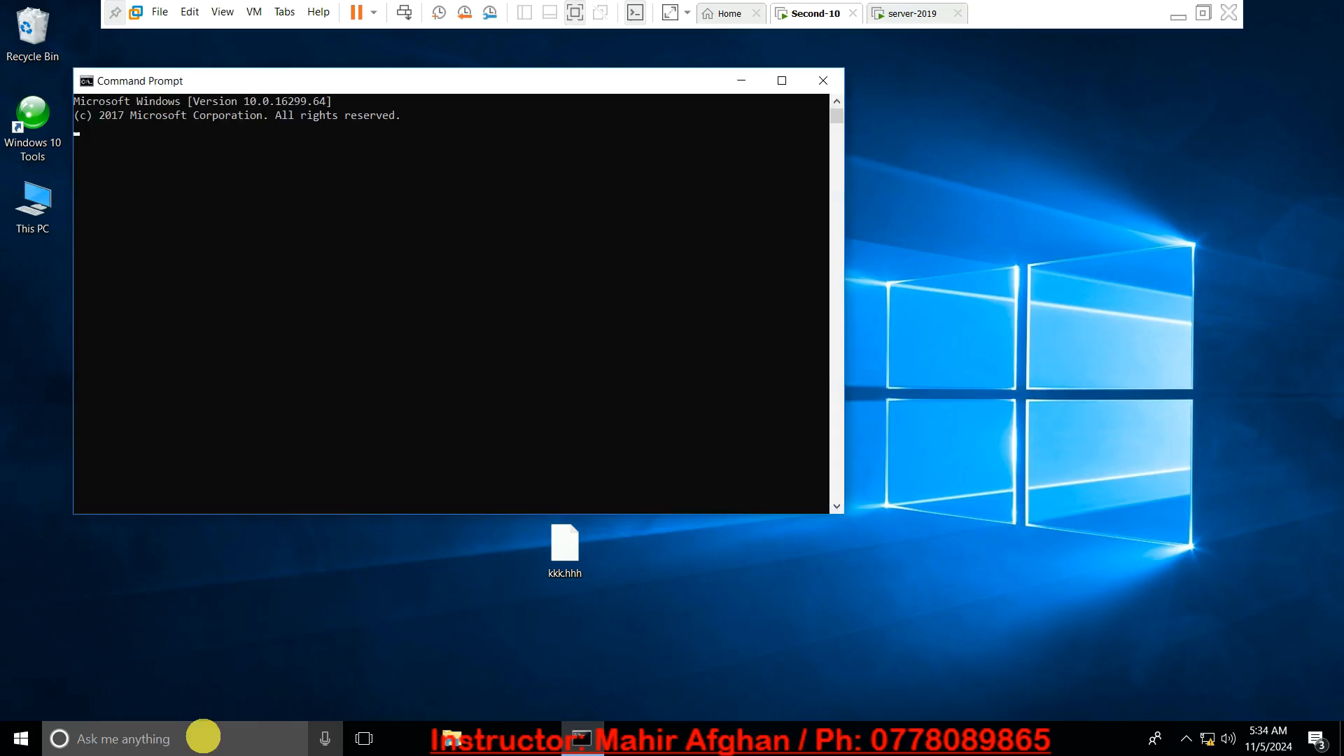
text(whoami)
key(Return)
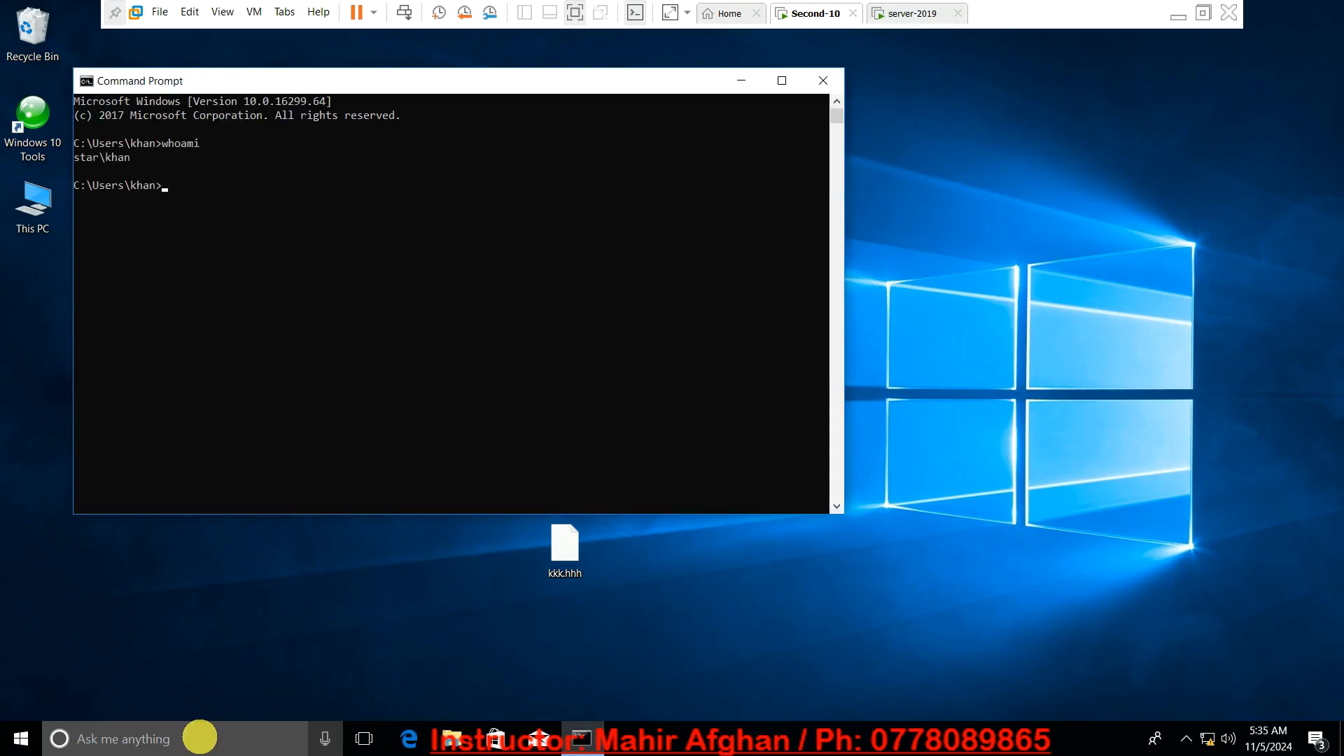
- On server-2019, check the users in the Local-User organizational unit in Active Directory Users and Computers, and close the console
click(916, 13)
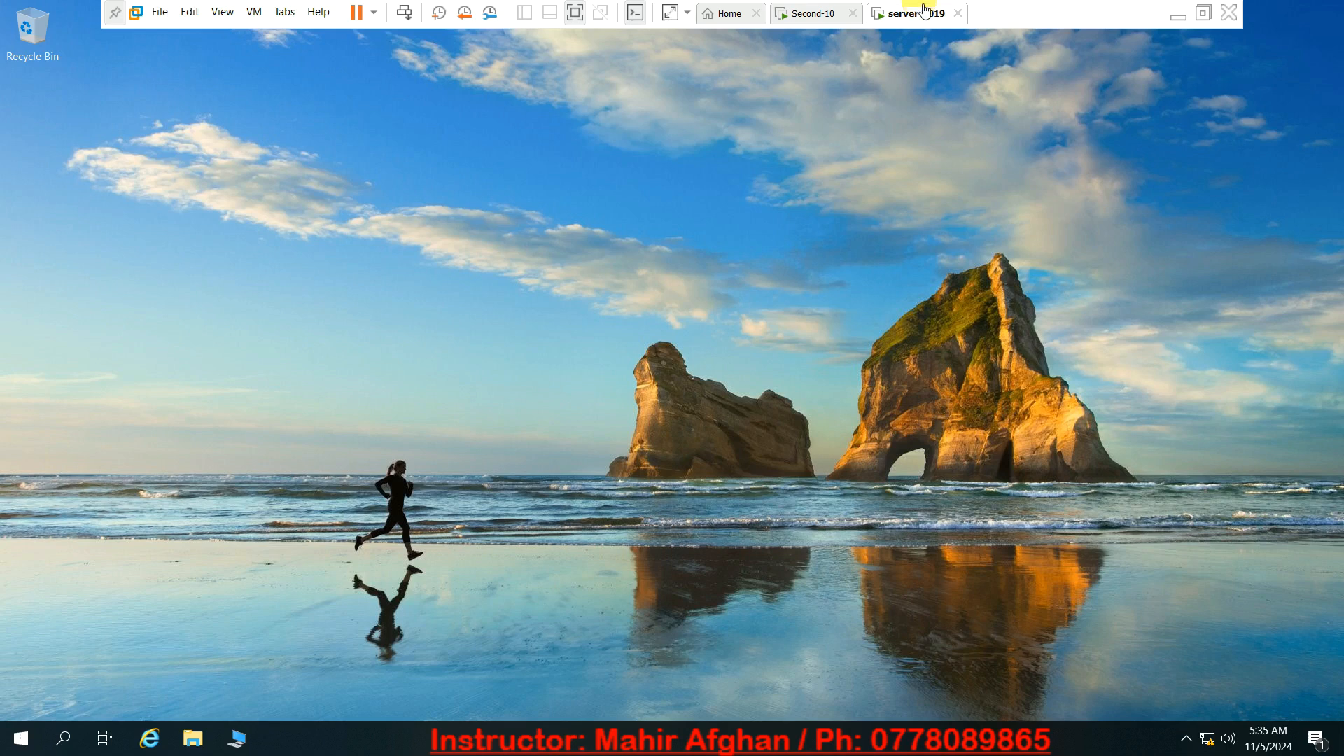
click(17, 738)
click(322, 270)
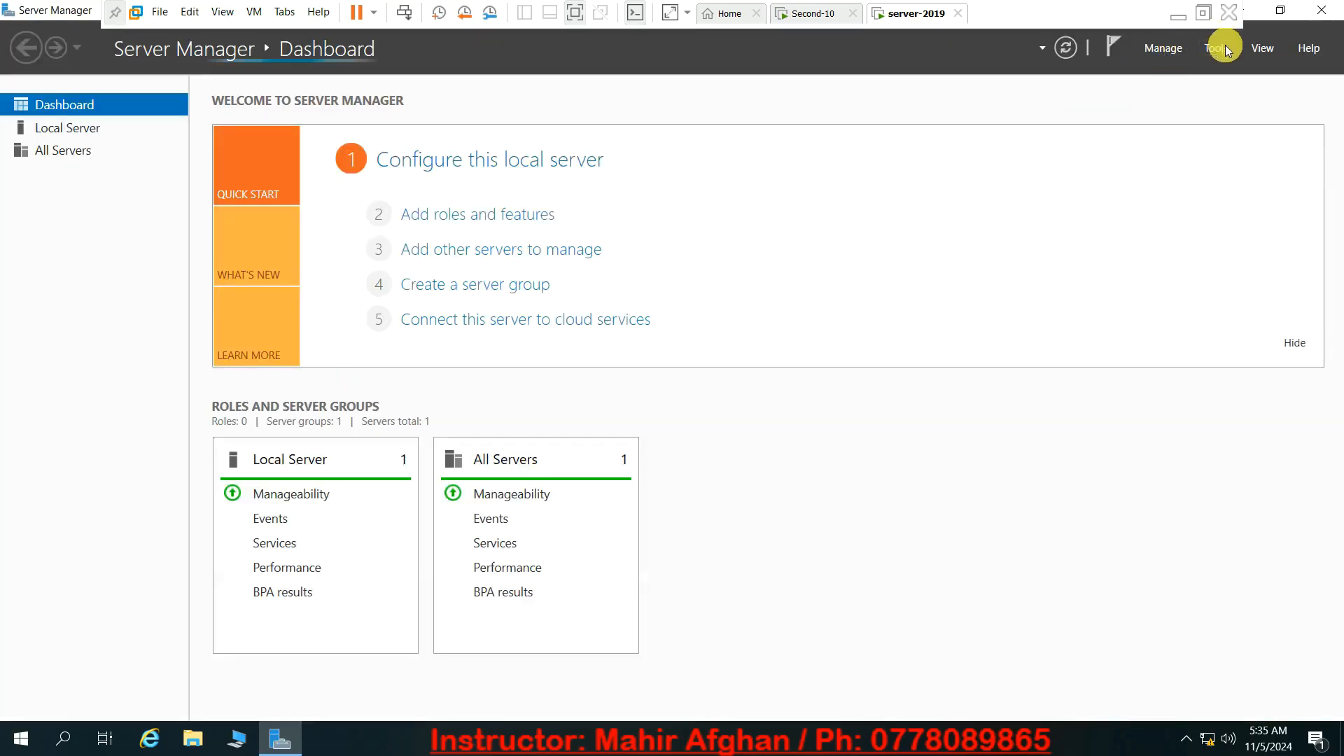
click(1222, 46)
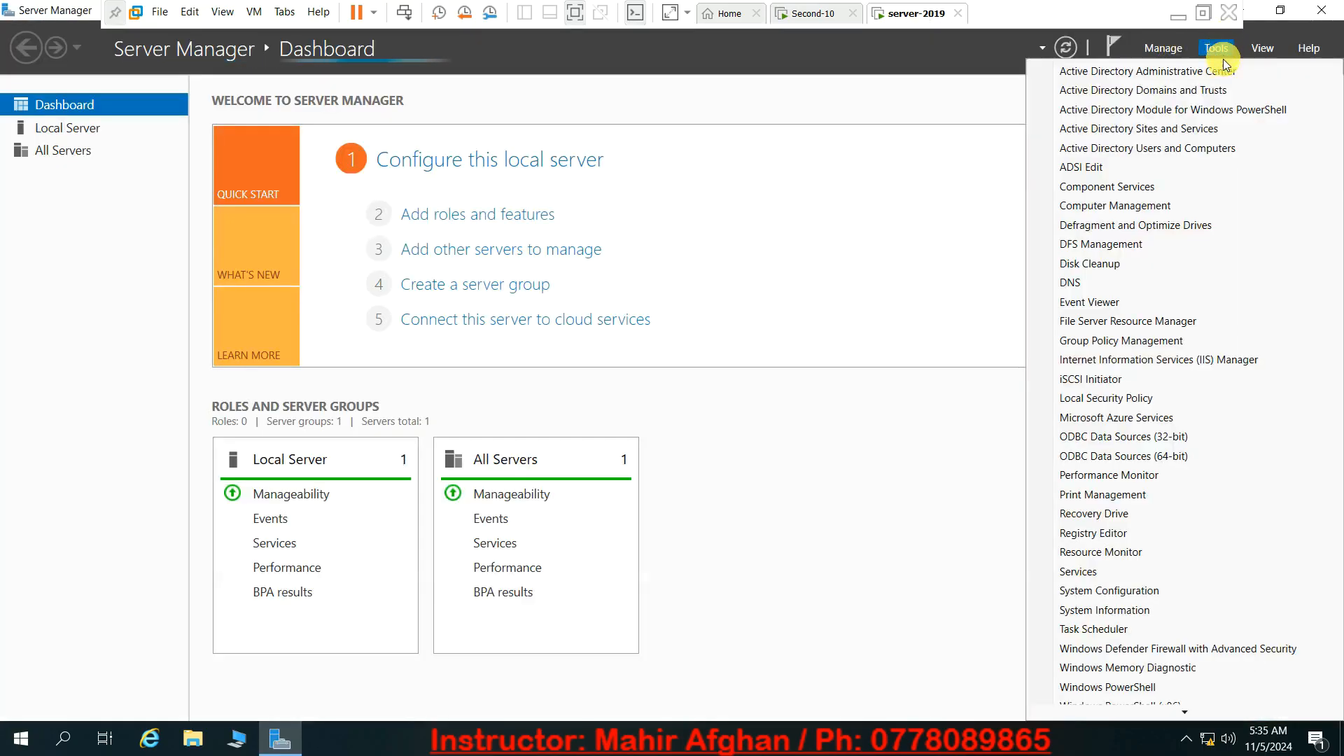
click(1121, 146)
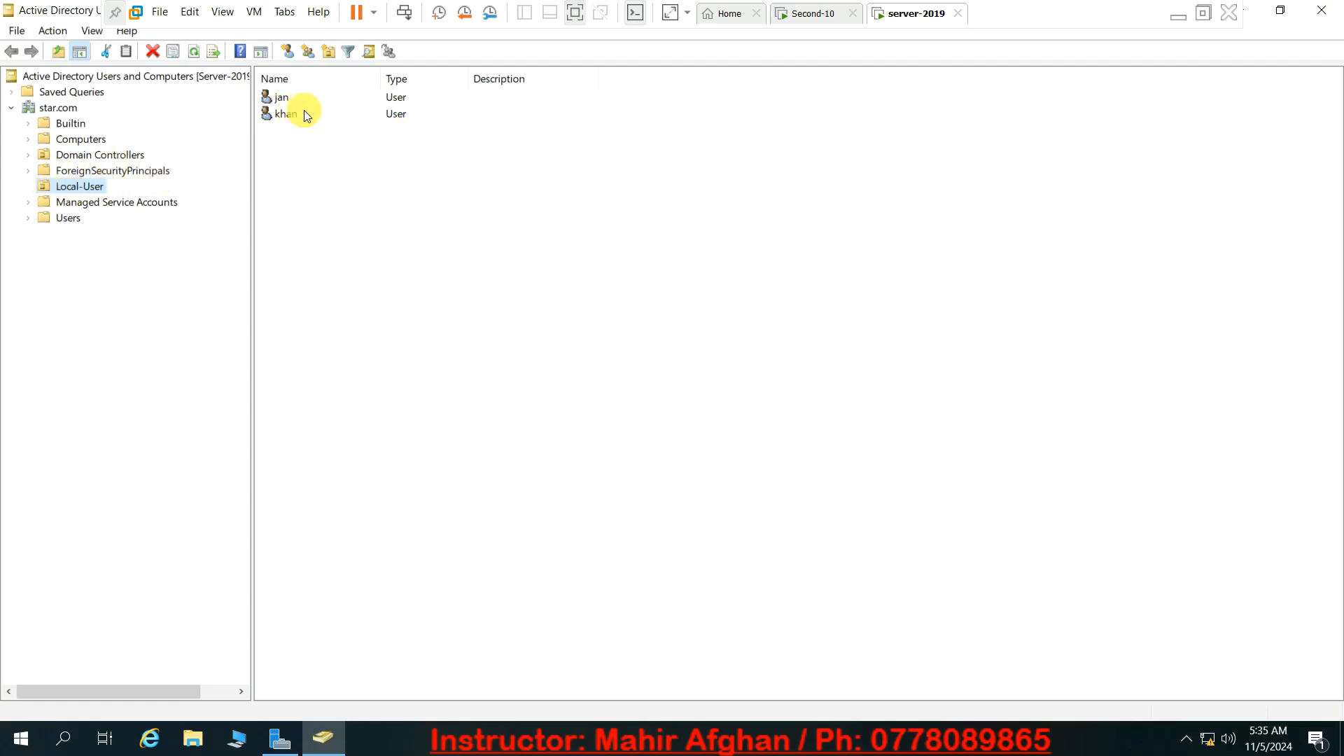
click(1322, 10)
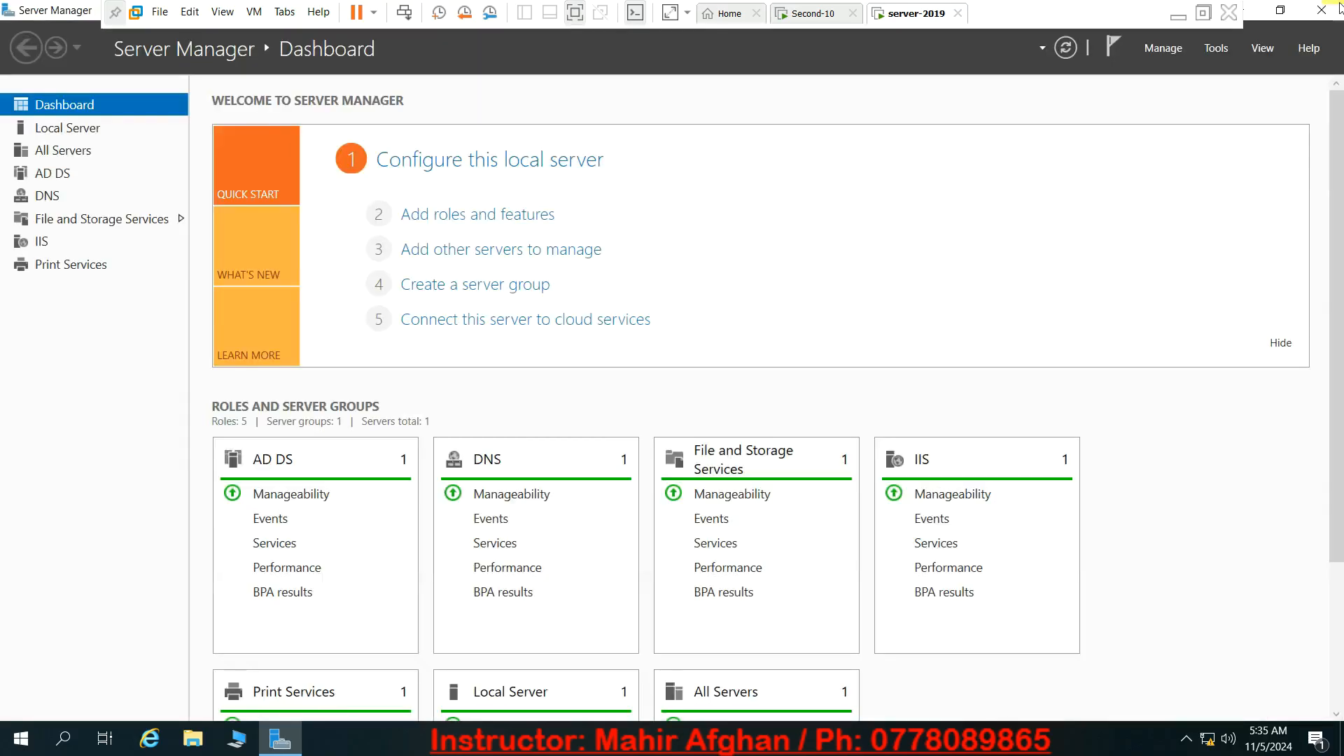
- Check the deployed printers and their GPO assignments in Print Management on server-2019, and return to the Second-10 virtual machine
click(1219, 47)
scroll(1121, 210, down, 2)
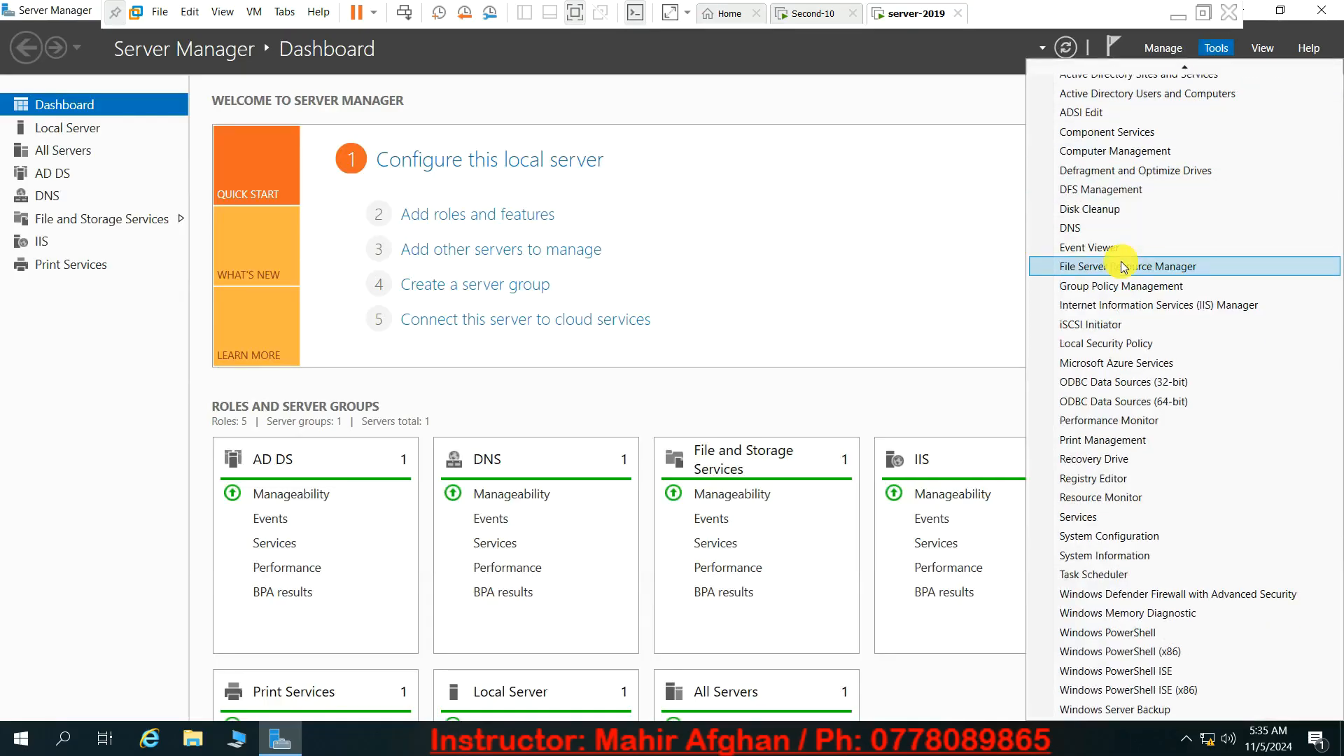
click(1118, 439)
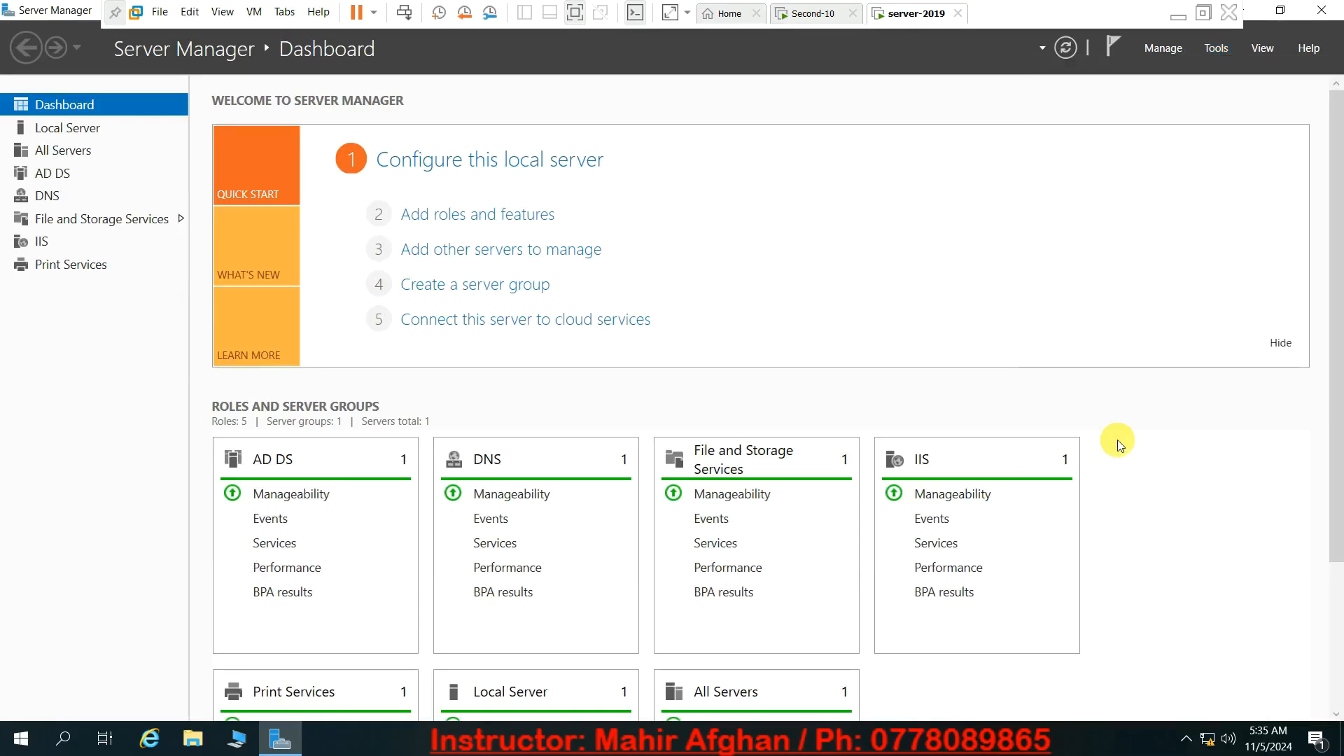
click(103, 200)
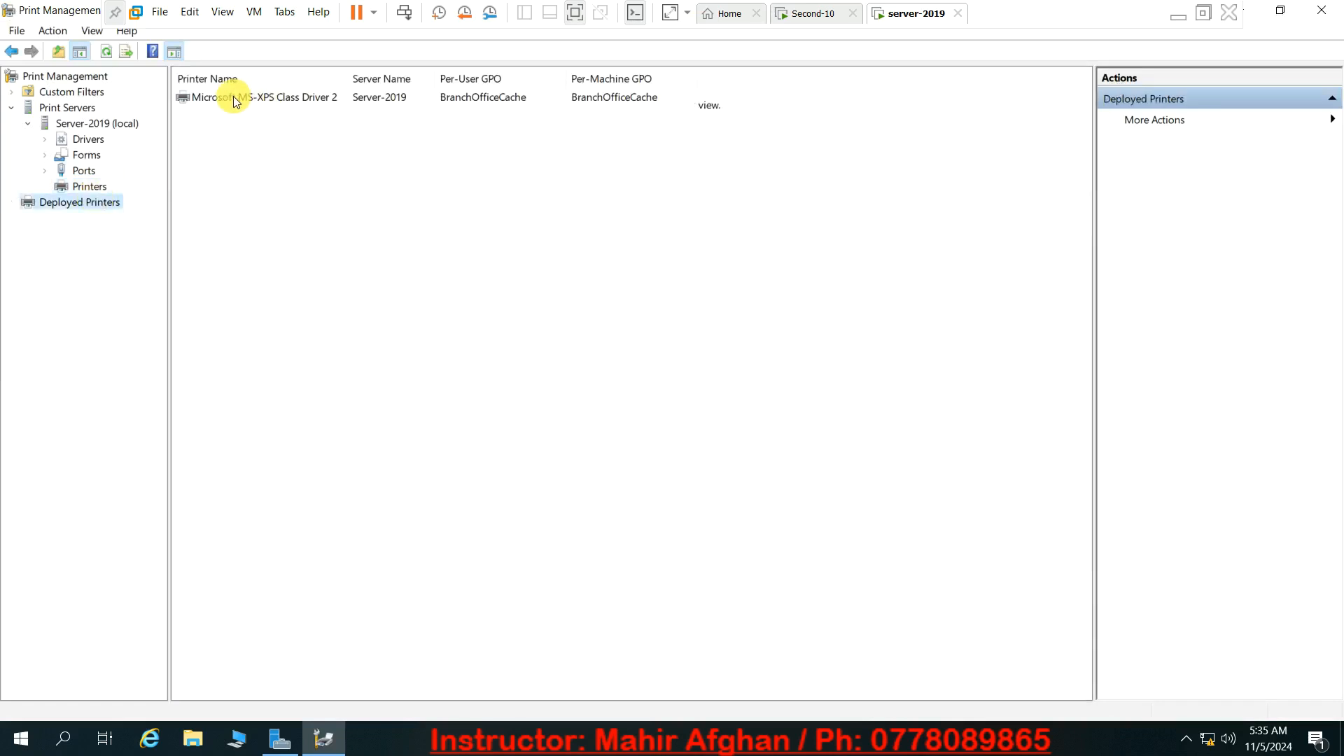
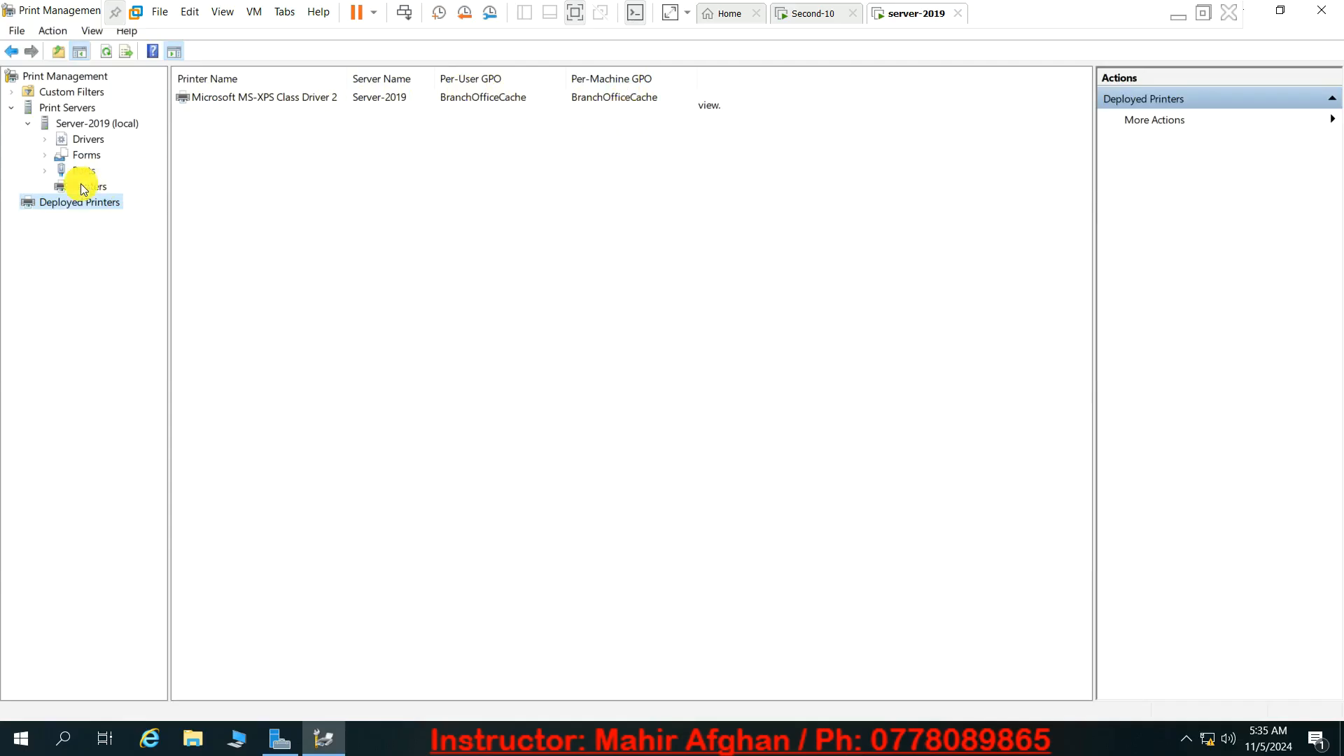
click(811, 14)
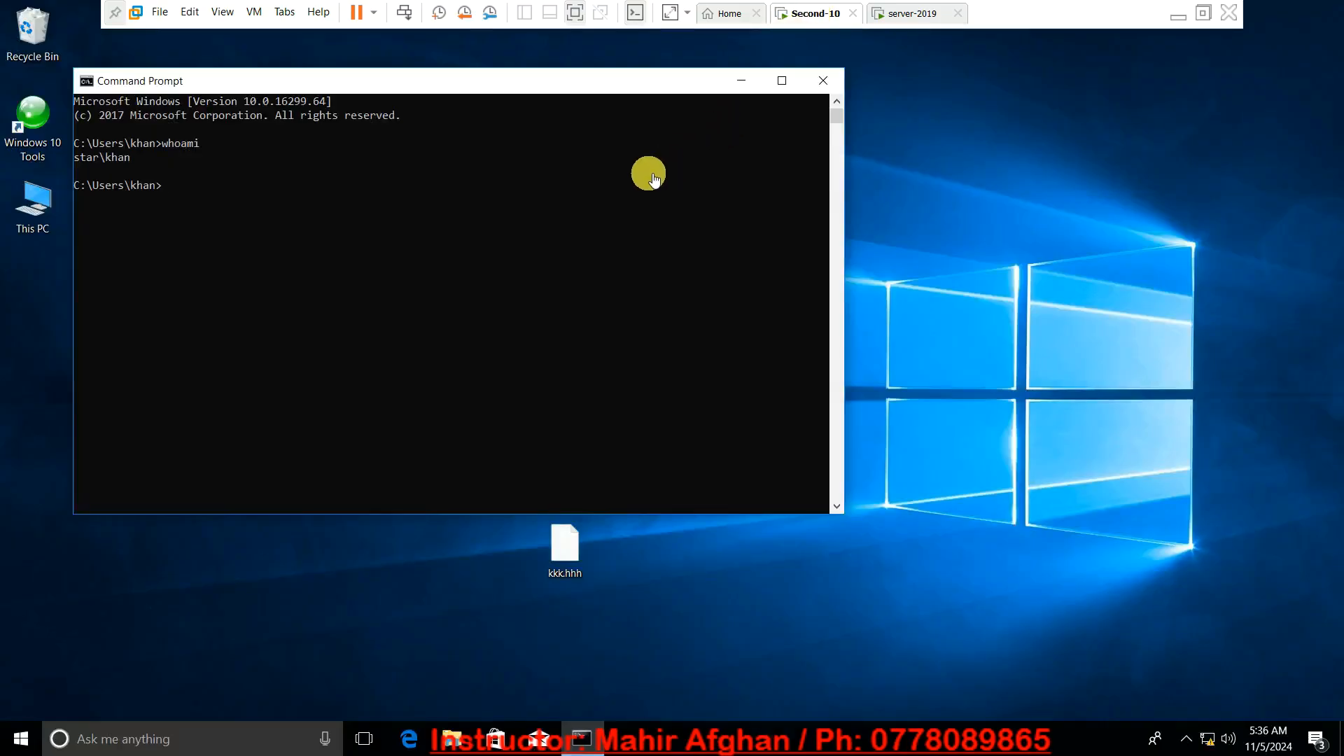
- Close Command Prompt and restart the Second-10 virtual machine
click(823, 81)
click(27, 738)
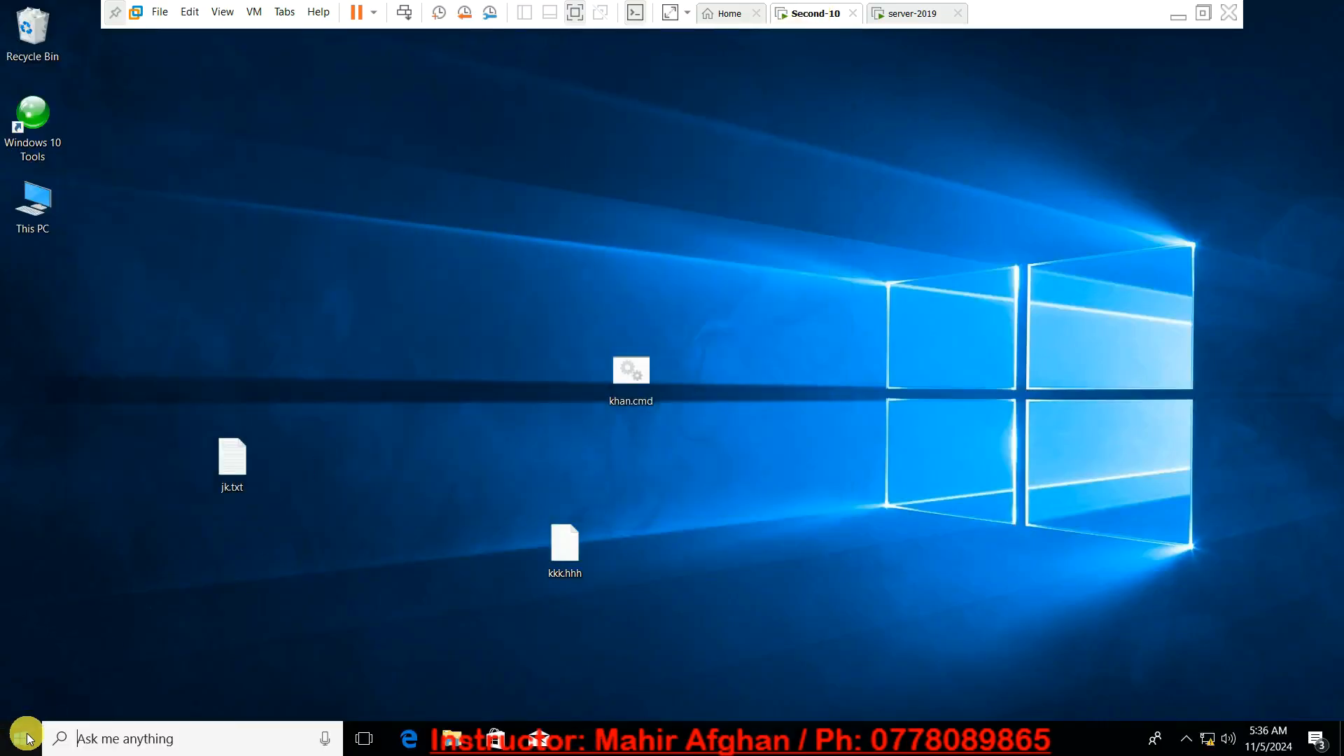
click(22, 701)
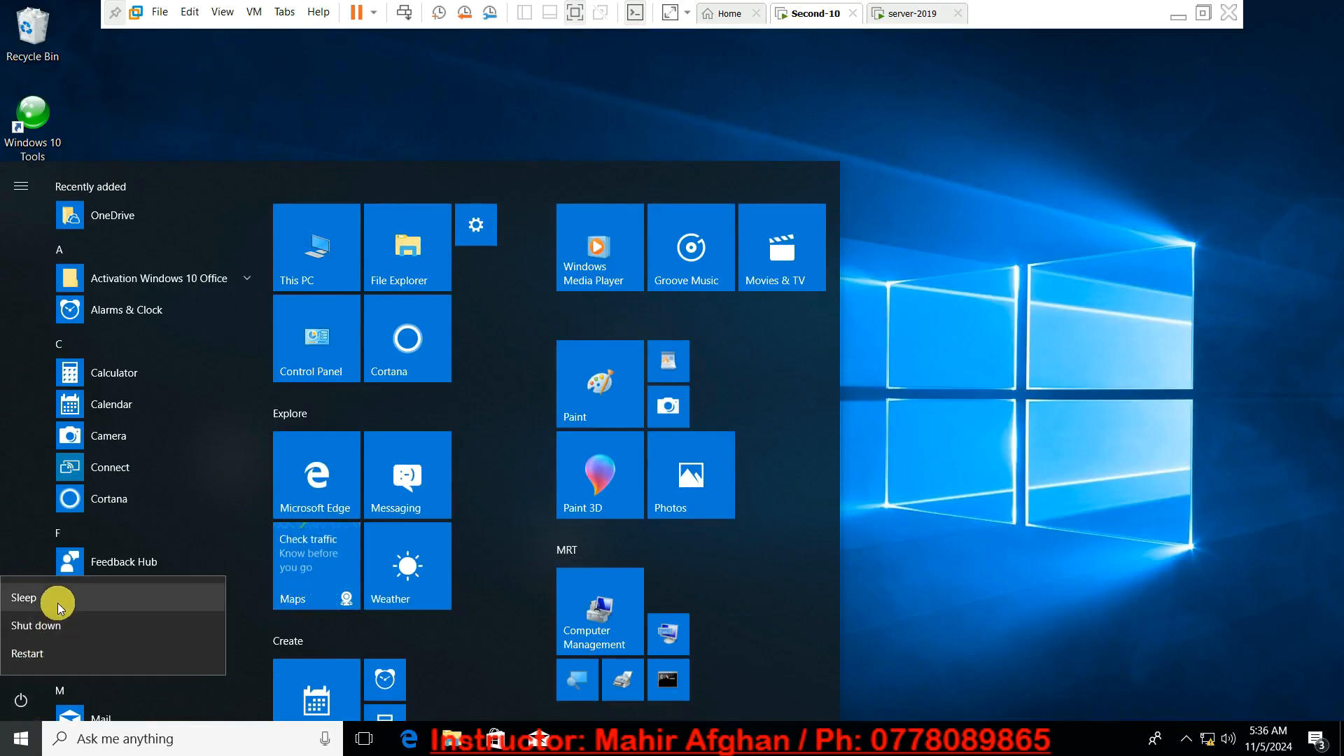
key(Escape)
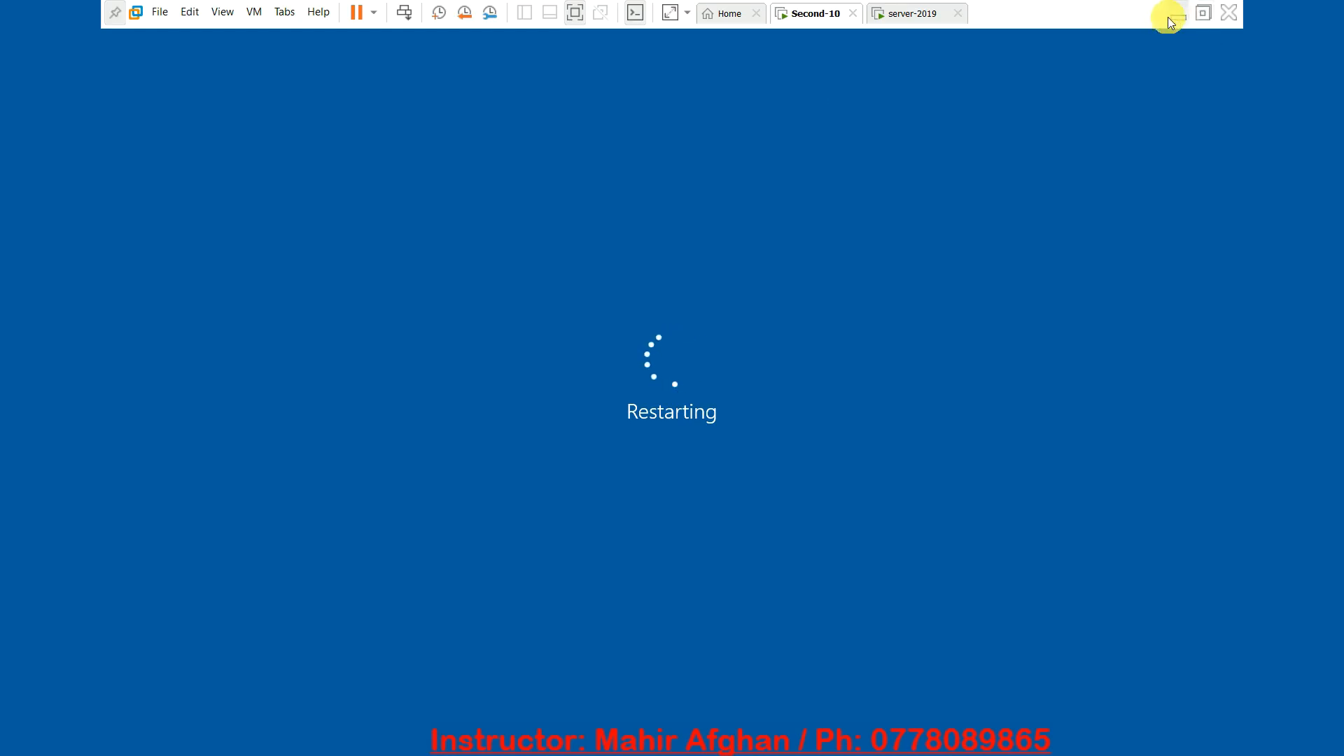
- Return to the restarted Second-10 virtual machine, sign in with the account password and refresh the desktop
click(1168, 17)
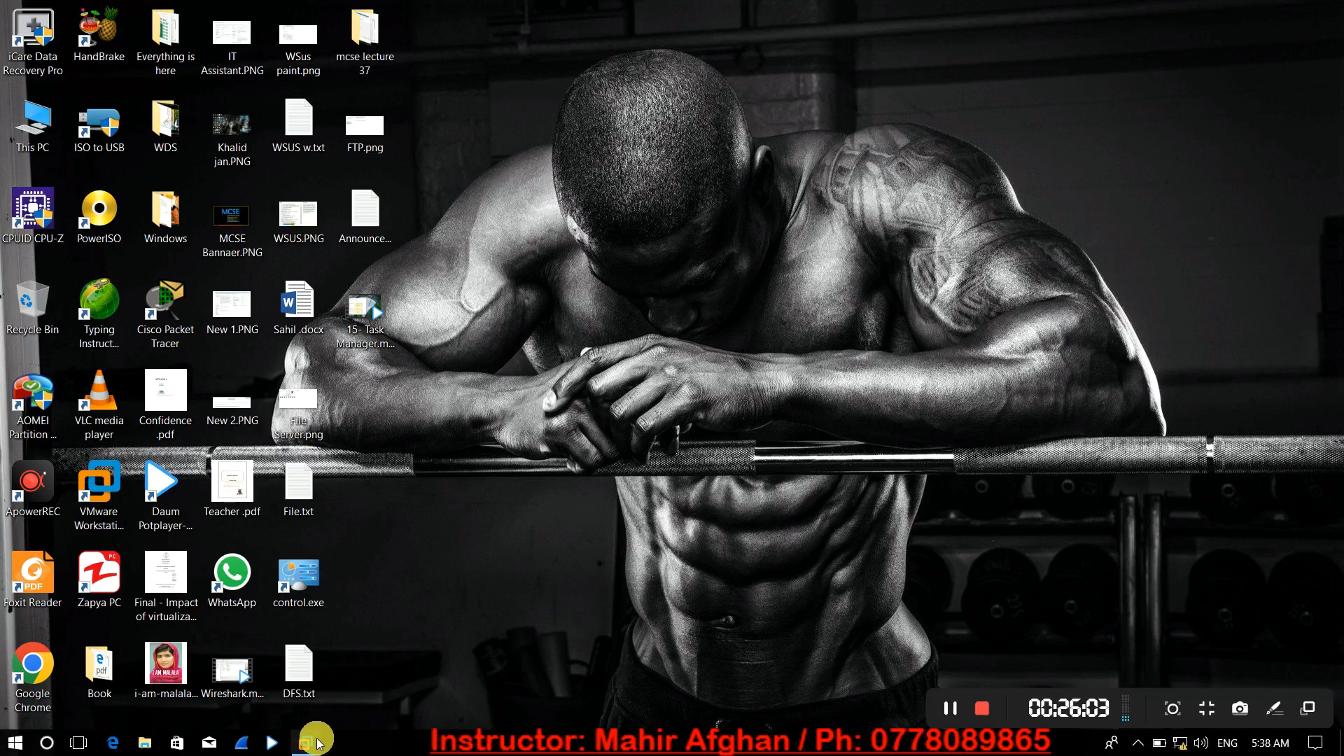
mouse_move(316, 725)
click(325, 657)
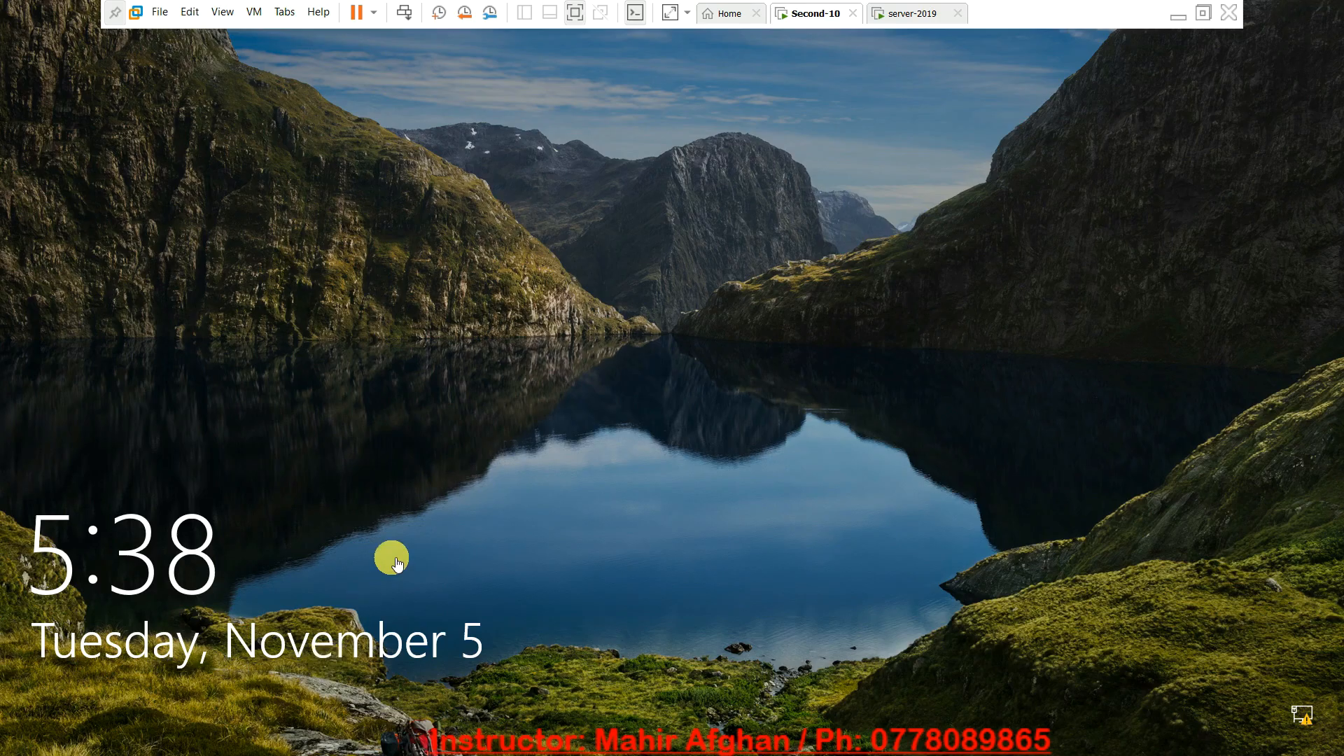
click(423, 532)
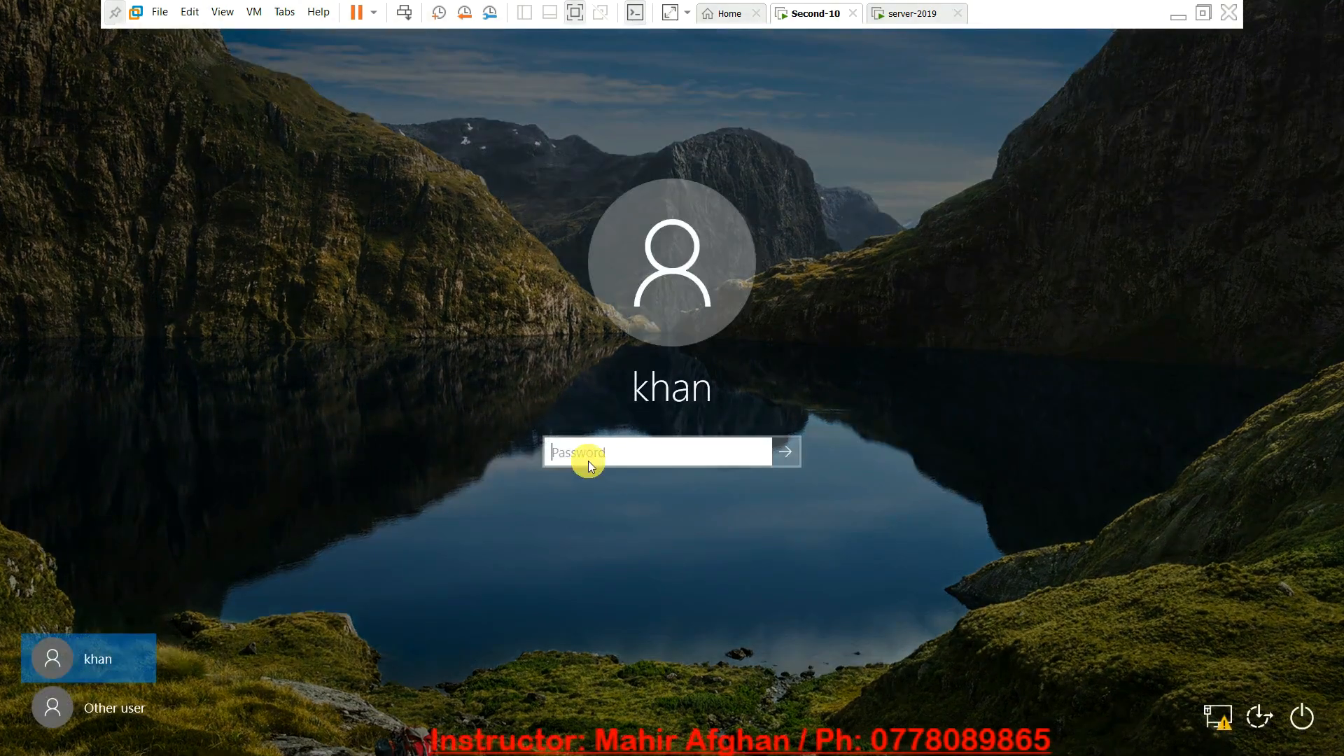
text(1)
key(Return)
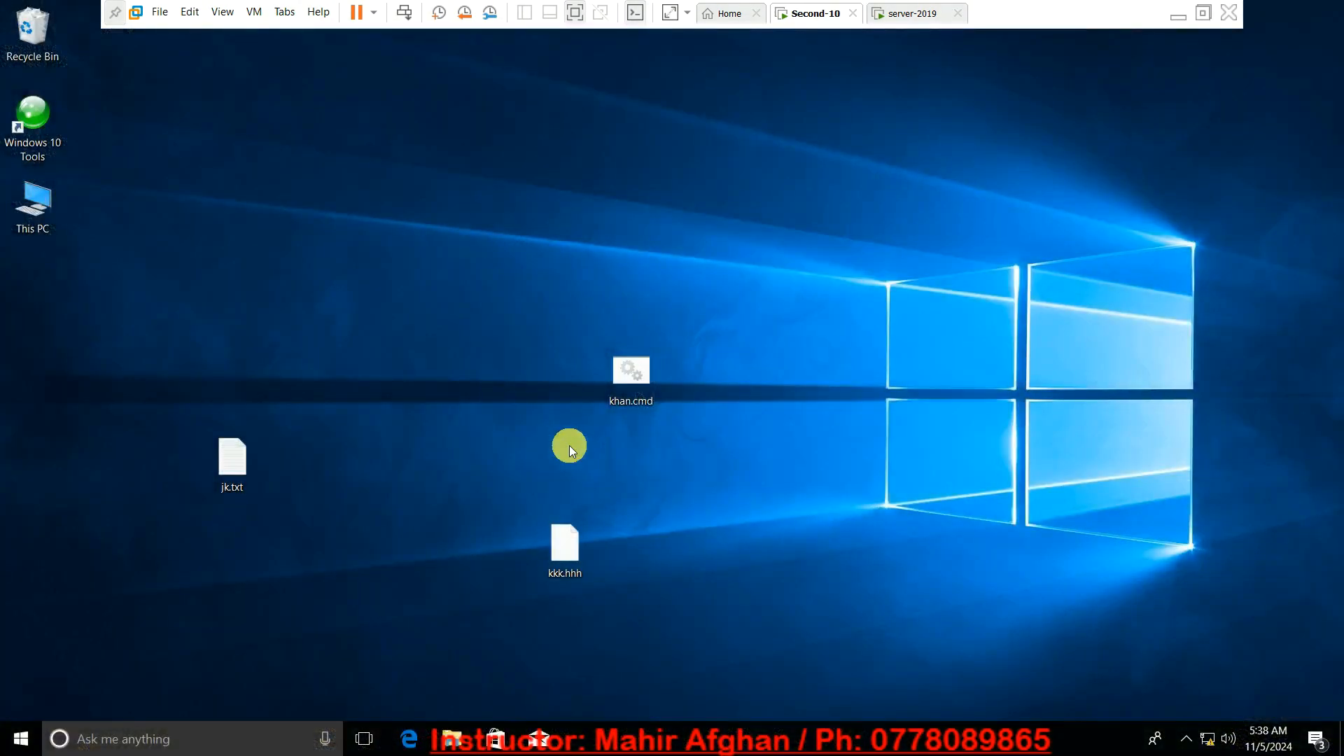
right_click(460, 291)
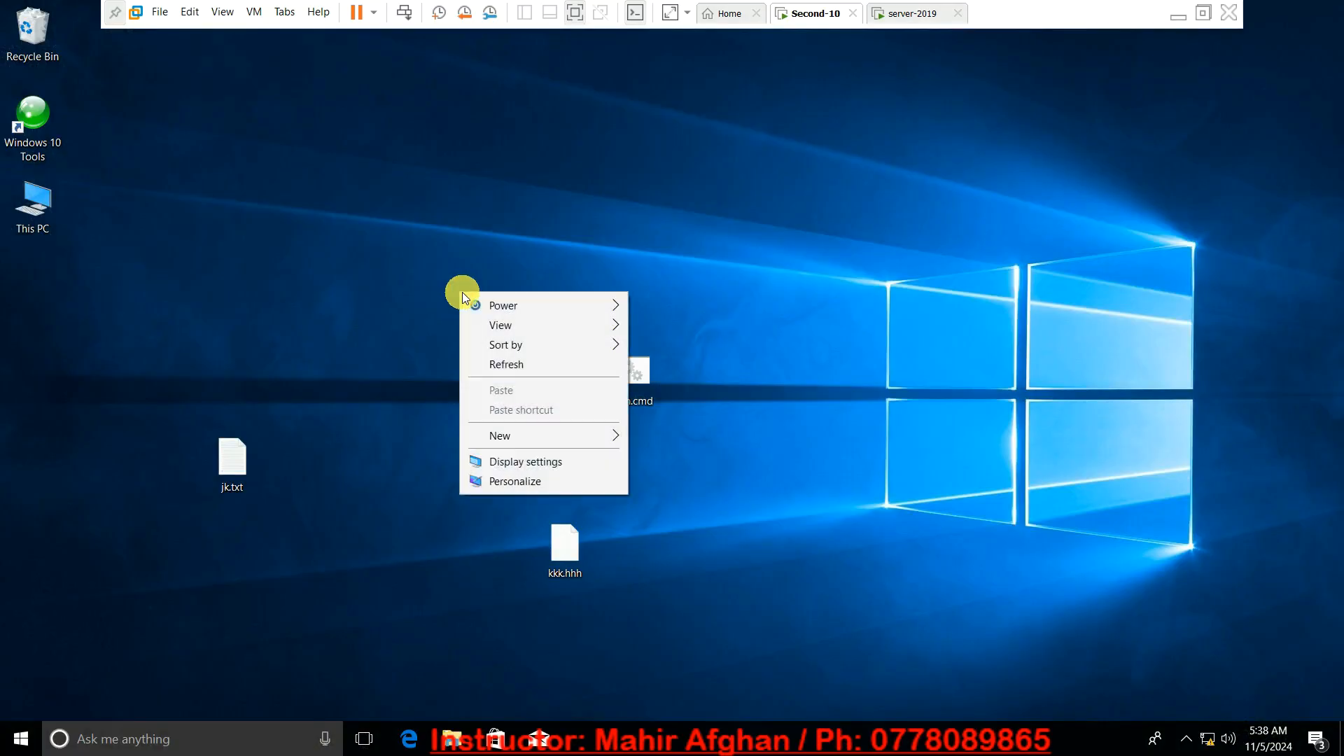
click(507, 362)
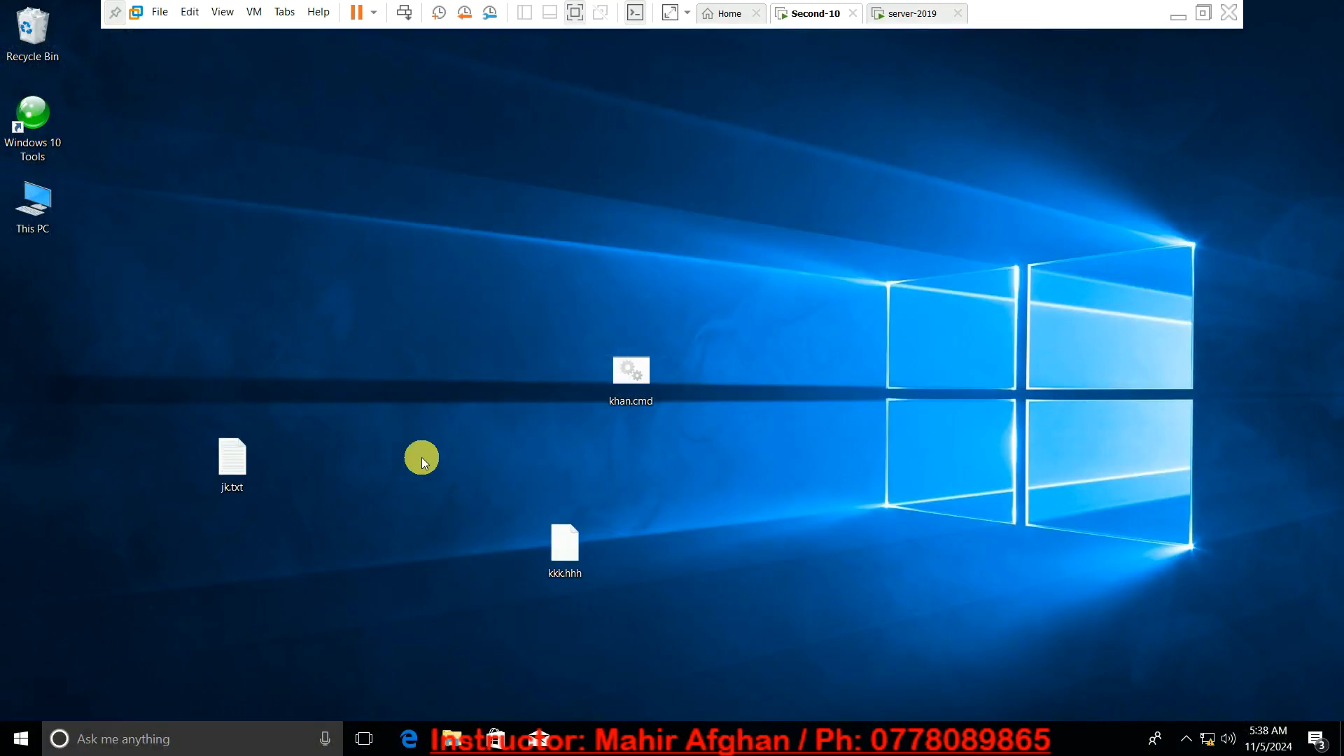
- Search for printer settings on Second-10, compare Printers & scanners with the deployed printers on server-2019, and close Settings
click(223, 742)
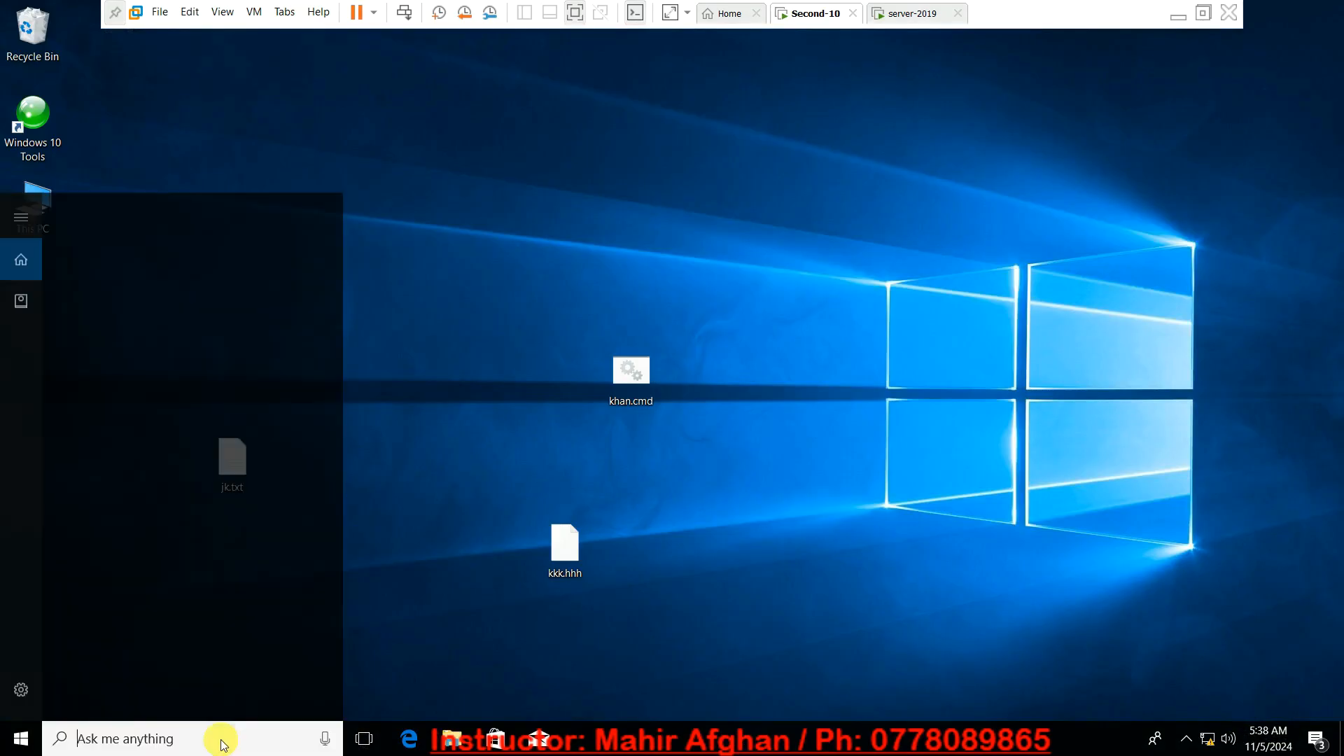
text(printe)
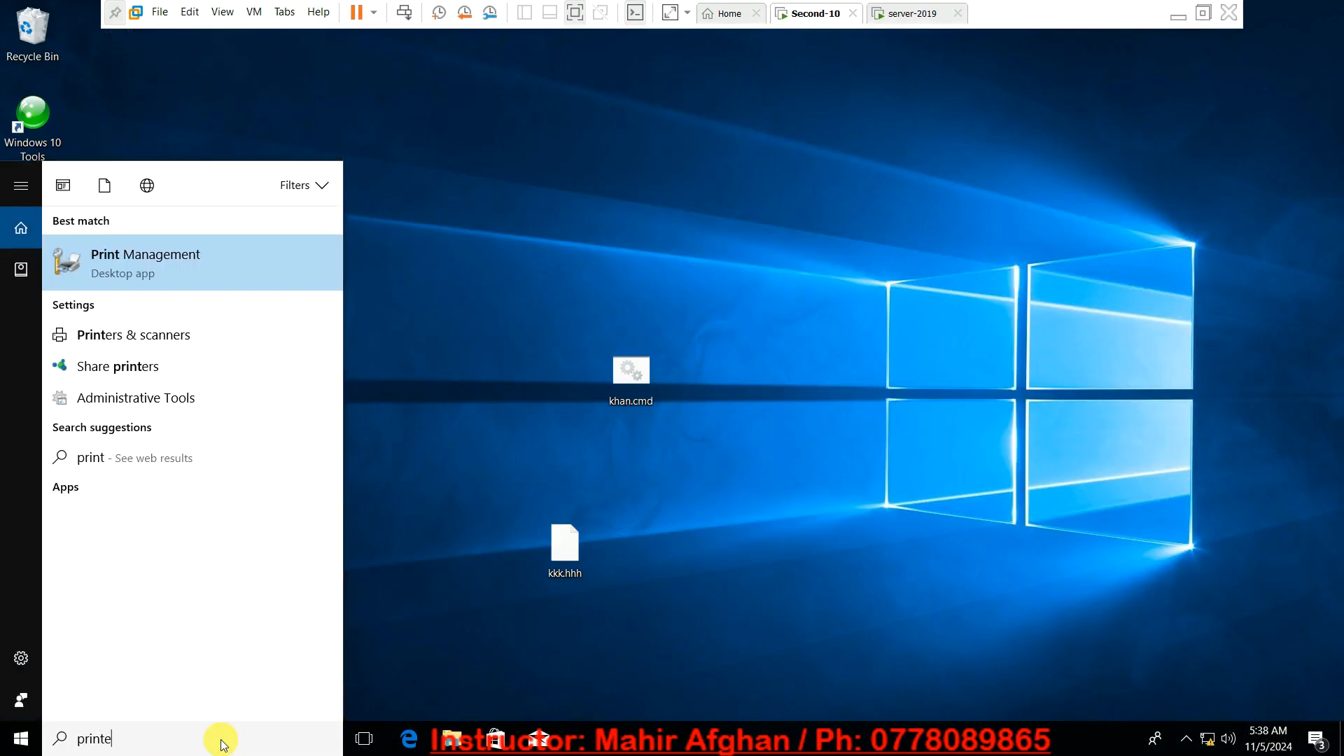
text(r)
key(Return)
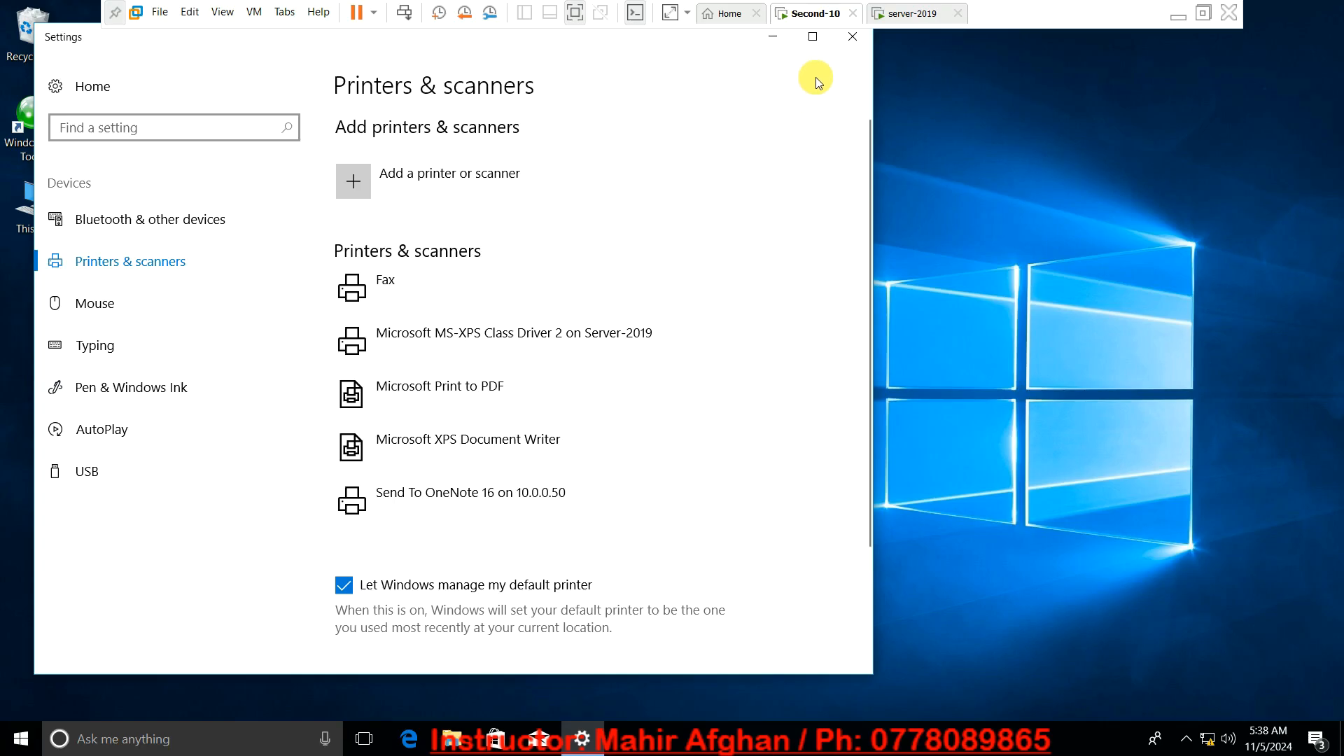
click(813, 40)
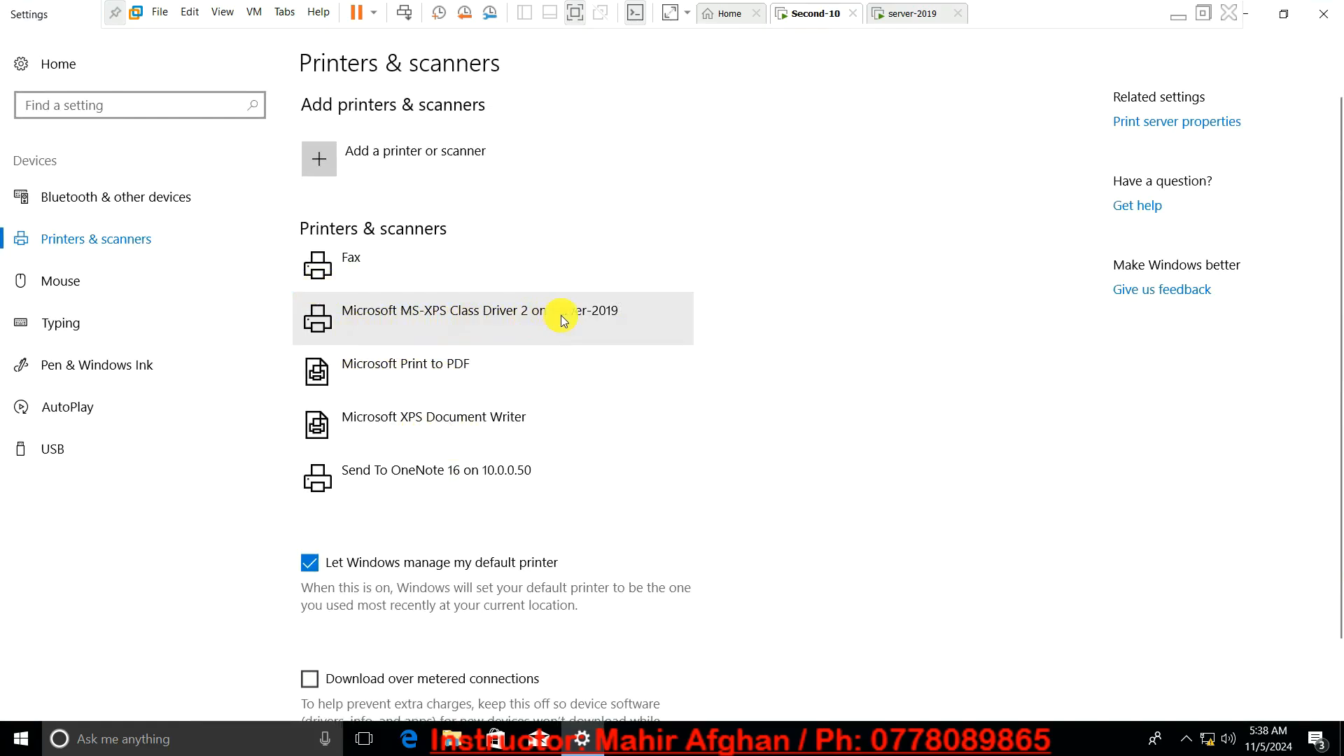
click(913, 13)
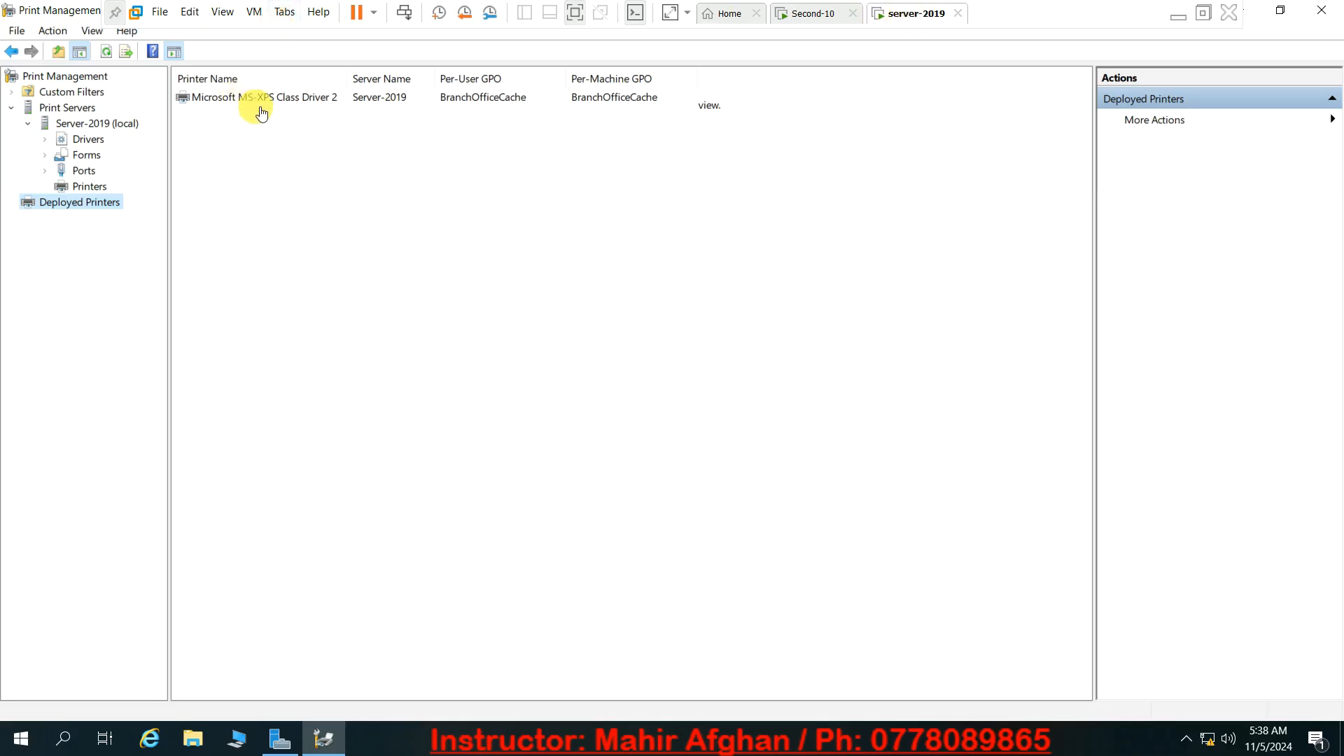
click(798, 17)
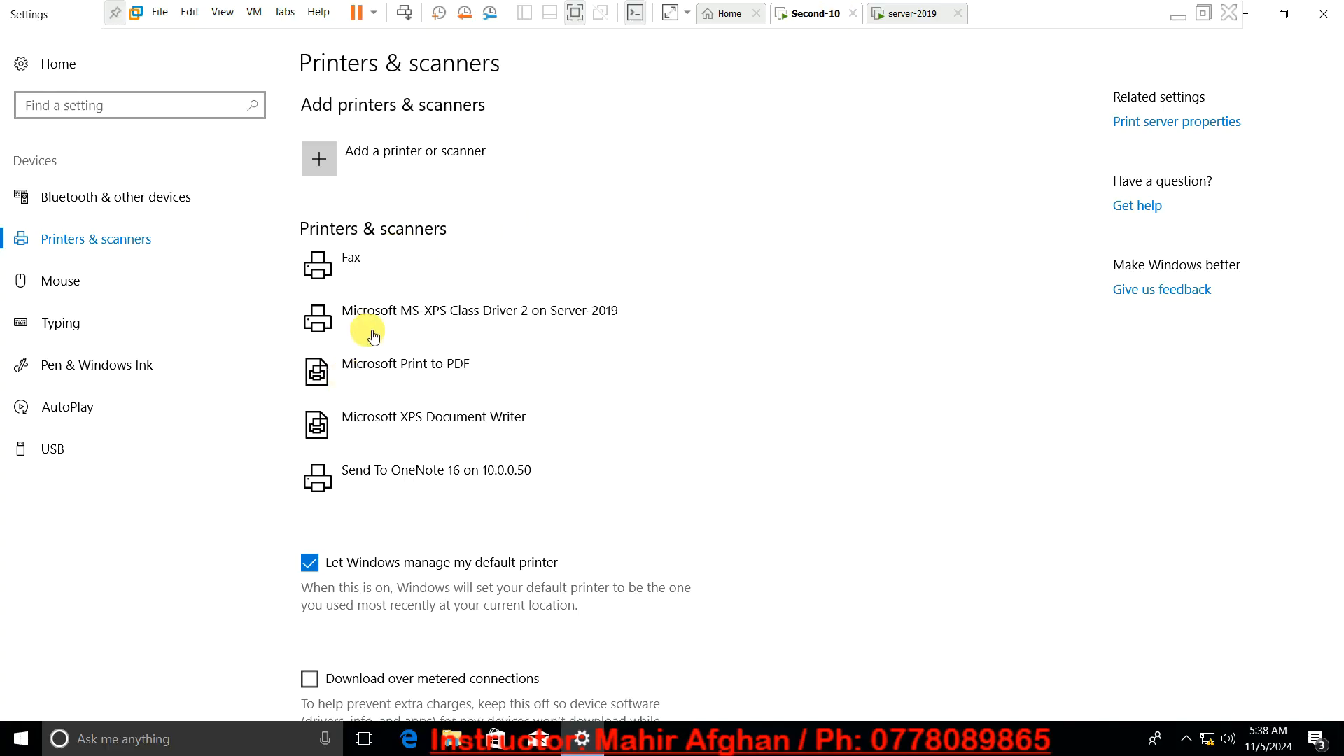
click(1325, 11)
- Write hello in jk.txt on the desktop and print it on Microsoft MS-XPS Class Driver 2 on Server-2019
double_click(223, 473)
text(hello)
key(Return)
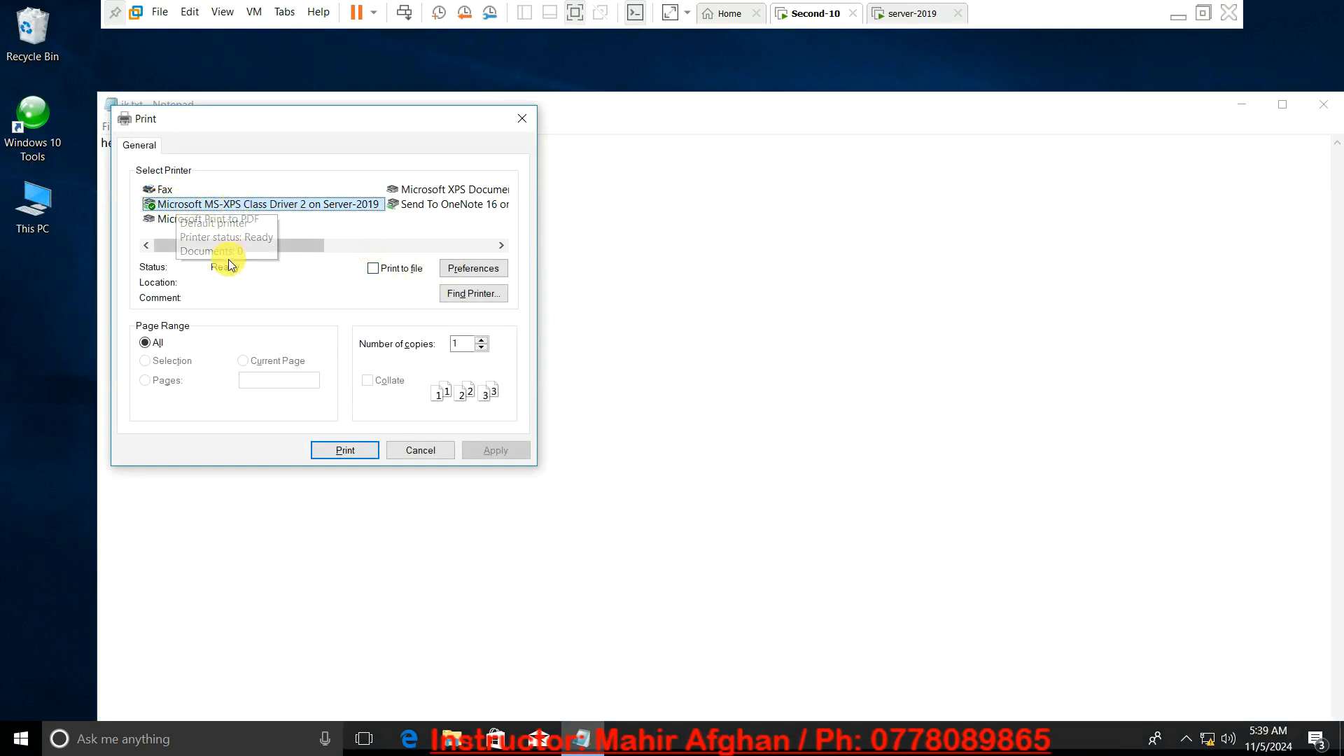
click(339, 452)
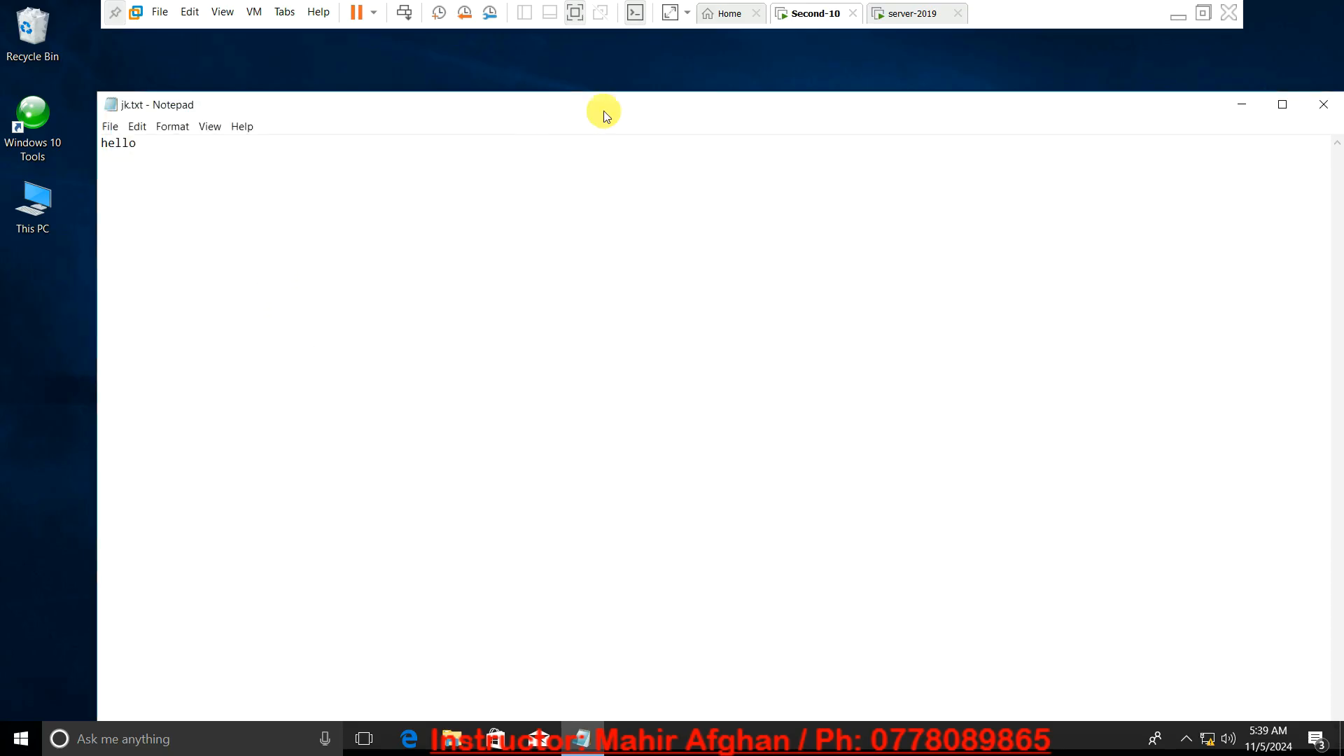
- On server-2019, examine the print queue of Microsoft MS-XPS Class Driver 2 in Print Management, and close it
click(911, 21)
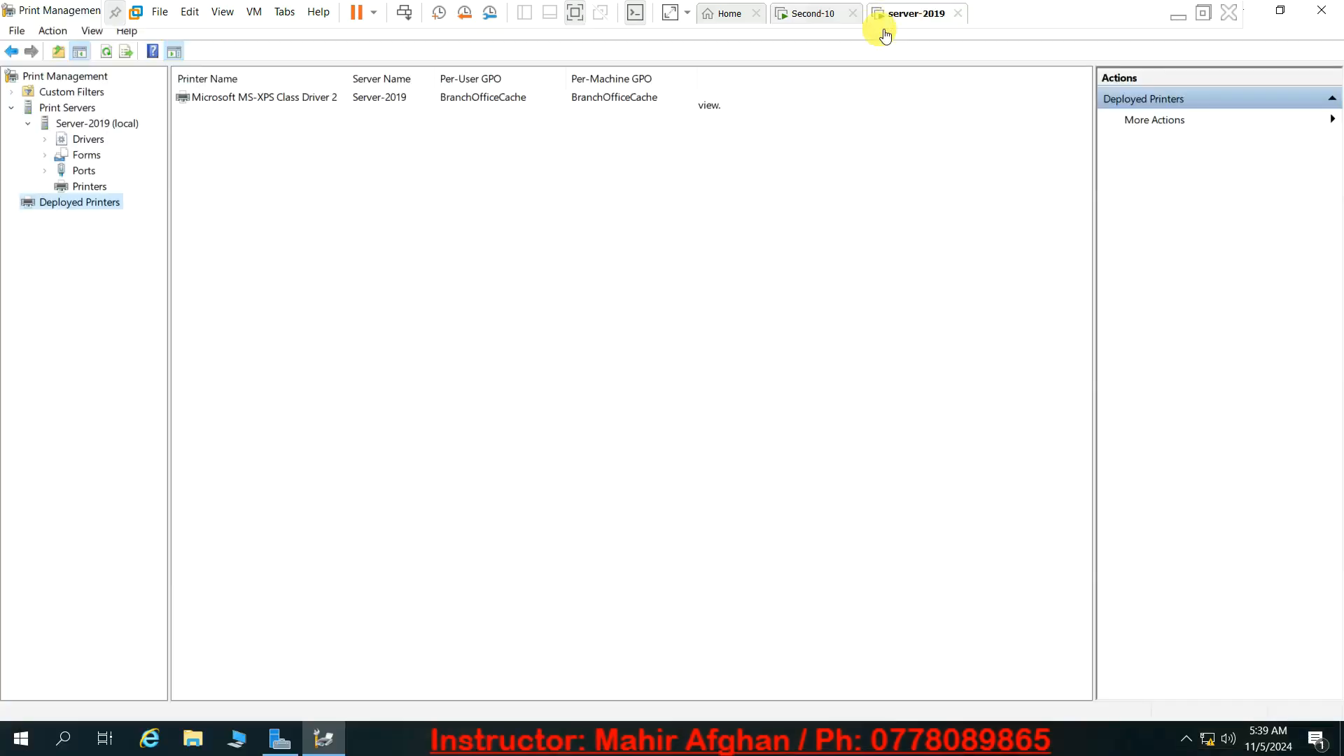
right_click(433, 182)
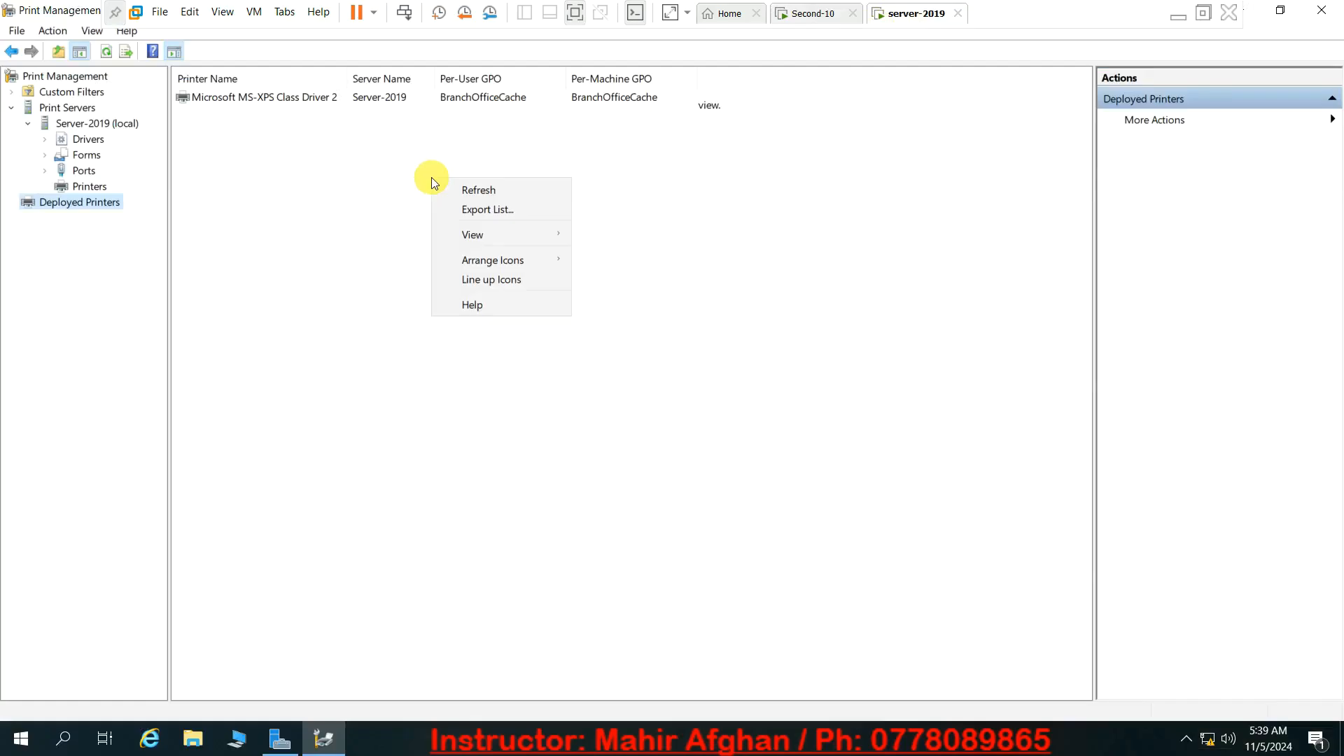
click(89, 186)
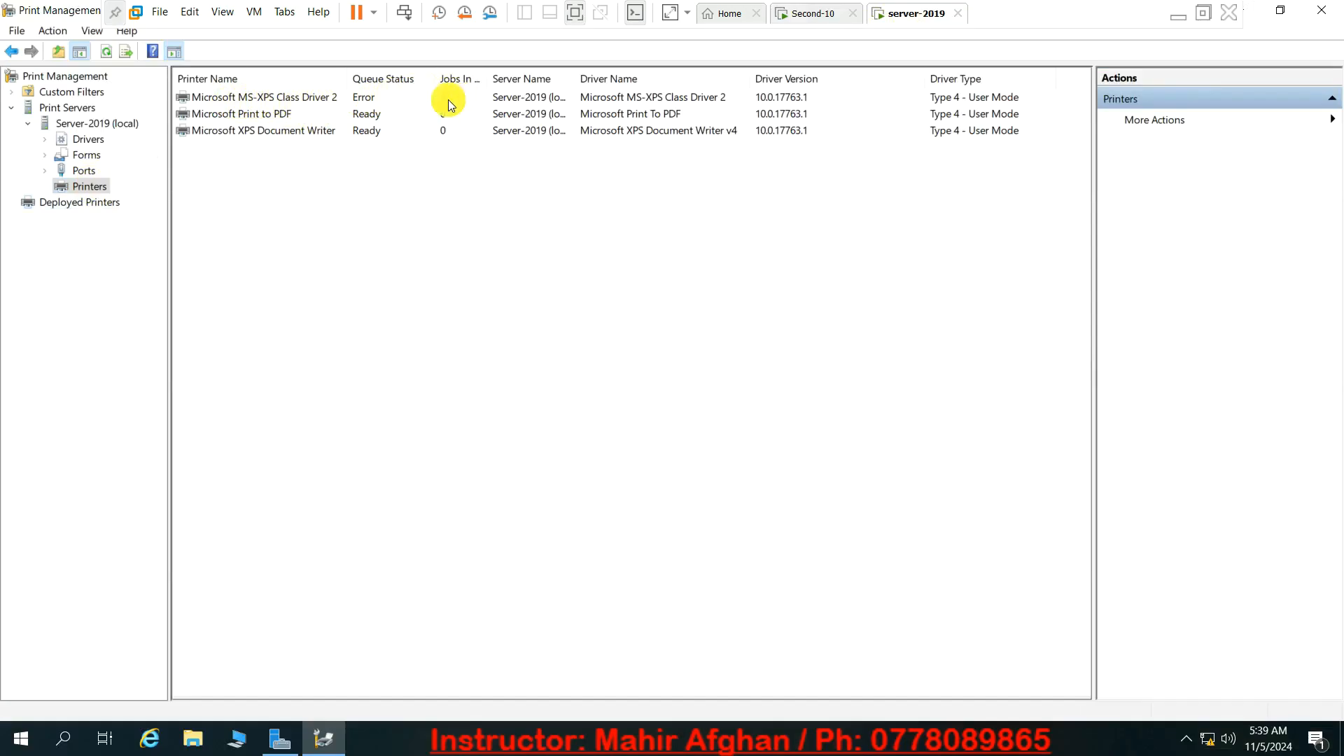
right_click(363, 99)
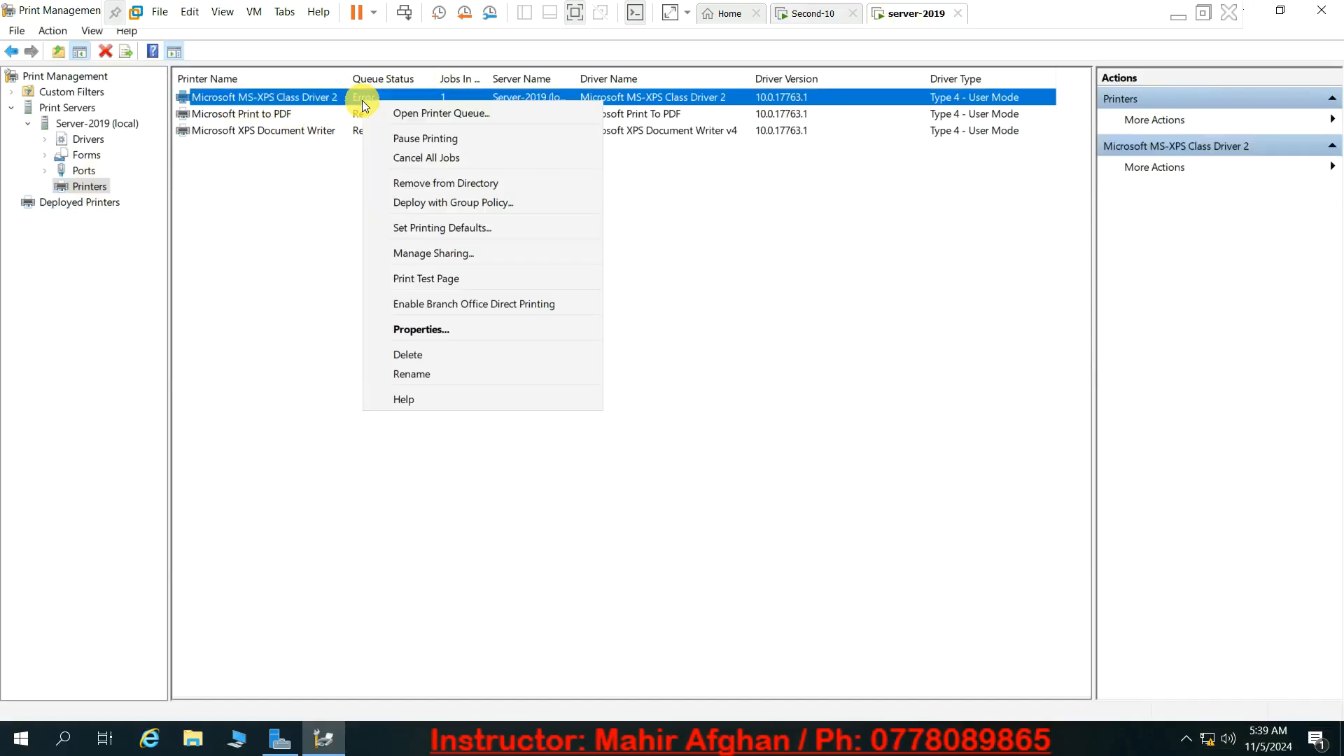
click(402, 114)
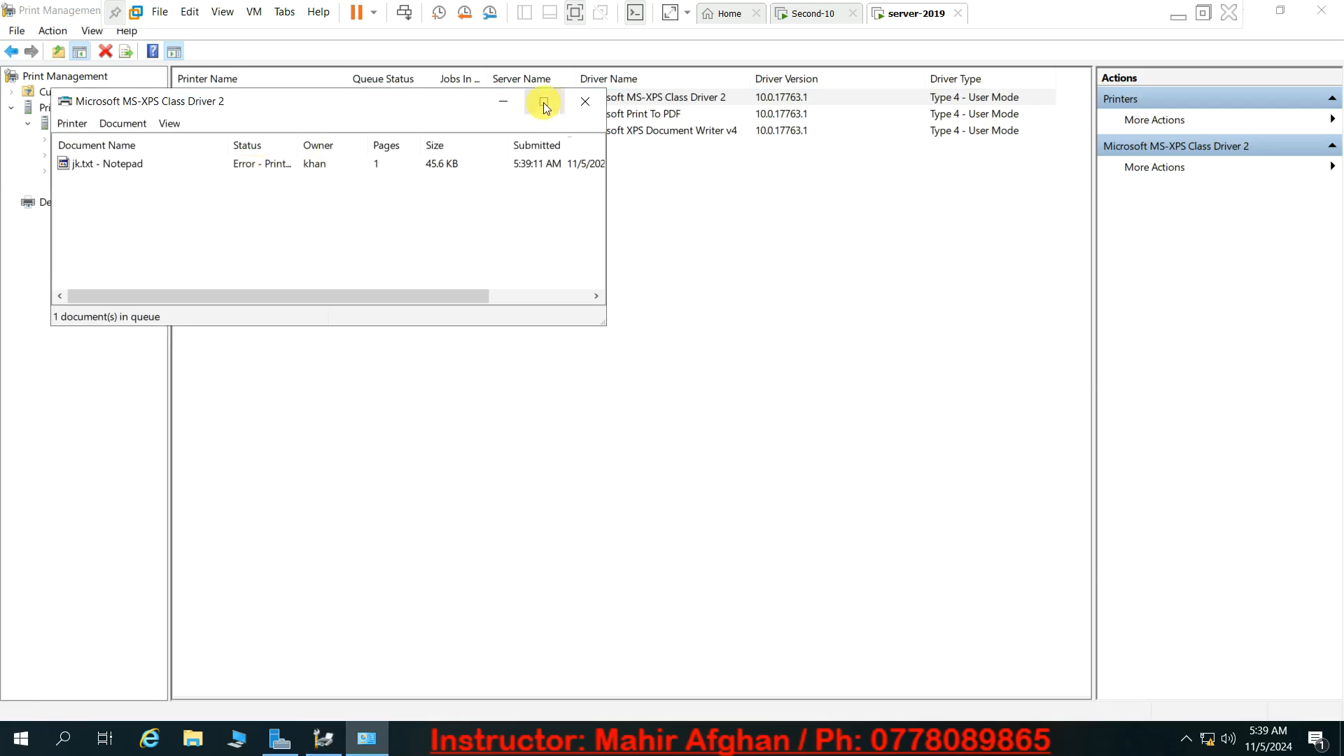
click(585, 101)
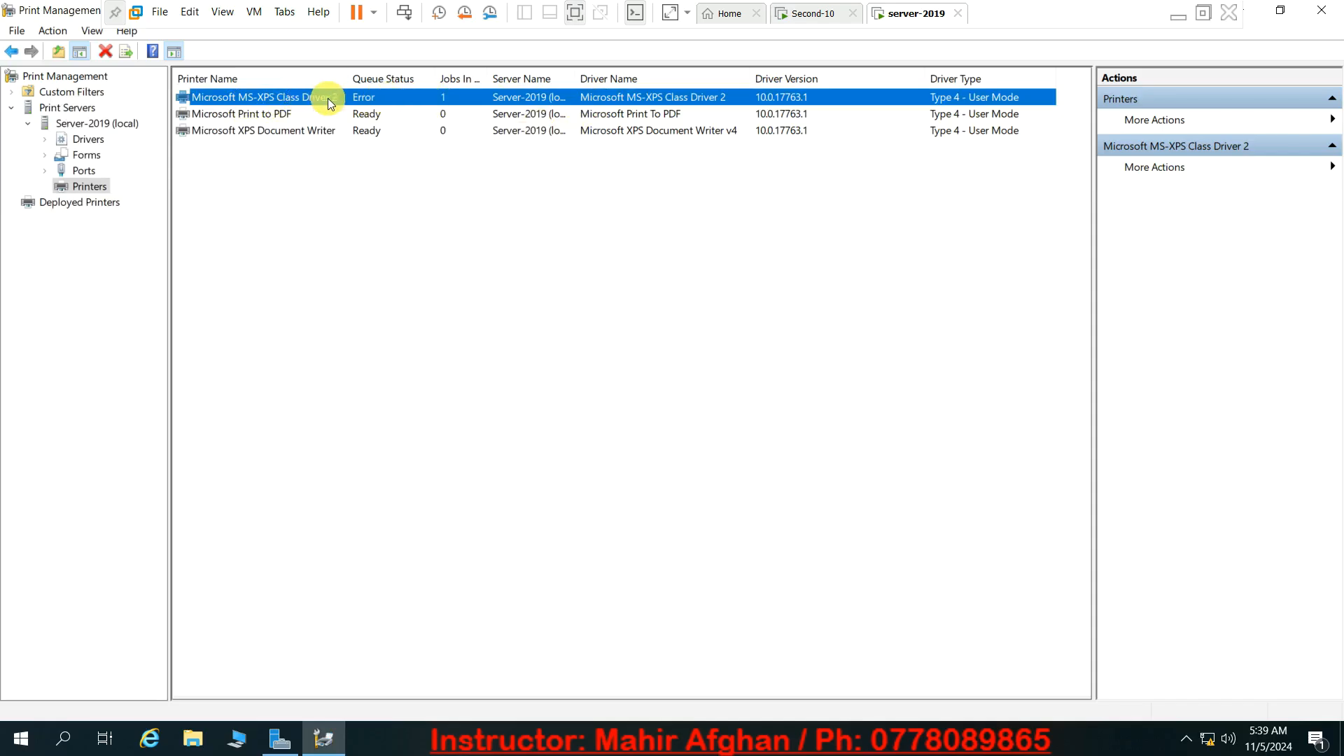
- Reopen the Microsoft MS-XPS Class Driver 2 queue in a maximized window, examine the job's owner and details, and close it
right_click(460, 99)
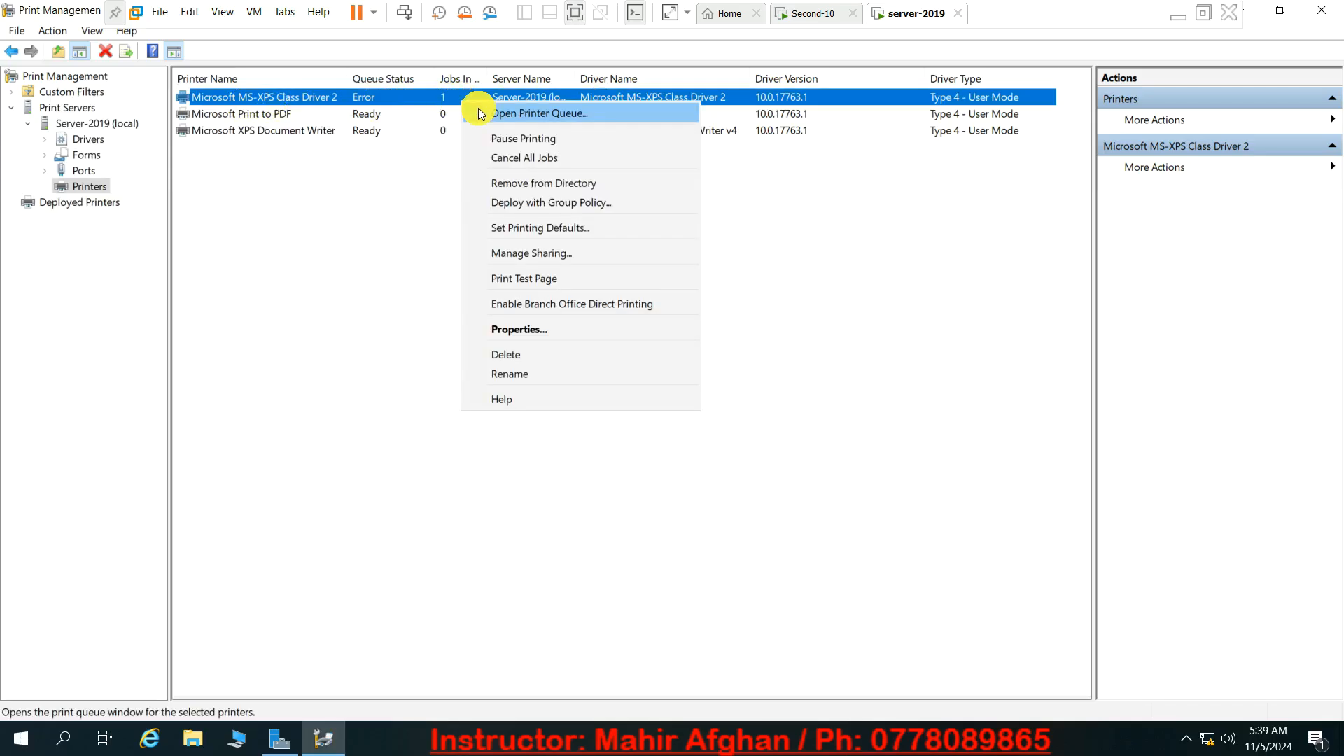
click(478, 110)
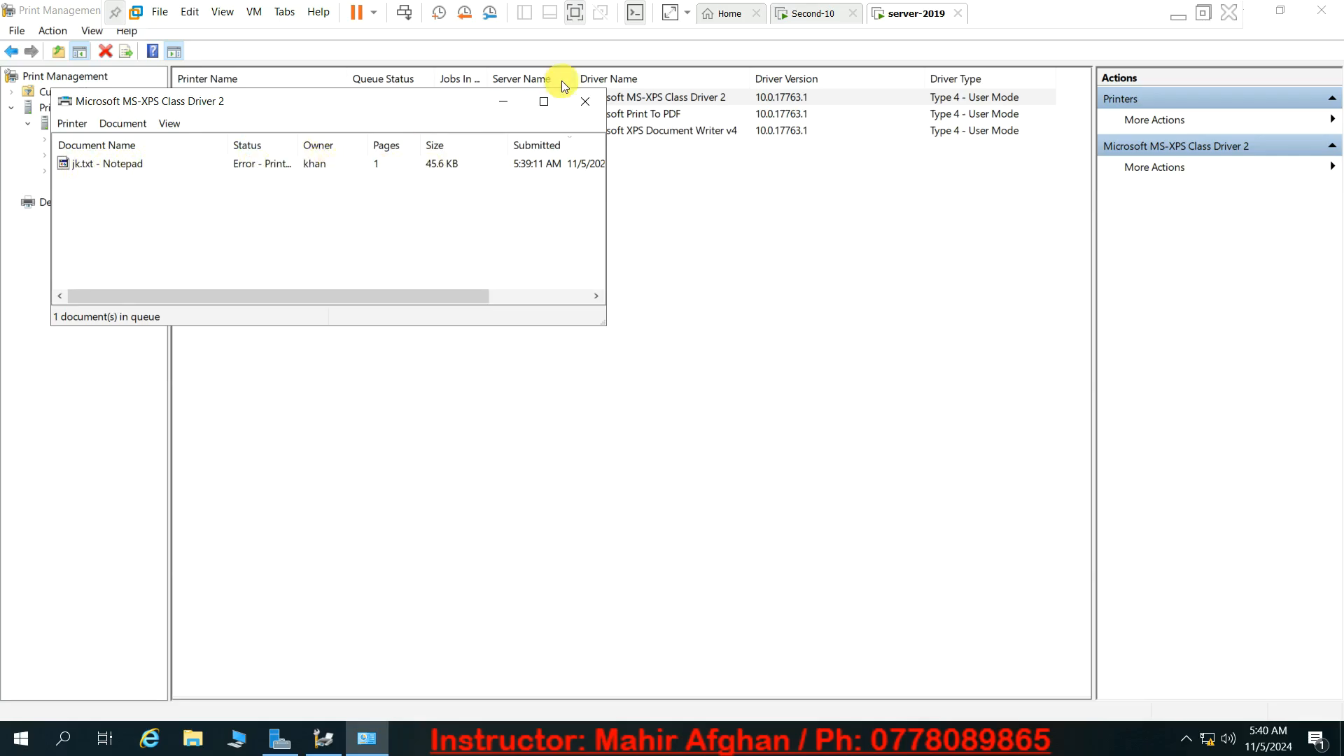
click(544, 102)
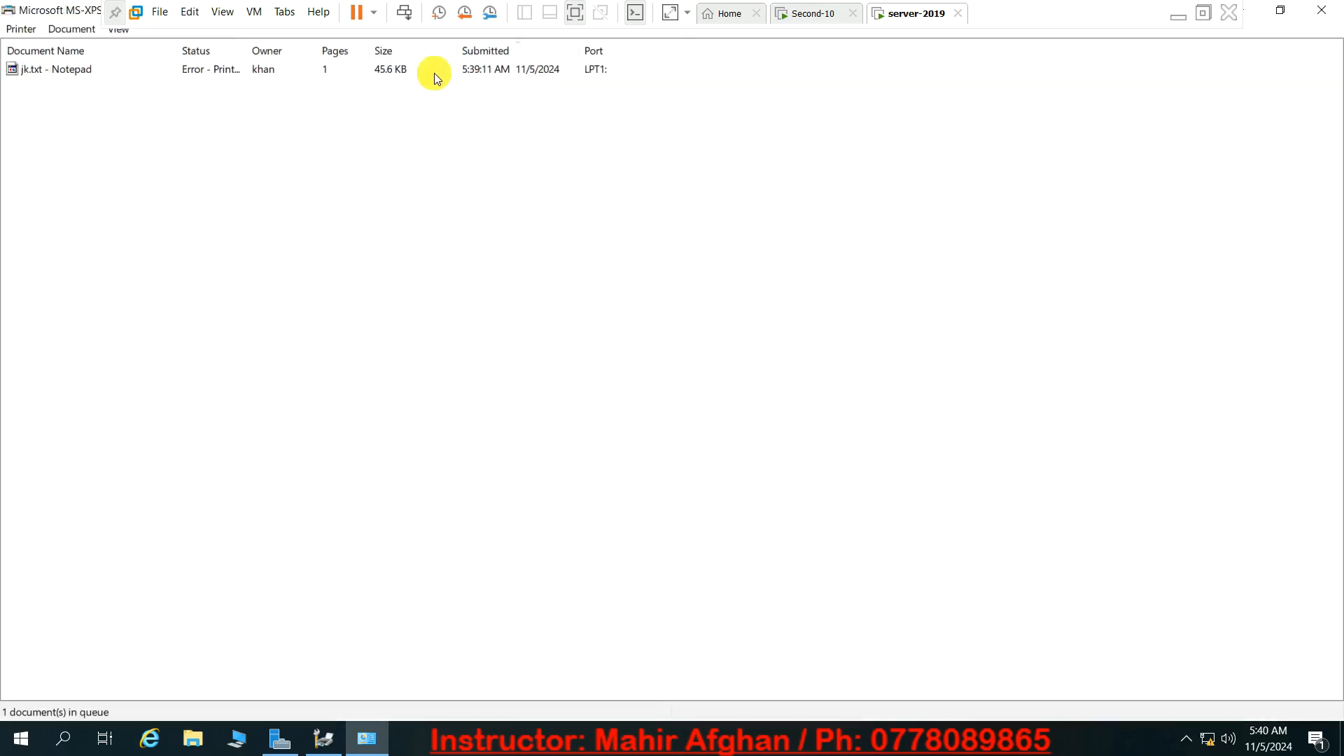
right_click(261, 80)
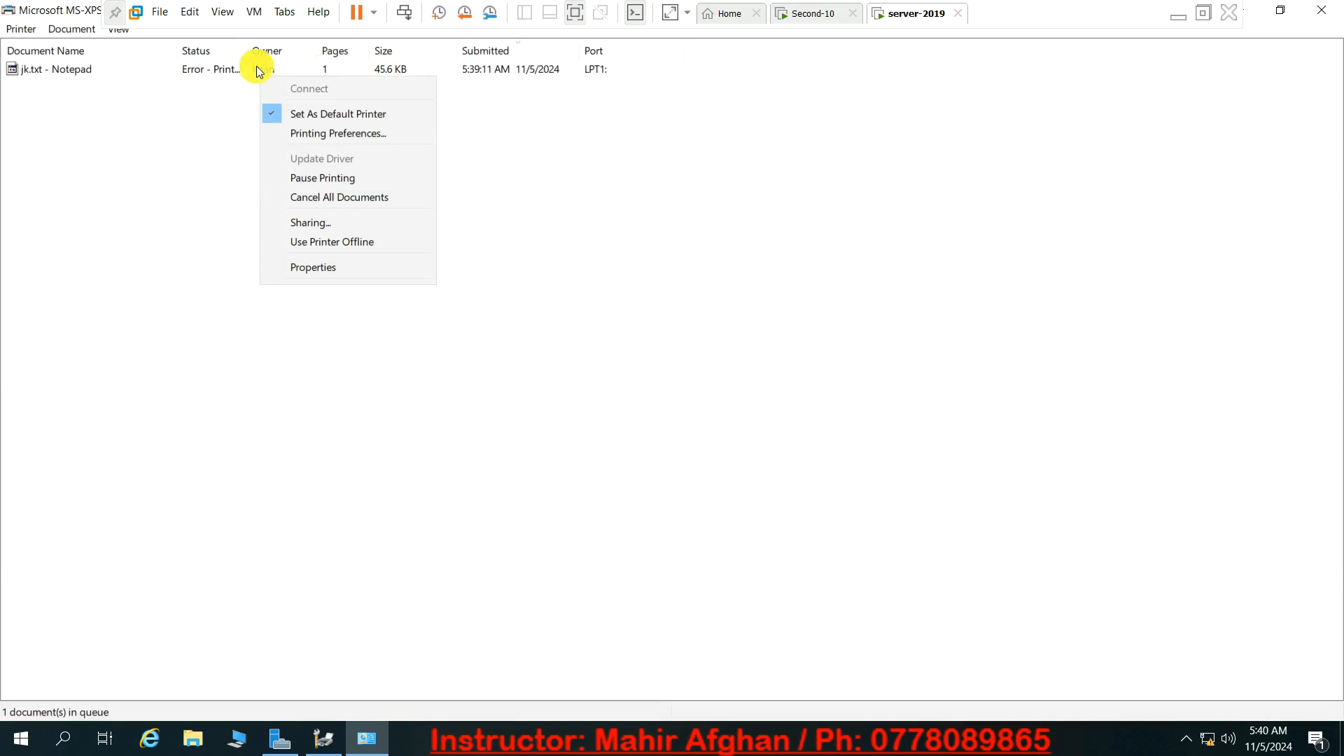
click(215, 92)
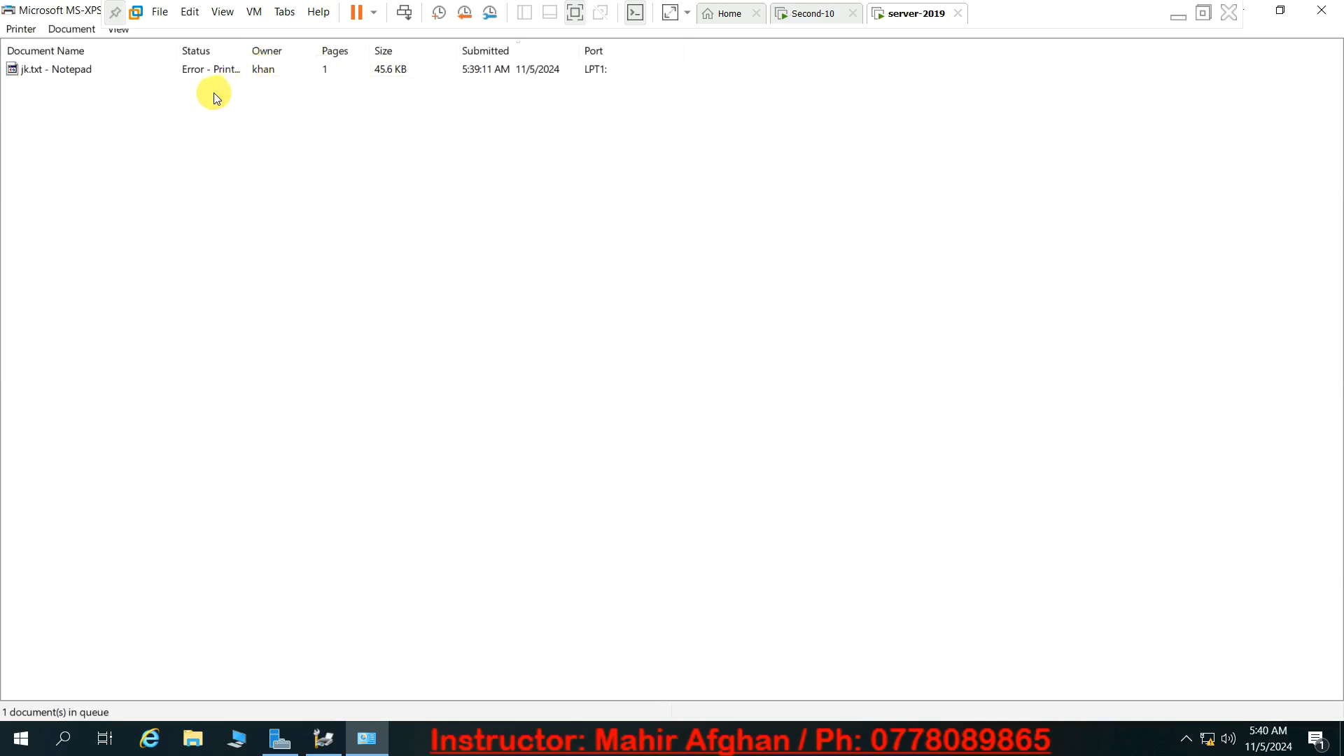
click(1335, 11)
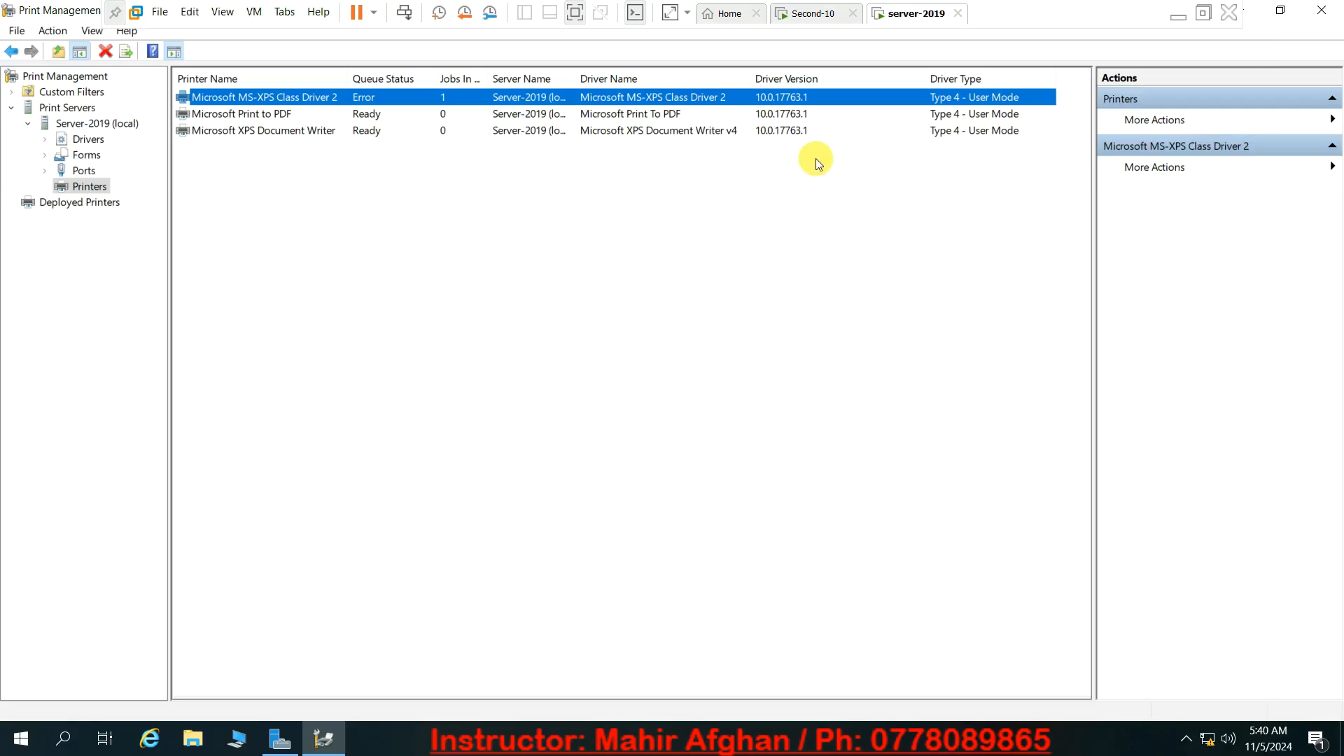
- Check the general properties of the Microsoft MS-XPS Class Driver 2 printer and close them
right_click(629, 96)
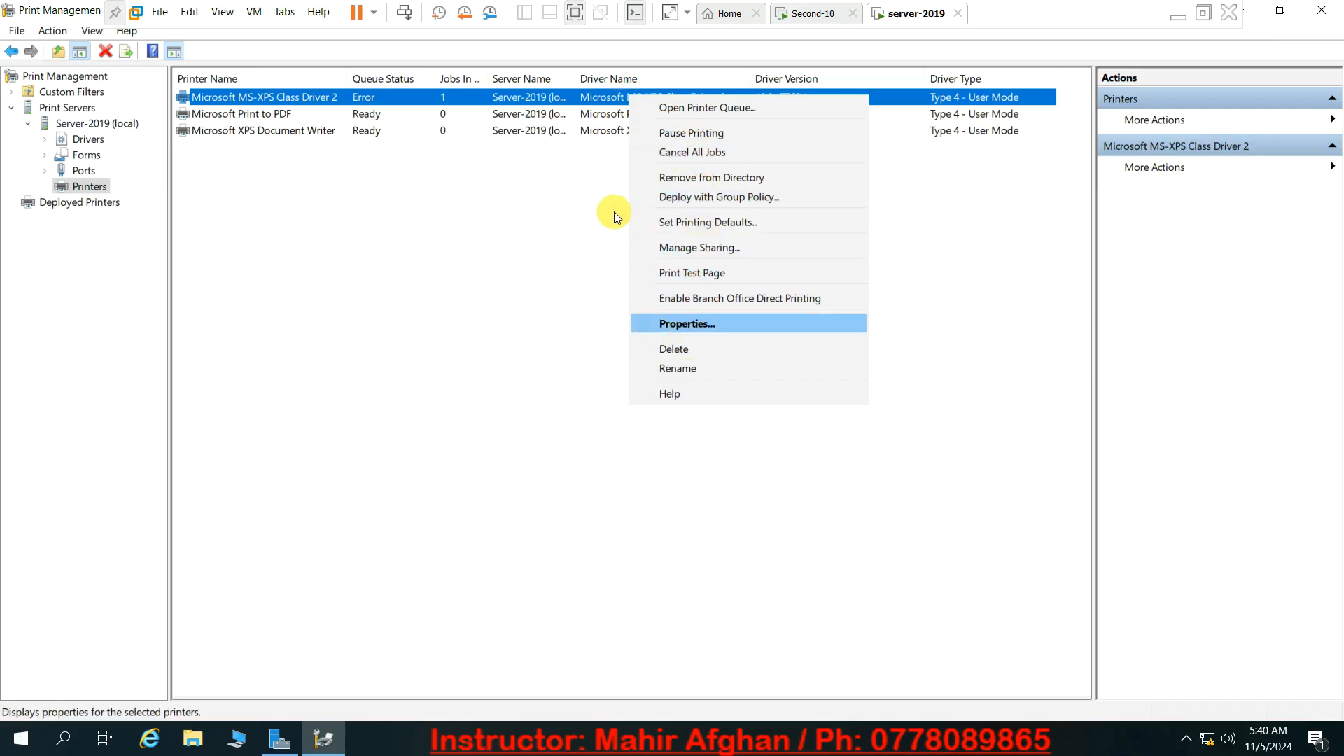
key(Return)
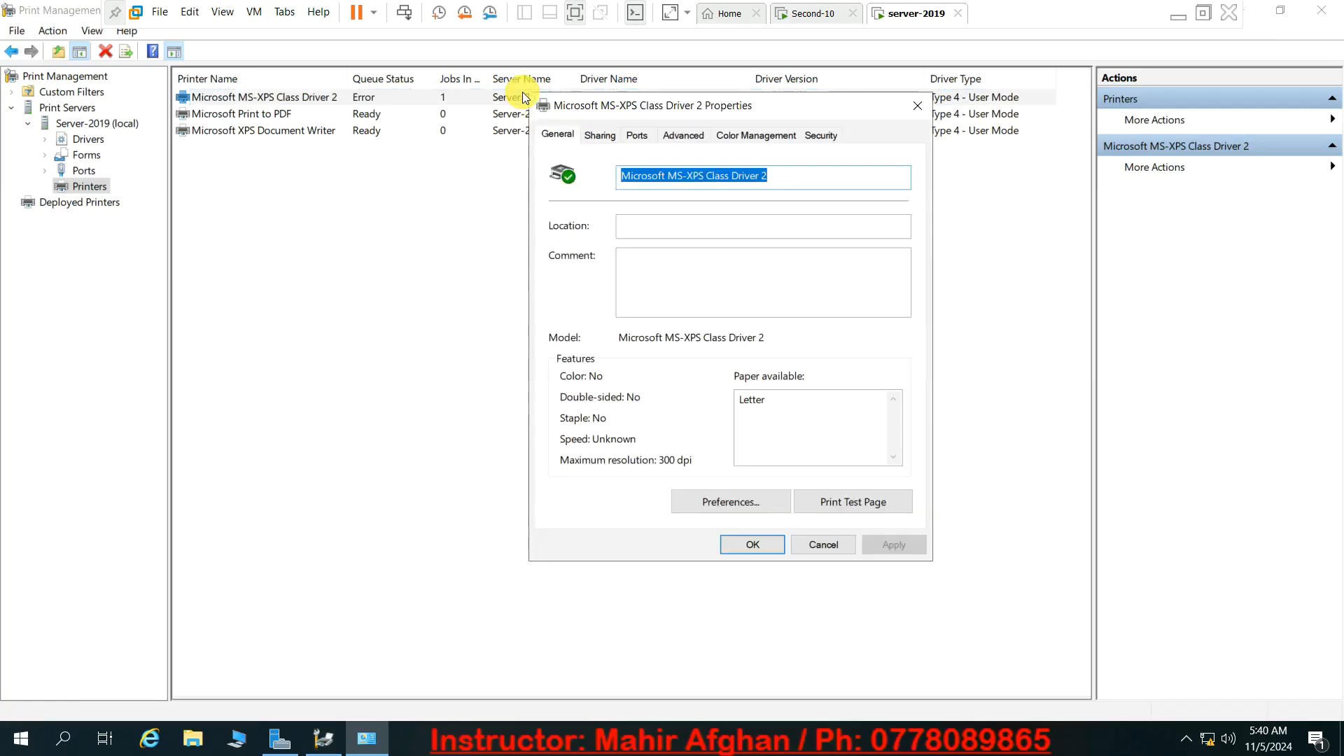
click(914, 110)
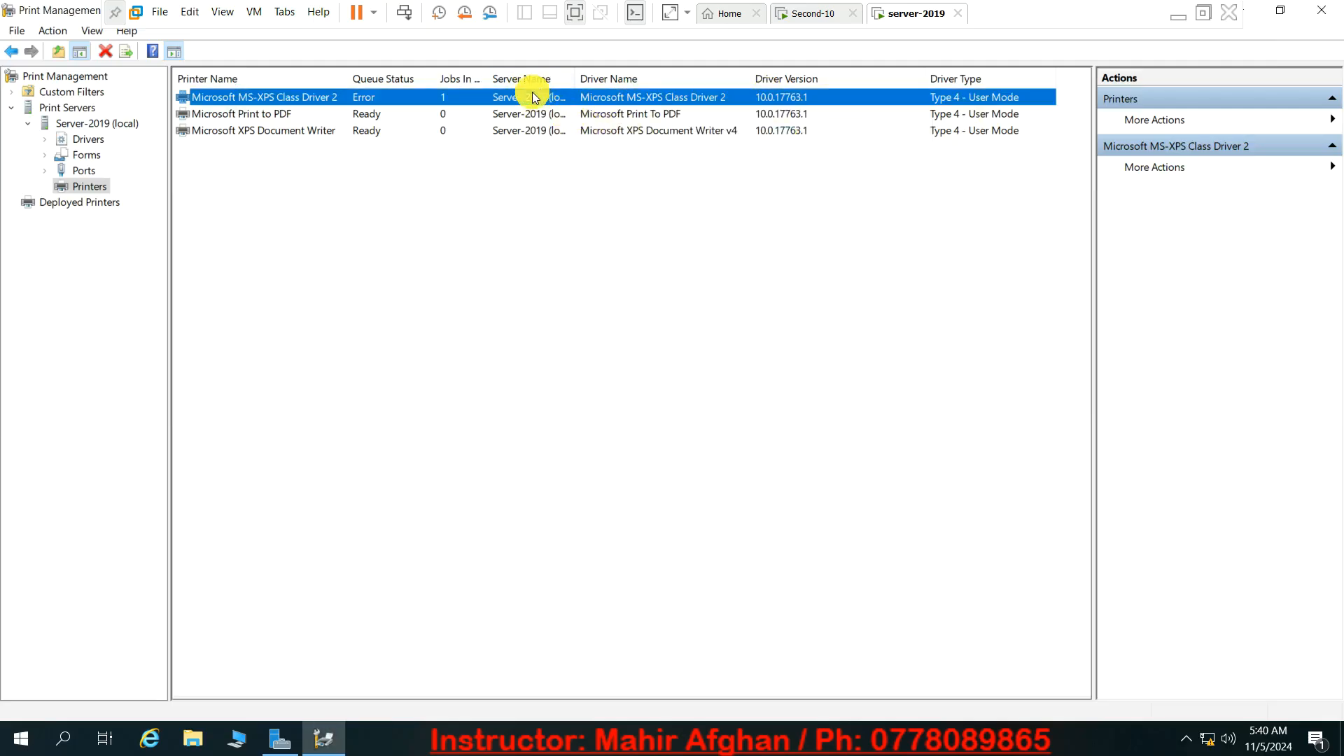
- Open the Microsoft MS-XPS Class Driver 2 queue and try to cancel all its documents, declining the confirmation
right_click(533, 93)
click(578, 112)
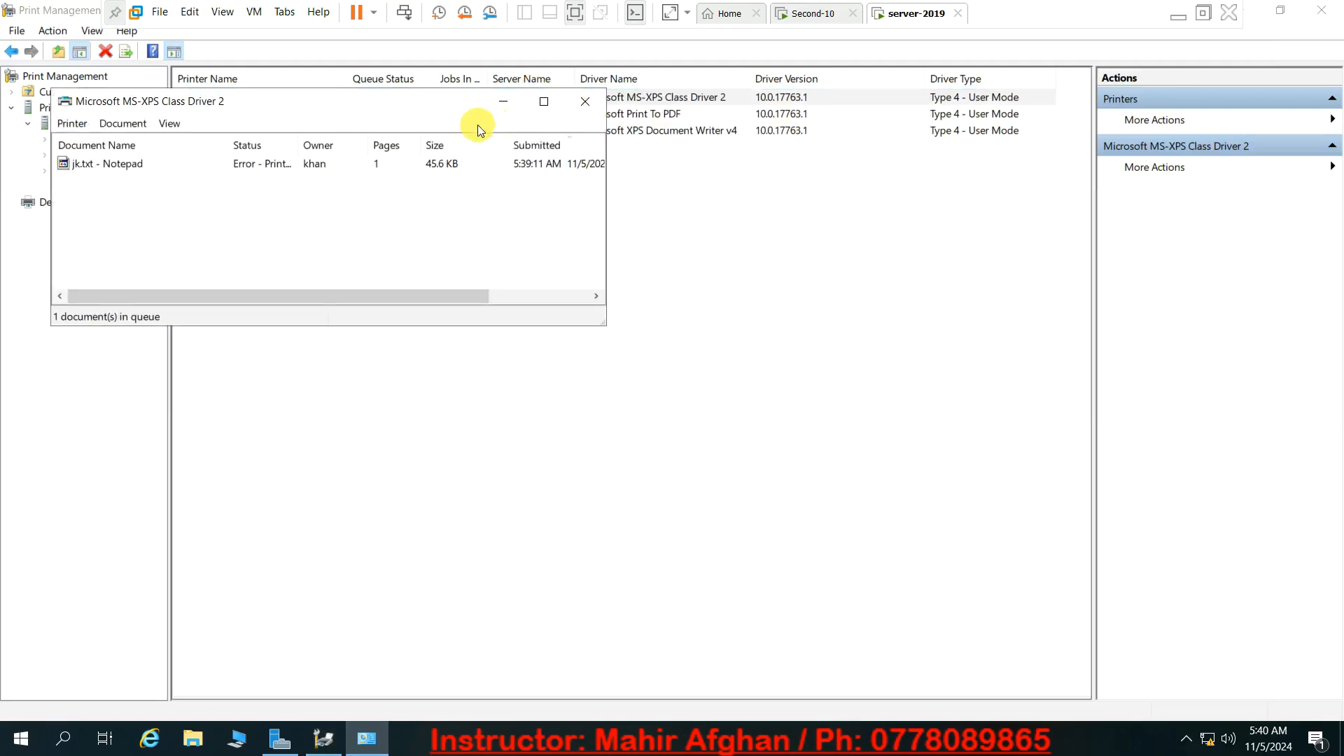
right_click(377, 160)
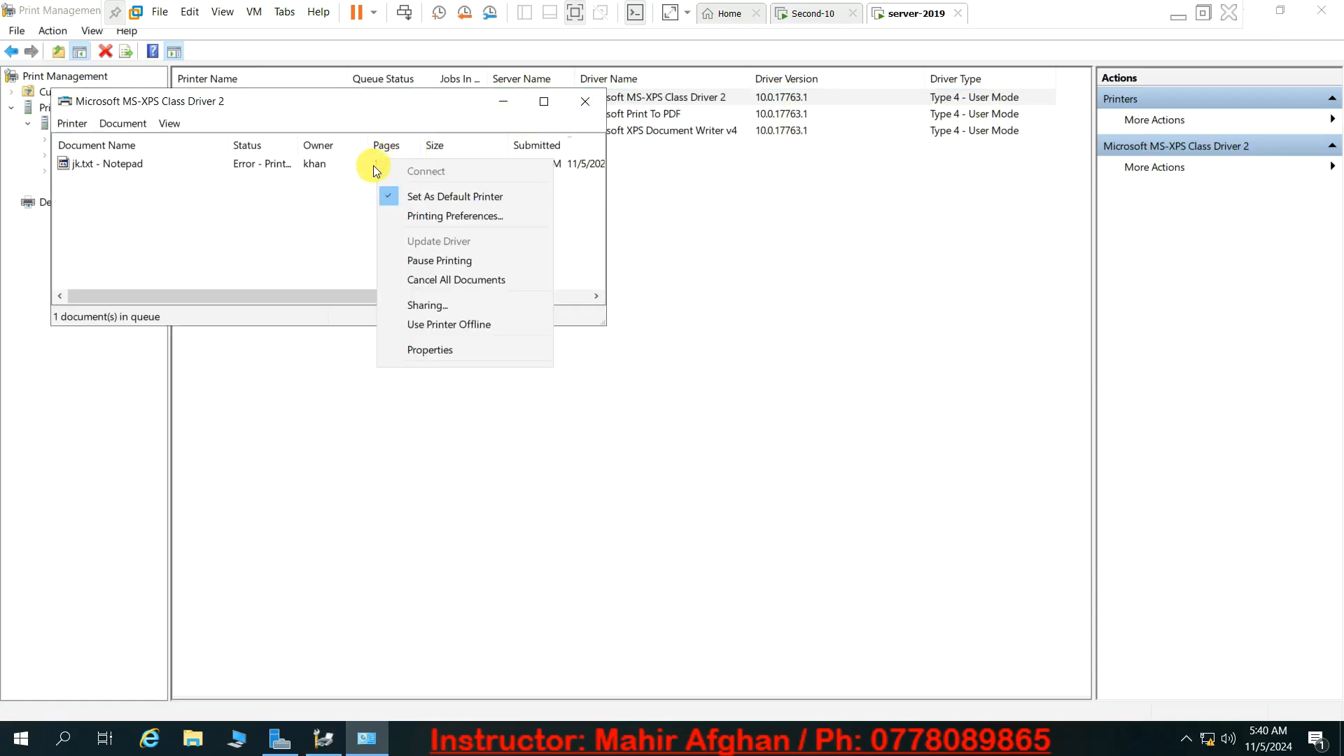
click(443, 279)
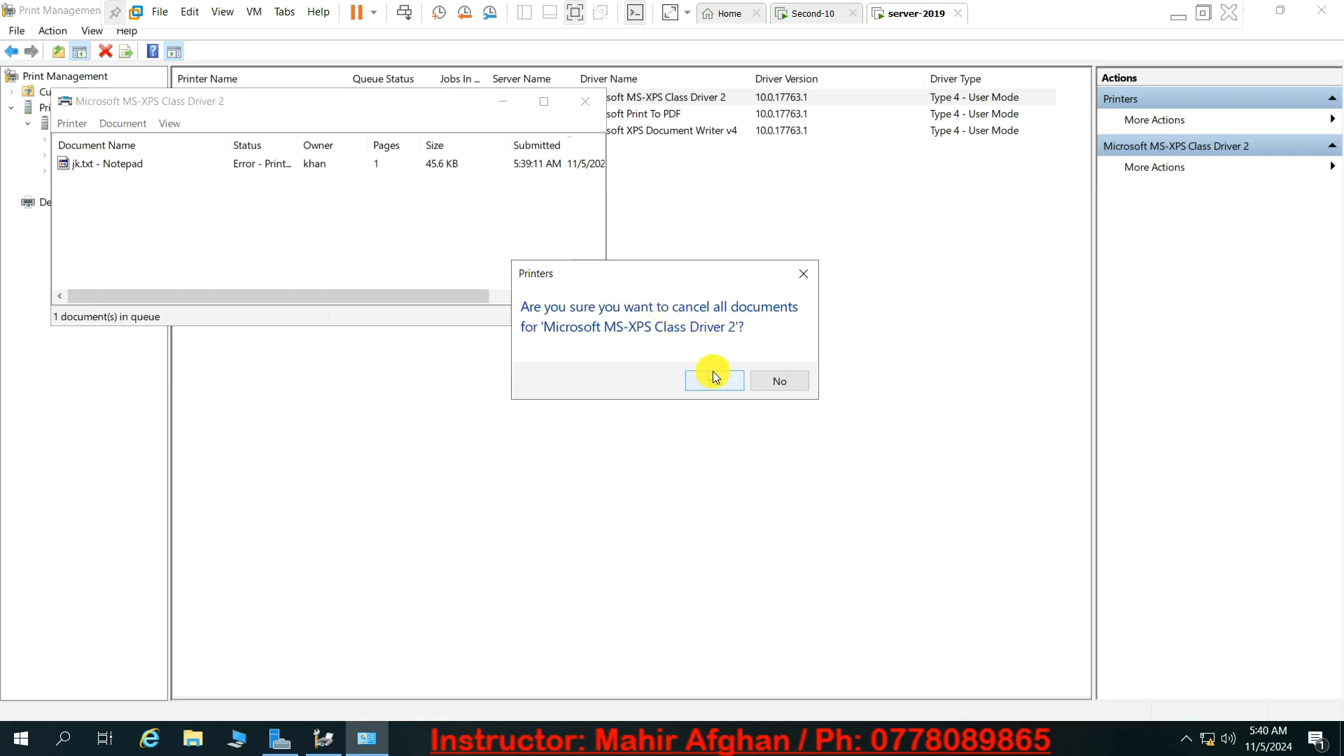
click(782, 379)
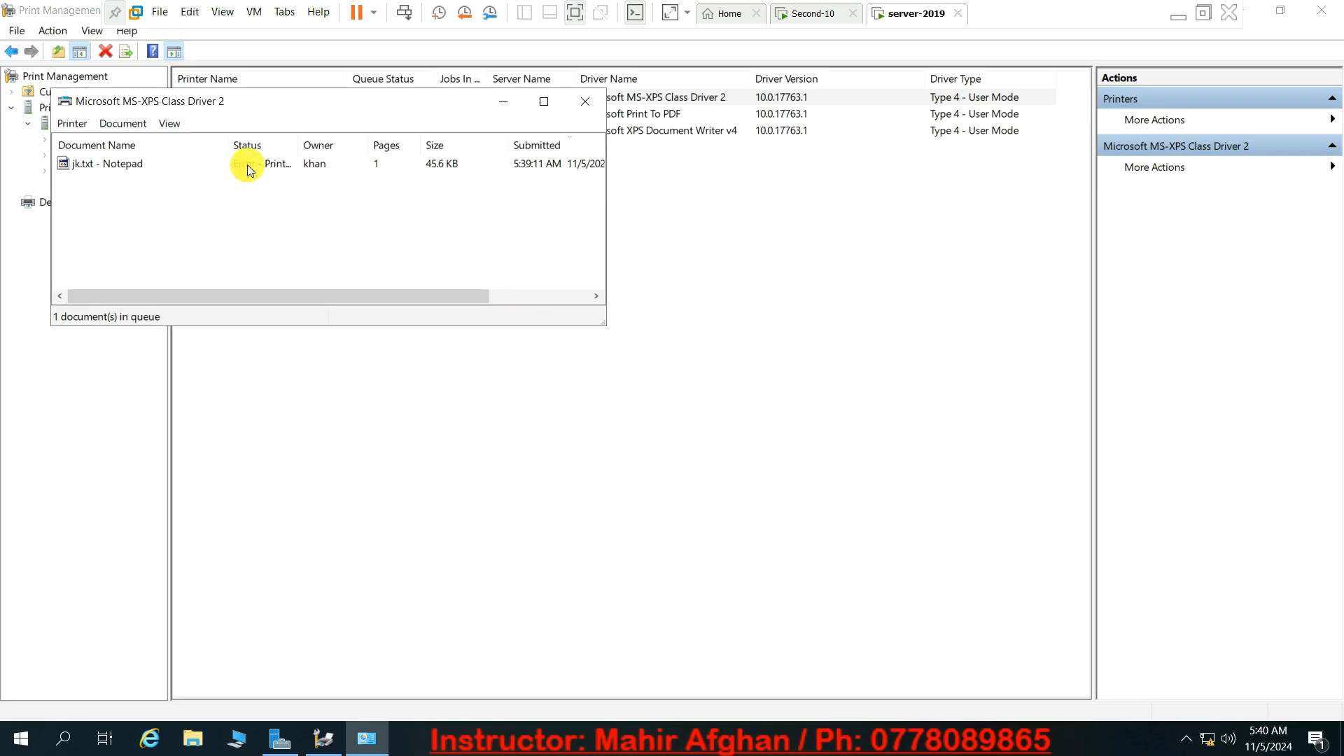
- Examine the general document properties of the jk.txt print job, and close both the properties and the queue window
double_click(107, 163)
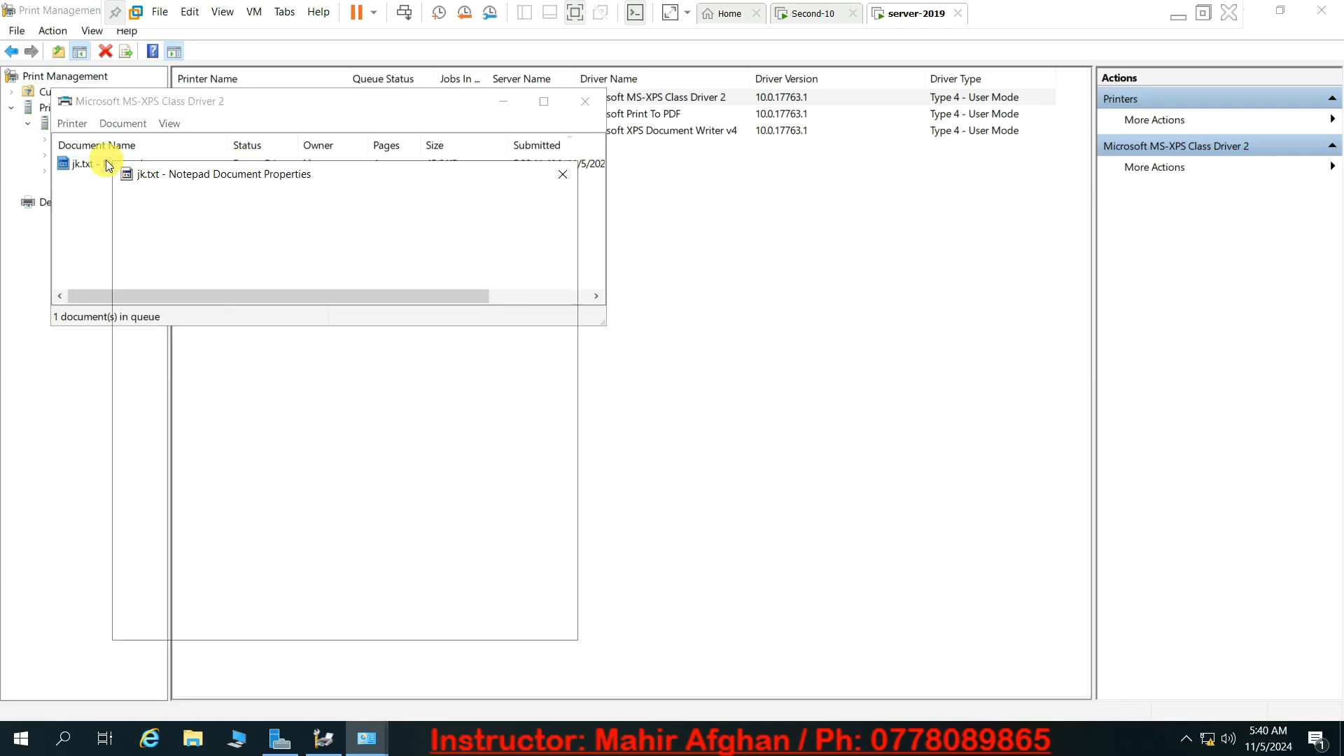
right_click(107, 160)
click(315, 215)
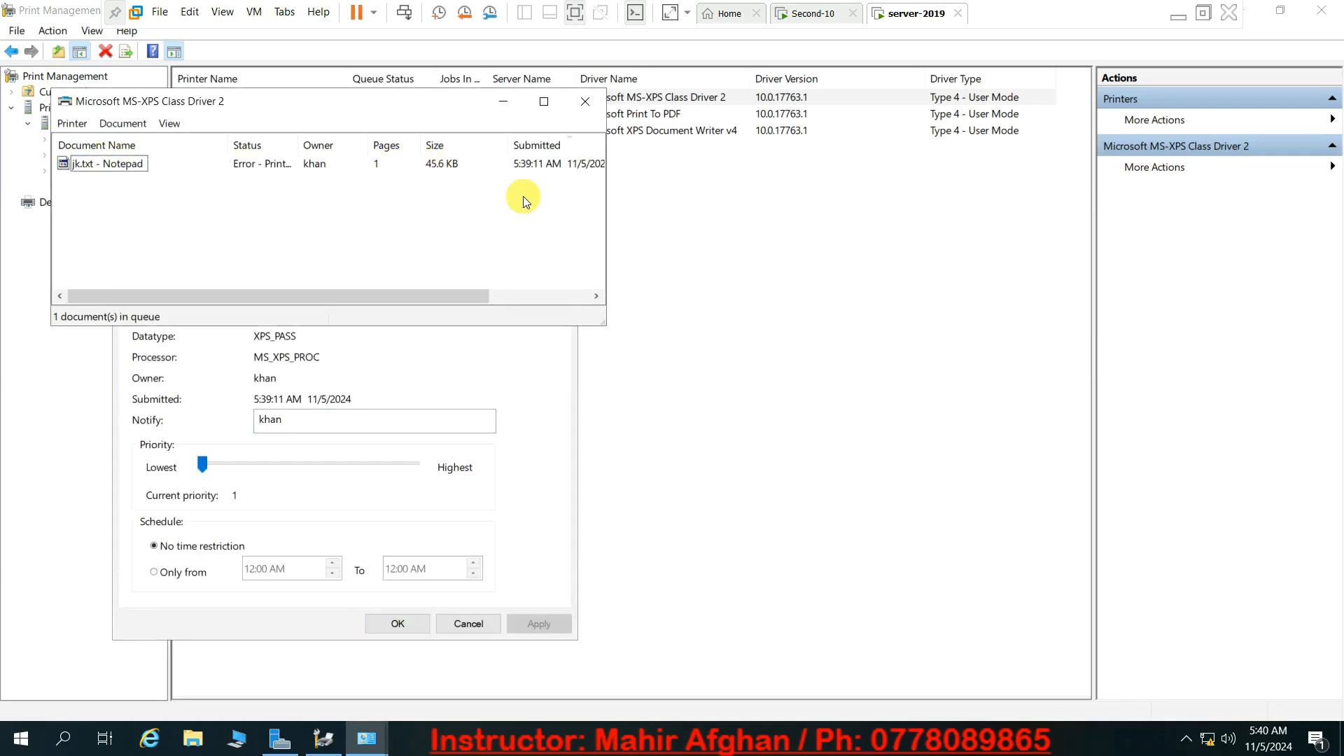
click(701, 275)
click(366, 736)
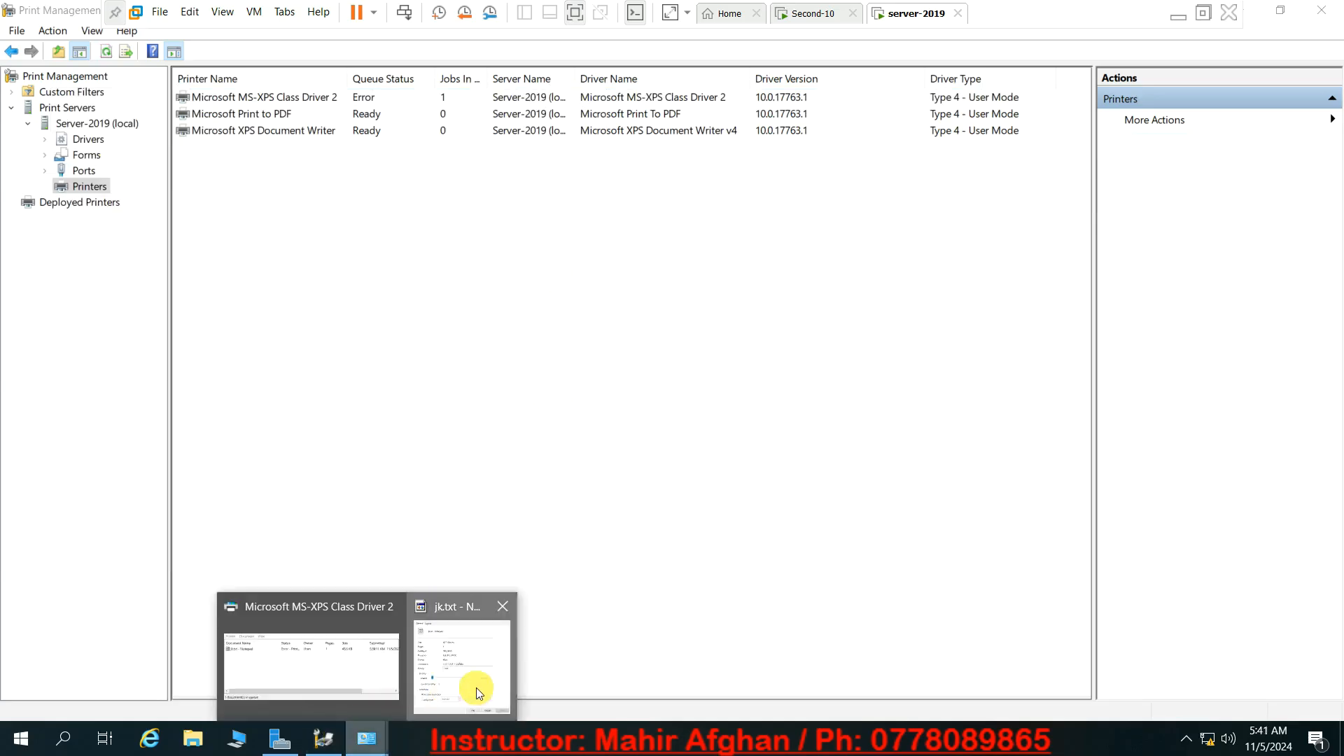
click(476, 688)
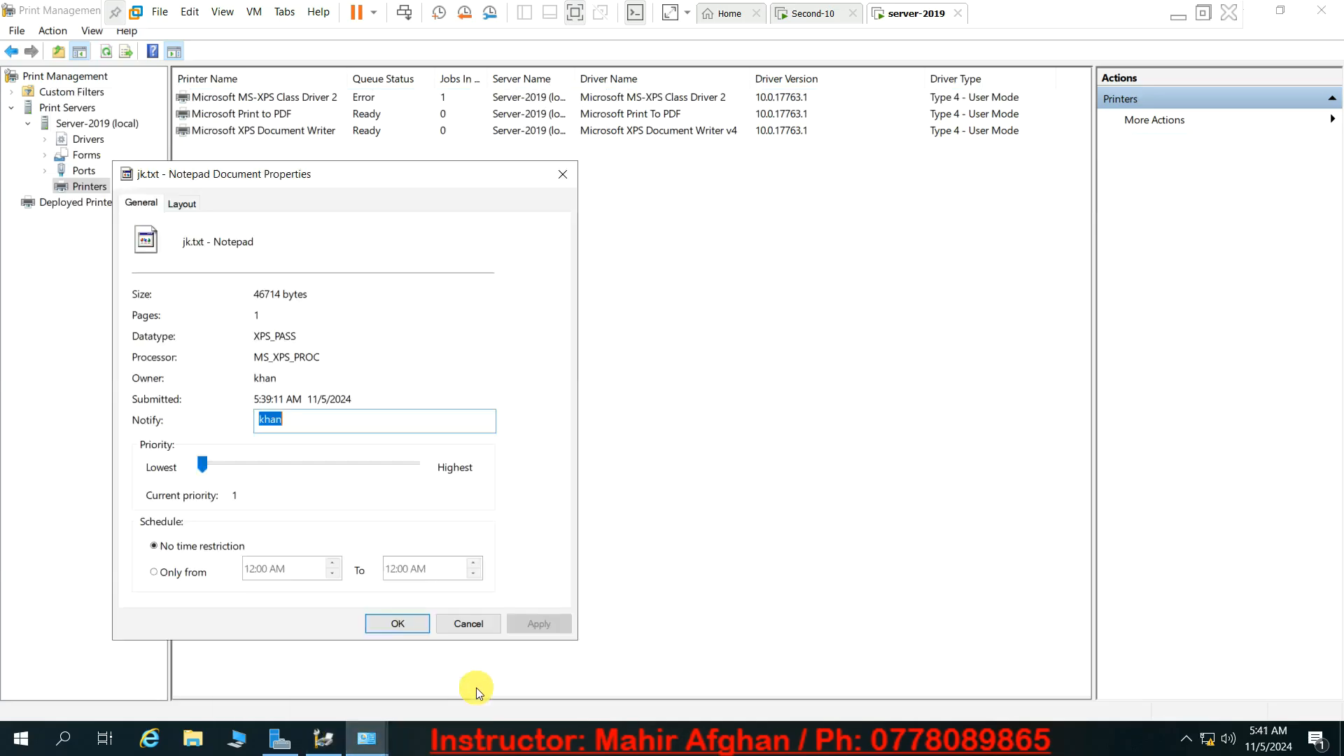
click(560, 174)
click(326, 741)
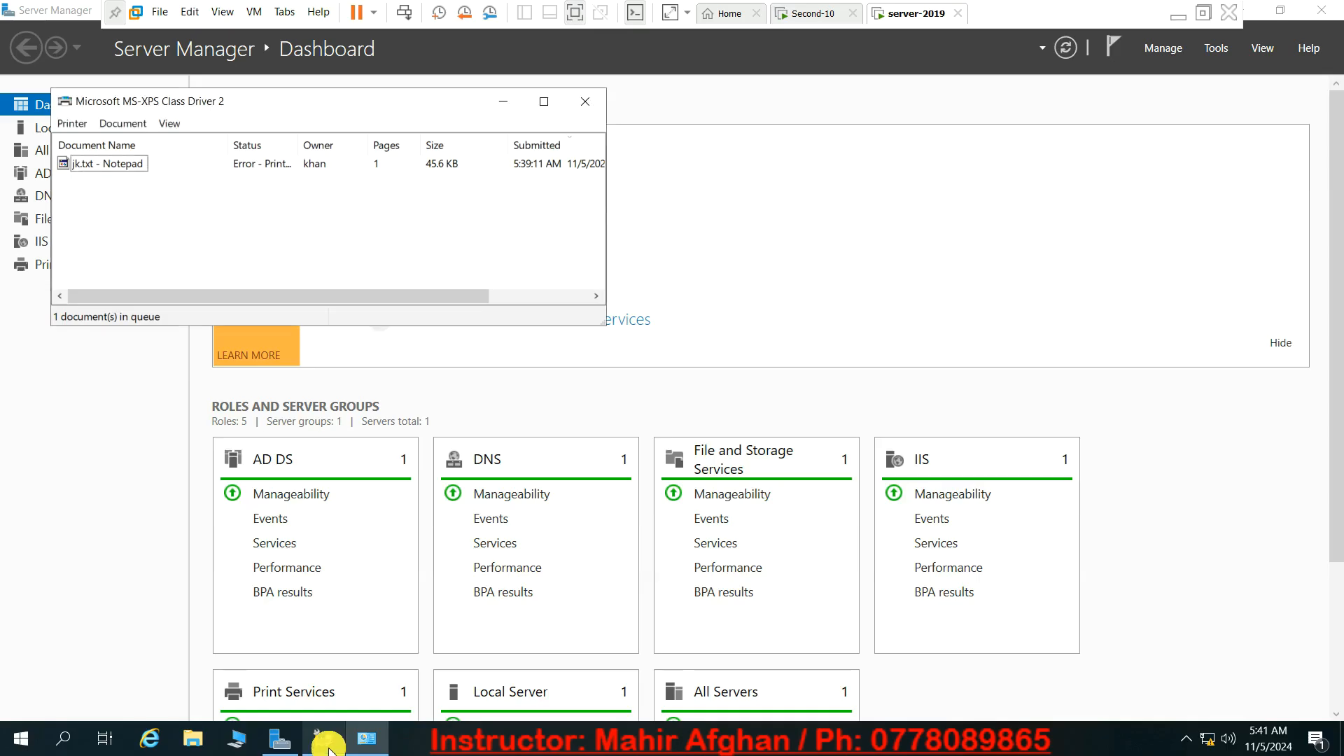
click(328, 746)
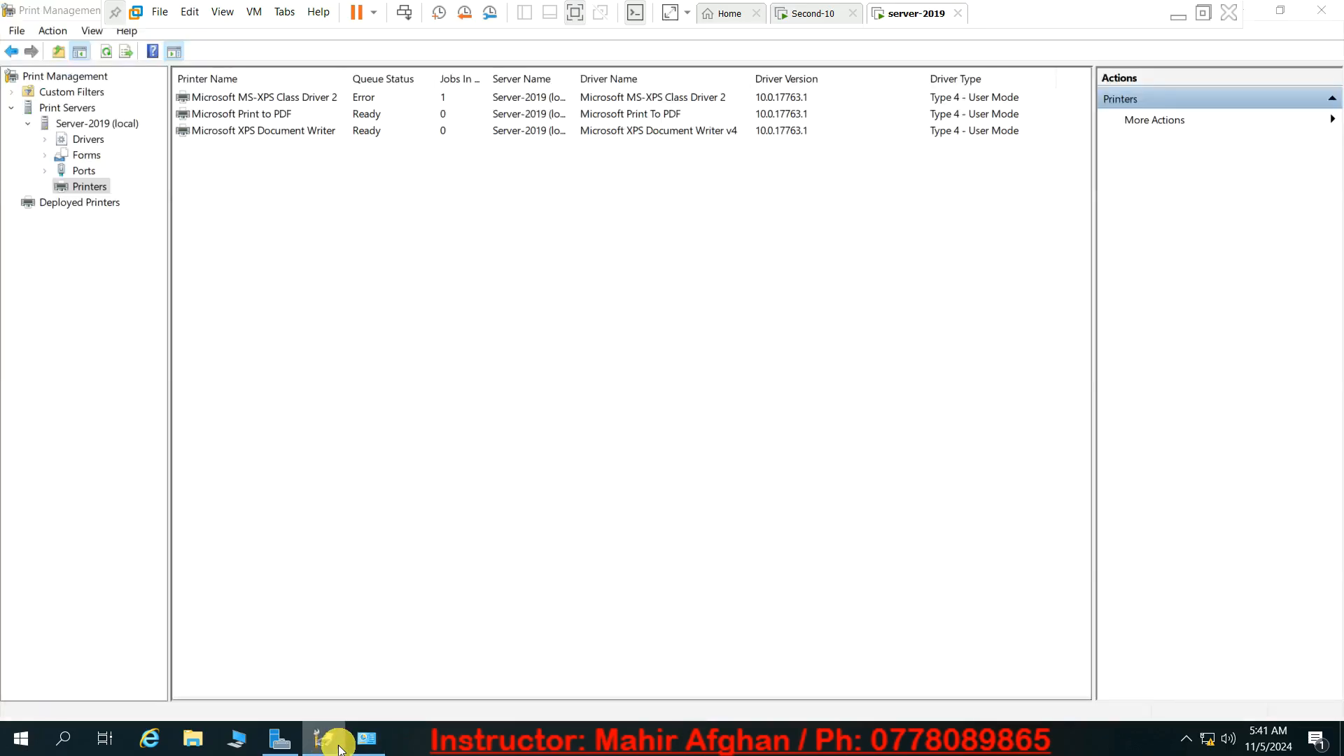
click(339, 748)
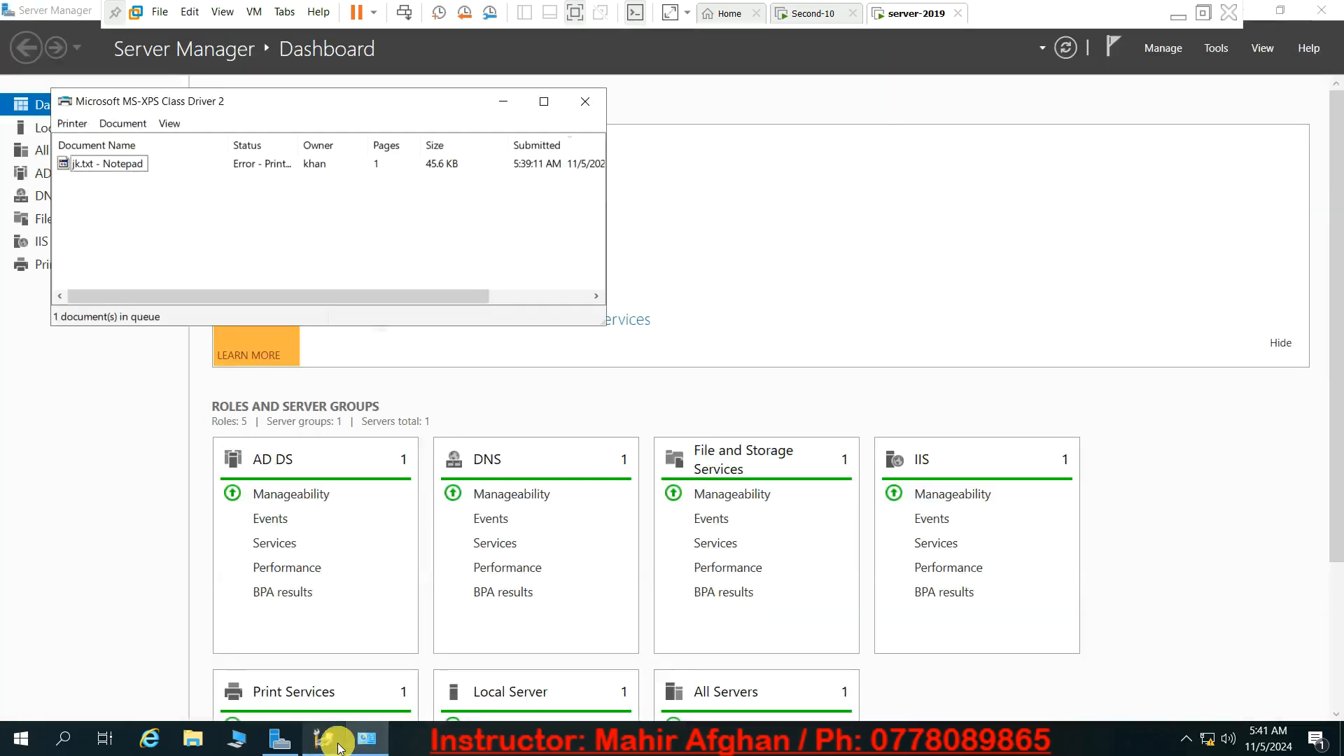
click(584, 101)
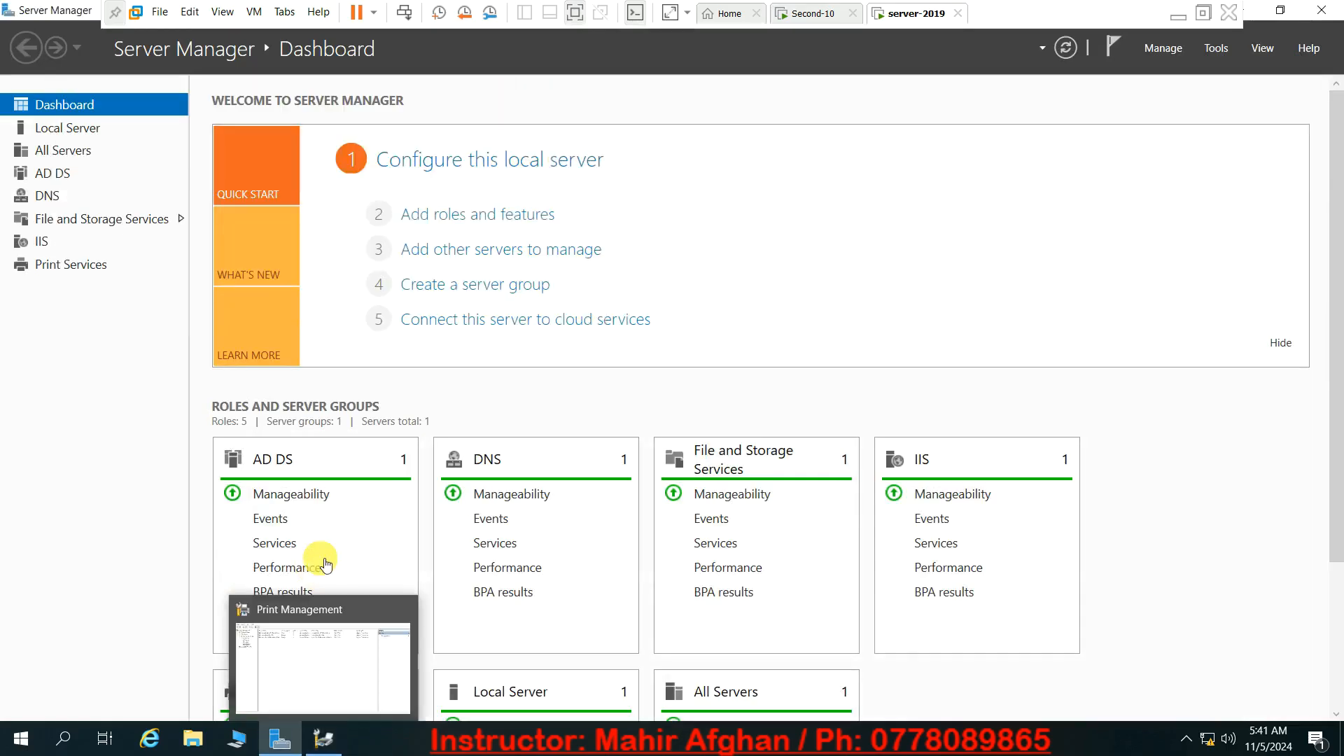
- From Print Management, reopen the Microsoft MS-XPS Class Driver 2 queue, cancel the jk.txt print job and close the queue
click(323, 737)
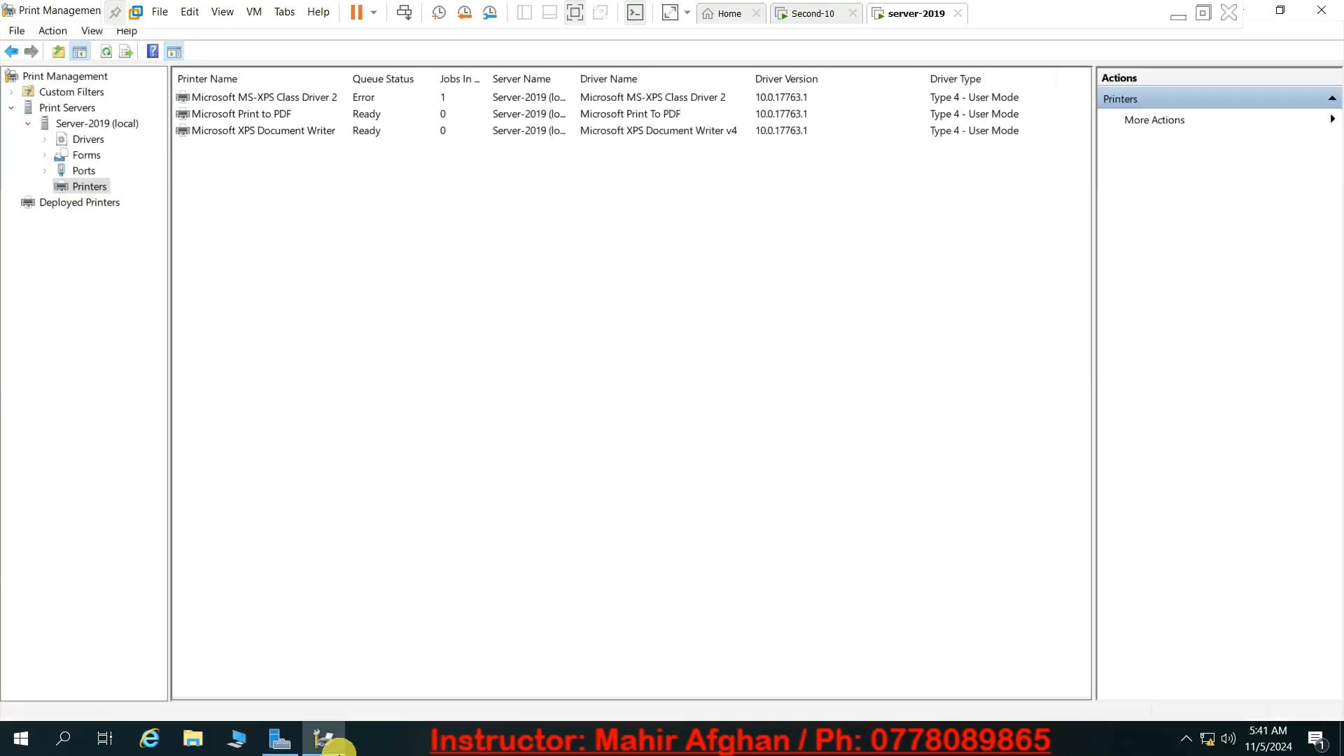
right_click(256, 98)
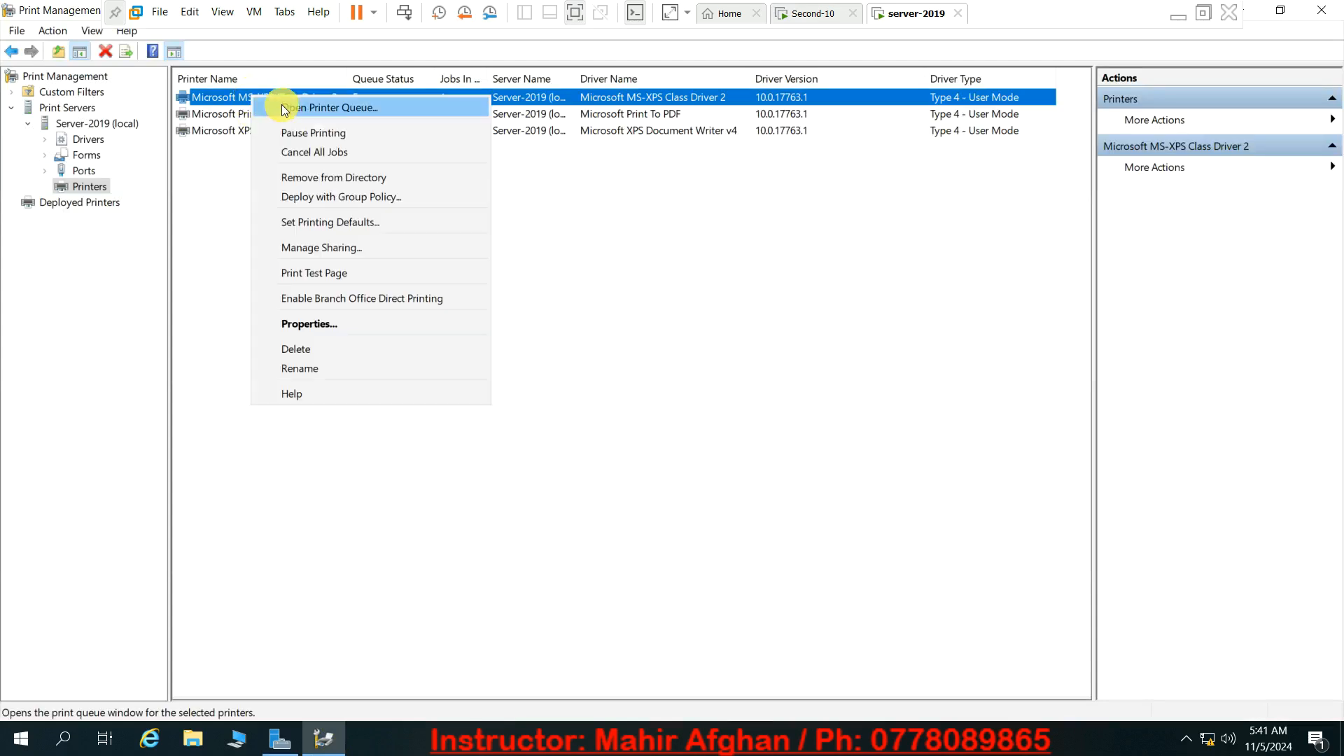
click(283, 106)
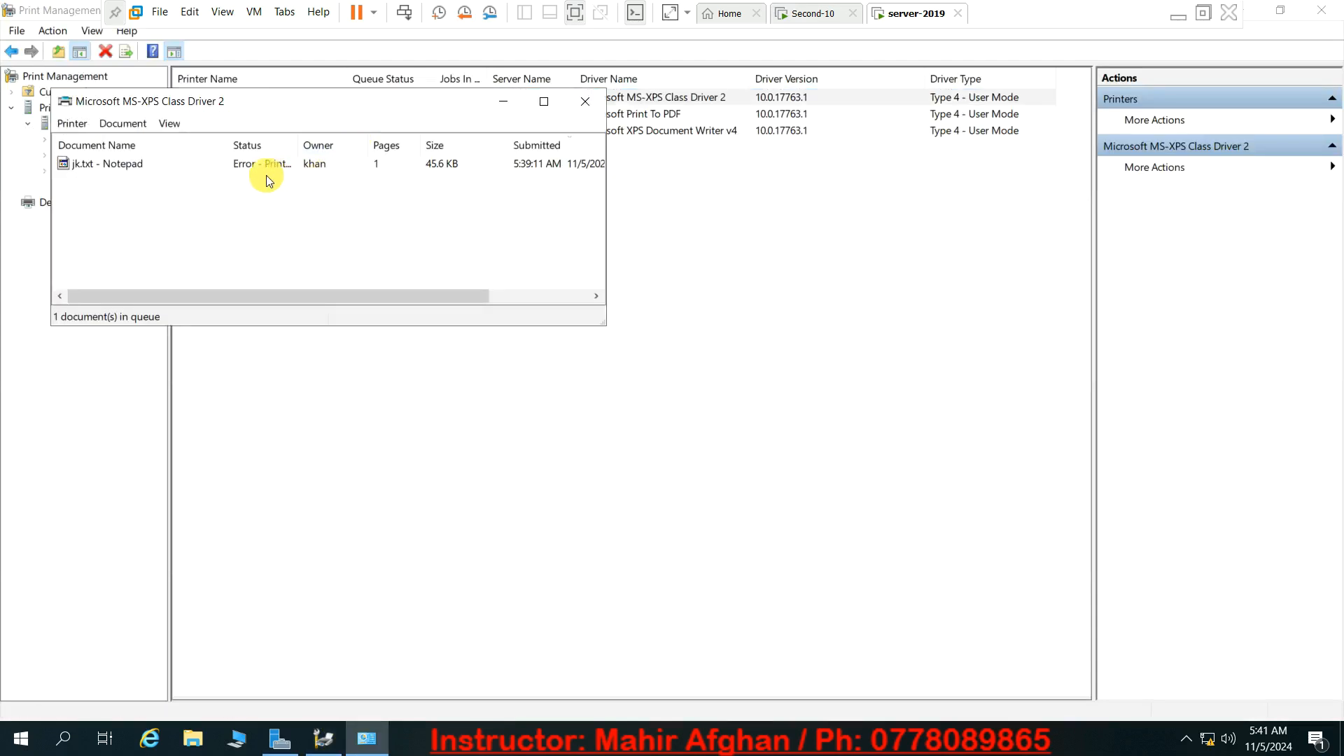
click(123, 167)
right_click(123, 168)
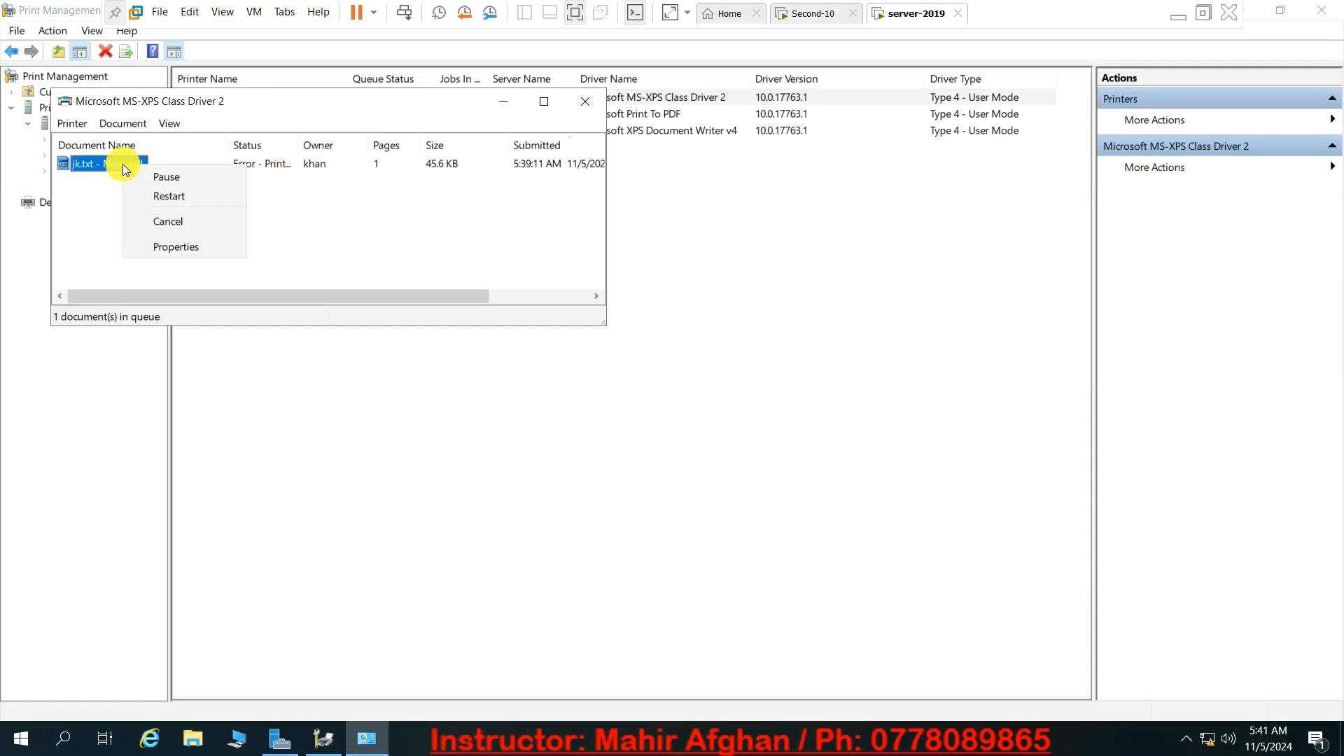
click(170, 221)
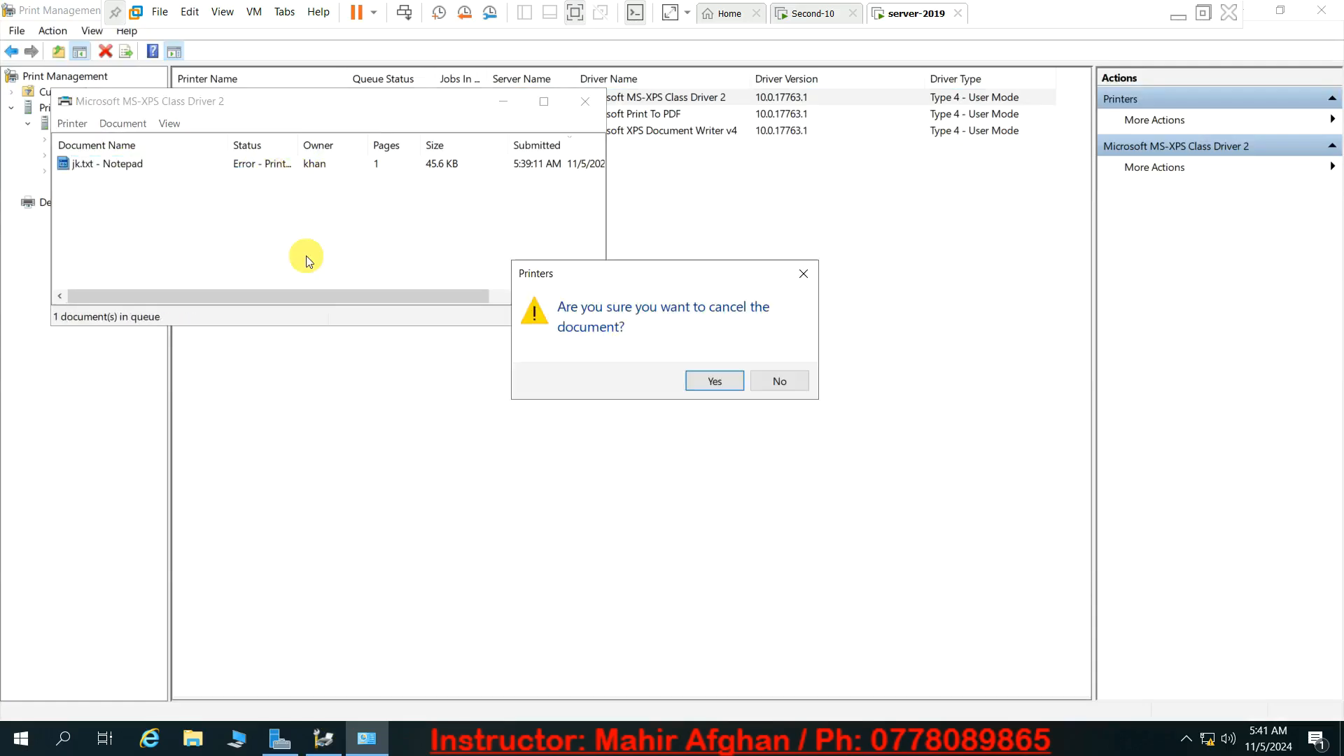
click(703, 381)
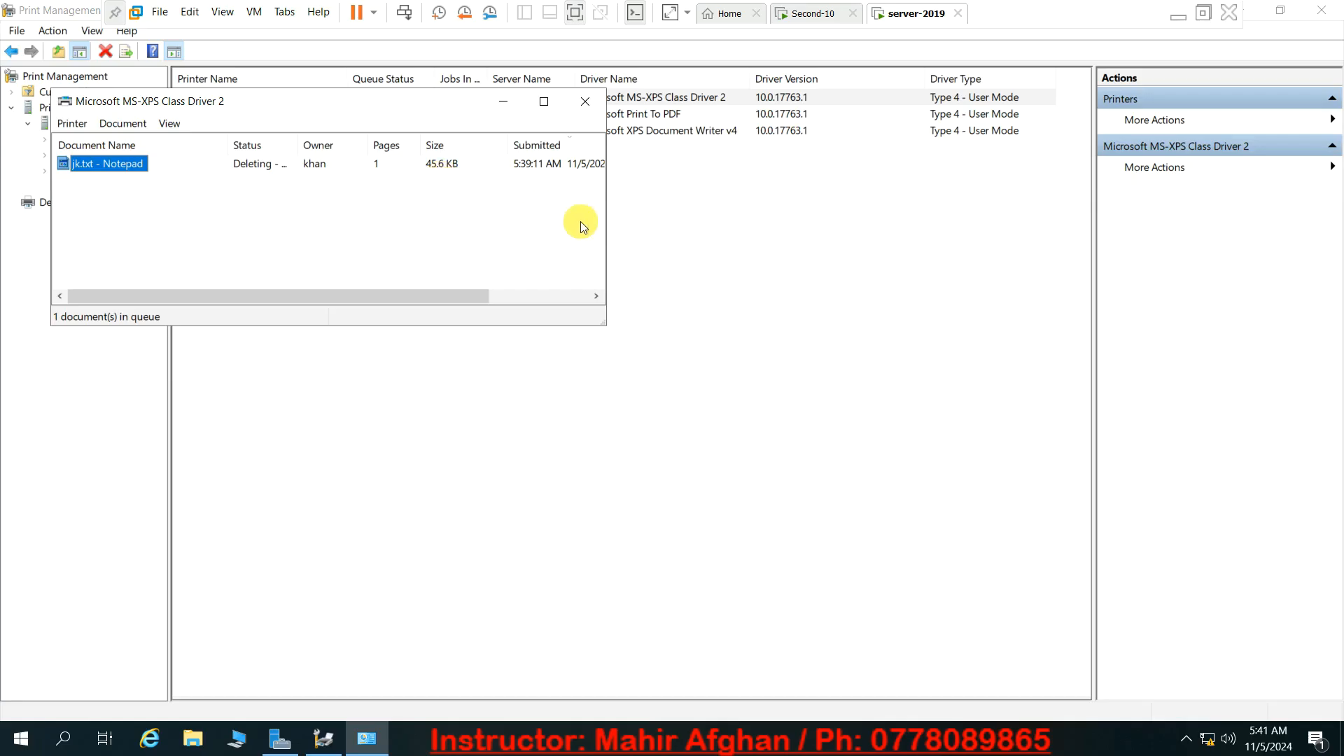
right_click(99, 163)
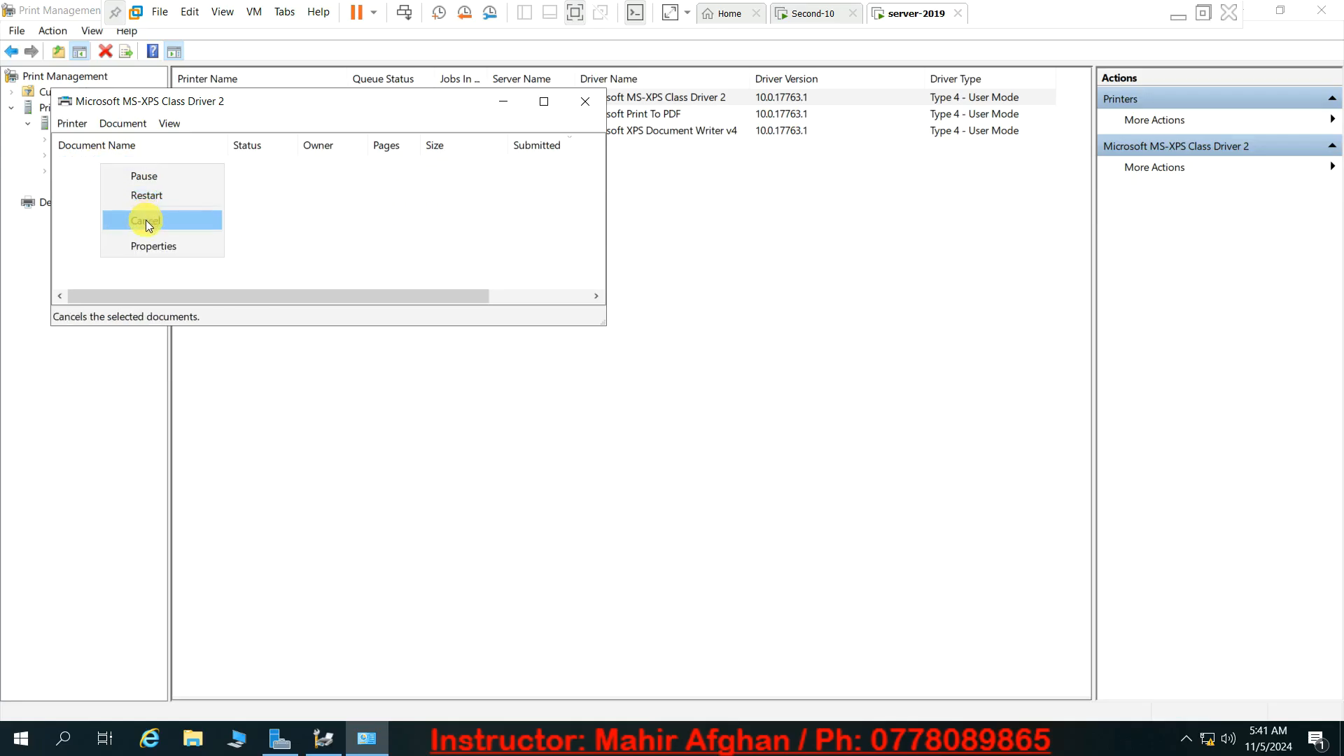
click(297, 210)
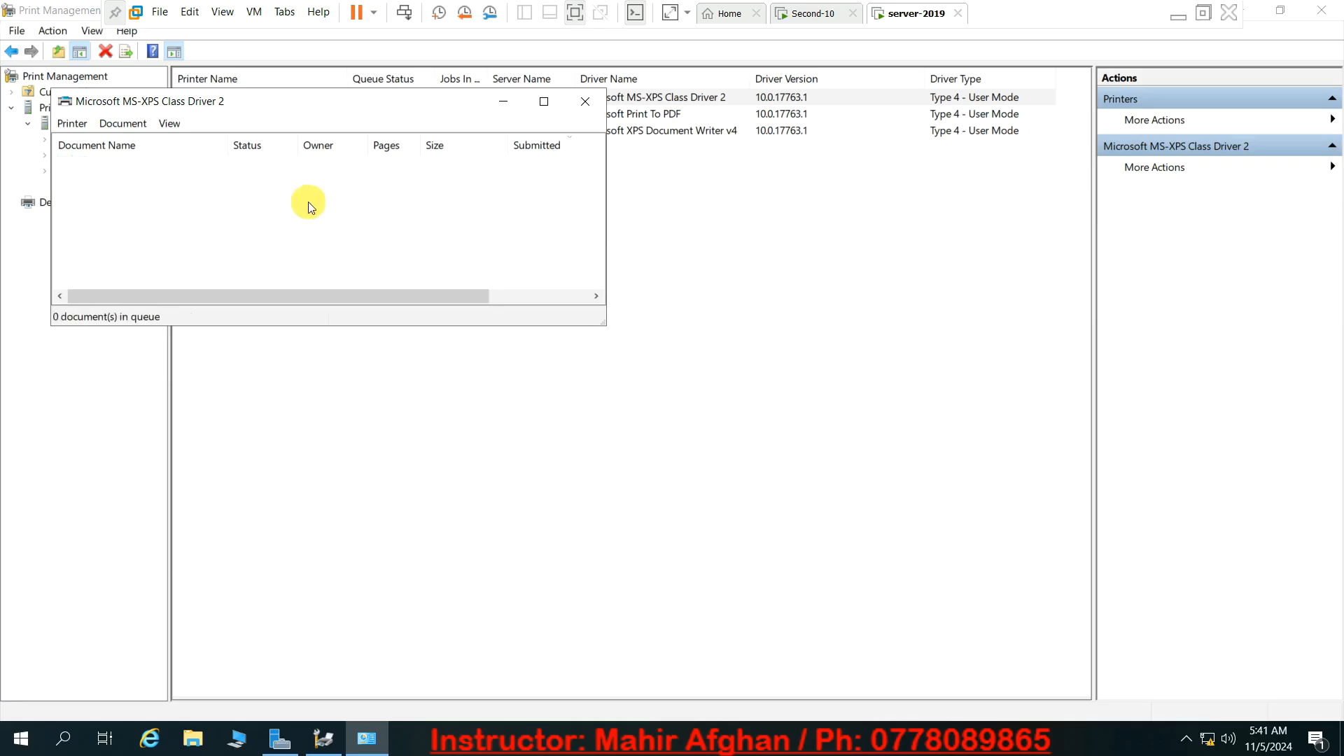
click(581, 107)
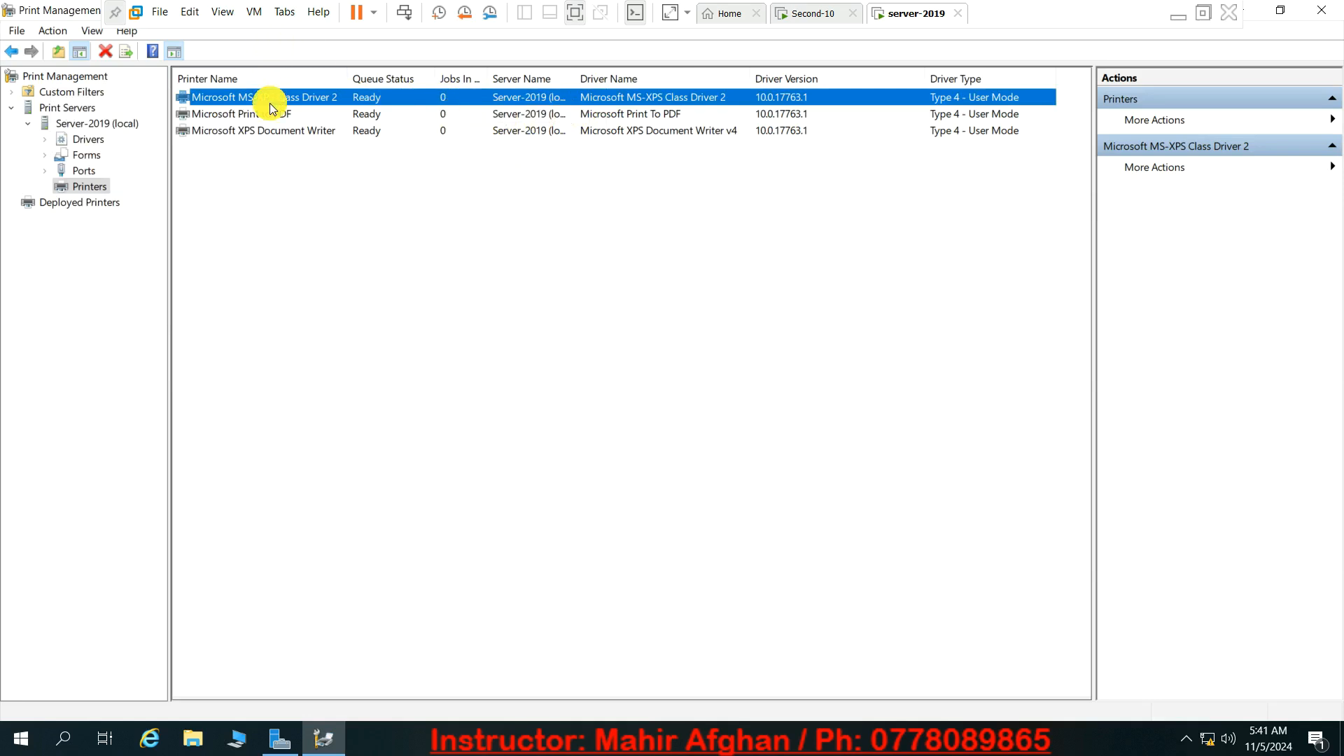
- Check the Microsoft MS-XPS Class Driver 2 queue again, close it, and view the list of deployed printers
right_click(447, 95)
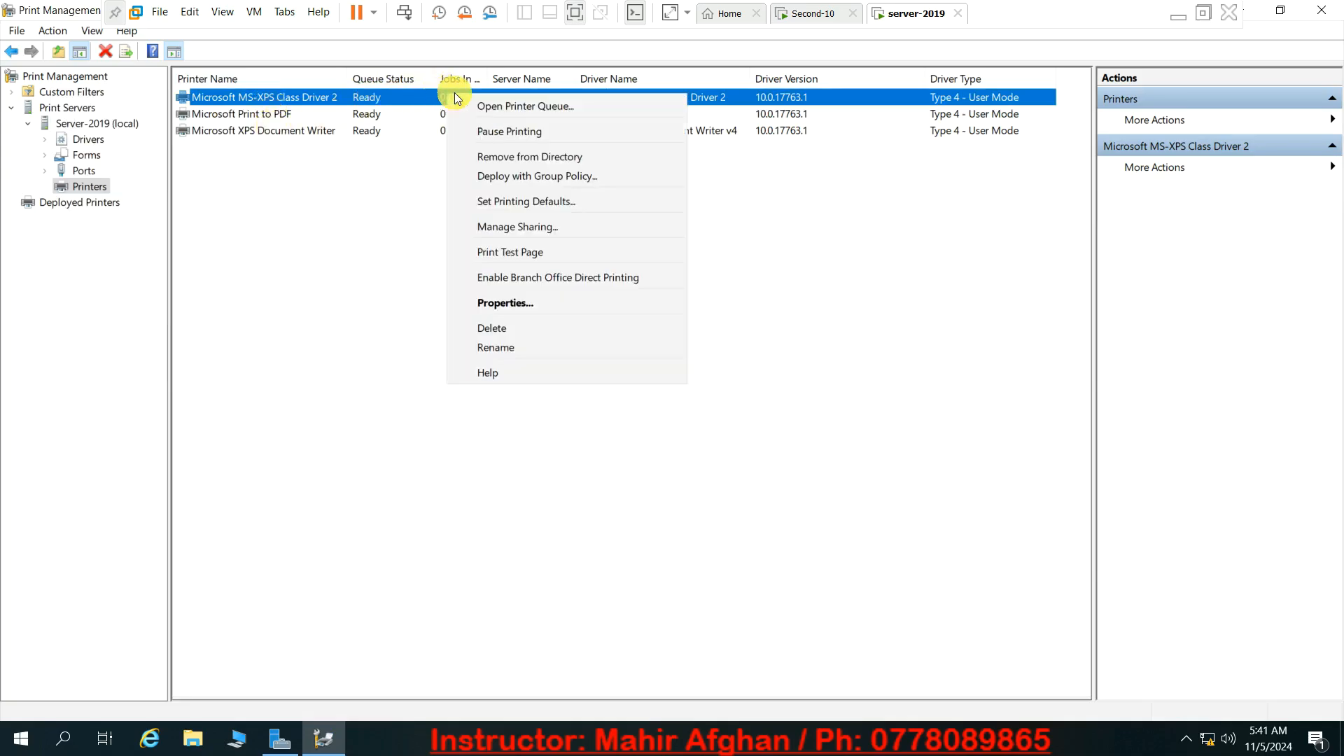
click(493, 105)
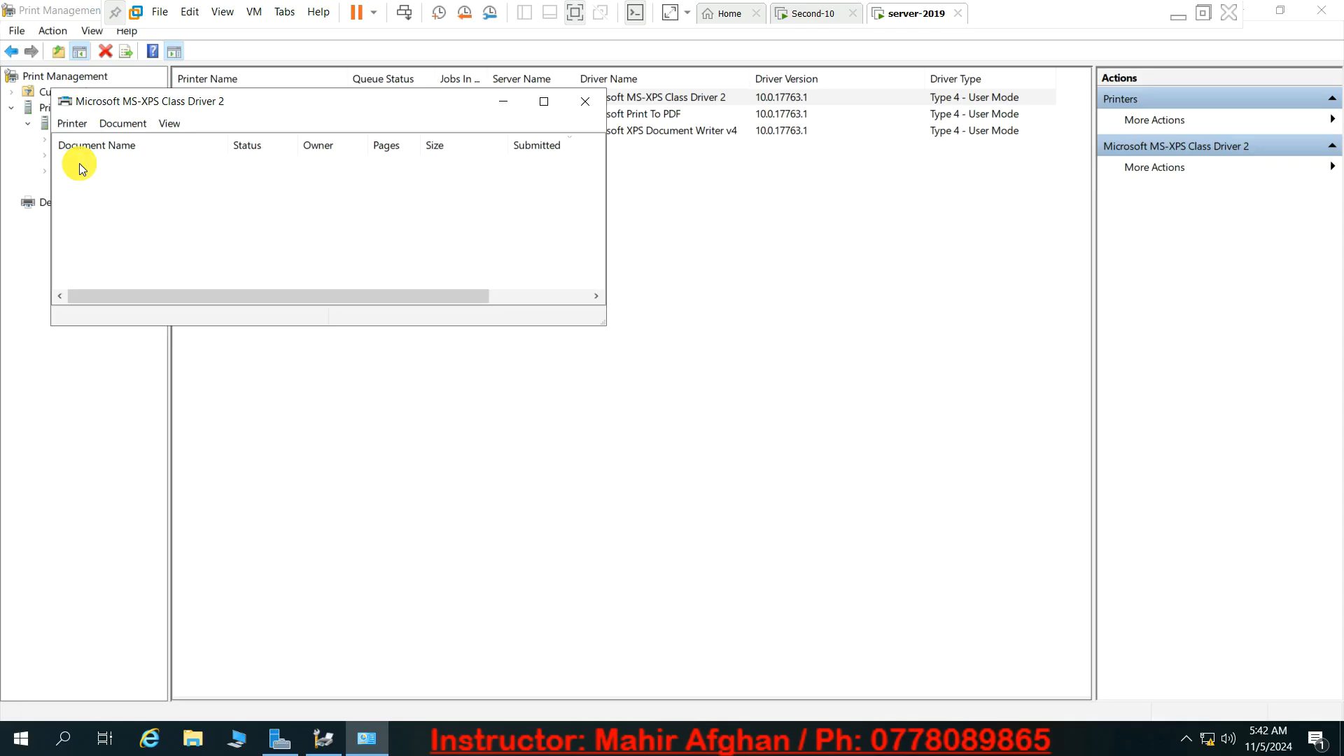
click(580, 102)
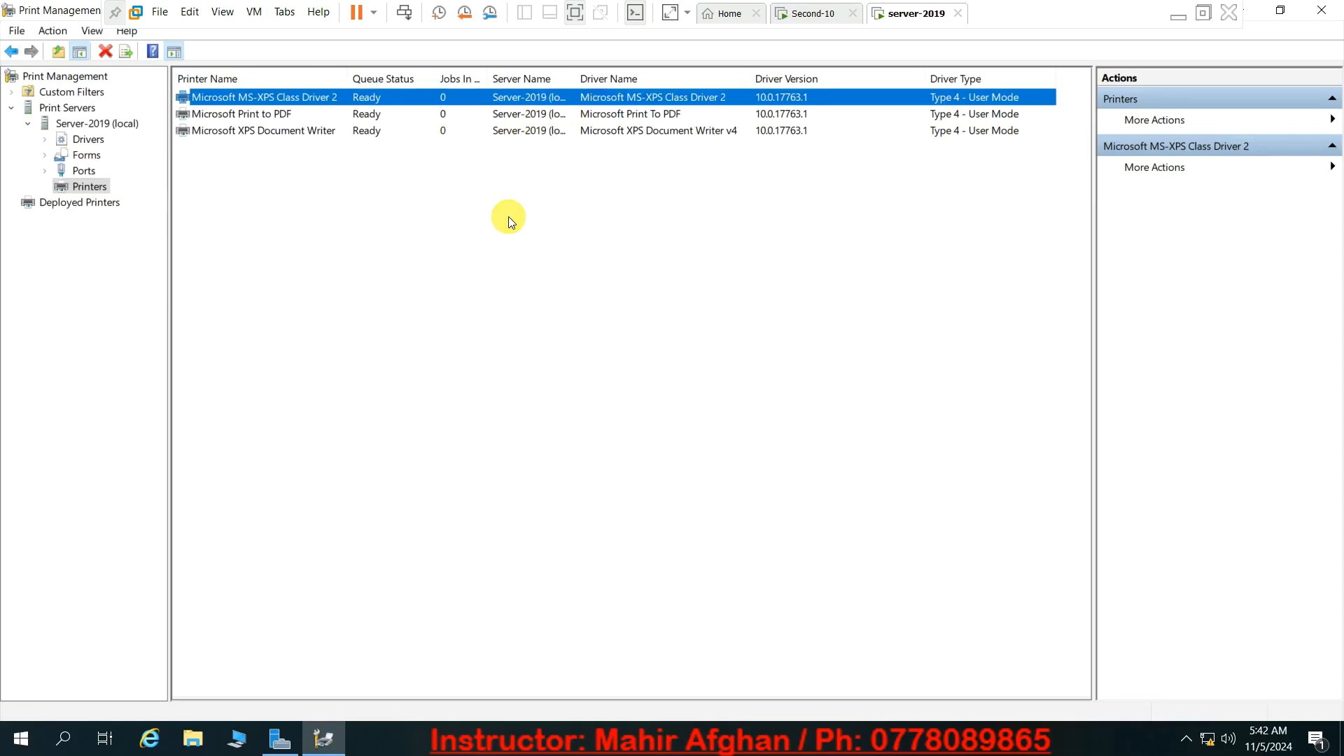
click(91, 203)
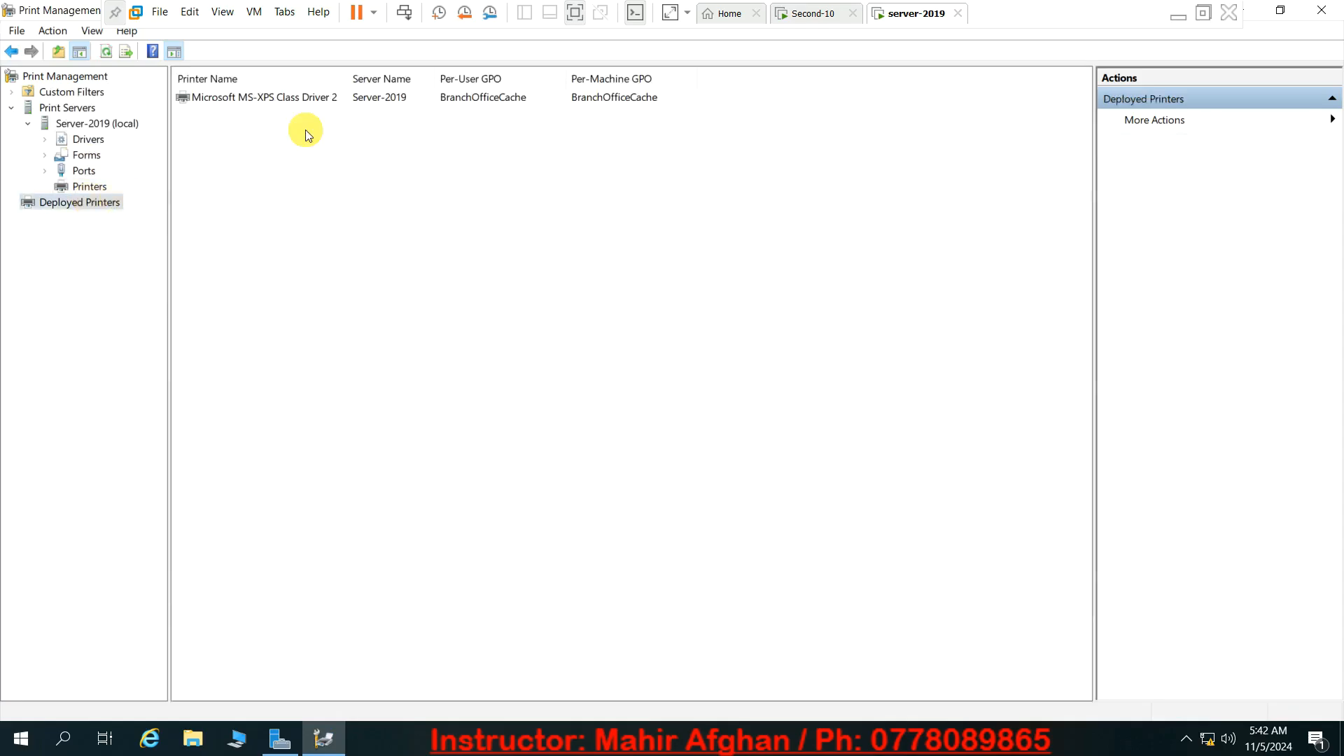